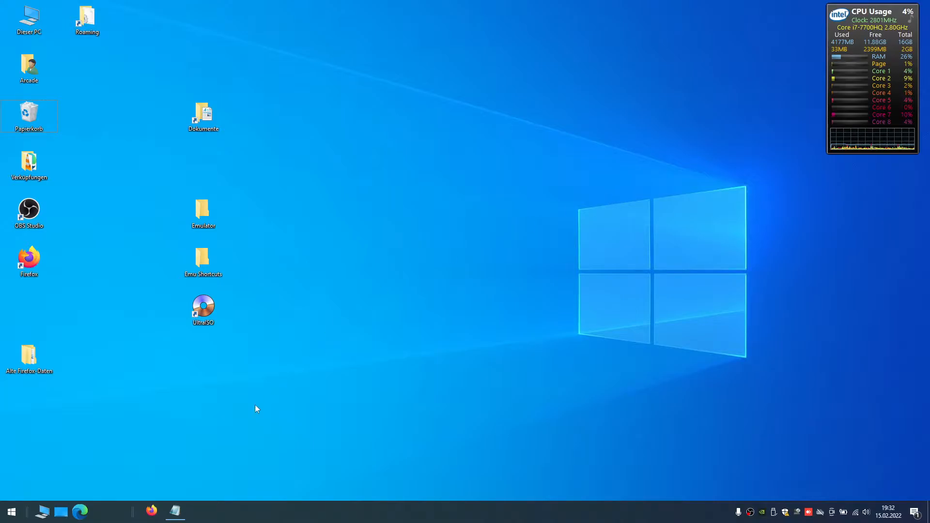
# Open Firefox, go to duckduckgo.com and search for "duckstation emulator"
pyautogui.click(151, 511)
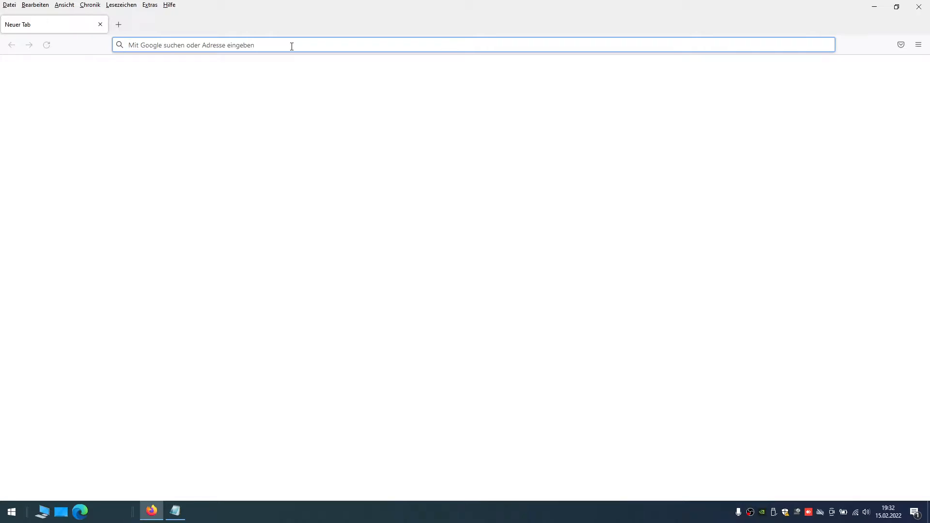
pyautogui.write('duckduckgo.com')
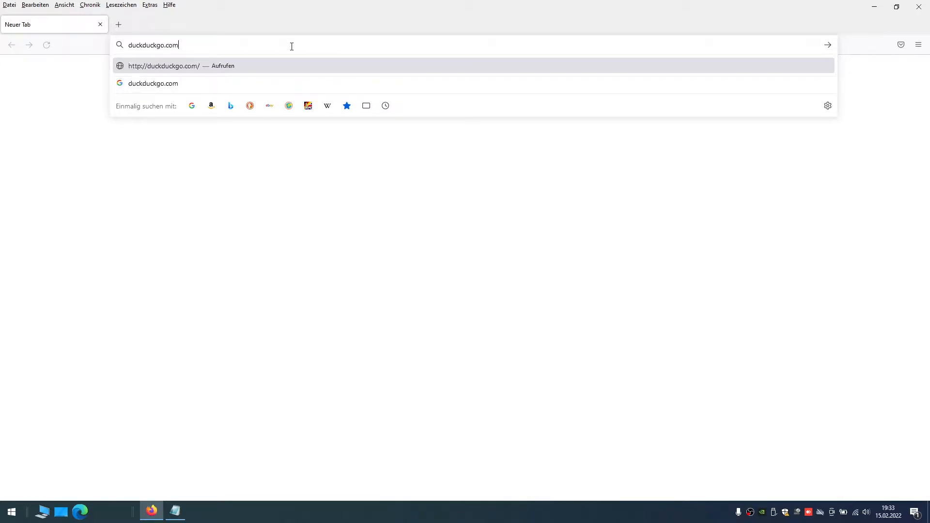
pyautogui.press('Return')
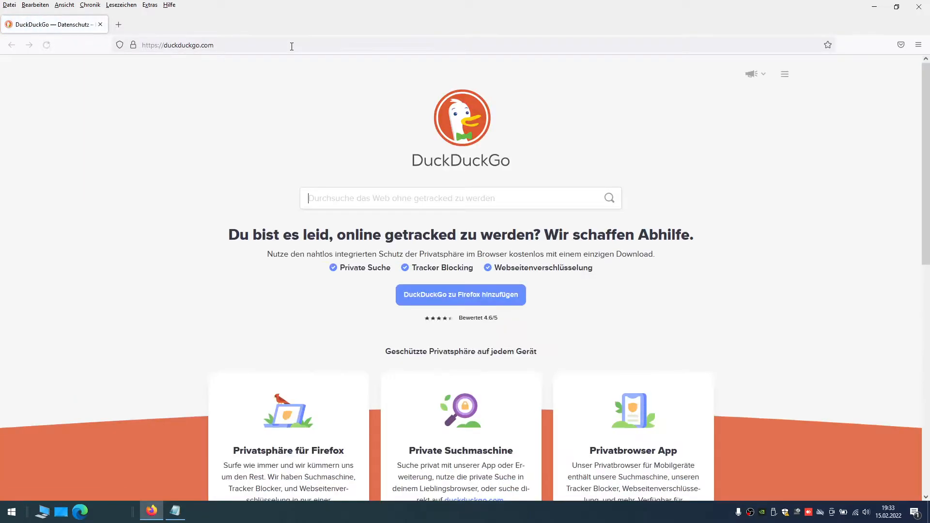
pyautogui.write('duckst')
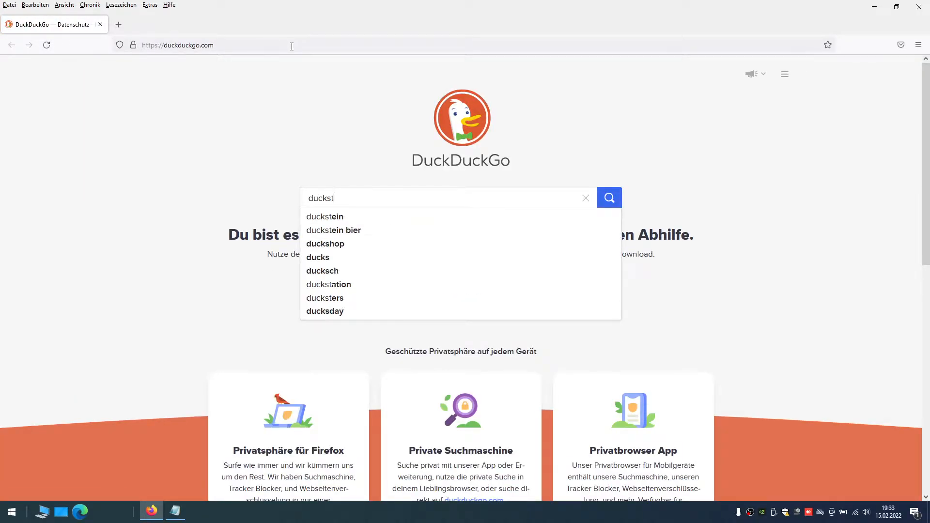
pyautogui.write('atop')
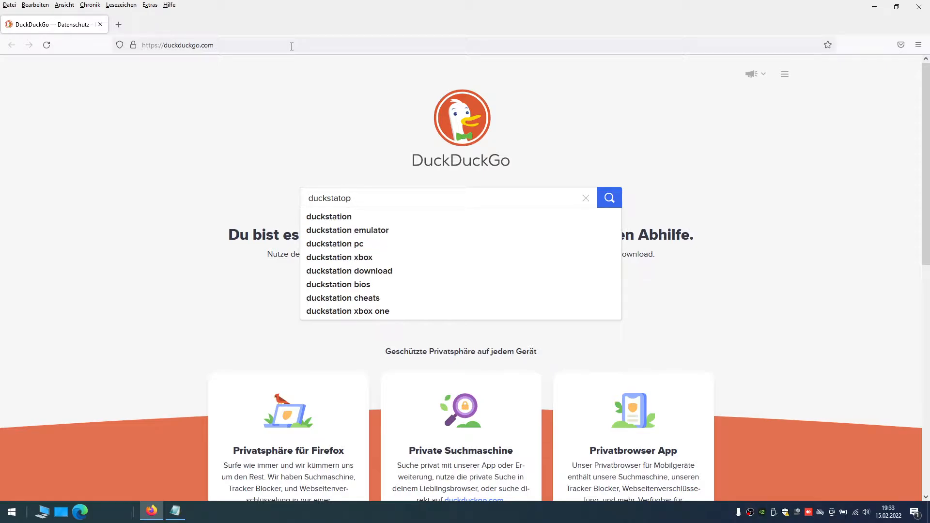
pyautogui.press('Down')
pyautogui.press('Down')
pyautogui.press('Return')
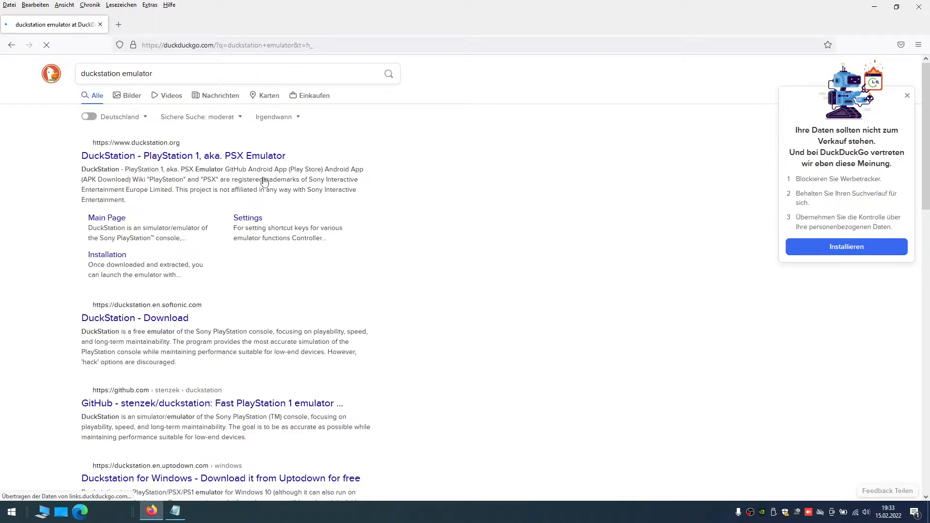
# Open the official duckstation.org search result in a new tab and switch to it
pyautogui.rightClick(134, 158)
pyautogui.click(173, 166)
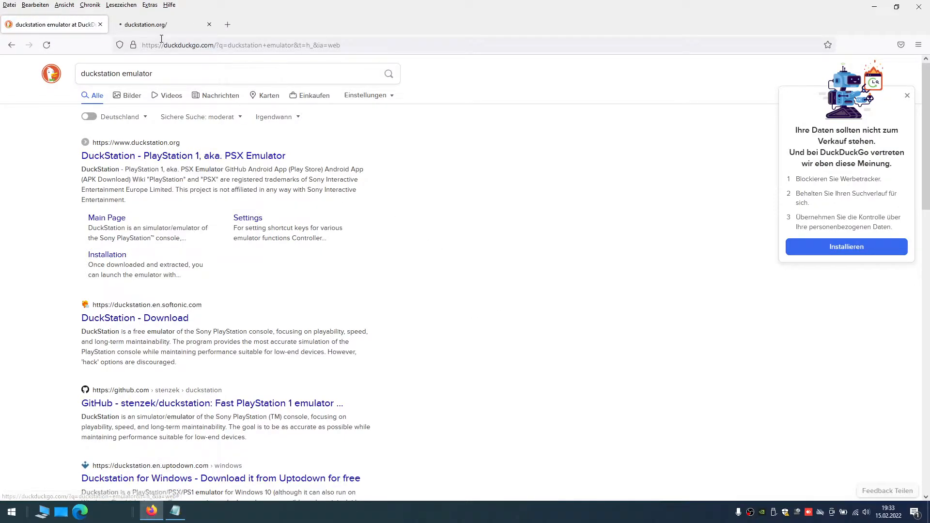
pyautogui.click(156, 26)
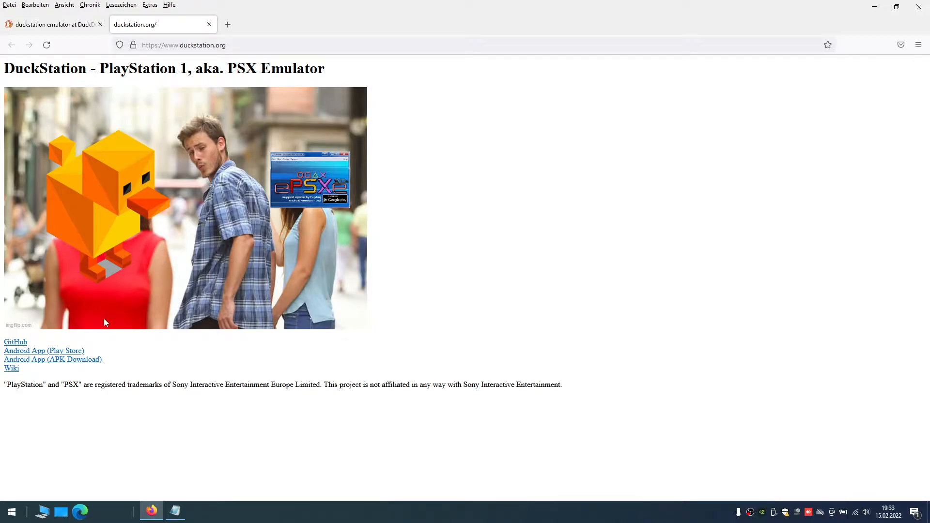
# Open the site's GitHub link in a new tab and switch to the stenzek/duckstation repository
pyautogui.rightClick(16, 342)
pyautogui.click(56, 352)
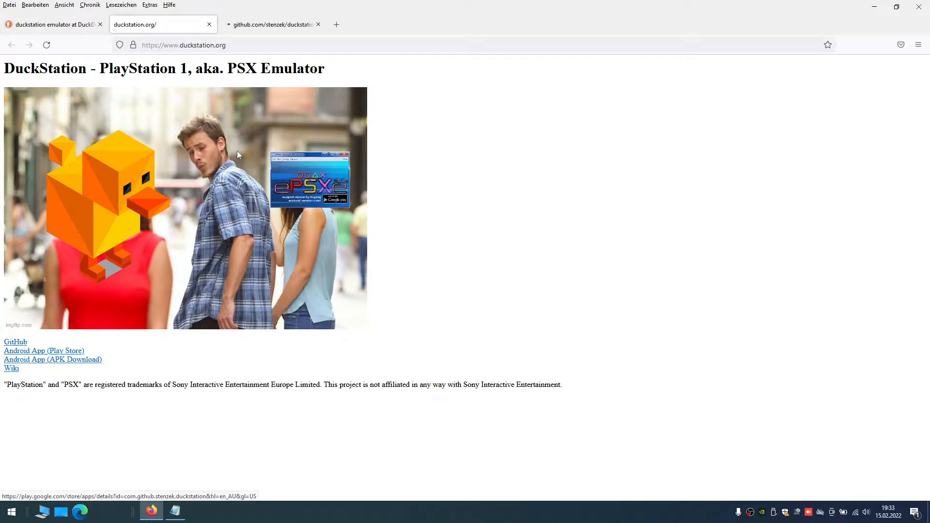
pyautogui.click(271, 27)
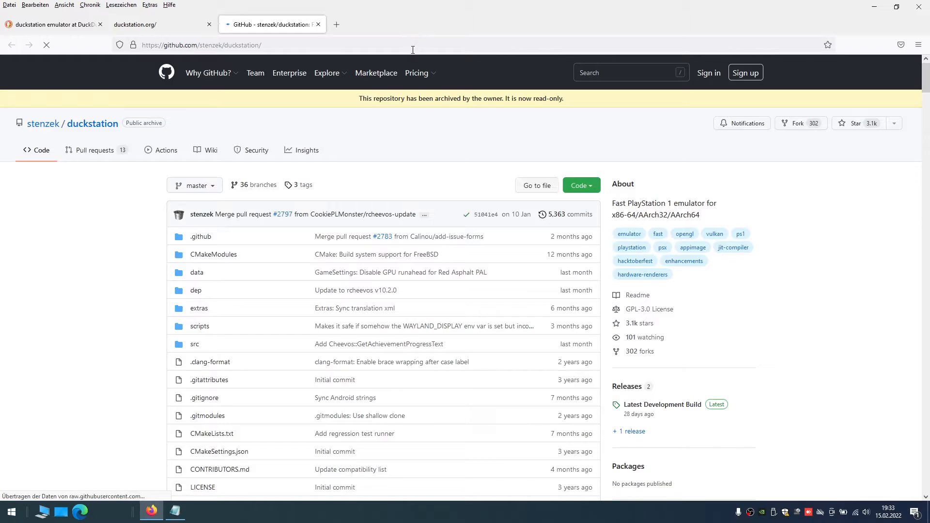
# Enlarge the repository page to 130% and read through the README to the Windows download and setup instructions
pyautogui.keyDown('ctrl'); pyautogui.scroll(3, 418, 167); pyautogui.keyUp('ctrl')
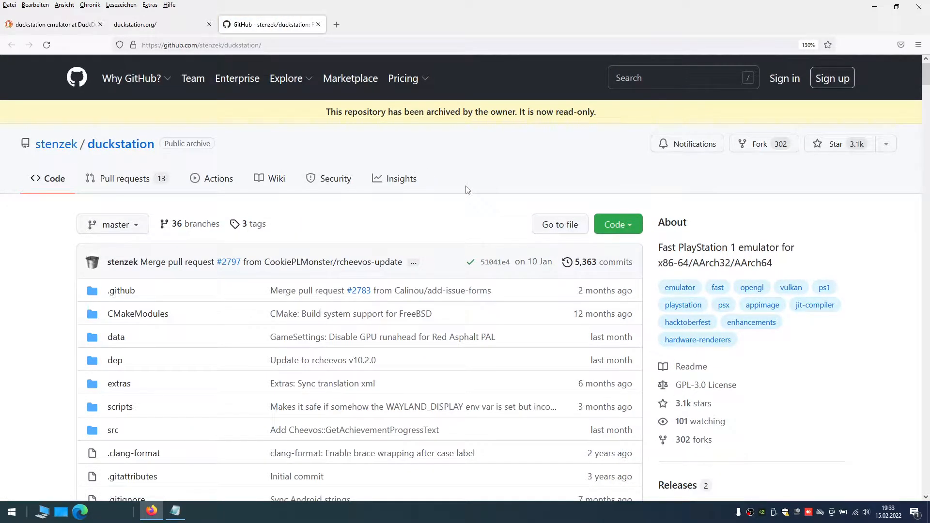
pyautogui.scroll(-1, 467, 190)
pyautogui.scroll(-2, 474, 170)
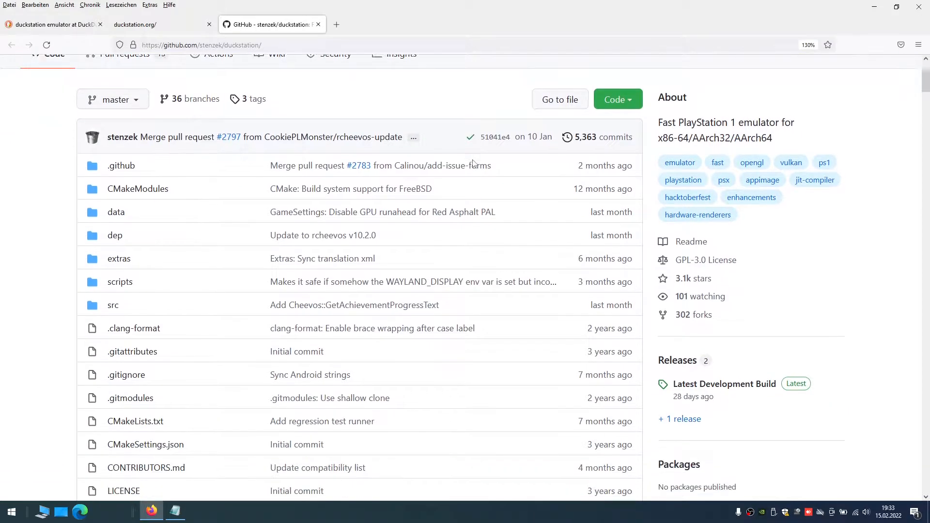
pyautogui.scroll(-1, 475, 164)
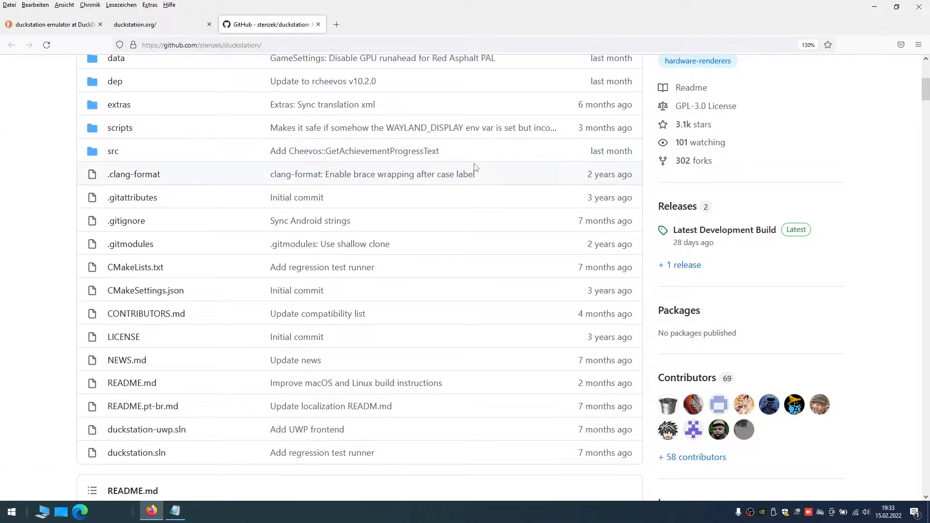
pyautogui.scroll(-5, 474, 172)
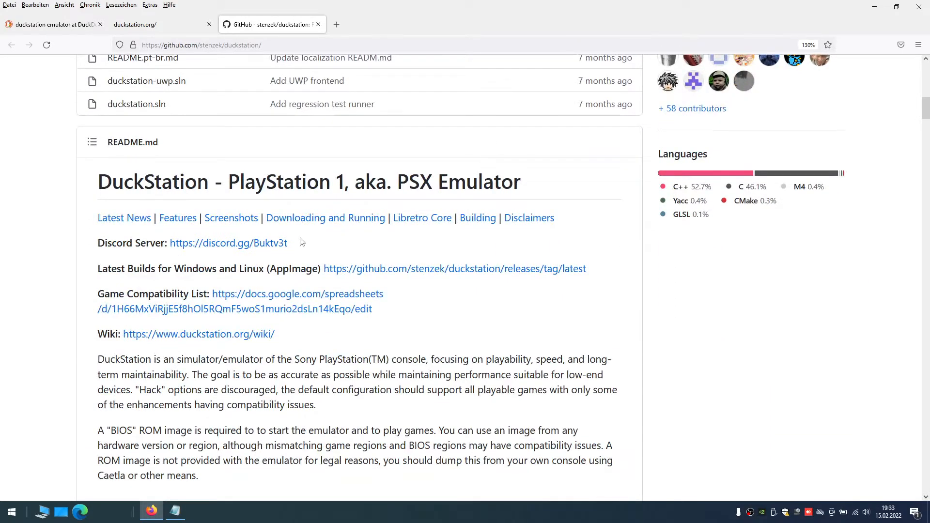
pyautogui.scroll(-5, 351, 309)
pyautogui.scroll(-8, 351, 309)
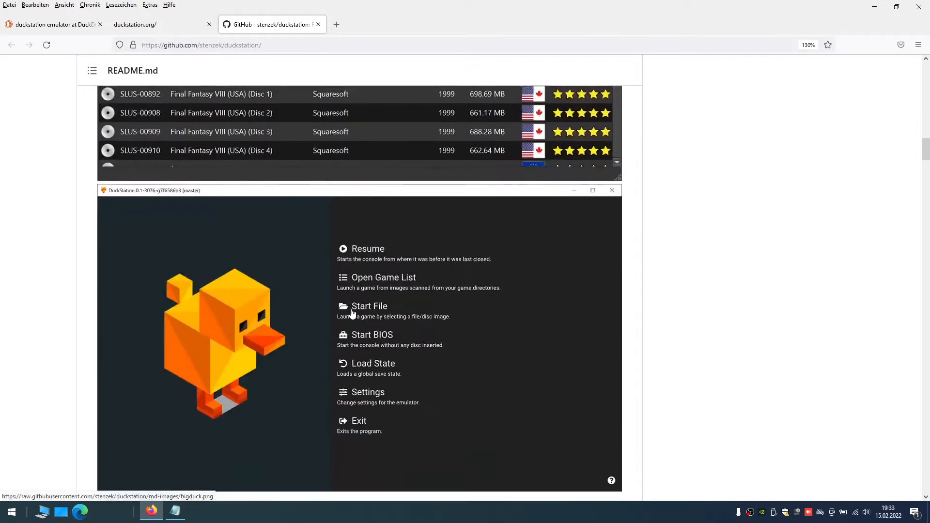
pyautogui.scroll(-5, 352, 309)
pyautogui.scroll(-4, 352, 309)
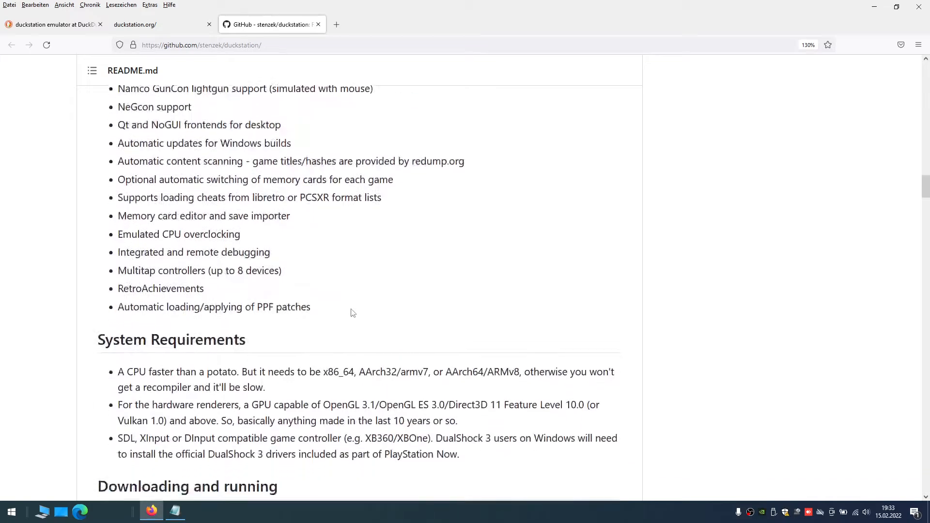
pyautogui.scroll(-3, 226, 299)
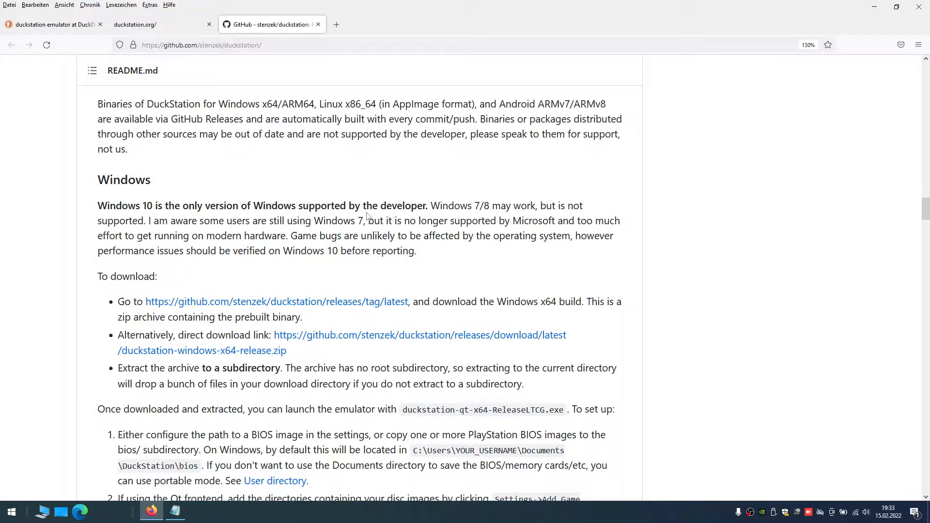
pyautogui.scroll(-1, 407, 218)
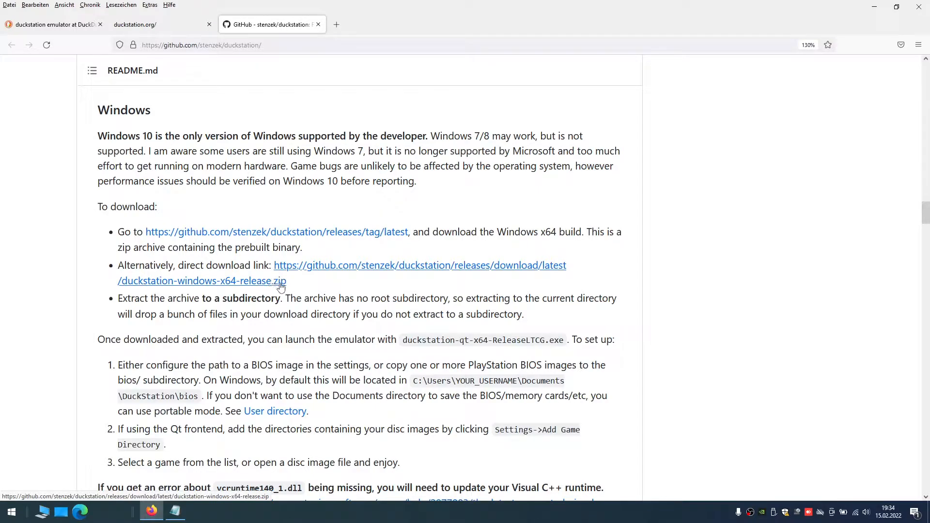
# Open the releases/tag/latest link from the Windows instructions in a new tab and review the Latest Development Build's assets
pyautogui.rightClick(324, 236)
pyautogui.click(334, 243)
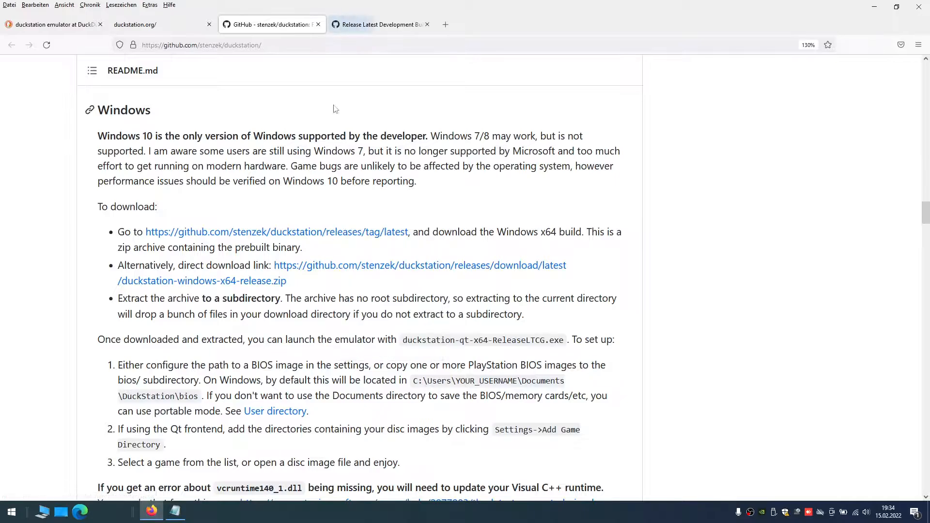
pyautogui.click(365, 28)
pyautogui.scroll(-4, 350, 256)
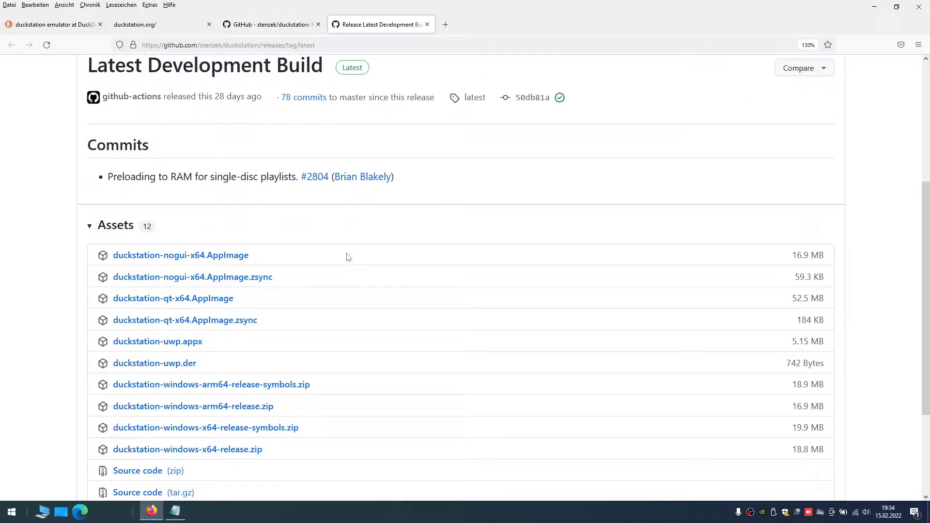
pyautogui.scroll(-2, 349, 257)
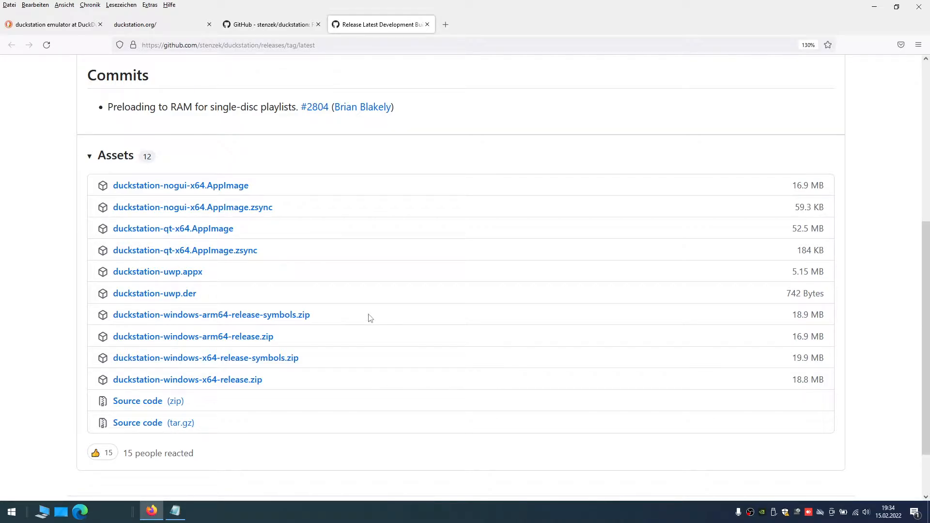
pyautogui.scroll(2, 370, 318)
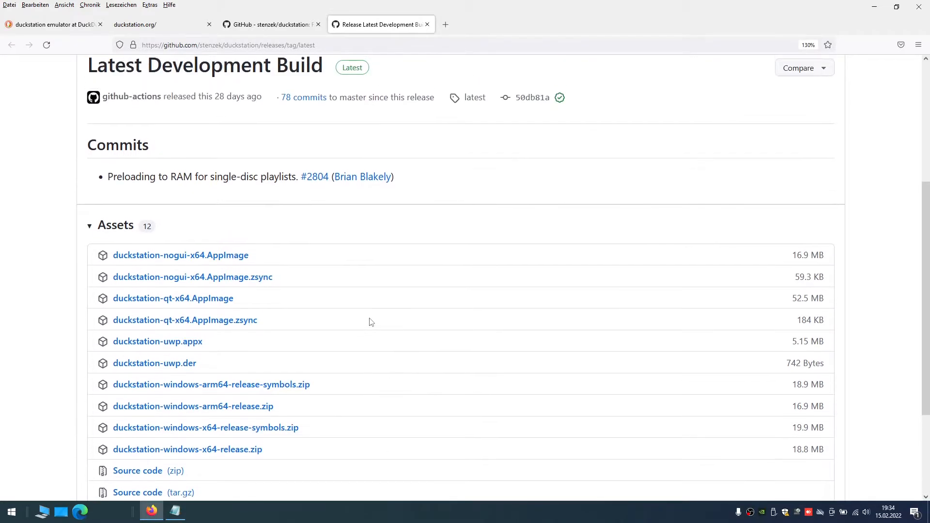
# Minimise the browser and open the 465GB SSD (F:) drive in a new File Explorer window
pyautogui.click(878, 11)
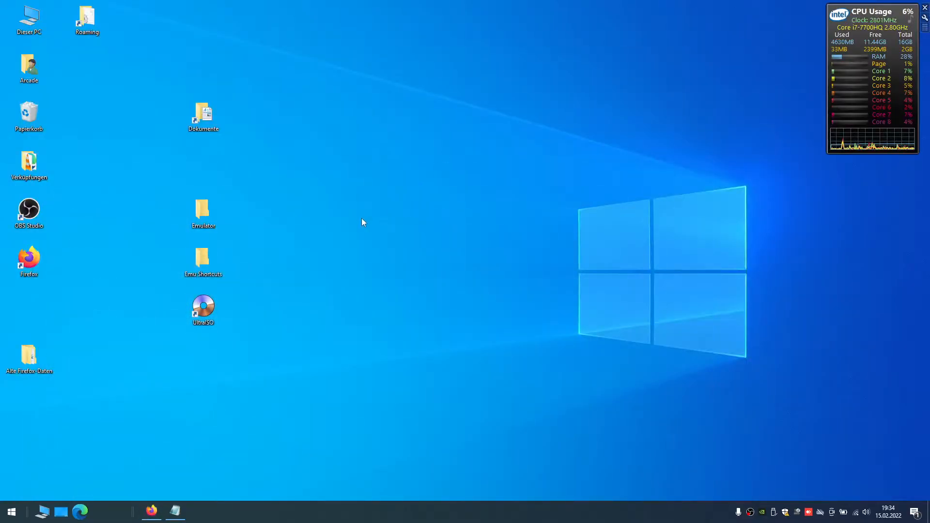
pyautogui.press('super+e')
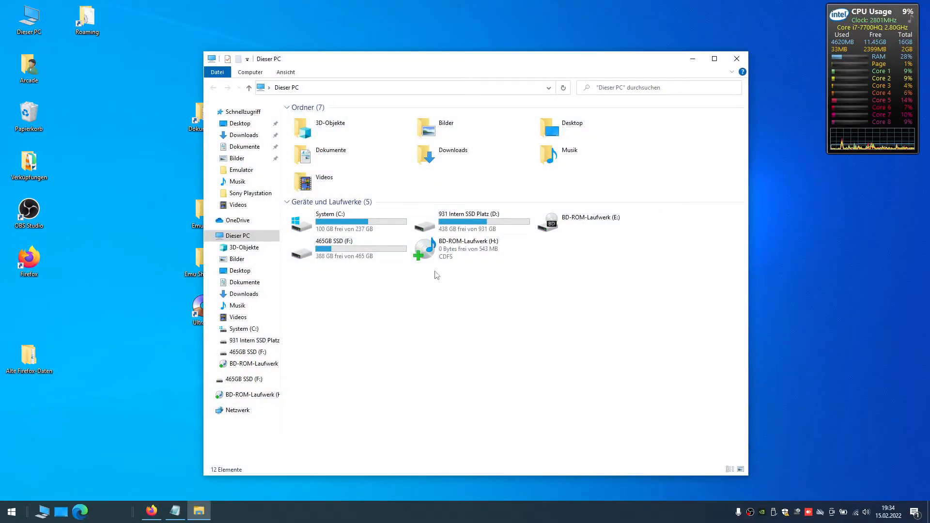
pyautogui.doubleClick(378, 256)
pyautogui.moveTo(444, 62); pyautogui.dragTo(587, 51)
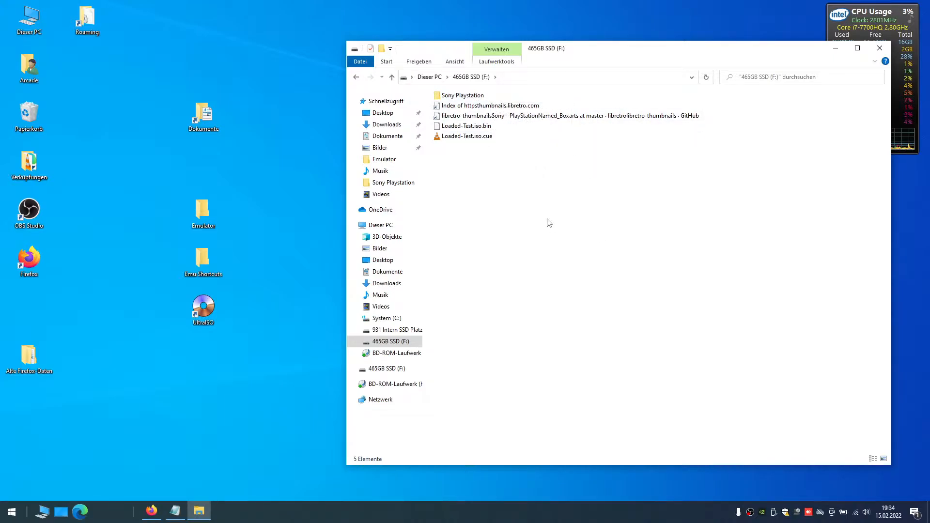
pyautogui.moveTo(543, 192); pyautogui.dragTo(482, 108)
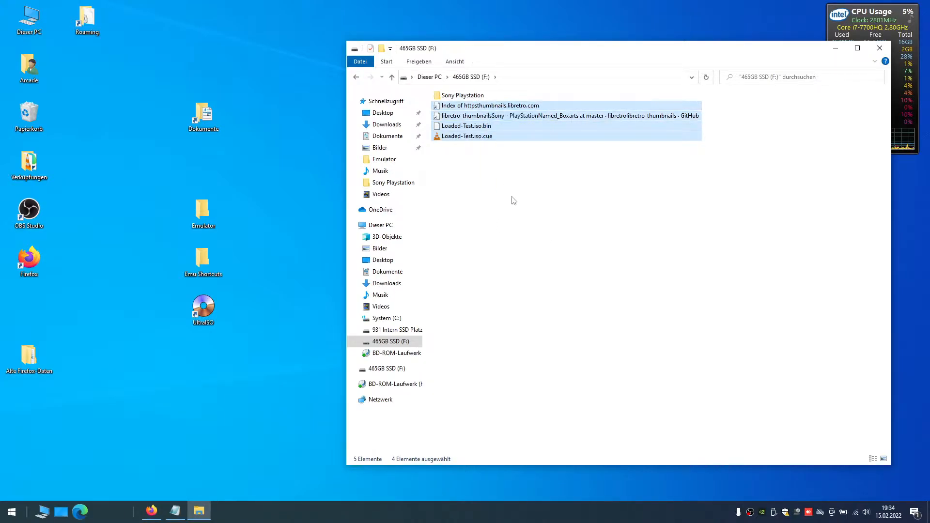
pyautogui.click(512, 193)
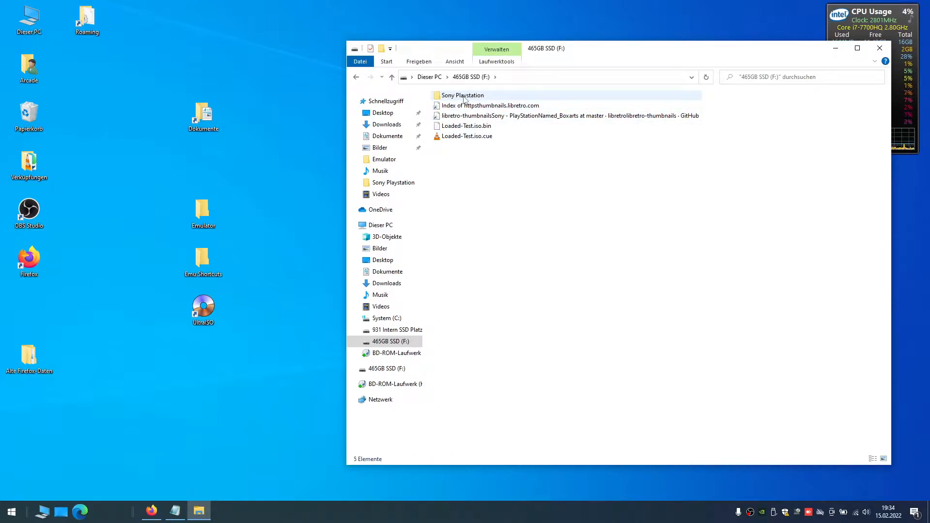
# Open the Emulator folder inside Sony Playstation and look at the downloaded emulator archives
pyautogui.moveTo(454, 100)
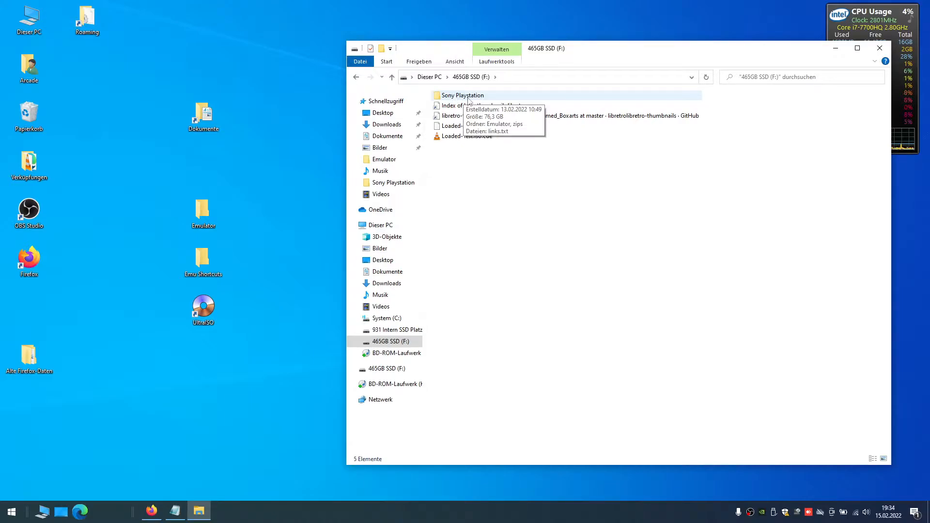
pyautogui.doubleClick(483, 98)
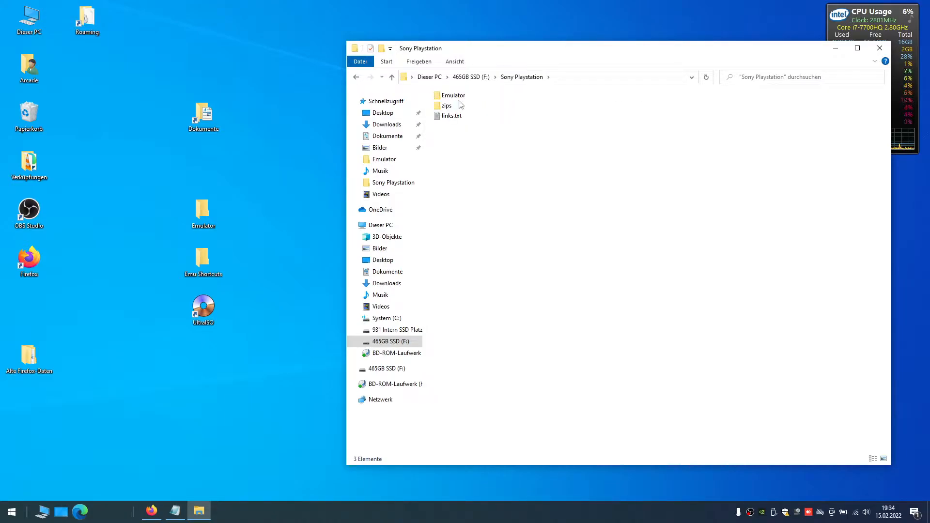
pyautogui.doubleClick(462, 96)
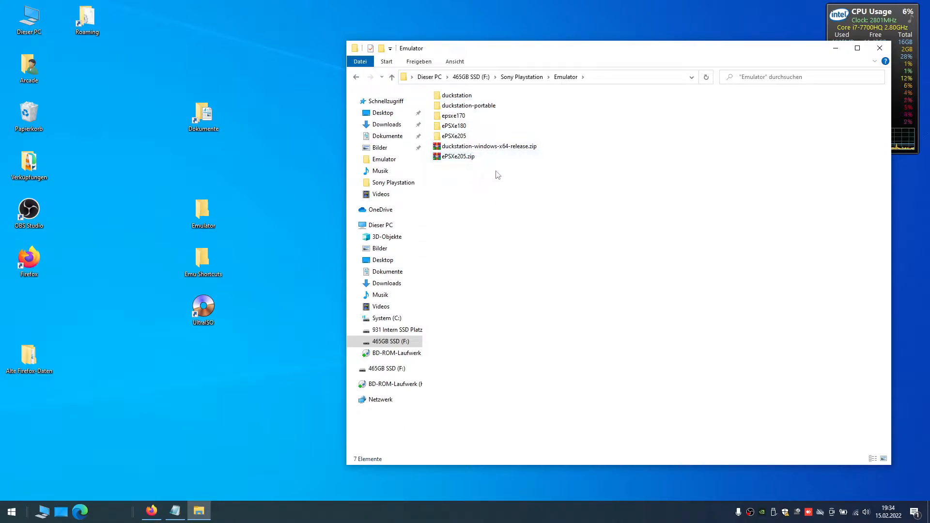
pyautogui.moveTo(494, 172); pyautogui.dragTo(490, 153)
pyautogui.click(521, 161)
# Go back to Sony Playstation and inspect the subfolders of its zips folder
pyautogui.click(530, 79)
pyautogui.doubleClick(449, 114)
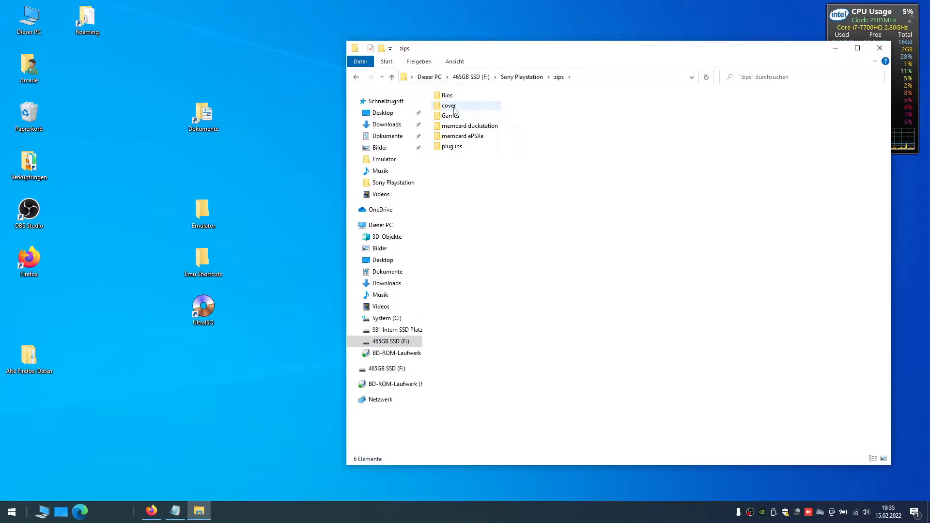
pyautogui.moveTo(463, 110)
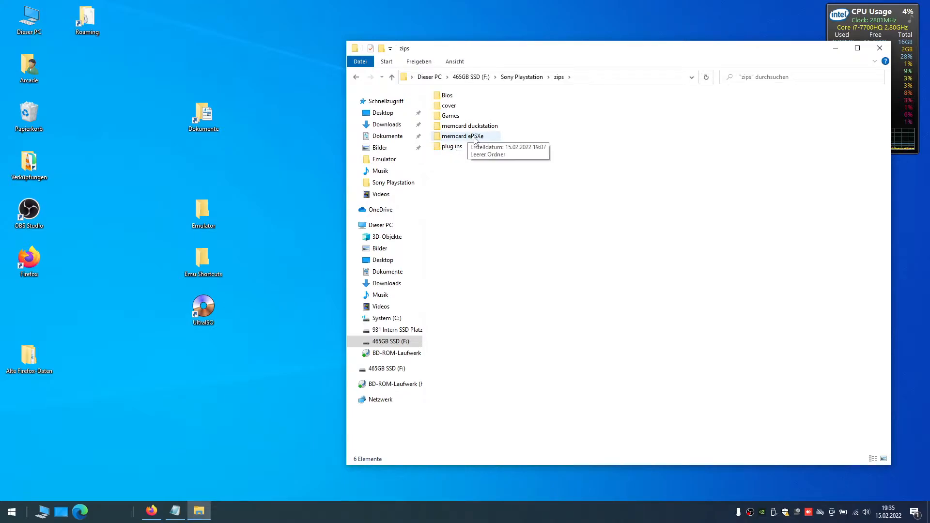
# Return to the Emulator folder in Sony Playstation and select the duckstation folder
pyautogui.click(526, 78)
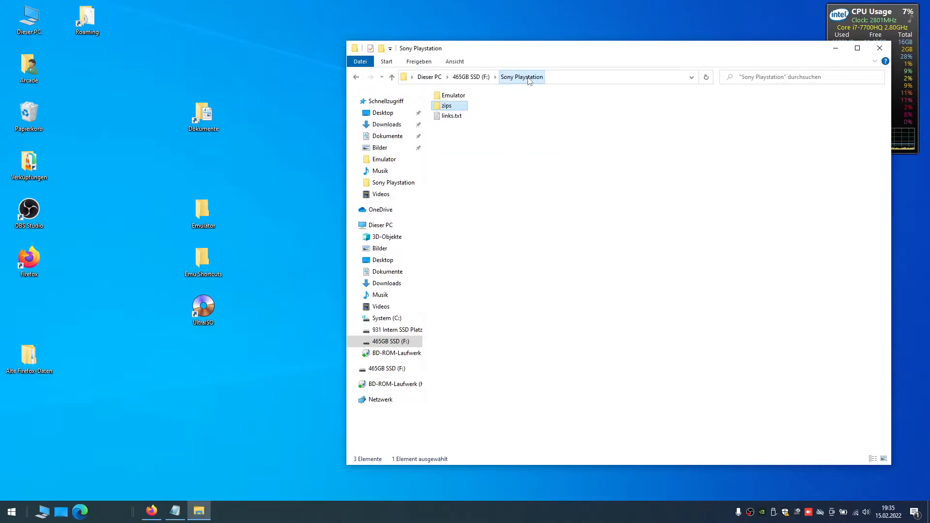
pyautogui.doubleClick(453, 95)
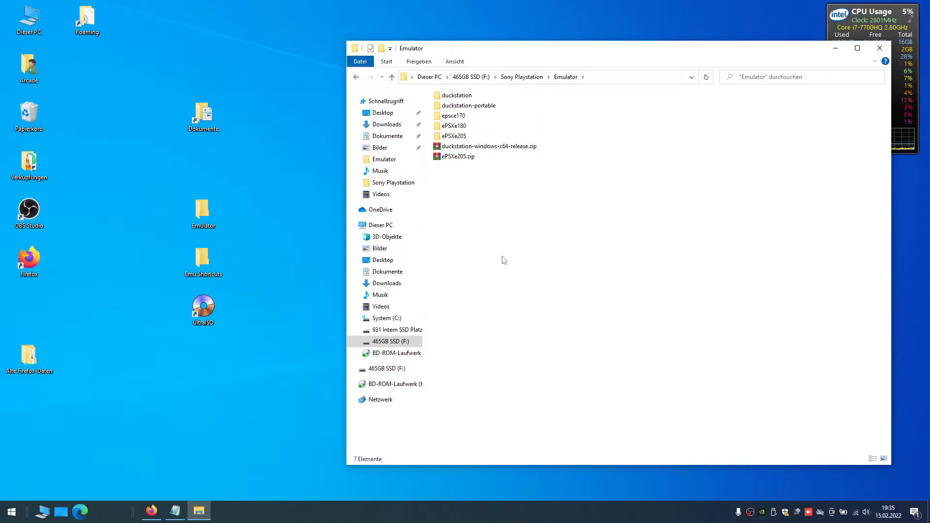
pyautogui.click(465, 97)
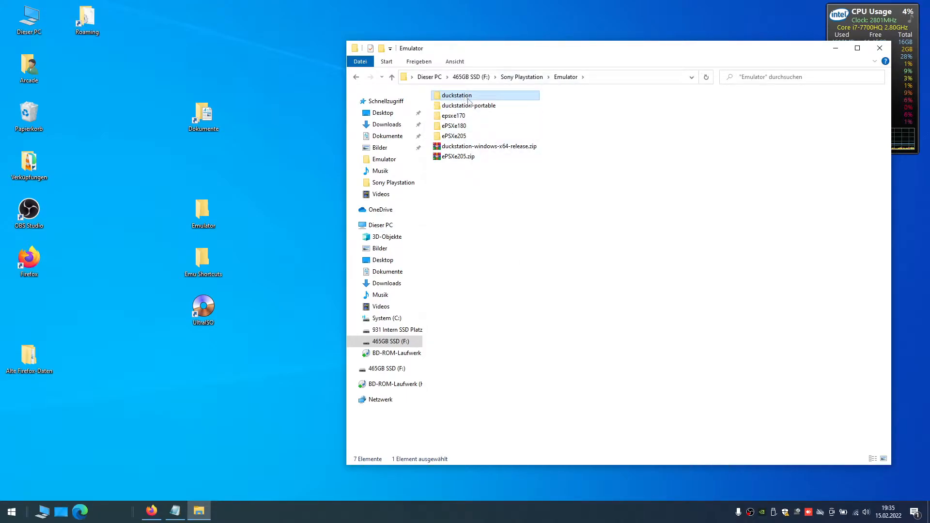
# Check the combined properties of the duckstation and duckstation-portable folders
pyautogui.keyDown('ctrl'); pyautogui.click(471, 106); pyautogui.keyUp('ctrl')
pyautogui.rightClick(473, 104)
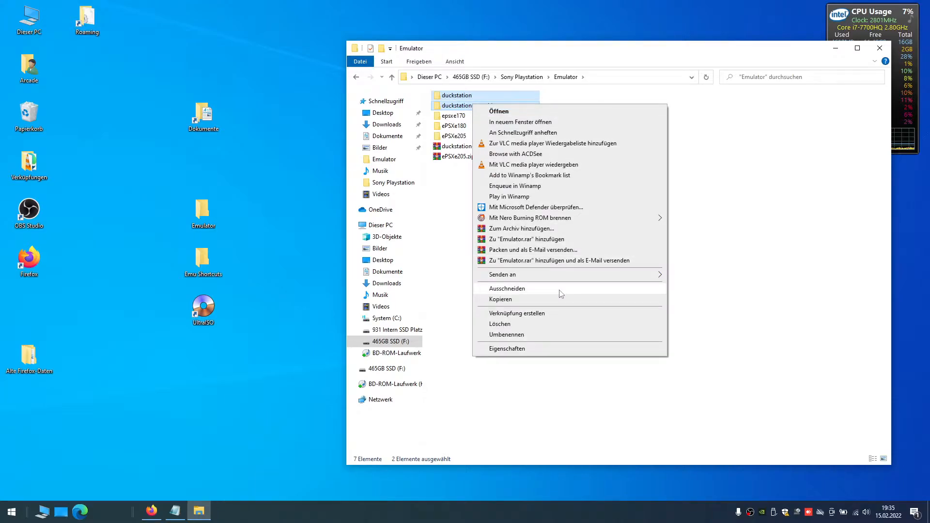
pyautogui.click(560, 349)
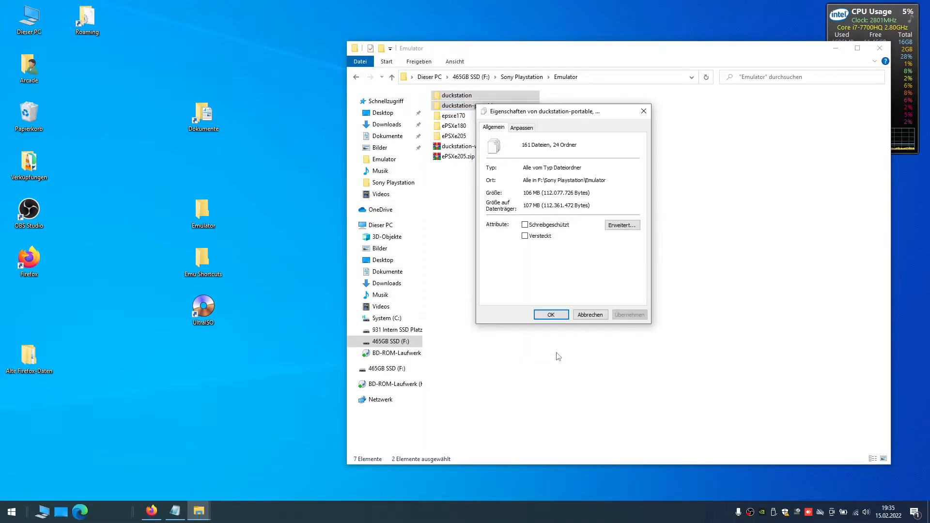
pyautogui.click(590, 316)
# Permanently delete everything in the duckstation-portable folder except portable.txt
pyautogui.doubleClick(495, 105)
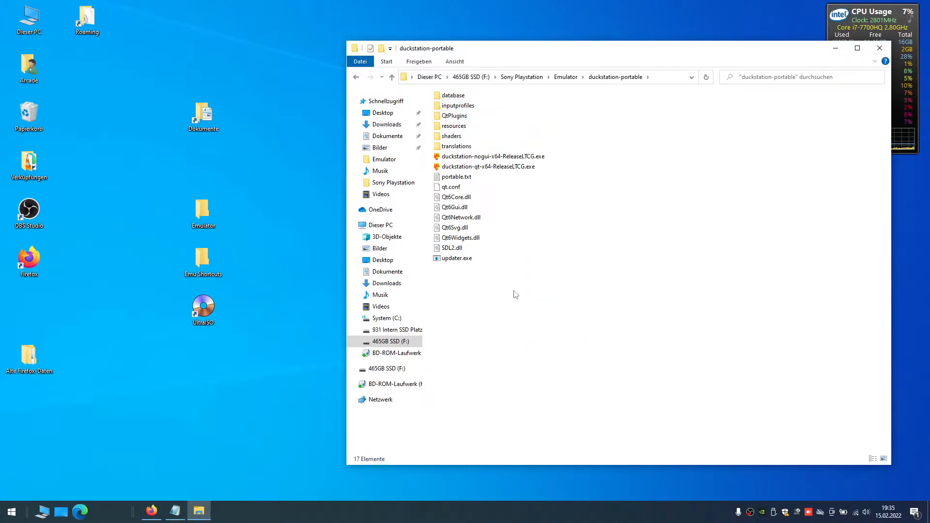
pyautogui.moveTo(515, 293); pyautogui.dragTo(466, 92)
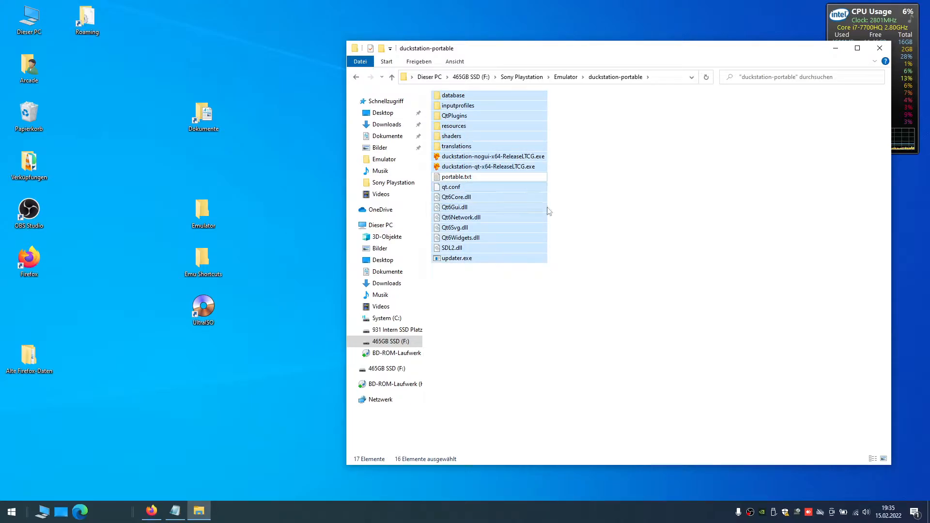
pyautogui.hotkey('shift', 'Delete')
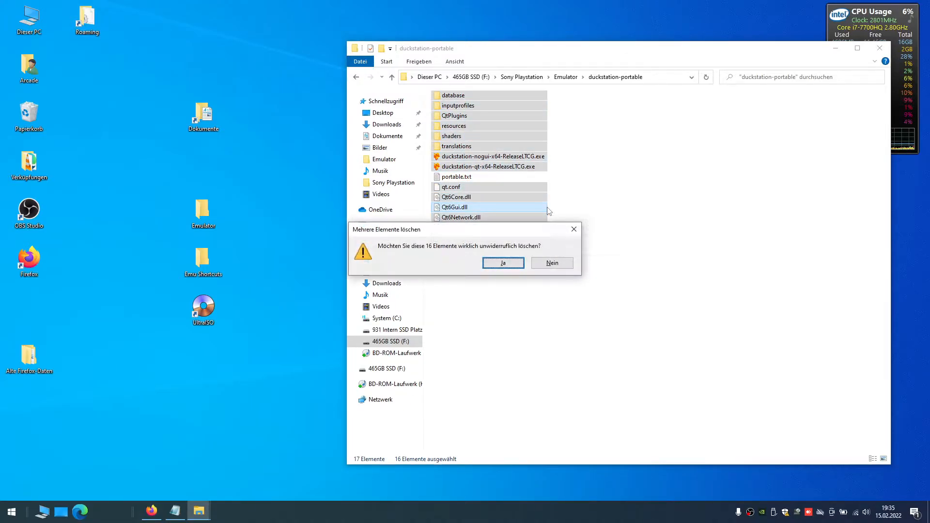
pyautogui.click(509, 263)
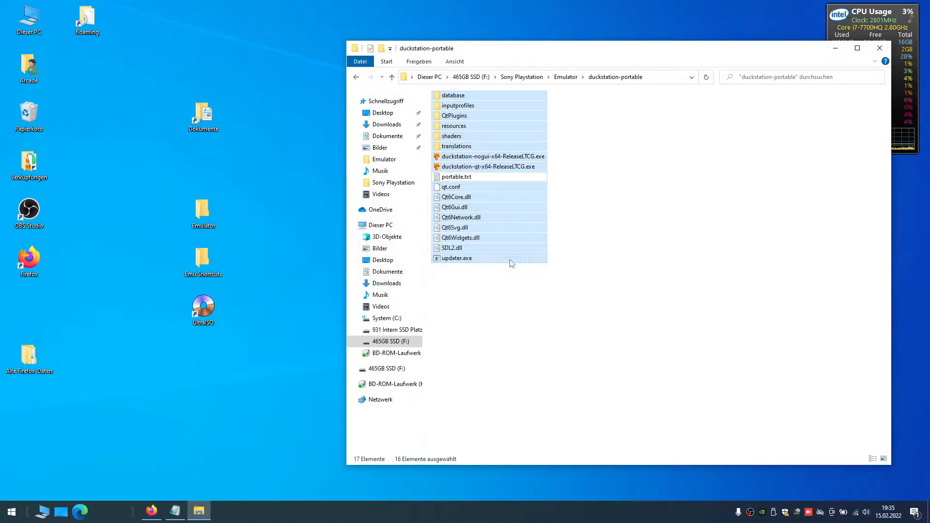
# Go to the duckstation folder inside Emulator and permanently delete all of its contents
pyautogui.click(566, 77)
pyautogui.doubleClick(490, 95)
pyautogui.moveTo(510, 292); pyautogui.dragTo(457, 86)
pyautogui.hotkey('shift', 'Delete')
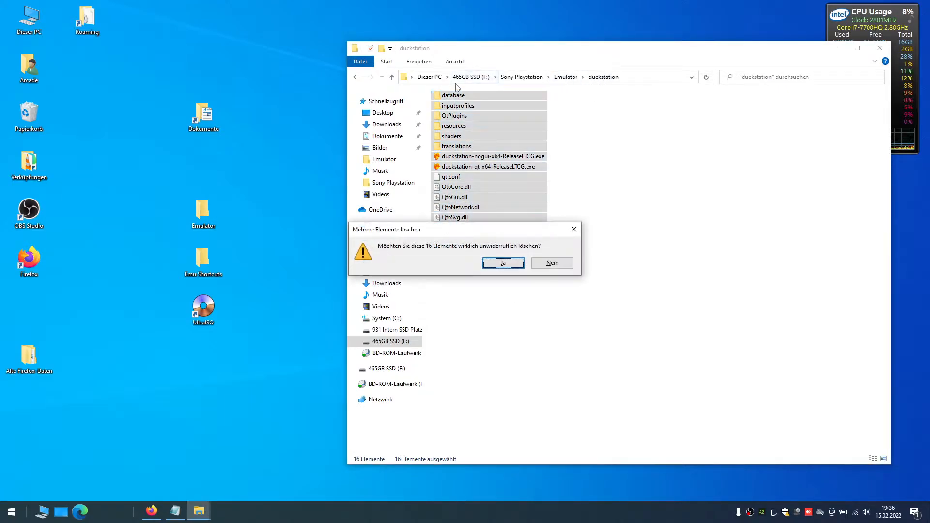
pyautogui.press('Return')
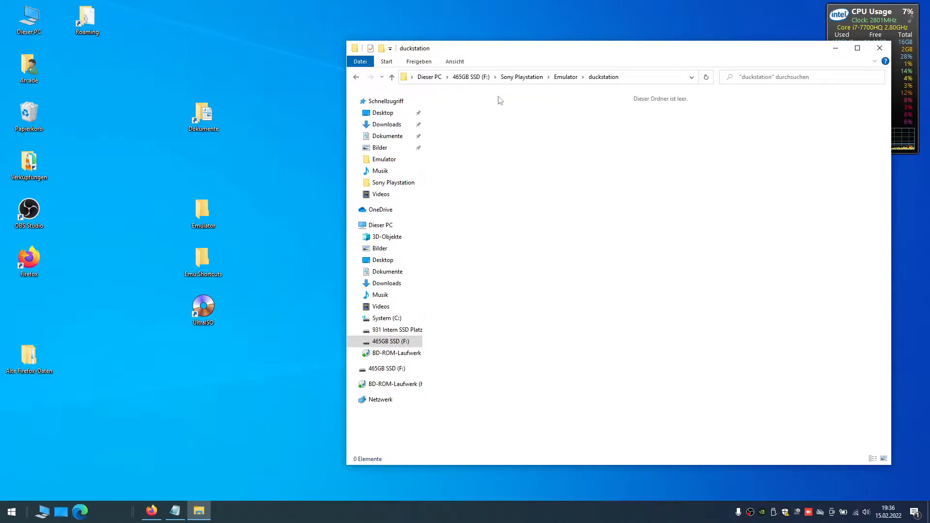
# Extract duckstation-windows-x64-release.zip into both the duckstation and the duckstation-portable folders
pyautogui.click(562, 78)
pyautogui.click(482, 145)
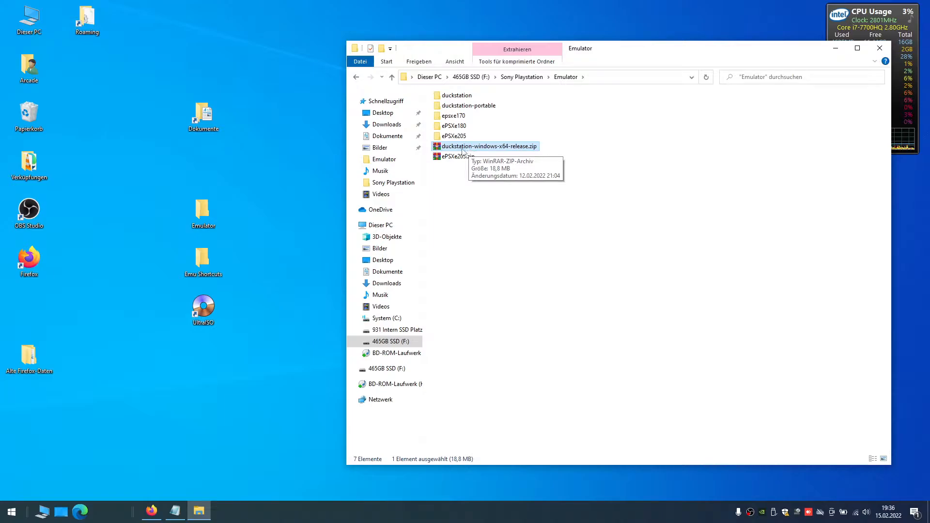
pyautogui.moveTo(457, 151); pyautogui.dragTo(480, 98)
pyautogui.click(503, 112)
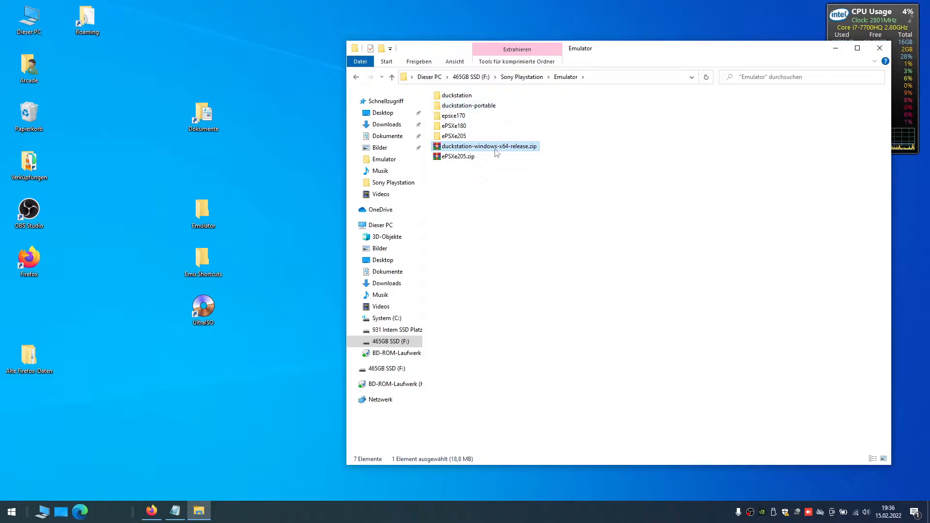
pyautogui.moveTo(485, 147); pyautogui.dragTo(502, 113)
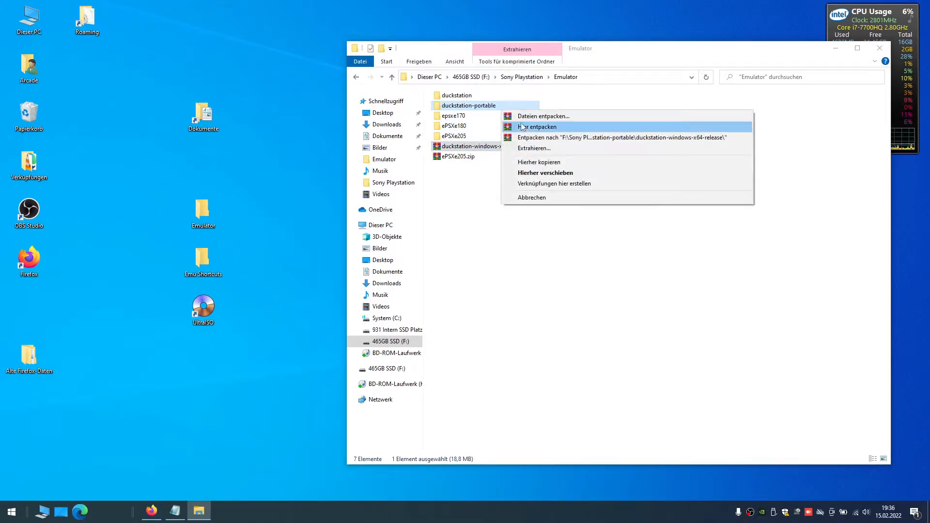
pyautogui.click(526, 126)
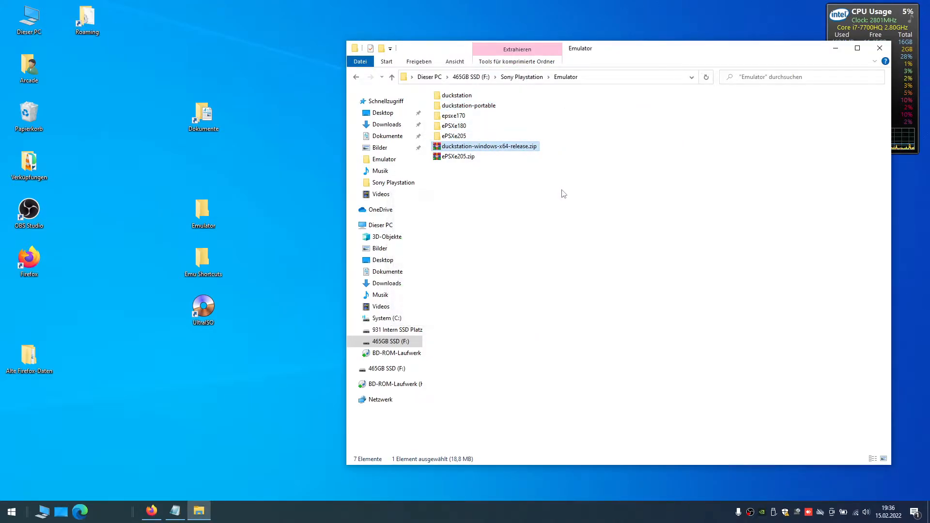
# Inspect the extracted files in duckstation and duckstation-portable, including portable.txt in the portable folder
pyautogui.click(470, 99)
pyautogui.doubleClick(469, 99)
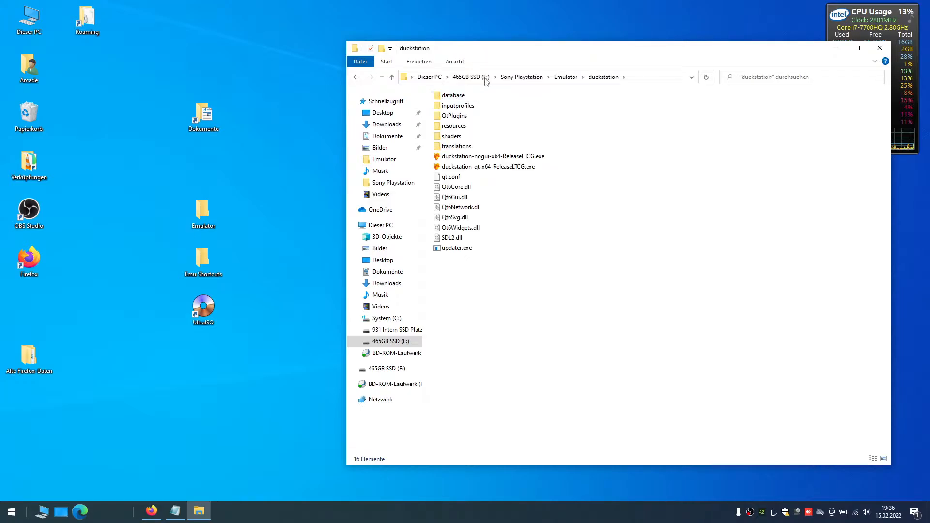
pyautogui.click(560, 84)
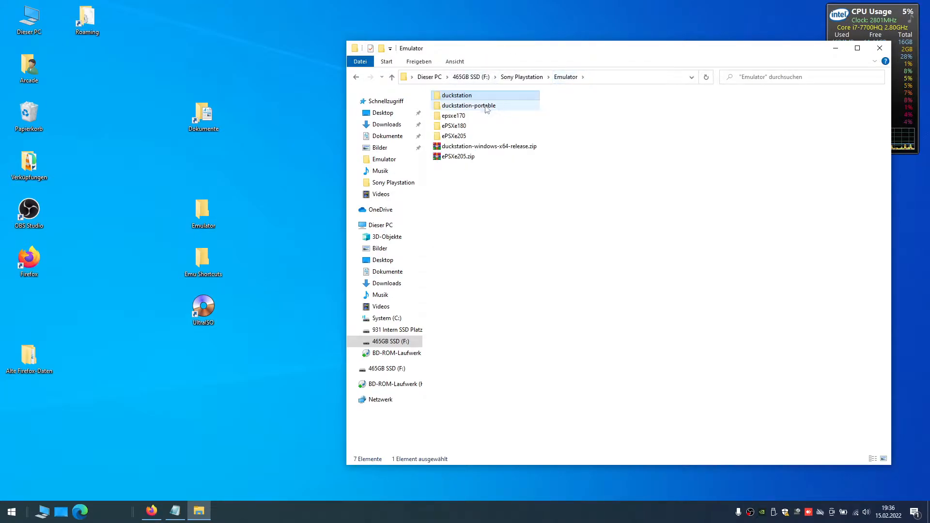
pyautogui.doubleClick(487, 106)
pyautogui.click(472, 178)
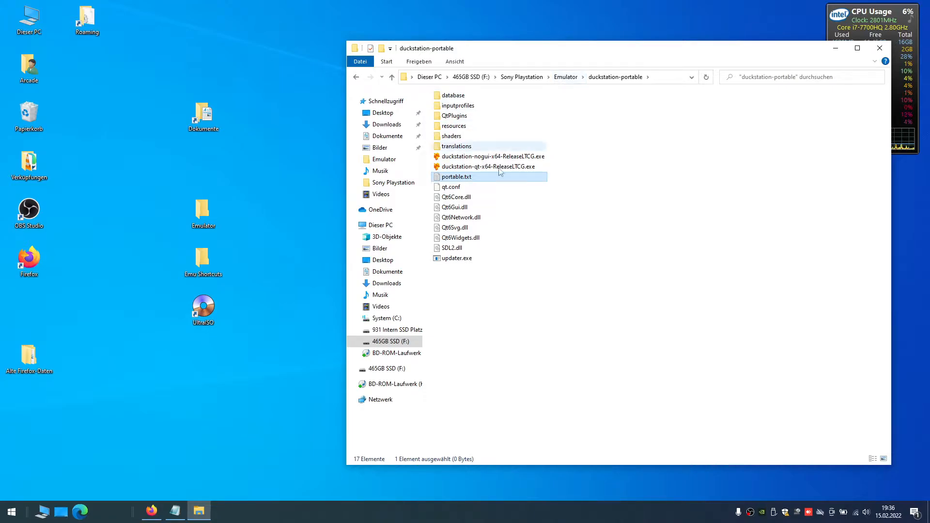
# Create a shortcut to duckstation-qt-x64-ReleaseLTCG.exe from the duckstation folder in the desktop's Emu Shortcuts folder
pyautogui.click(566, 77)
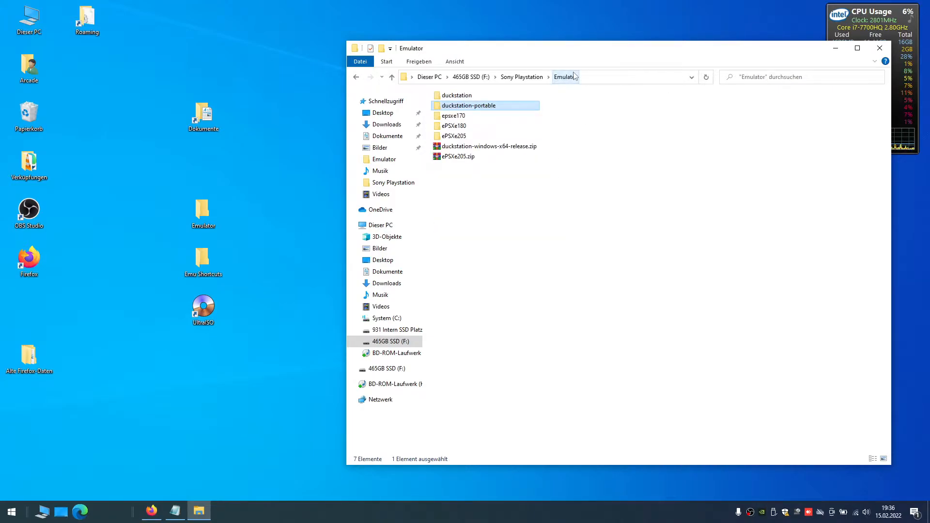
pyautogui.doubleClick(464, 96)
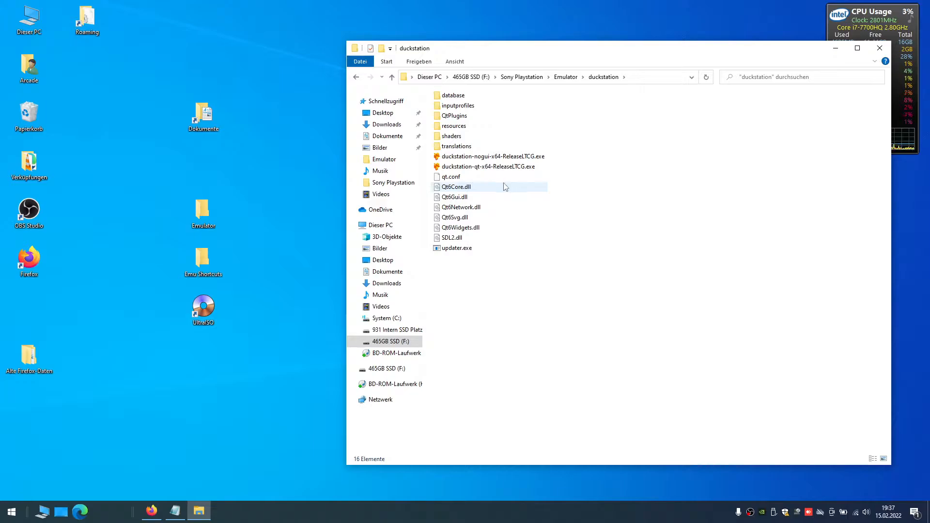
pyautogui.click(475, 166)
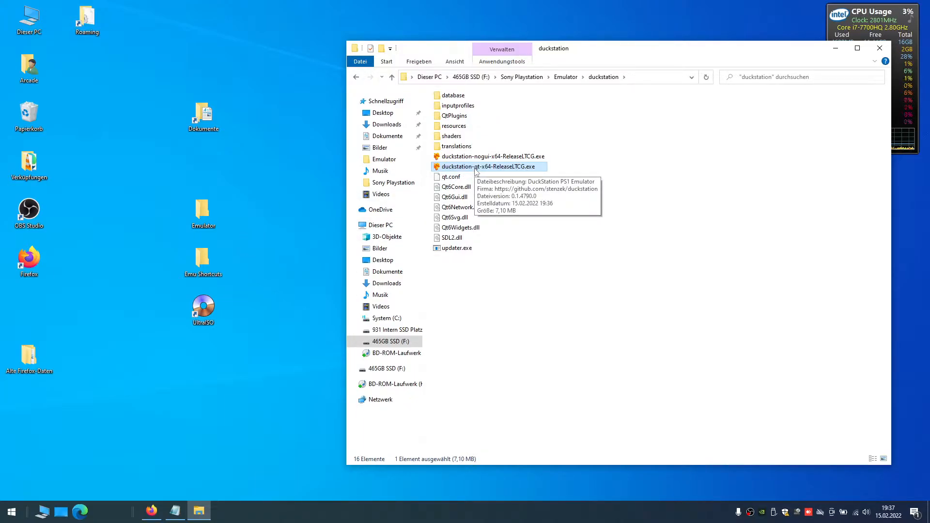
pyautogui.moveTo(476, 169); pyautogui.dragTo(209, 263)
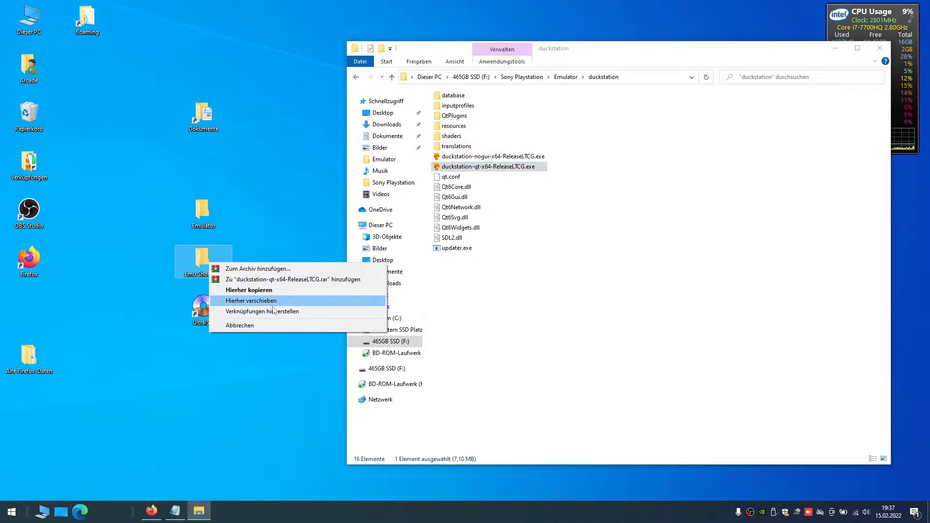
pyautogui.click(275, 313)
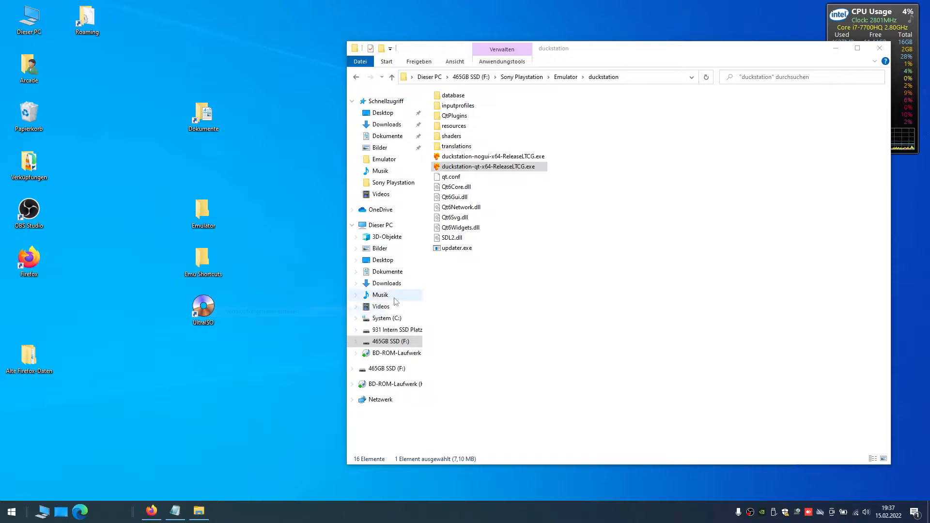
# Open the Emu Shortcuts folder and rename the new shortcut as duckstation
pyautogui.doubleClick(211, 262)
pyautogui.click(485, 107)
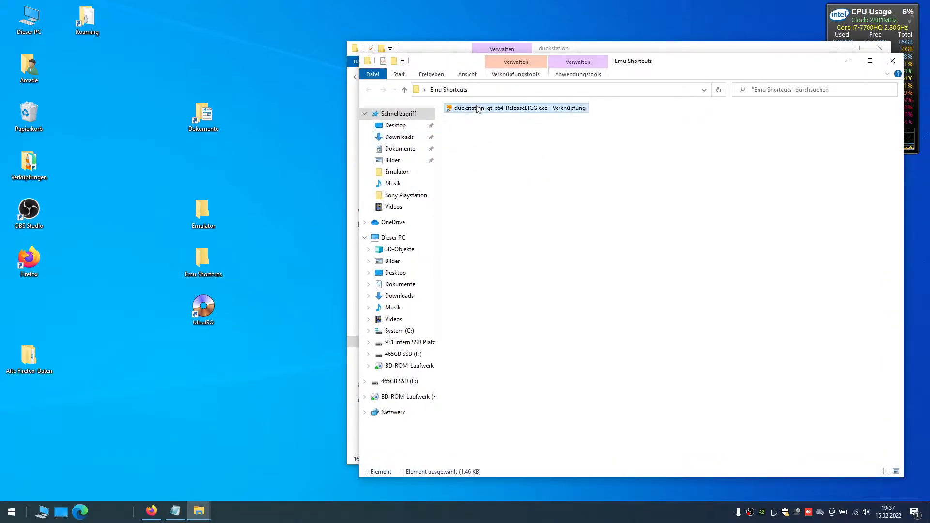
pyautogui.press('F2')
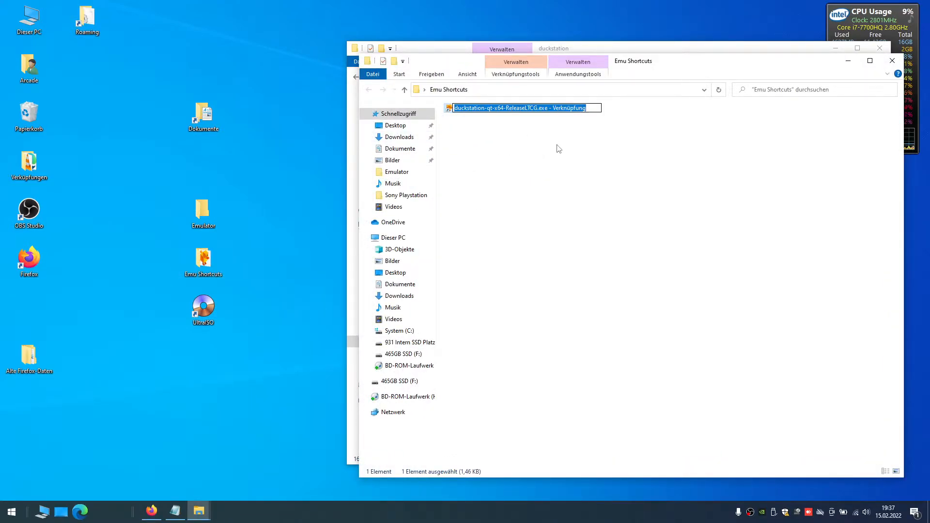
pyautogui.press('End')
pyautogui.press('BackSpace')
pyautogui.press('BackSpace')
pyautogui.press('BackSpace')
pyautogui.press('BackSpace')
pyautogui.press('BackSpace')
pyautogui.press('BackSpace')
pyautogui.press('BackSpace')
pyautogui.press('BackSpace')
pyautogui.press('BackSpace')
pyautogui.press('BackSpace')
pyautogui.press('BackSpace')
pyautogui.press('BackSpace')
pyautogui.press('BackSpace')
pyautogui.press('BackSpace')
pyautogui.press('BackSpace')
pyautogui.press('BackSpace')
pyautogui.press('BackSpace')
pyautogui.press('BackSpace')
pyautogui.press('BackSpace')
pyautogui.press('BackSpace')
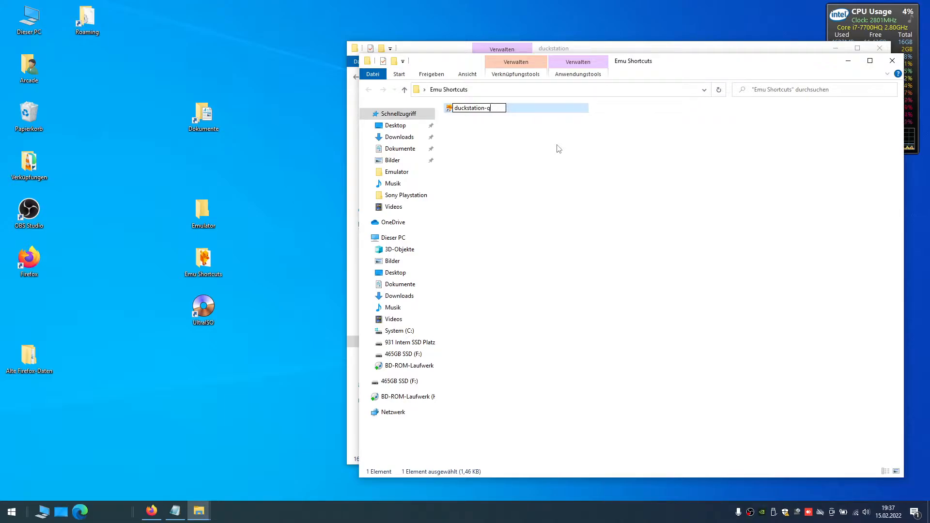
pyautogui.press('BackSpace')
pyautogui.press('BackSpace')
pyautogui.press('Return')
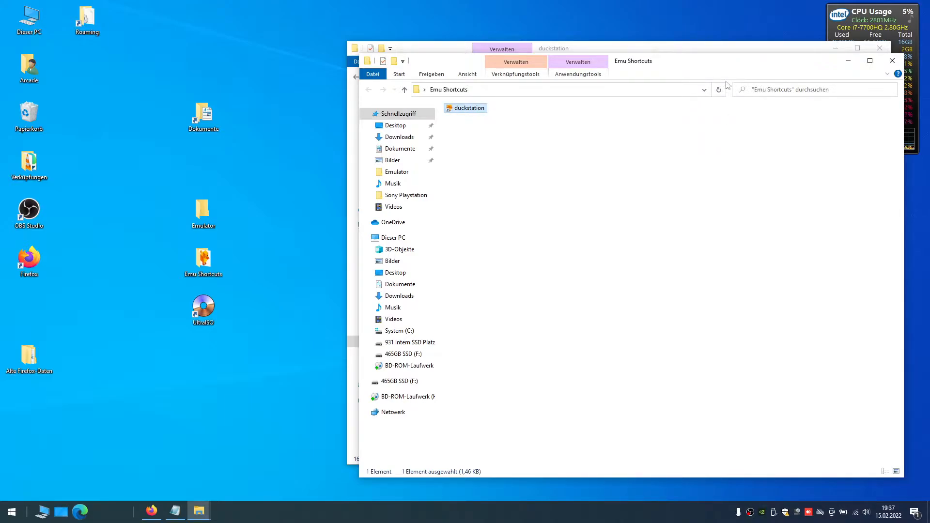
# Create a shortcut to duckstation-portable's duckstation-qt-x64-ReleaseLTCG.exe in Emu Shortcuts, with both folder windows placed side by side
pyautogui.moveTo(719, 67); pyautogui.dragTo(368, 99)
pyautogui.click(585, 48)
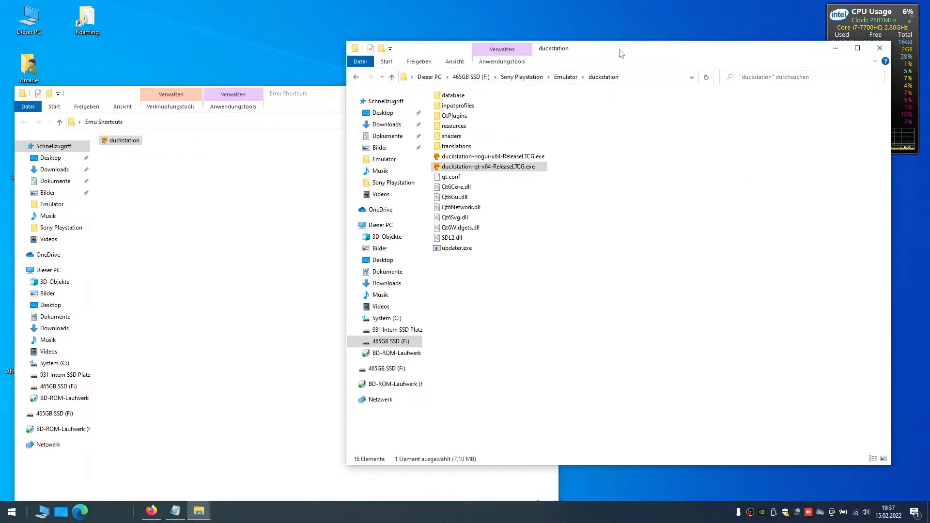
pyautogui.click(568, 77)
pyautogui.doubleClick(497, 107)
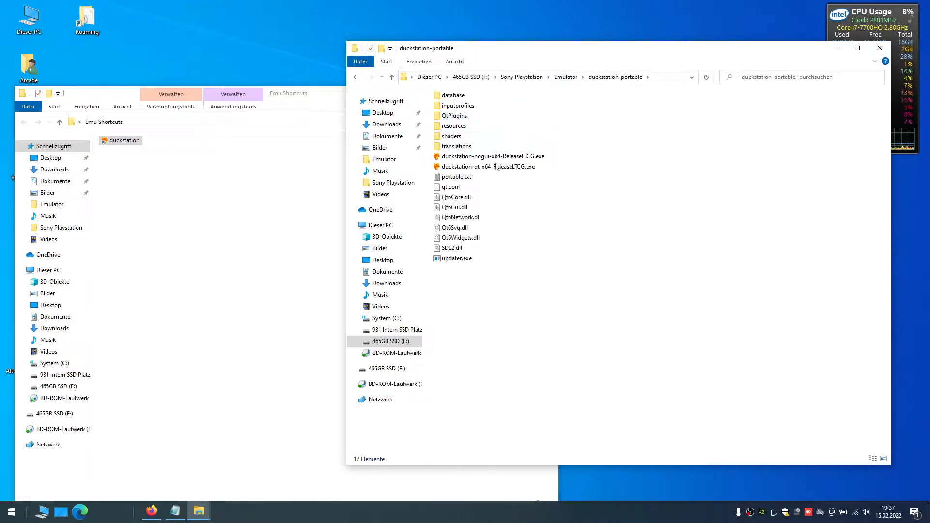
pyautogui.moveTo(480, 171); pyautogui.dragTo(227, 249)
pyautogui.click(283, 298)
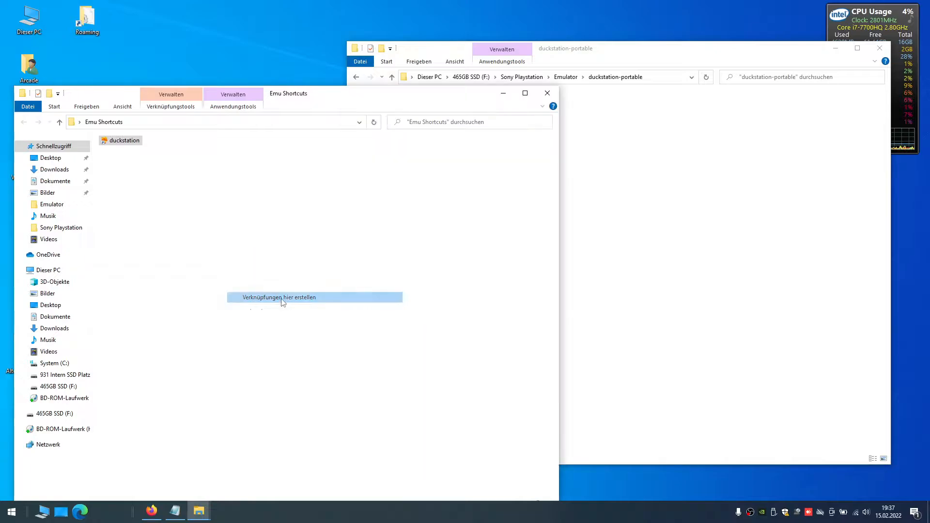
# Rename the second shortcut in Emu Shortcuts as "duckstation portable"
pyautogui.press('F2')
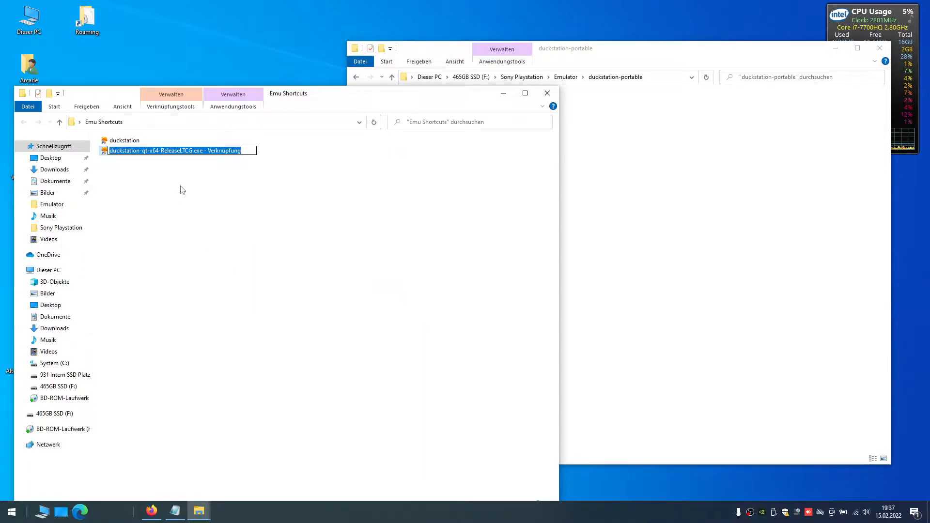
pyautogui.press('End')
pyautogui.press('BackSpace')
pyautogui.press('BackSpace')
pyautogui.press('BackSpace')
pyautogui.press('BackSpace')
pyautogui.press('BackSpace')
pyautogui.press('BackSpace')
pyautogui.press('BackSpace')
pyautogui.press('BackSpace')
pyautogui.press('BackSpace')
pyautogui.press('BackSpace')
pyautogui.press('BackSpace')
pyautogui.press('BackSpace')
pyautogui.press('BackSpace')
pyautogui.press('BackSpace')
pyautogui.press('BackSpace')
pyautogui.press('BackSpace')
pyautogui.press('BackSpace')
pyautogui.press('BackSpace')
pyautogui.press('BackSpace')
pyautogui.press('BackSpace')
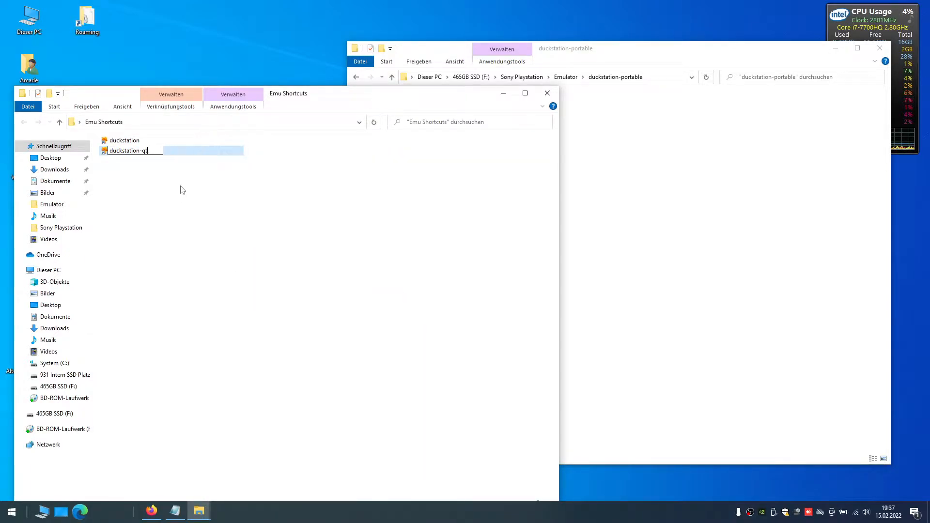
pyautogui.press('BackSpace')
pyautogui.press('BackSpace')
pyautogui.press('BackSpace')
pyautogui.write('portal')
pyautogui.write('le')
pyautogui.press('Return')
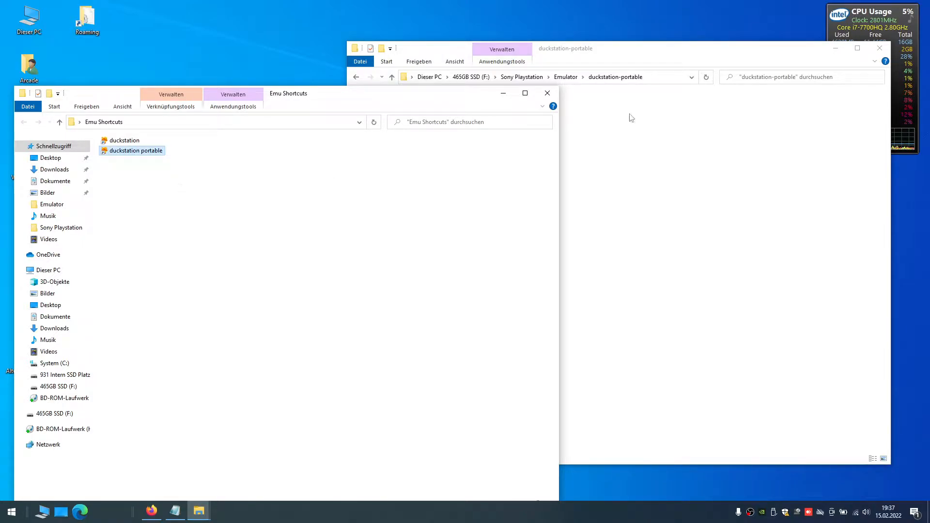
# Close the duckstation-portable window and move the Emu Shortcuts window clear of the desktop icons
pyautogui.click(650, 51)
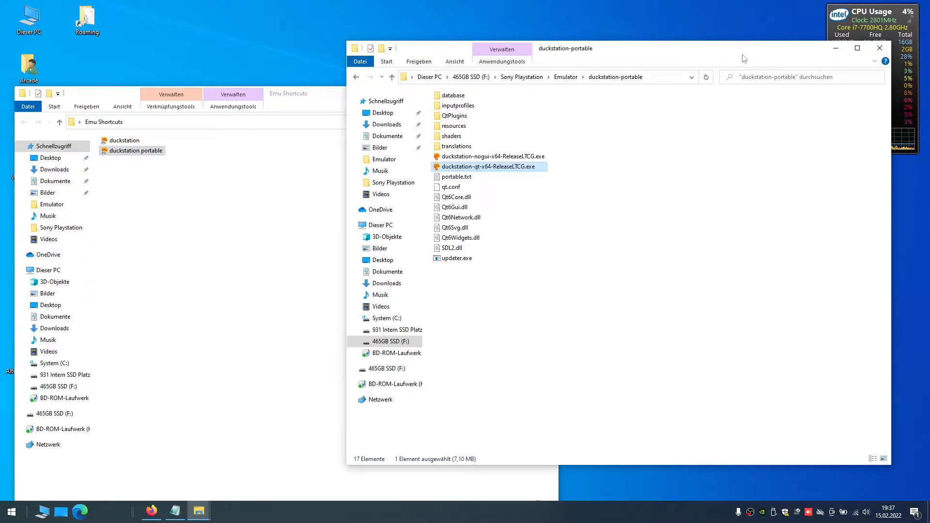
pyautogui.click(879, 49)
pyautogui.moveTo(338, 92); pyautogui.dragTo(680, 66)
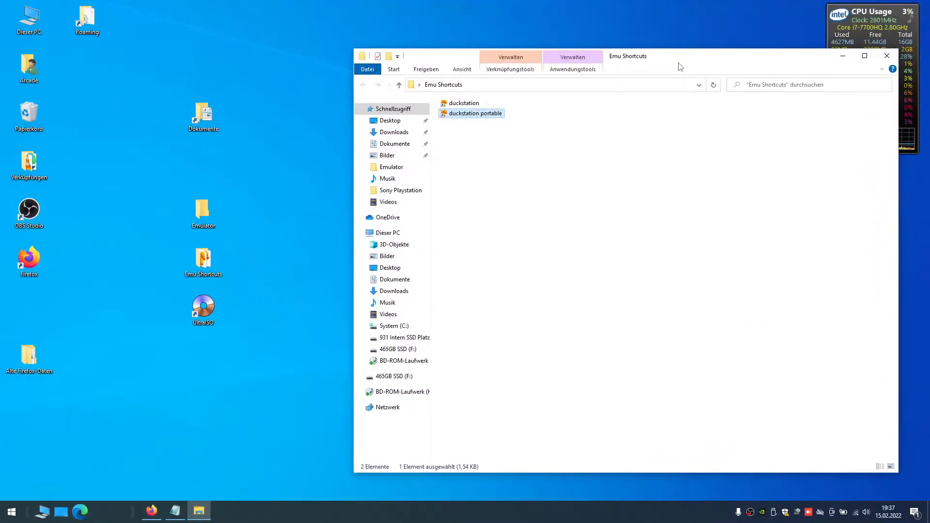
# Launch DuckStation from the duckstation shortcut and move its window up toward the desktop's centre
pyautogui.press('Up')
pyautogui.click(487, 124)
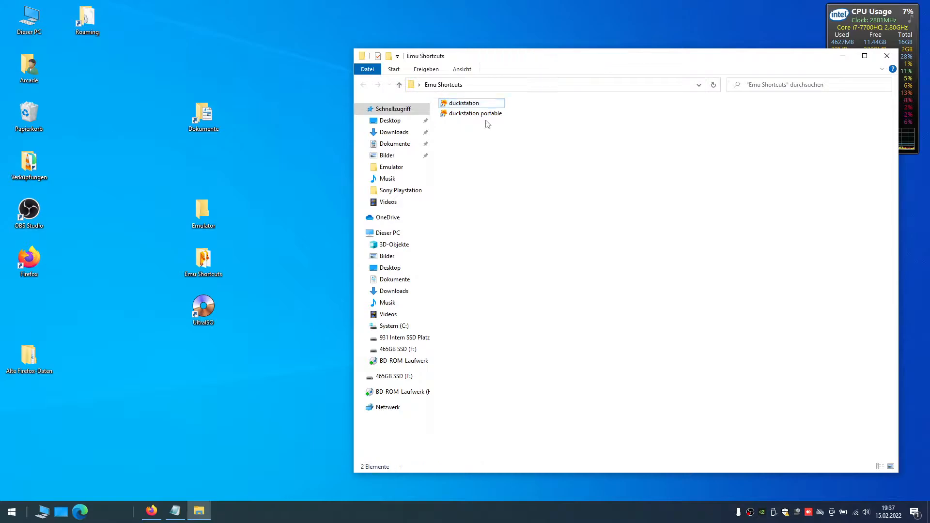
pyautogui.click(469, 115)
pyautogui.click(476, 135)
pyautogui.click(460, 106)
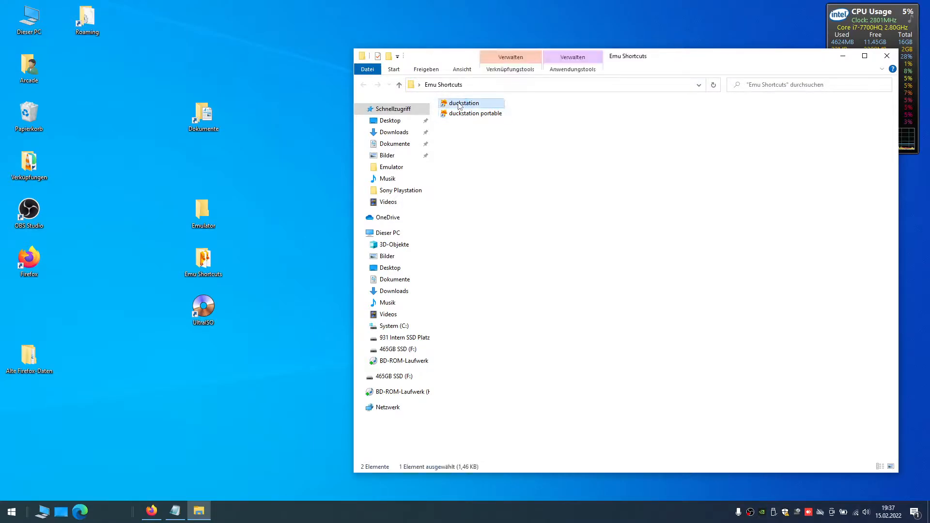
pyautogui.doubleClick(460, 107)
pyautogui.moveTo(510, 127); pyautogui.dragTo(453, 62)
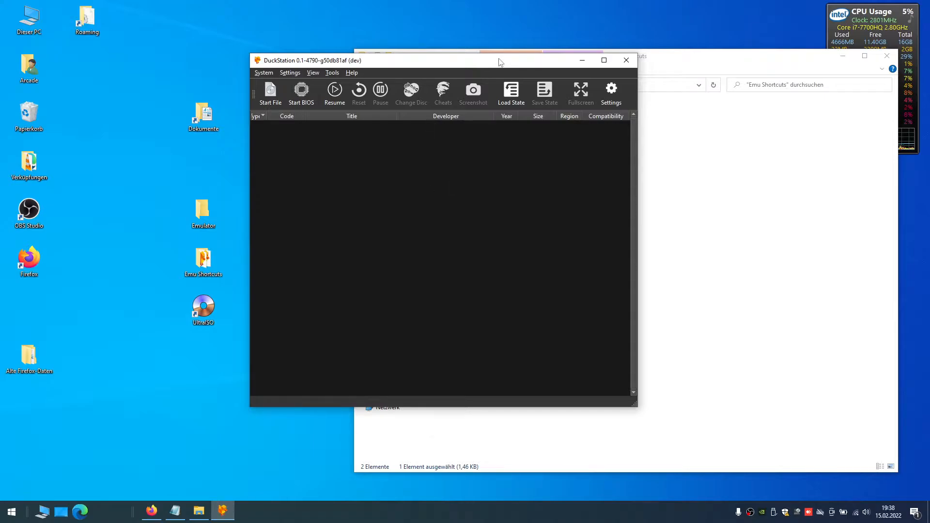
# Switch the interface theme to Default
pyautogui.moveTo(501, 63); pyautogui.dragTo(487, 61)
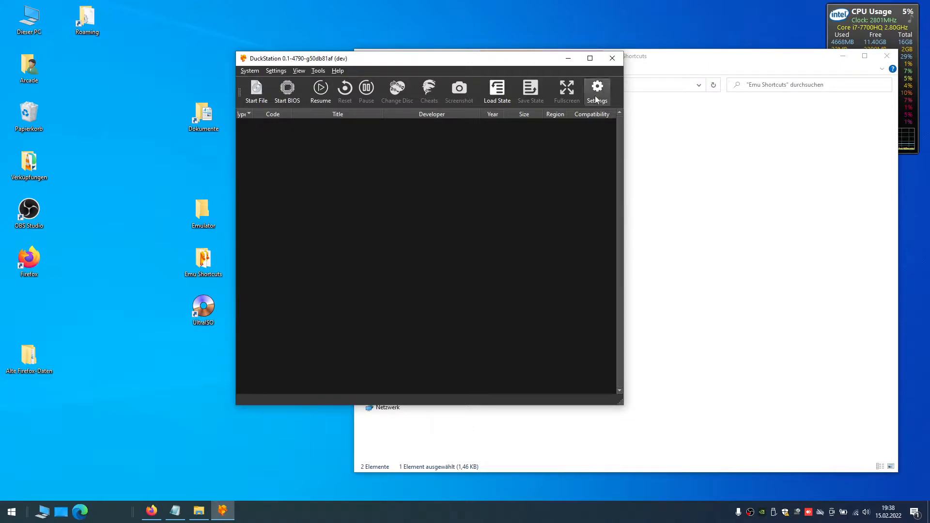
pyautogui.click(277, 72)
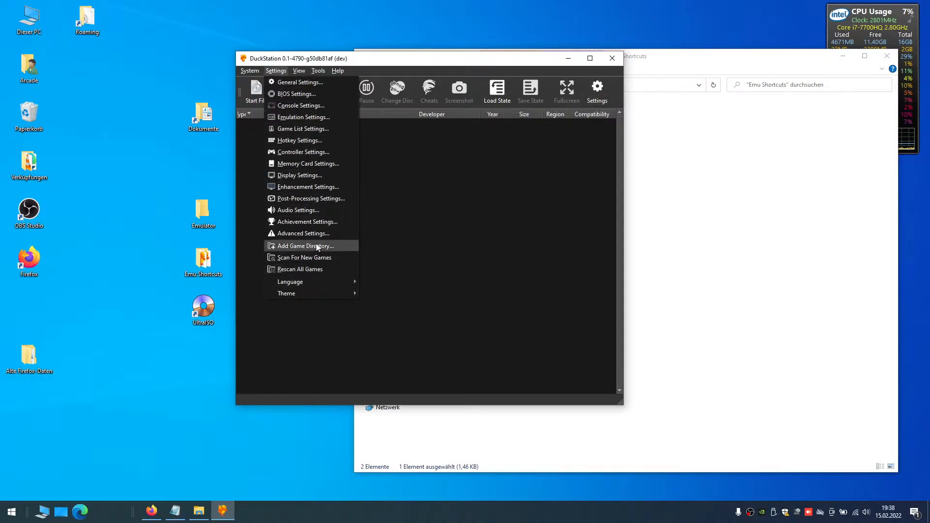
pyautogui.moveTo(315, 281)
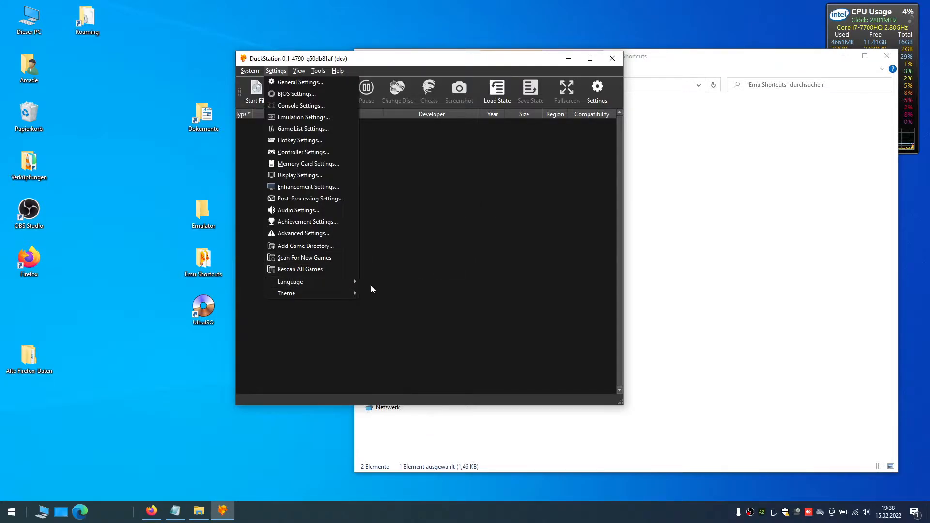
pyautogui.moveTo(335, 294)
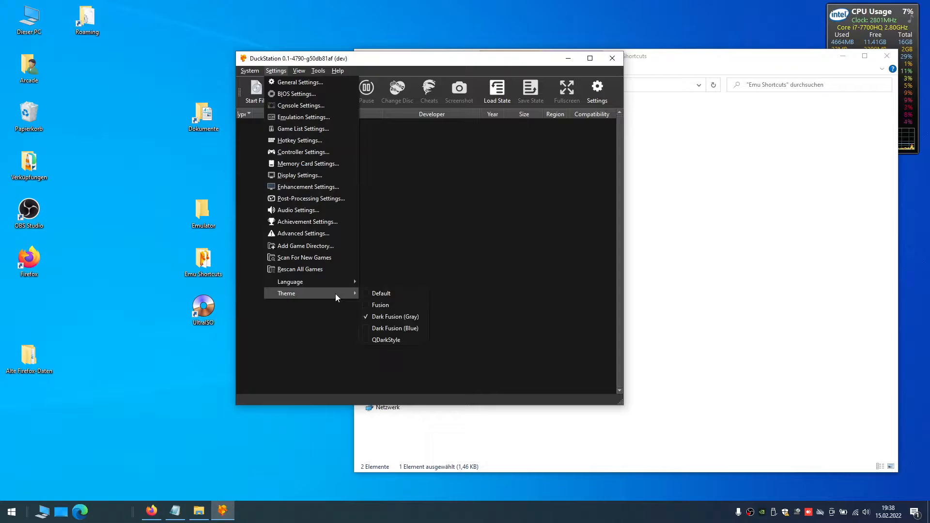
pyautogui.click(366, 293)
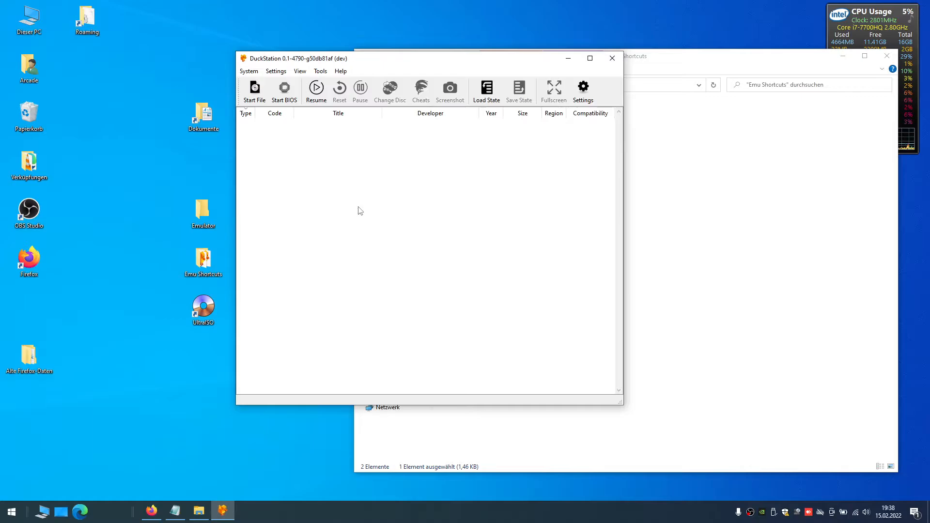
# Set the interface theme to Dark Fusion (Gray) and shift the DuckStation window slightly
pyautogui.click(277, 72)
pyautogui.moveTo(315, 284)
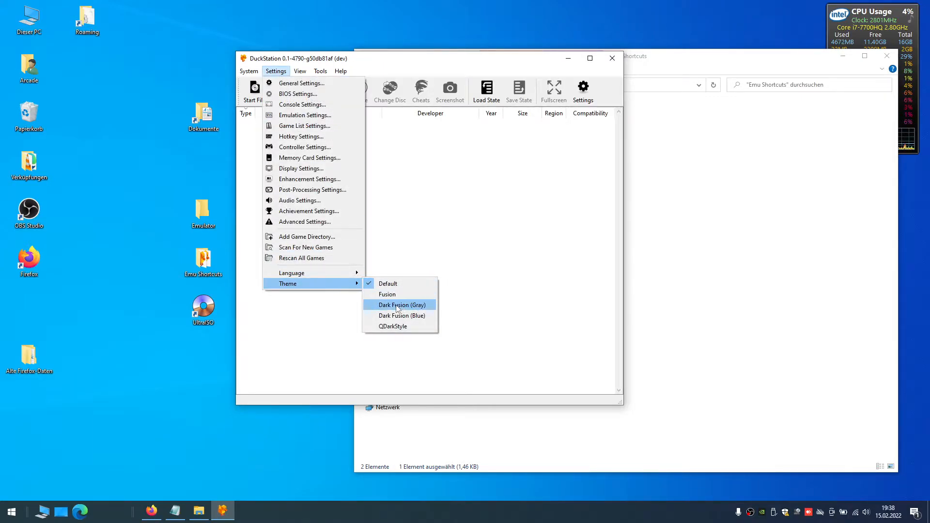
pyautogui.click(413, 316)
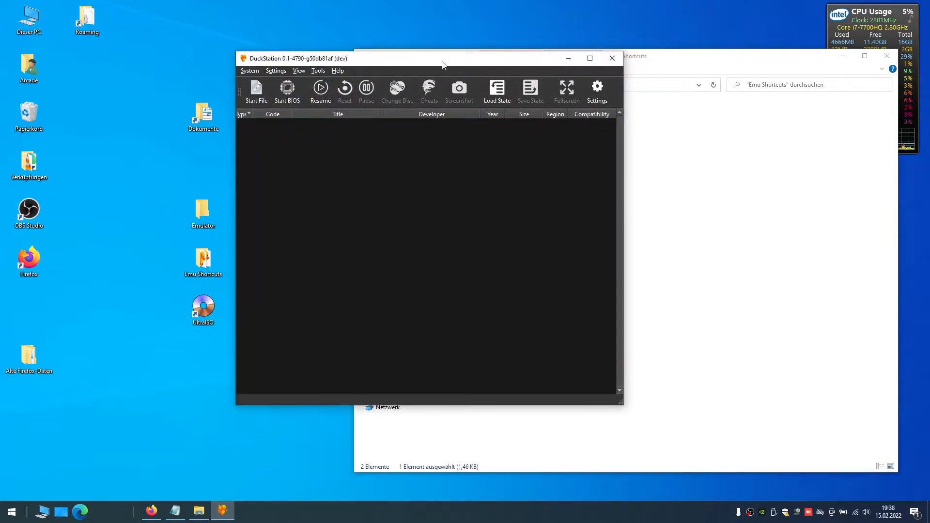
pyautogui.moveTo(442, 64); pyautogui.dragTo(434, 64)
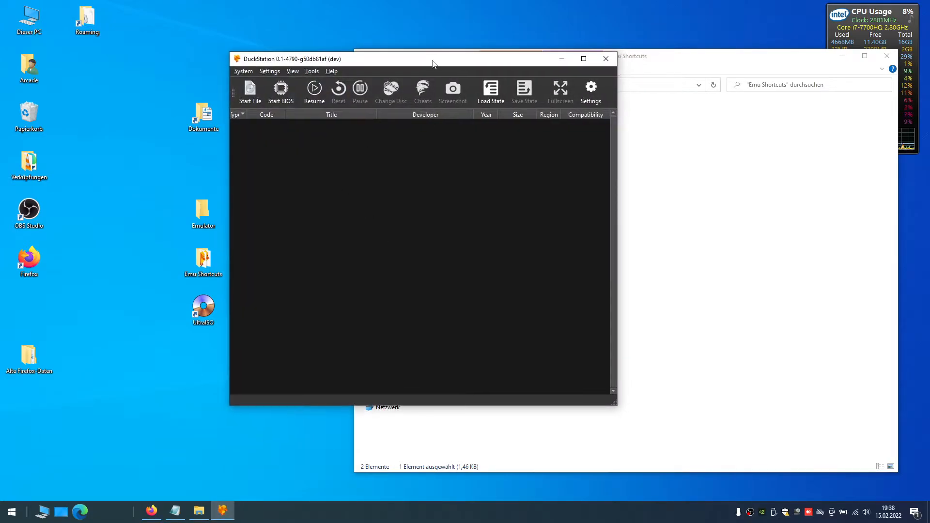
# Open the DuckStation settings and place their window over the main window
pyautogui.click(591, 92)
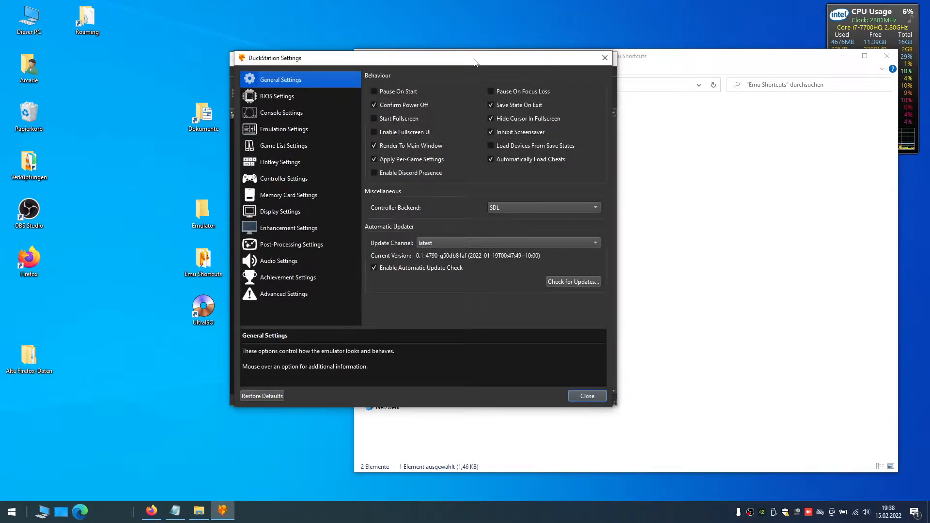
pyautogui.moveTo(475, 62); pyautogui.dragTo(478, 146)
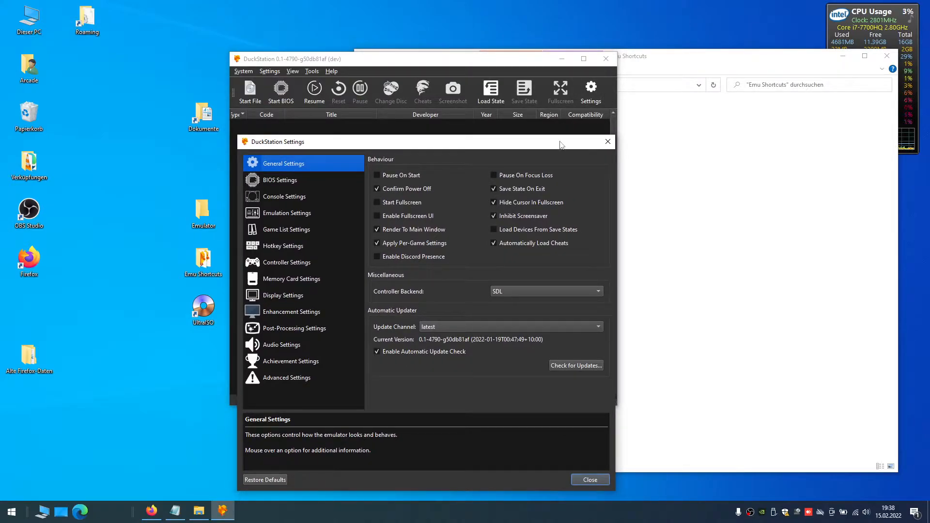
pyautogui.moveTo(465, 145); pyautogui.dragTo(451, 59)
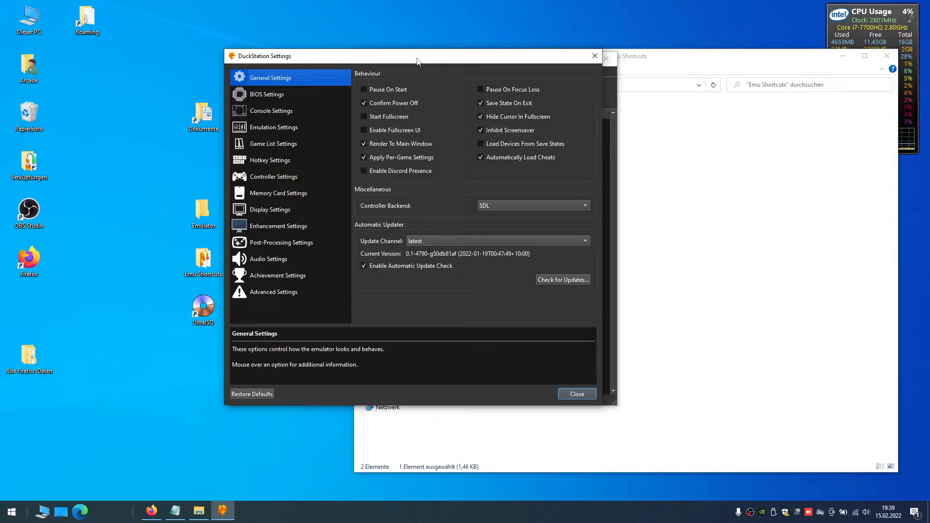
# Show the BIOS settings and examine the default BIOS directory path
pyautogui.click(265, 94)
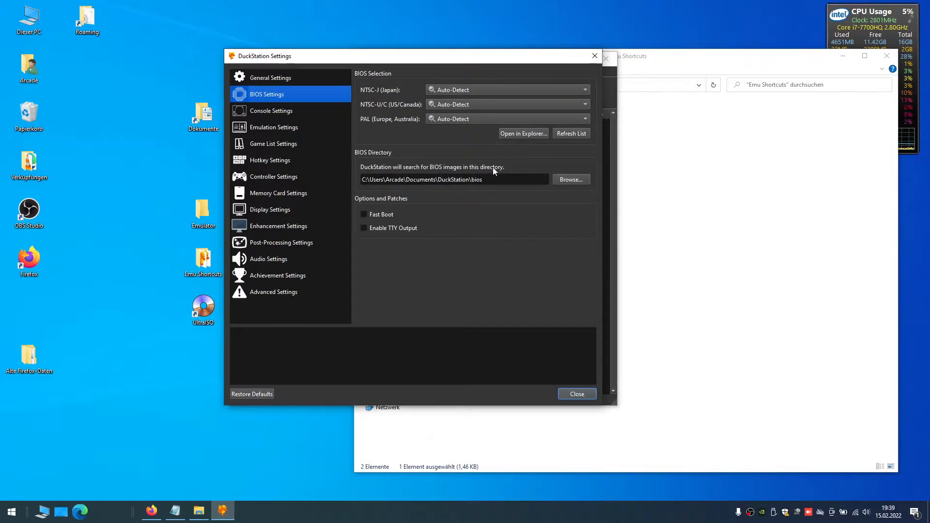
pyautogui.moveTo(483, 179); pyautogui.dragTo(327, 180)
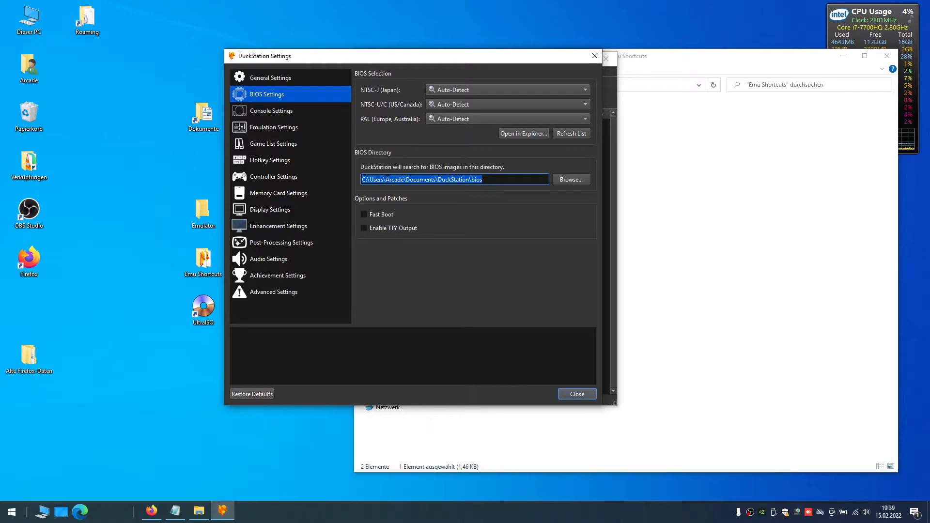
pyautogui.press('End')
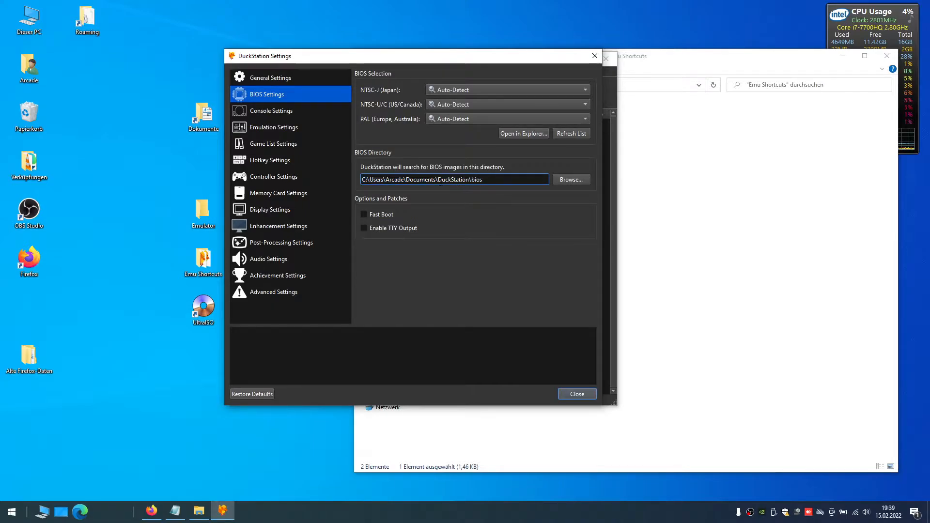
pyautogui.moveTo(437, 180); pyautogui.dragTo(332, 182)
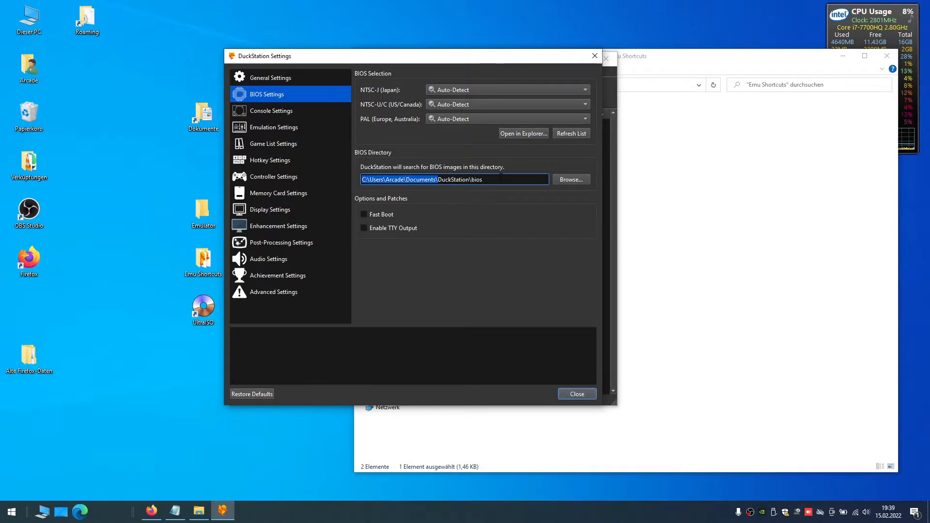
# Open the DuckStation folder inside Dokumente and arrange its narrowed window beside the DuckStation settings
pyautogui.click(201, 114)
pyautogui.doubleClick(204, 117)
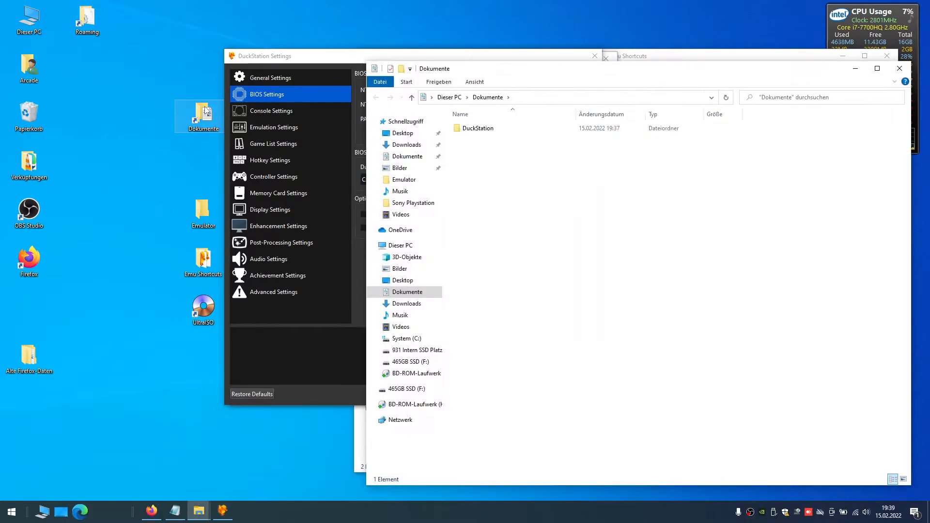
pyautogui.moveTo(505, 72); pyautogui.dragTo(175, 59)
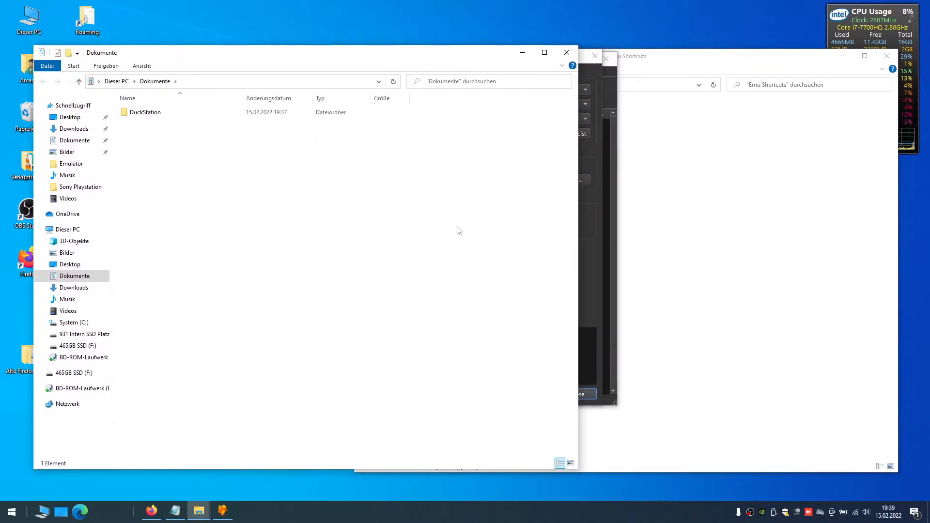
pyautogui.moveTo(578, 269); pyautogui.dragTo(301, 226)
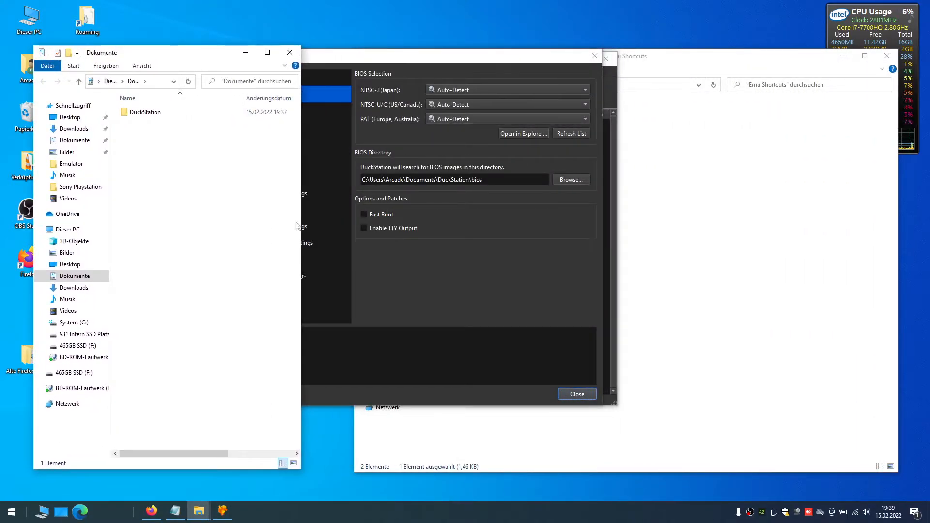
pyautogui.doubleClick(145, 112)
pyautogui.moveTo(189, 64); pyautogui.dragTo(163, 55)
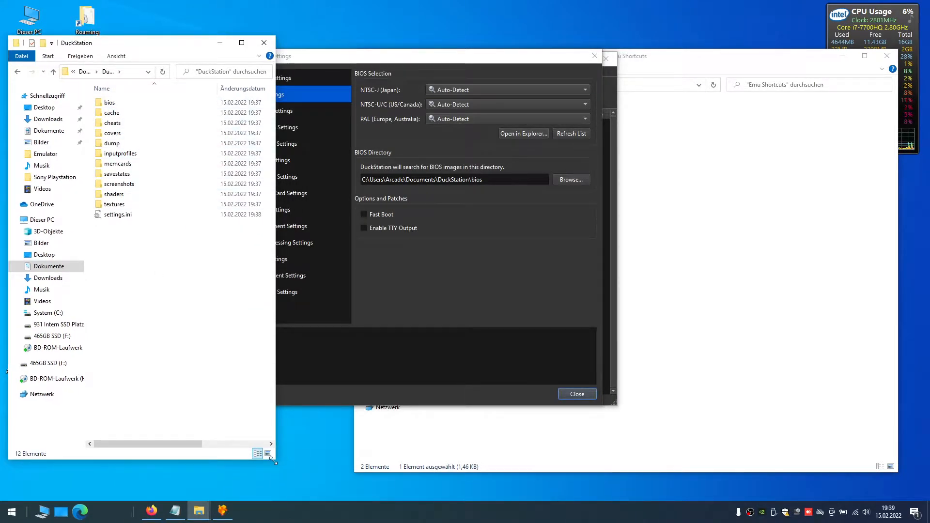
pyautogui.moveTo(277, 456); pyautogui.dragTo(301, 469)
pyautogui.moveTo(376, 60); pyautogui.dragTo(534, 59)
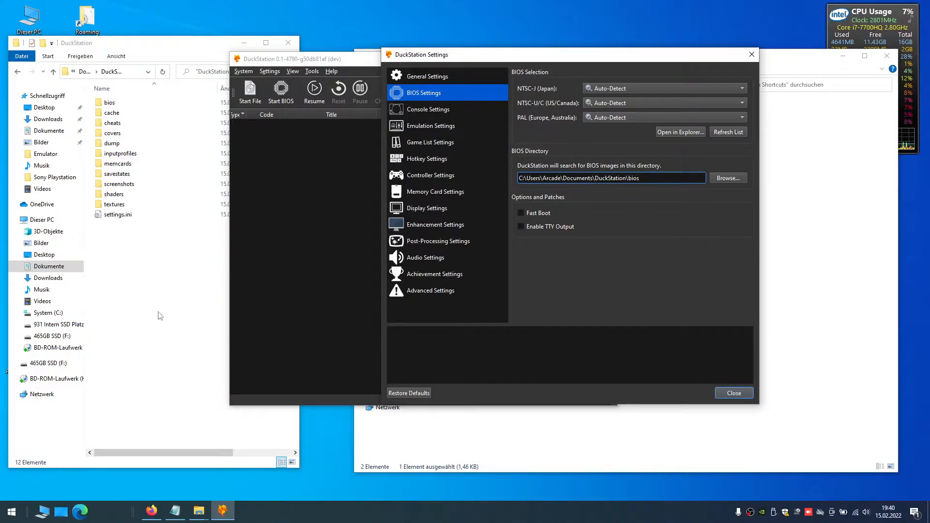
# Set the BIOS directory to F:/Sony Playstation/zips/Bios and close the settings
pyautogui.click(728, 178)
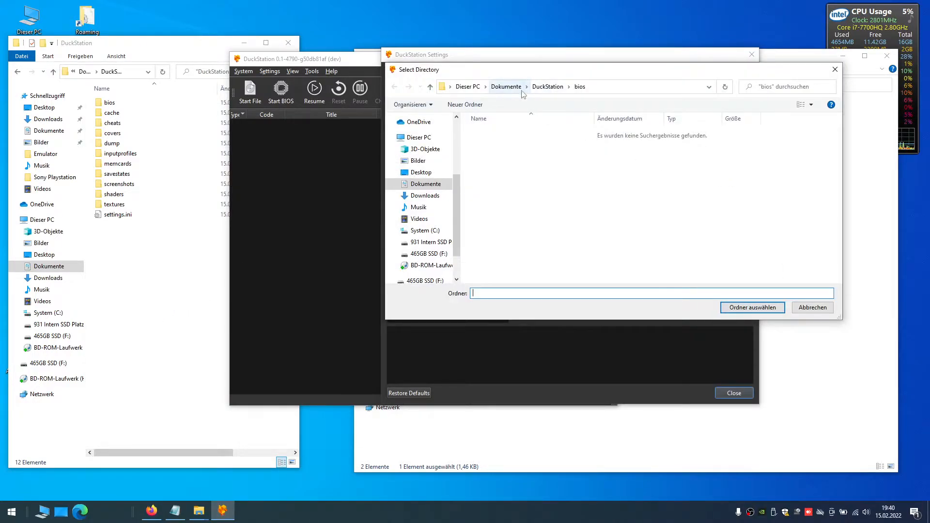
pyautogui.click(429, 254)
pyautogui.doubleClick(499, 121)
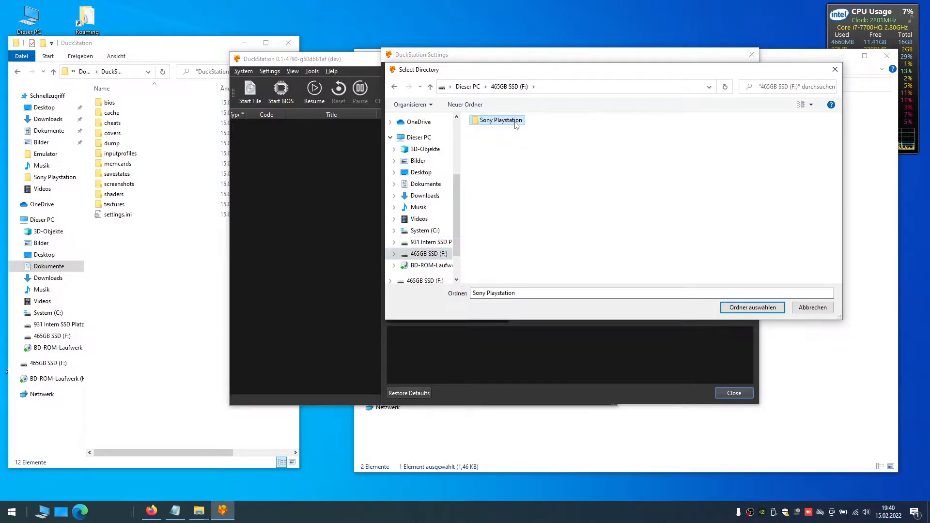
pyautogui.doubleClick(501, 144)
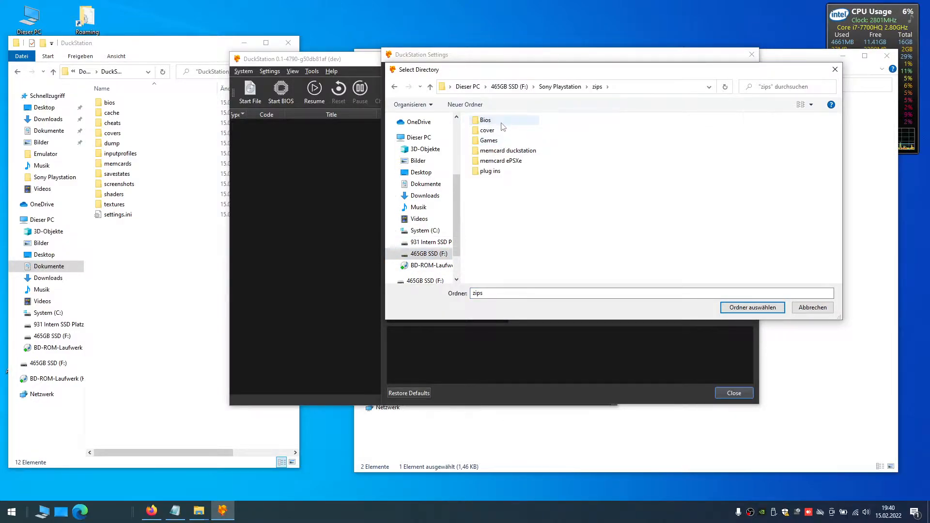
pyautogui.doubleClick(500, 123)
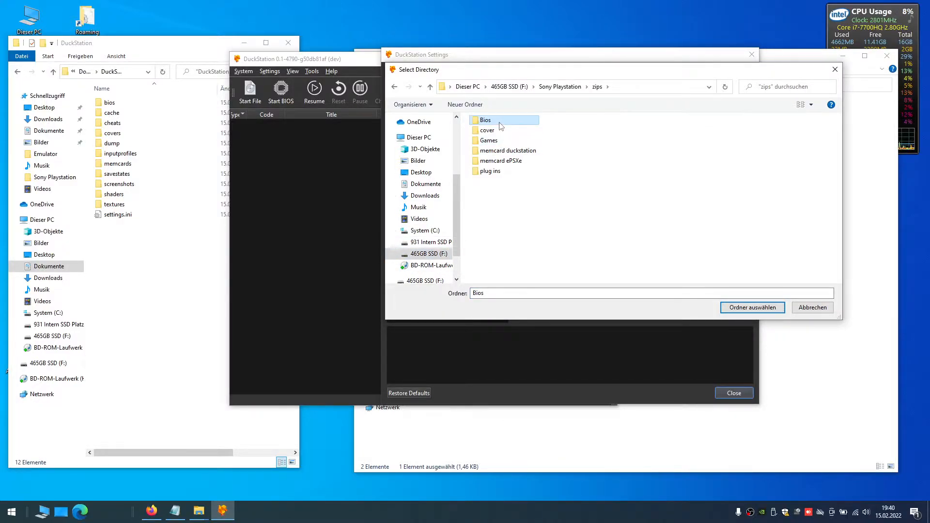
pyautogui.click(756, 311)
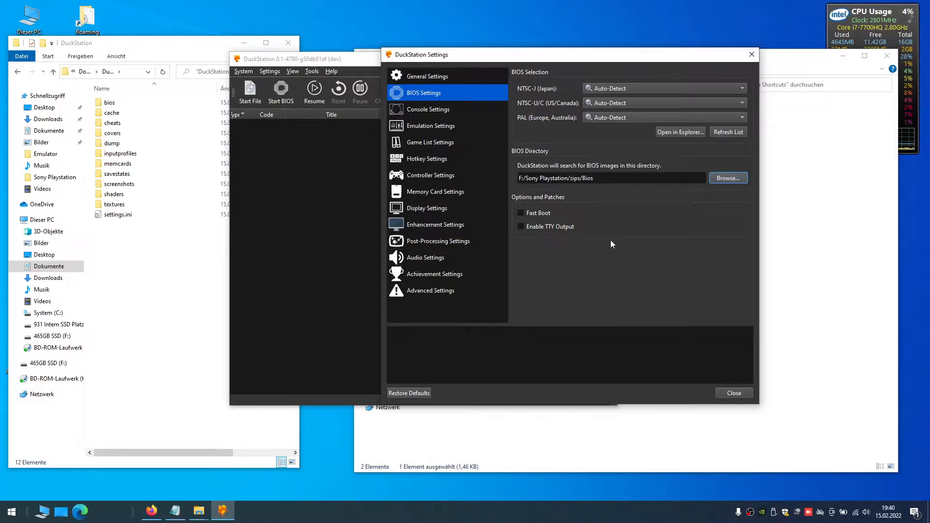
pyautogui.moveTo(565, 56); pyautogui.dragTo(554, 54)
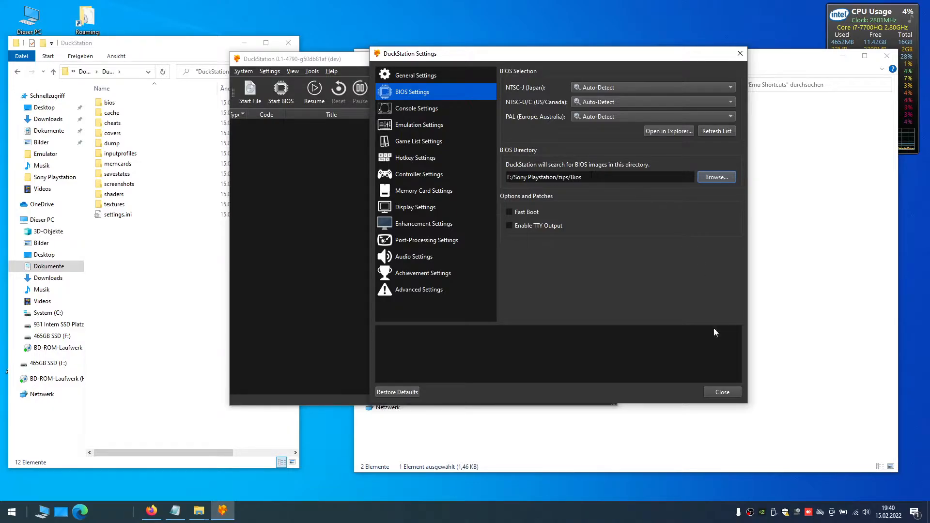
pyautogui.click(730, 396)
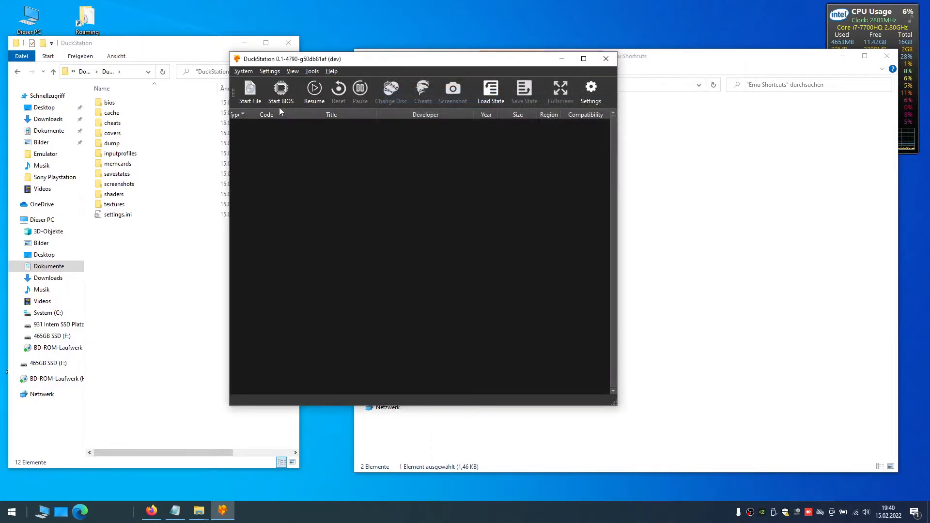
# Boot the emulated console into its BIOS as a test, and power it off again
pyautogui.click(283, 96)
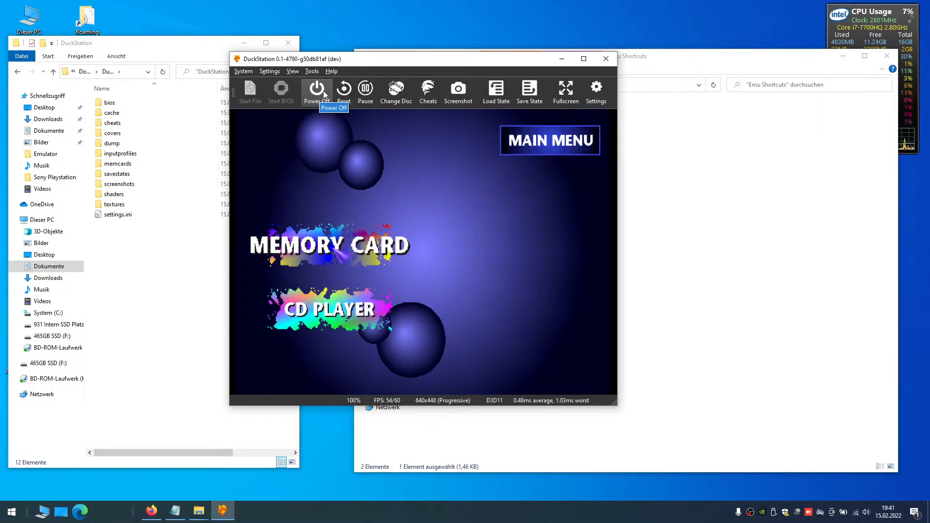
pyautogui.click(324, 94)
# Reopen the settings and review the console region options and the emulation settings
pyautogui.click(586, 90)
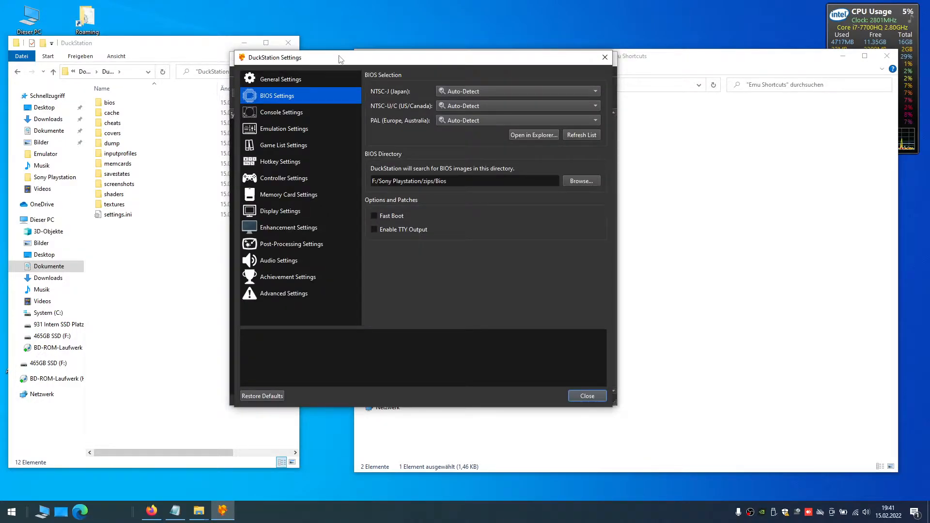
pyautogui.moveTo(342, 58); pyautogui.dragTo(377, 64)
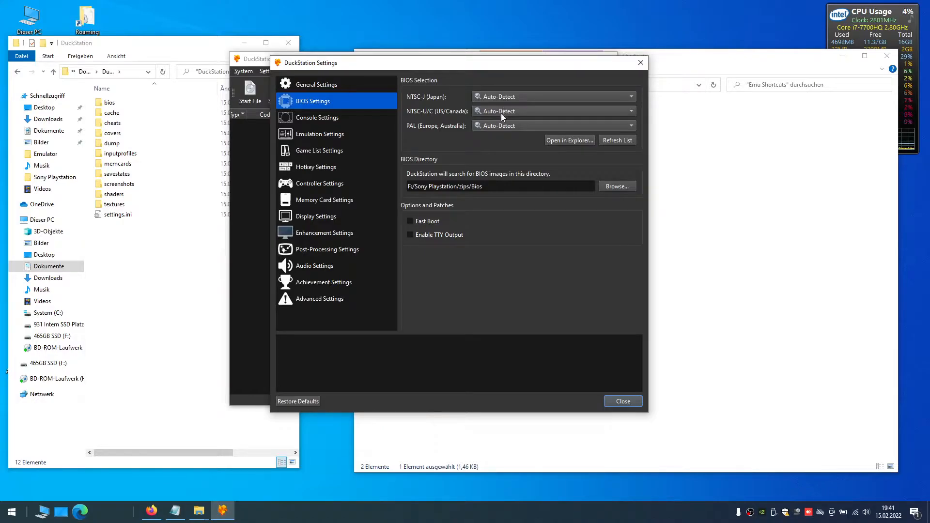
pyautogui.click(325, 120)
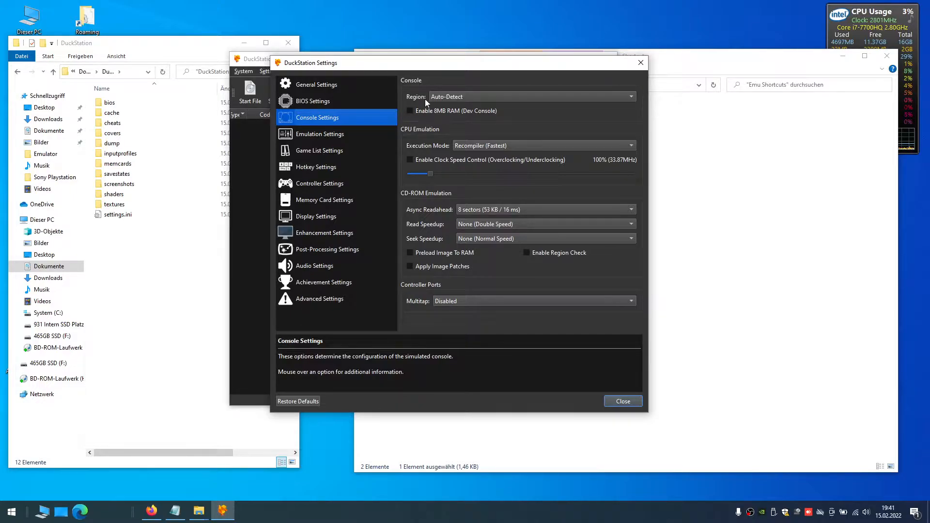
pyautogui.moveTo(432, 98)
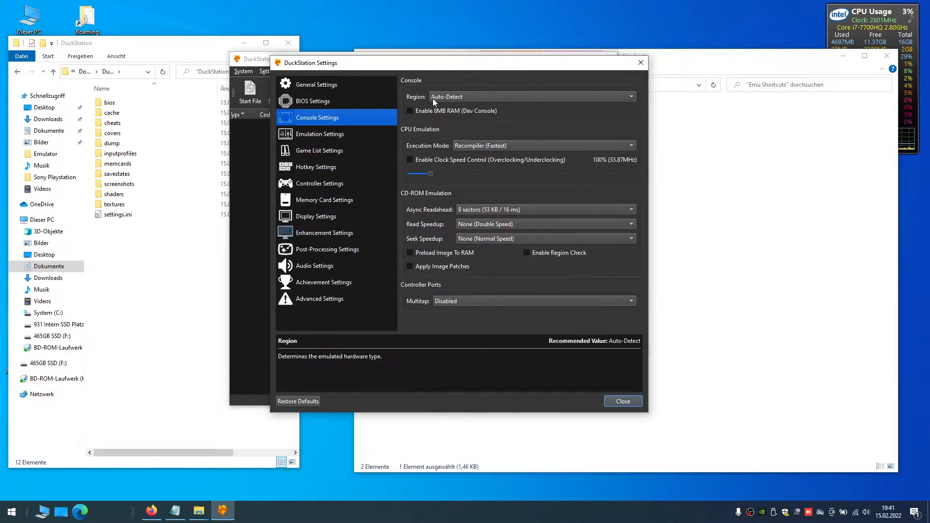
pyautogui.click(465, 98)
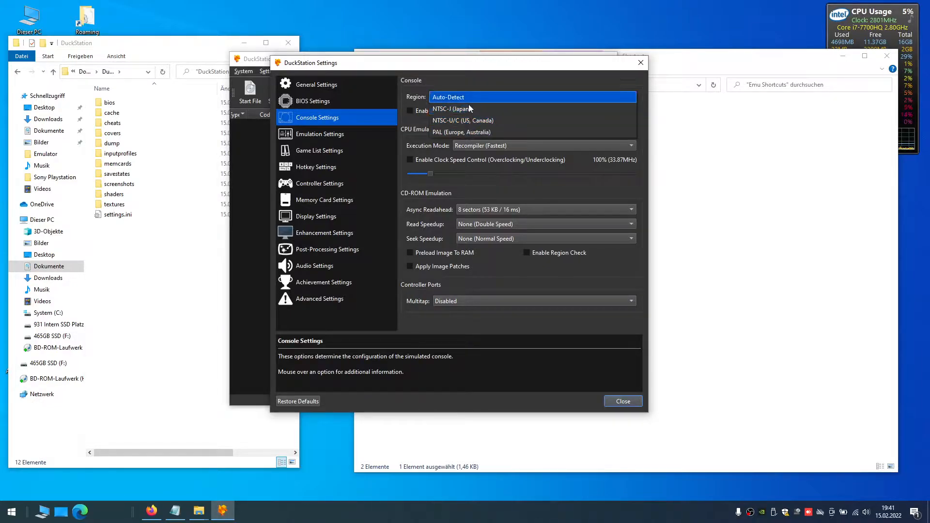
pyautogui.click(469, 98)
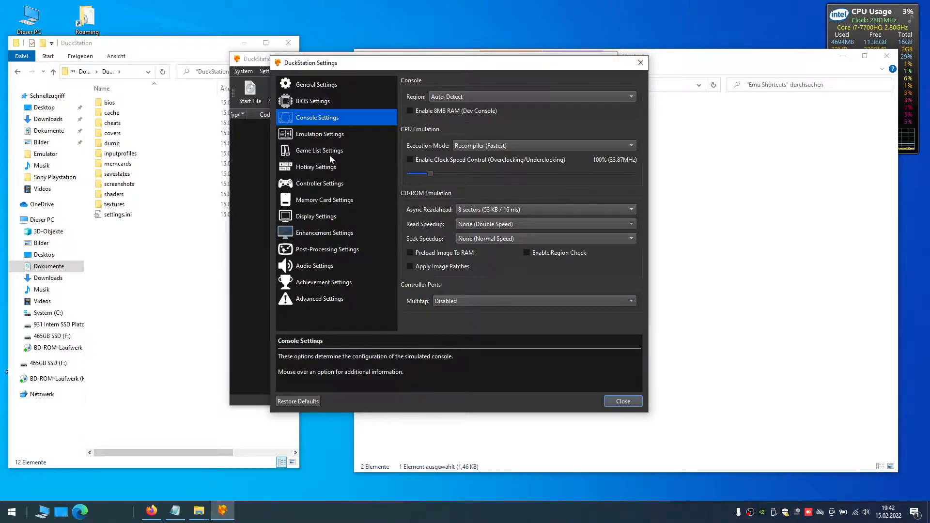
pyautogui.click(321, 133)
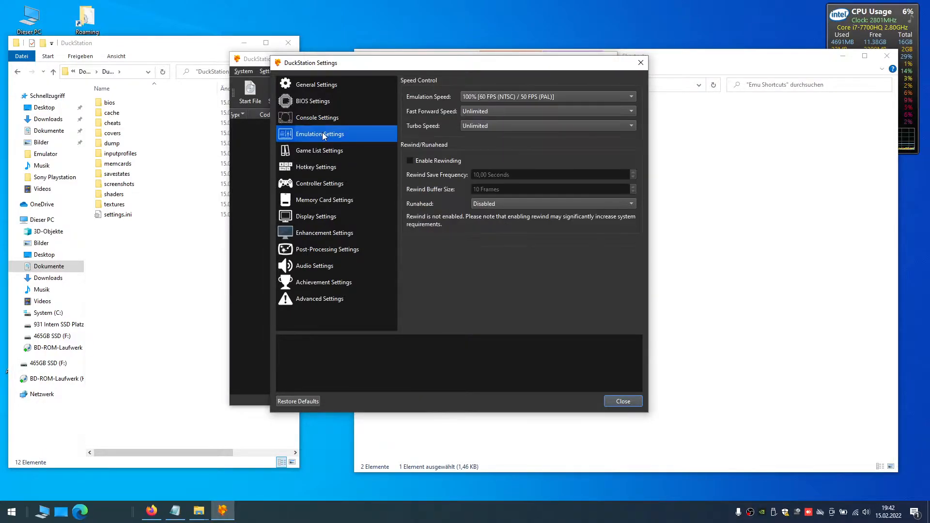
# Review the available emulation speeds and keep 100% [60 FPS (NTSC) / 50 FPS (PAL)]
pyautogui.click(495, 97)
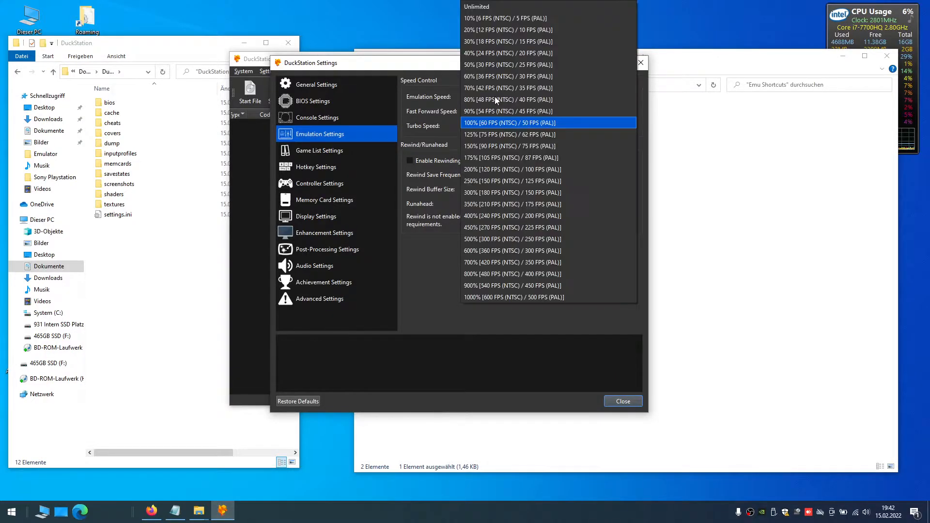
pyautogui.click(512, 122)
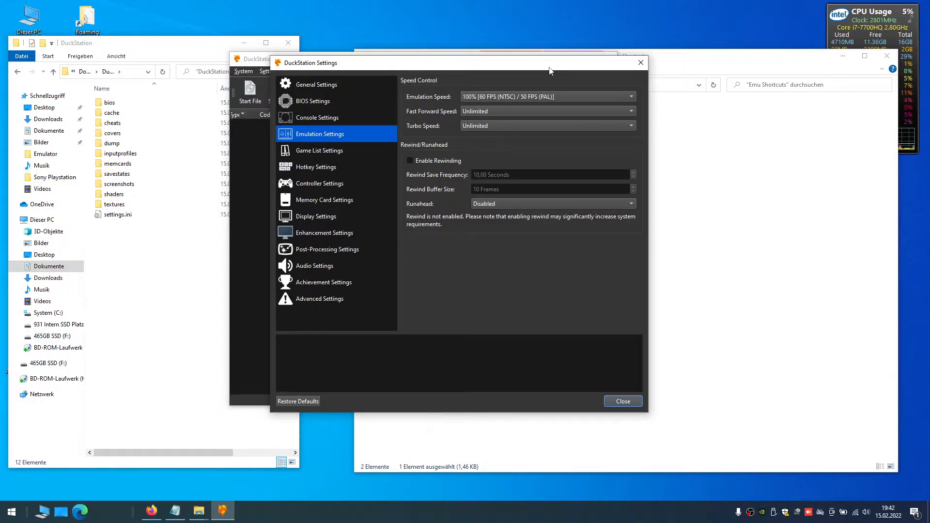
pyautogui.moveTo(483, 101)
# Add F:\Sony Playstation\zips\Games as a recursively scanned game search directory and shift the settings window aside
pyautogui.click(320, 151)
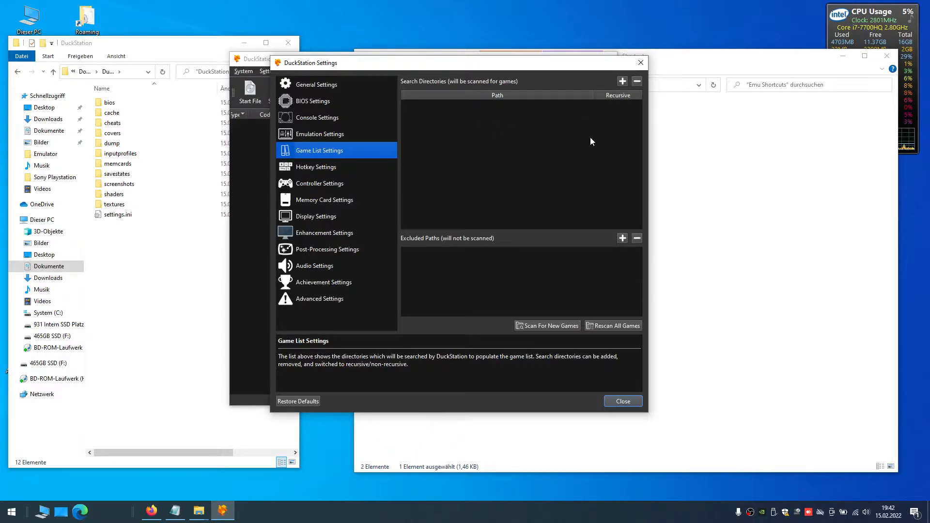
pyautogui.click(623, 82)
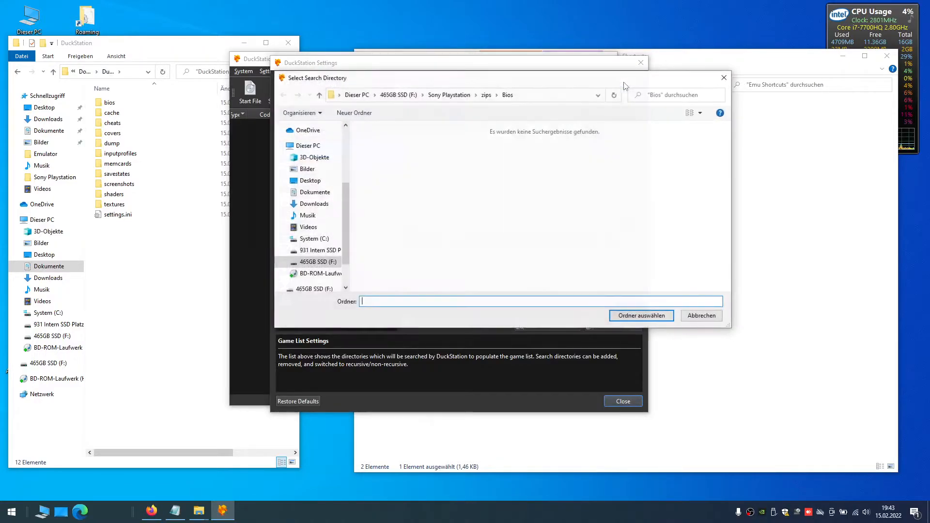
pyautogui.click(486, 95)
pyautogui.doubleClick(401, 148)
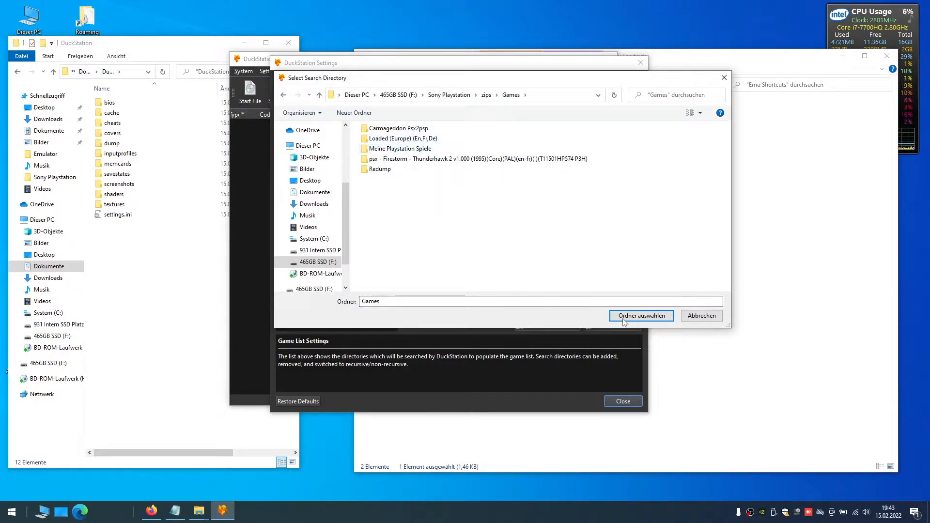
pyautogui.click(641, 315)
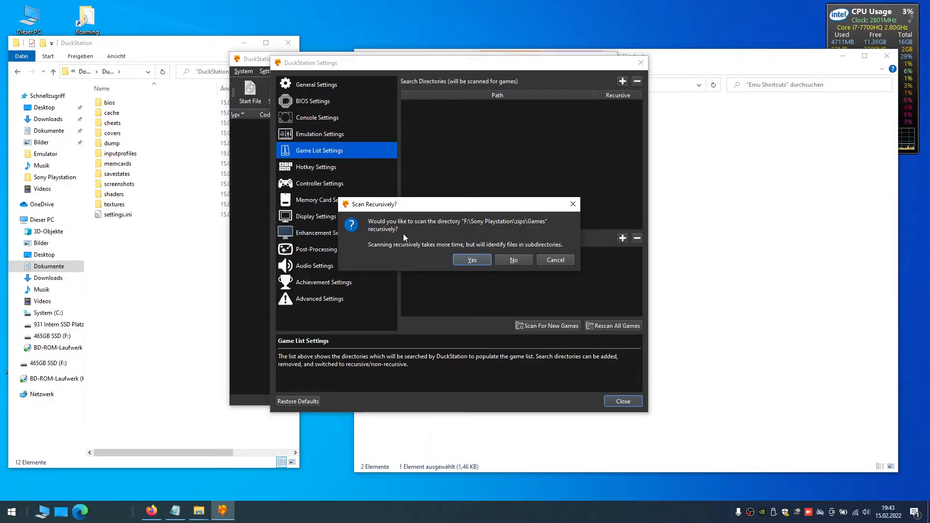
pyautogui.click(472, 260)
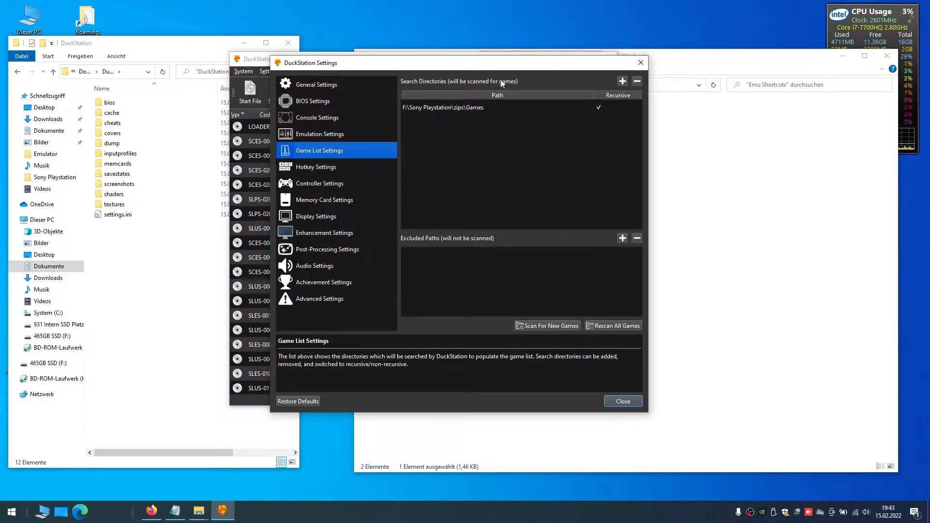
pyautogui.moveTo(486, 65); pyautogui.dragTo(446, 62)
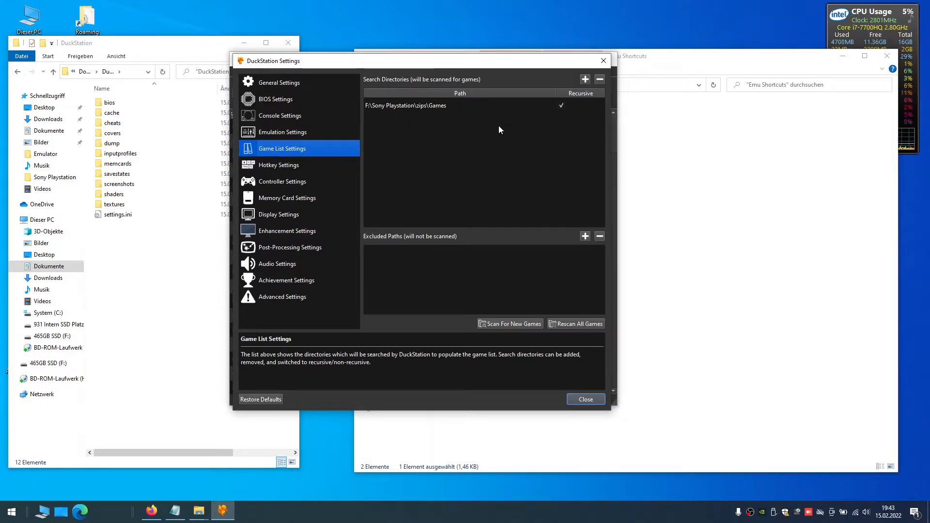
# Review the hotkey assignments for the general, system, graphics, save state and audio functions
pyautogui.click(294, 167)
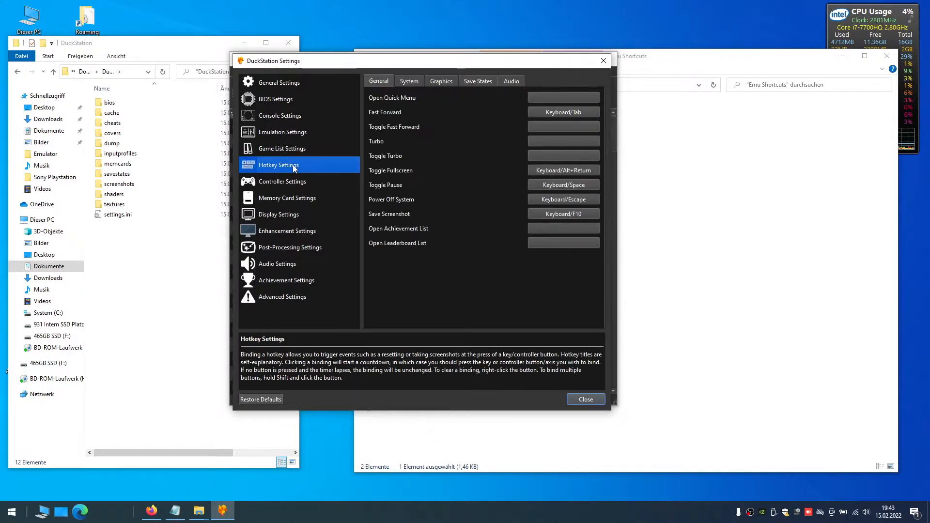
pyautogui.click(413, 82)
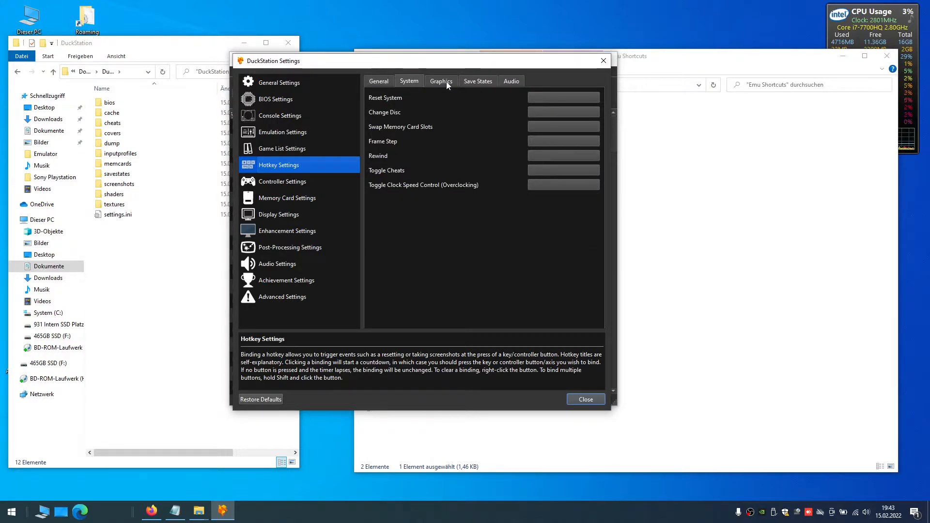
pyautogui.click(447, 82)
pyautogui.click(489, 81)
pyautogui.click(512, 82)
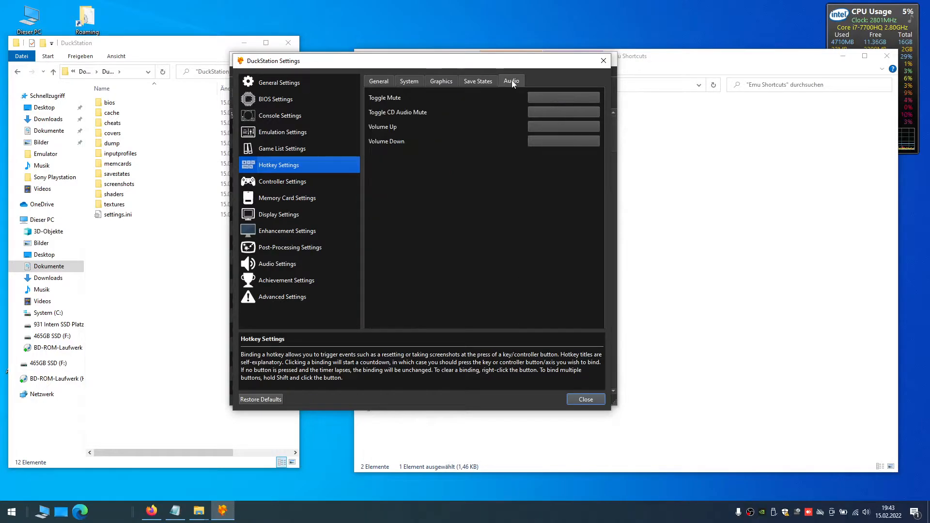
pyautogui.click(379, 84)
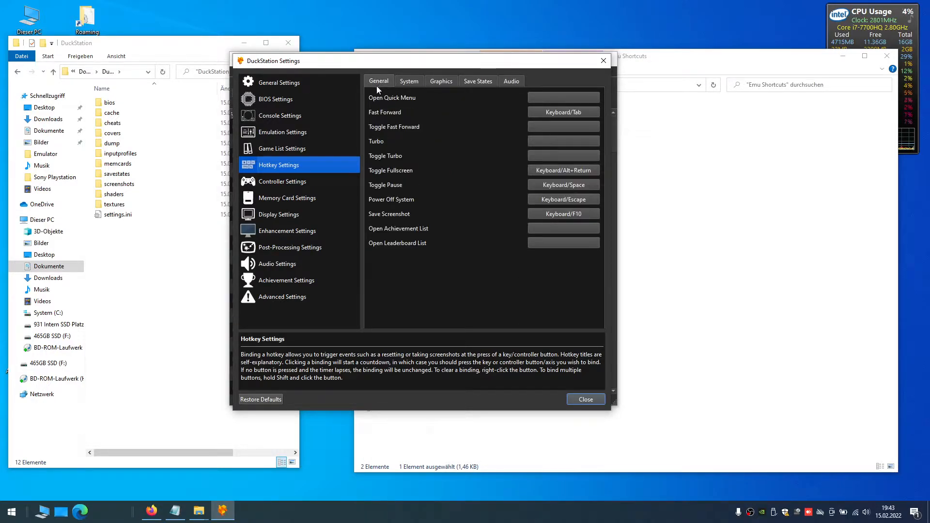
pyautogui.click(414, 85)
pyautogui.click(450, 85)
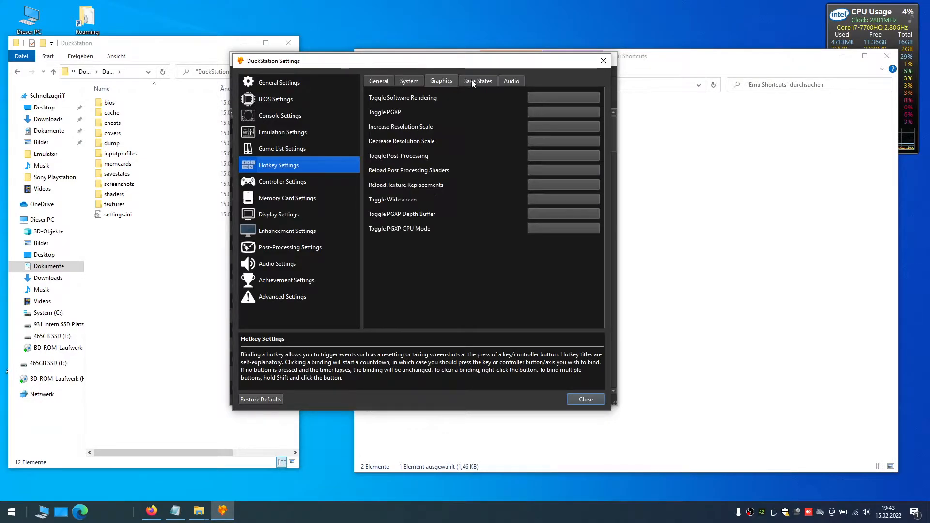
pyautogui.click(481, 82)
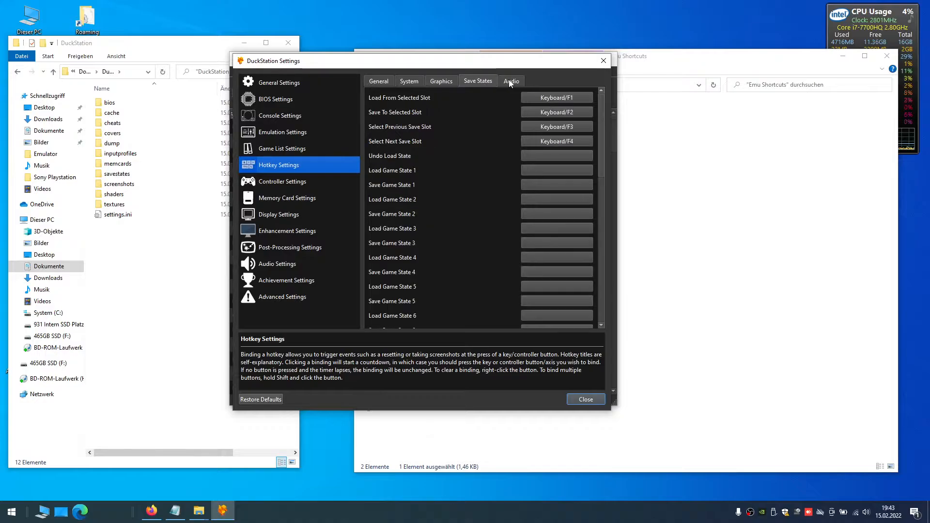
pyautogui.click(511, 82)
pyautogui.click(387, 82)
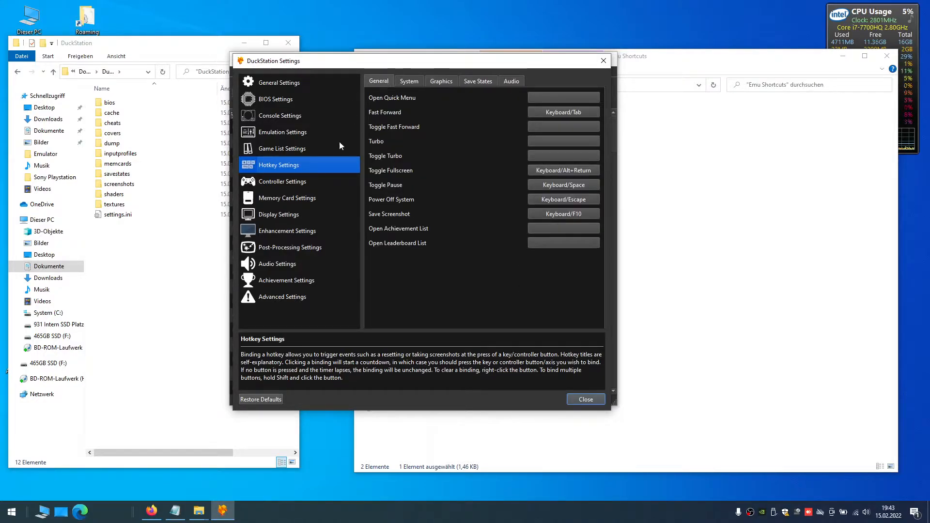
# On port 1's Digital Controller, bind Up, Down, Left and Right to controller buttons 11 to 14, Select to 4, Start to 6 and Triangle to 3
pyautogui.click(287, 183)
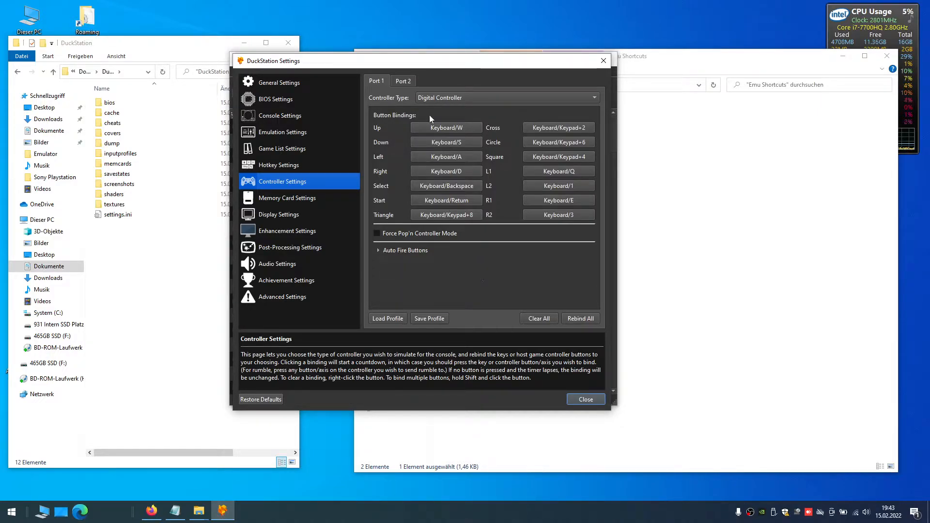
pyautogui.click(446, 129)
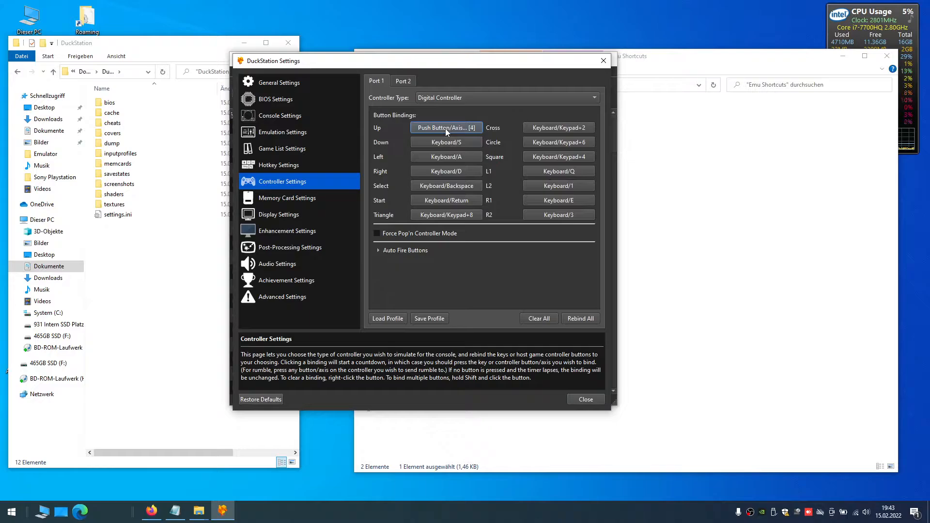
pyautogui.click(478, 140)
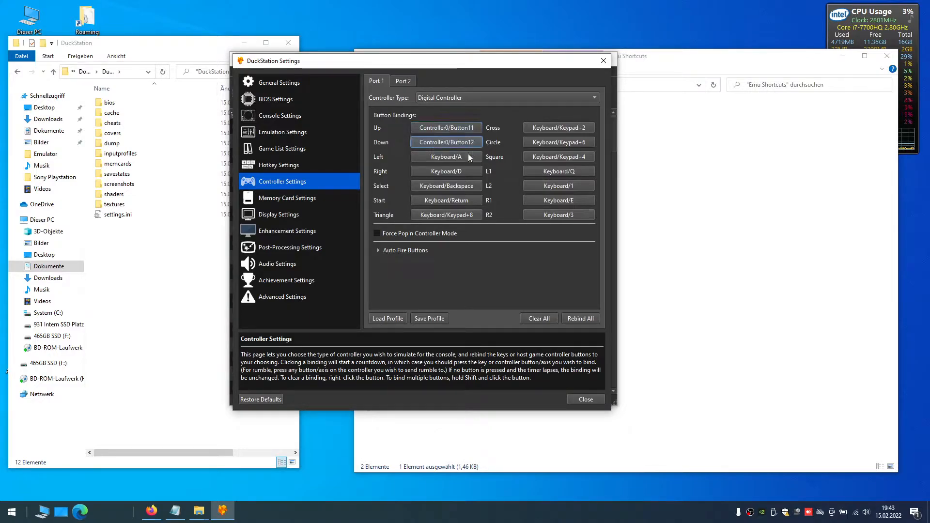
pyautogui.click(468, 155)
pyautogui.click(461, 171)
pyautogui.click(458, 184)
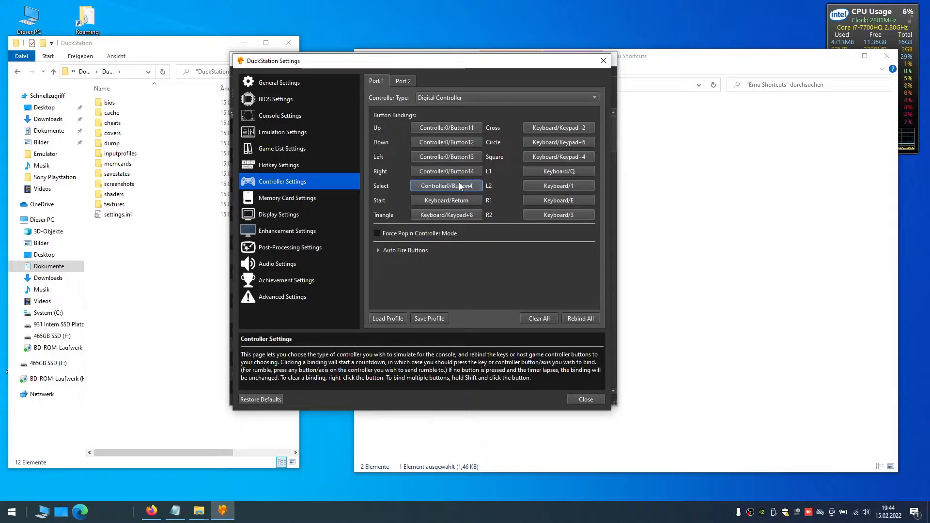
pyautogui.click(455, 199)
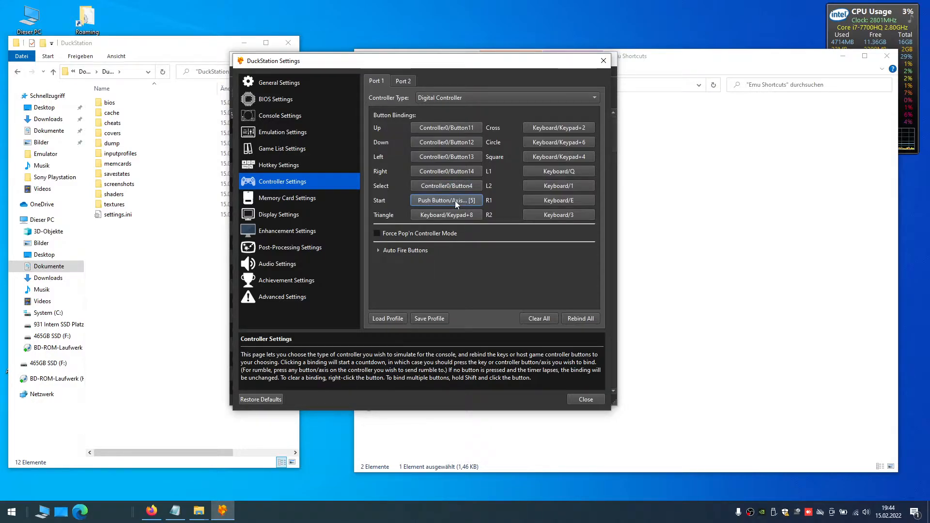
pyautogui.click(455, 214)
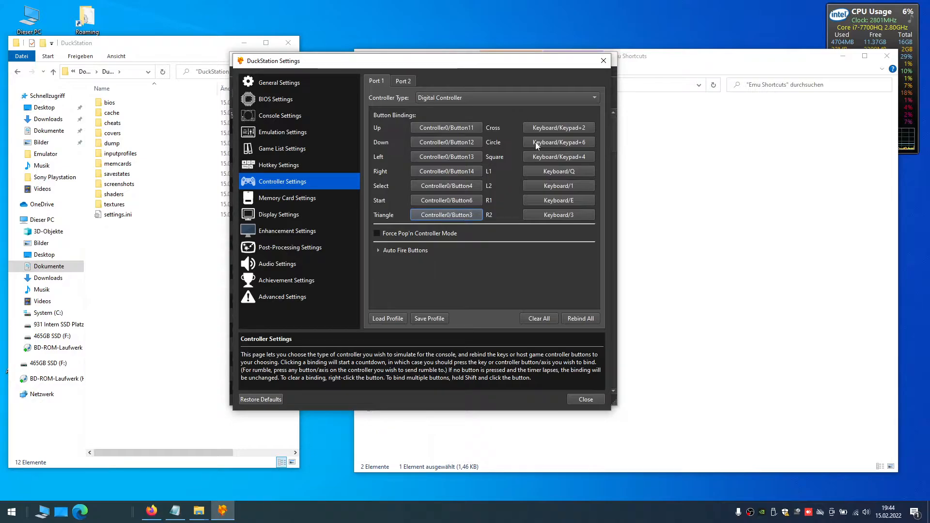
# Bind Cross, Circle and Square to controller buttons 0, 1 and 2, L1 to 9, L2 to +Axis4, R1 to 10 and R2 to +Axis5
pyautogui.click(547, 125)
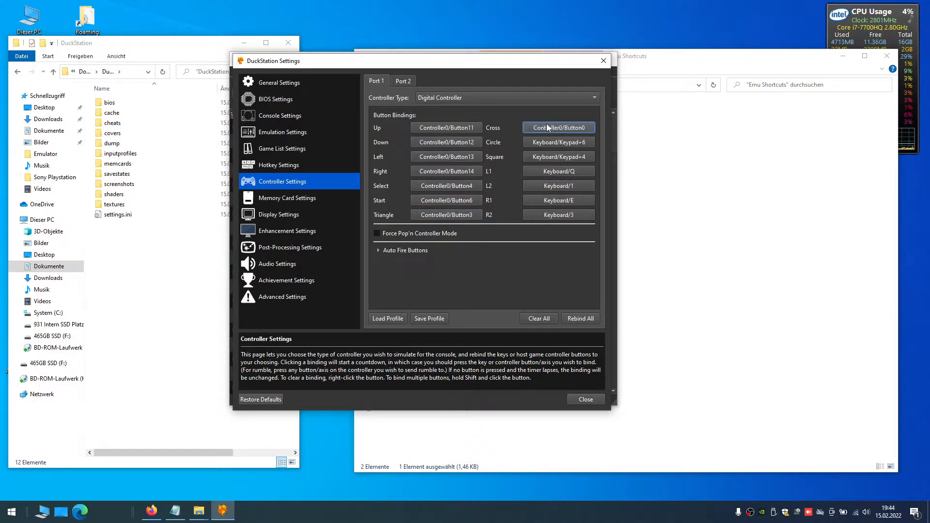
pyautogui.click(551, 143)
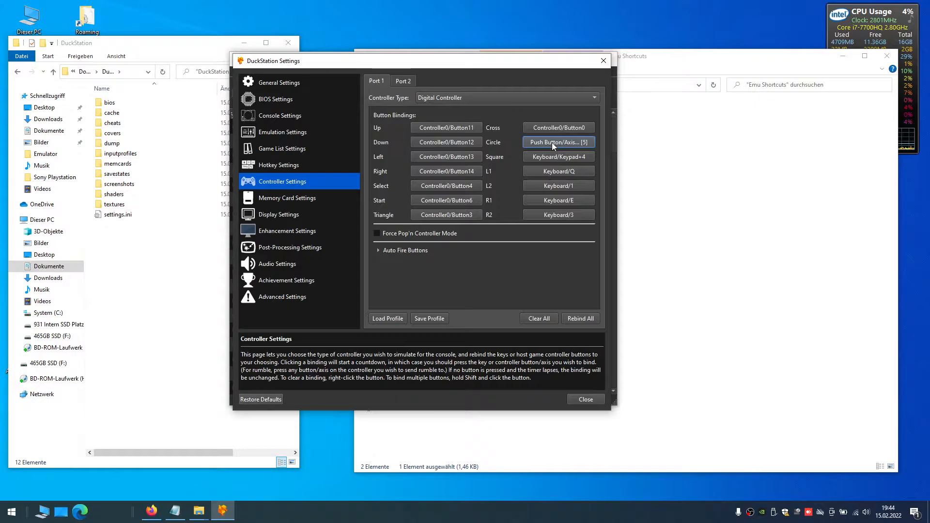
pyautogui.click(543, 156)
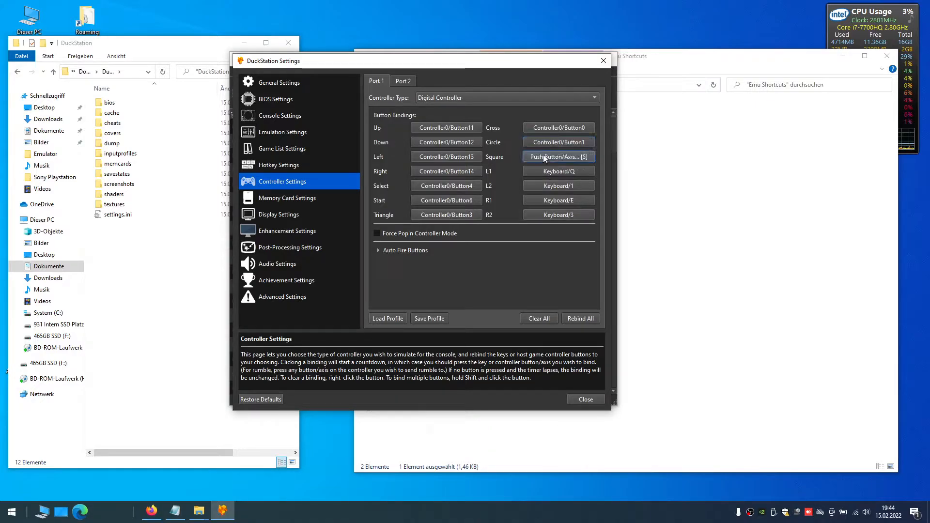
pyautogui.click(580, 168)
pyautogui.click(573, 185)
pyautogui.click(573, 197)
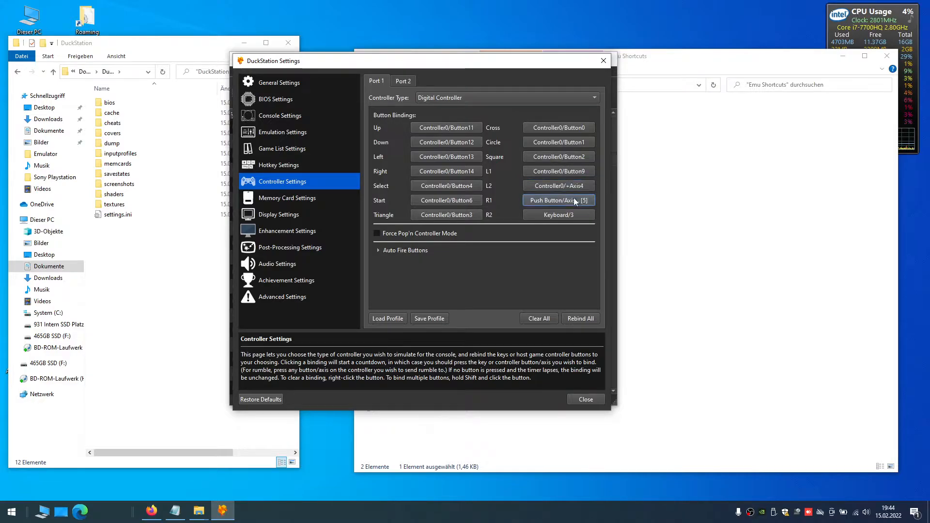
pyautogui.click(571, 213)
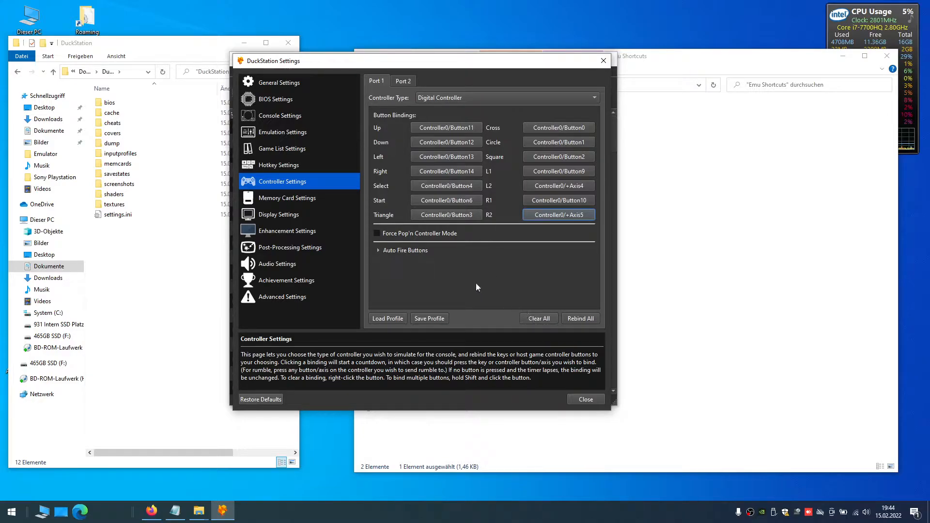
# Set port 1's controller type to Analog Controller (DualShock) and bind LeftX to Axis0, RightX to Axis2, LeftY to Axis1 and RightY to Axis3
pyautogui.click(467, 97)
pyautogui.click(483, 111)
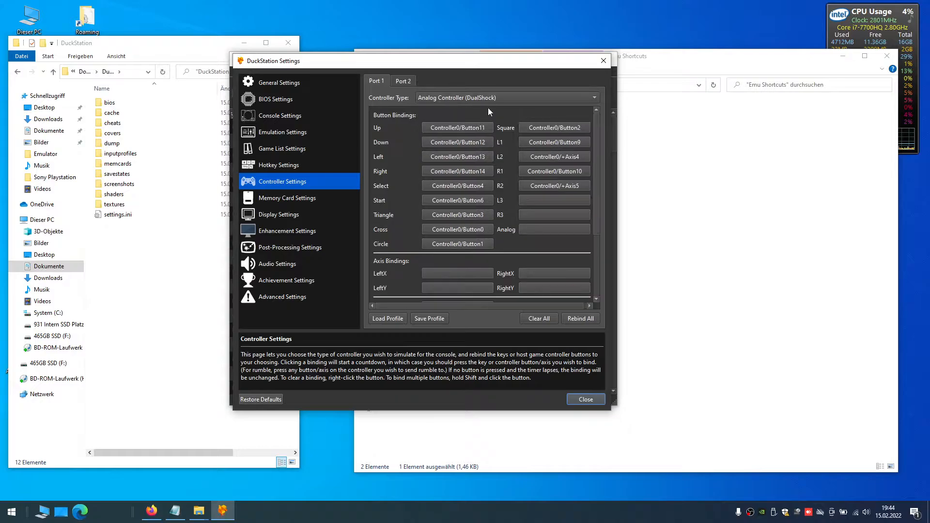
pyautogui.click(472, 269)
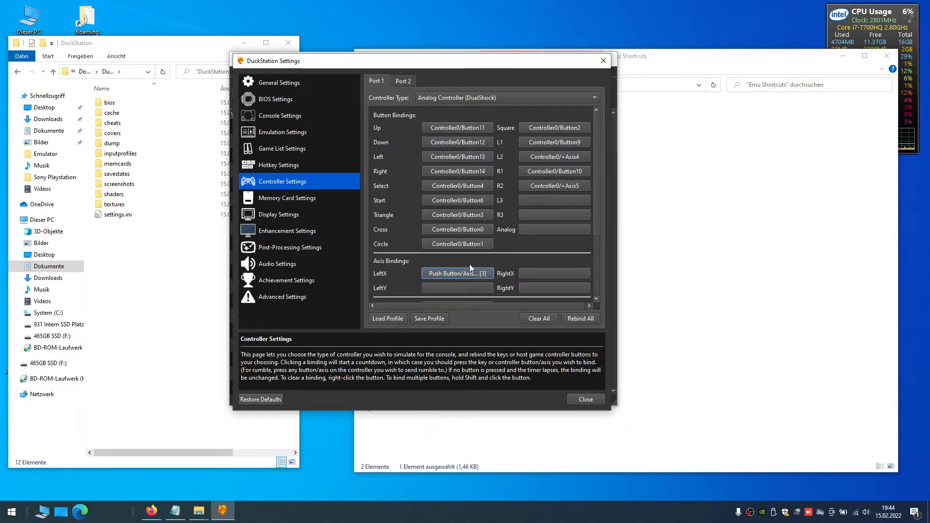
pyautogui.click(550, 274)
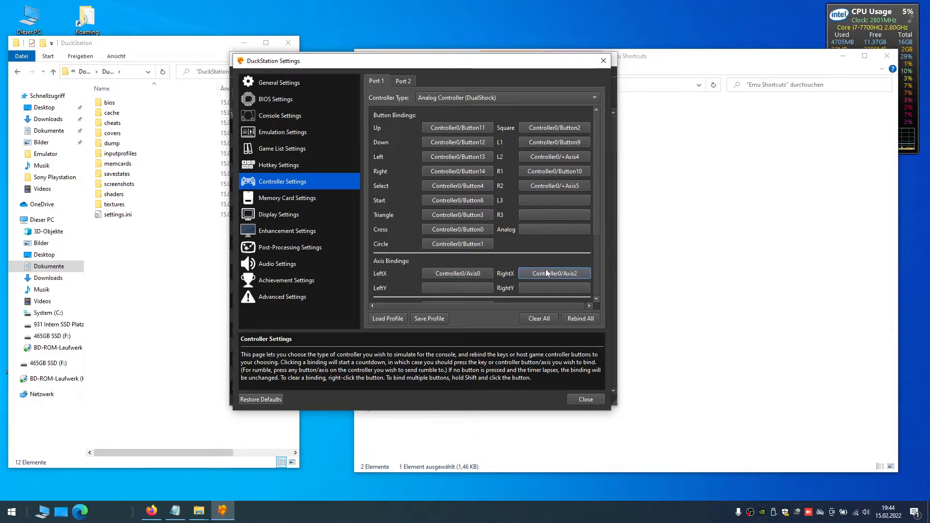
pyautogui.click(479, 291)
pyautogui.click(543, 286)
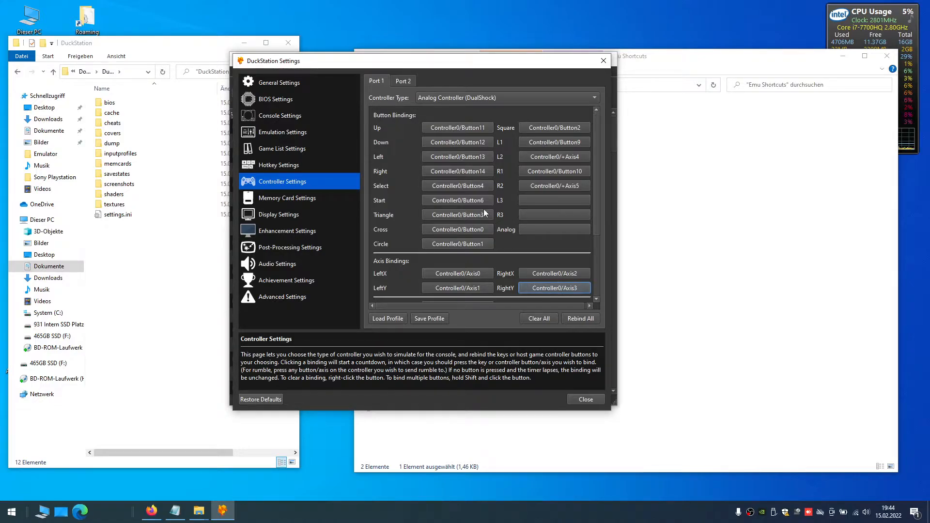
# Bind the analog controller's Up, Down, Left and Right to buttons 11 to 14, Select to 4, Start to 6, Triangle to 3, Cross to 0 and Circle to 1
pyautogui.click(459, 156)
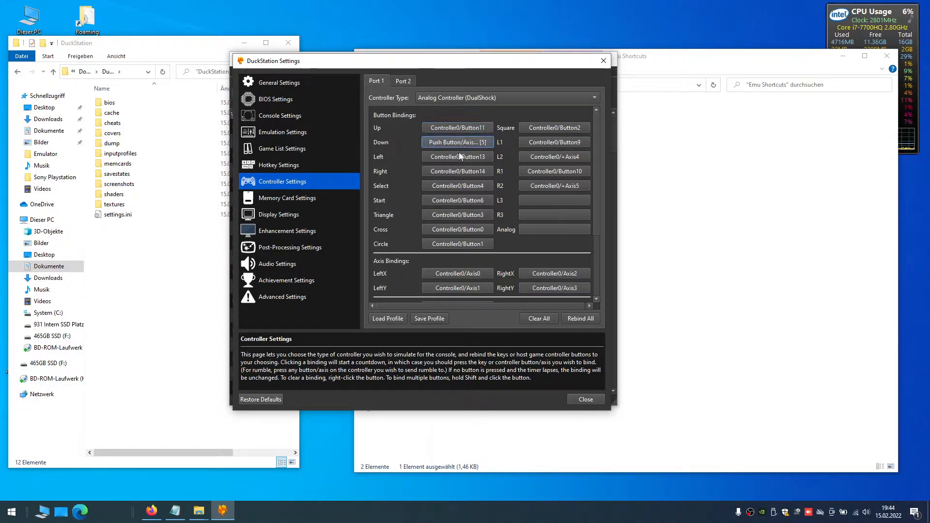
pyautogui.click(450, 189)
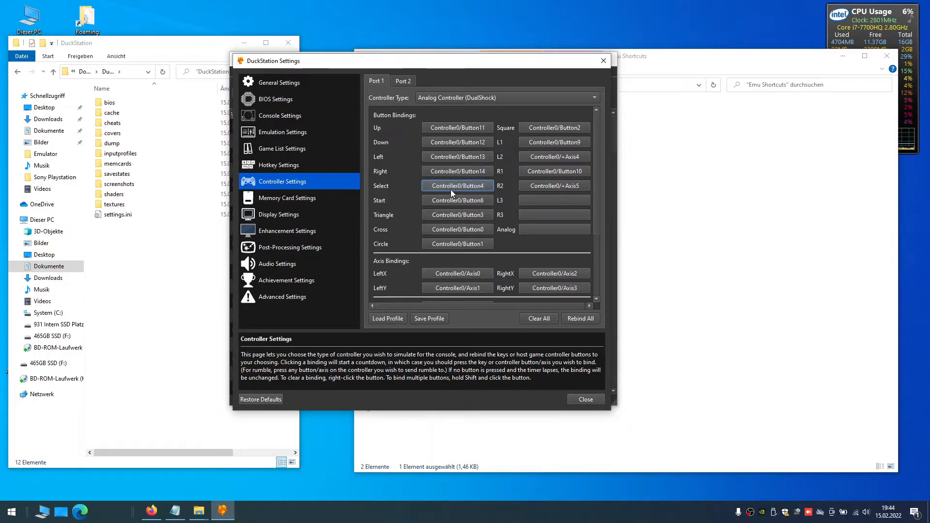
pyautogui.click(450, 200)
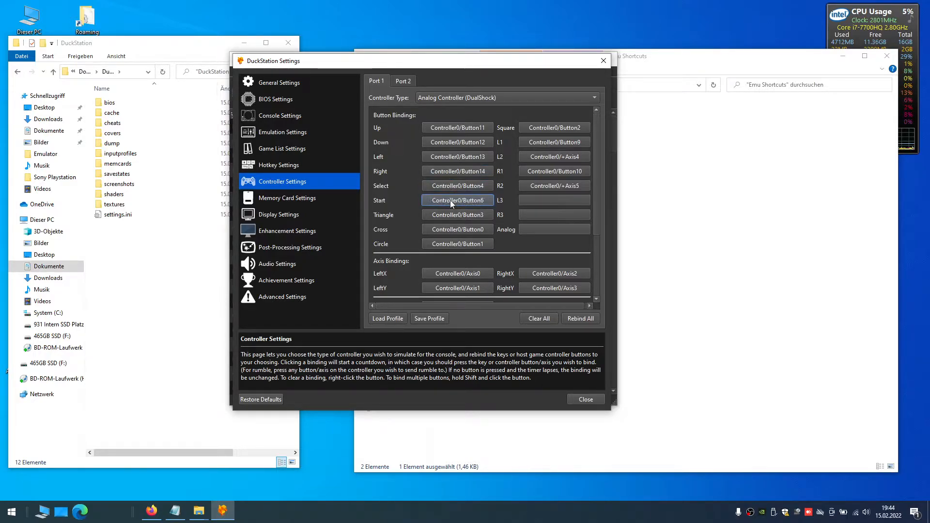
pyautogui.click(433, 214)
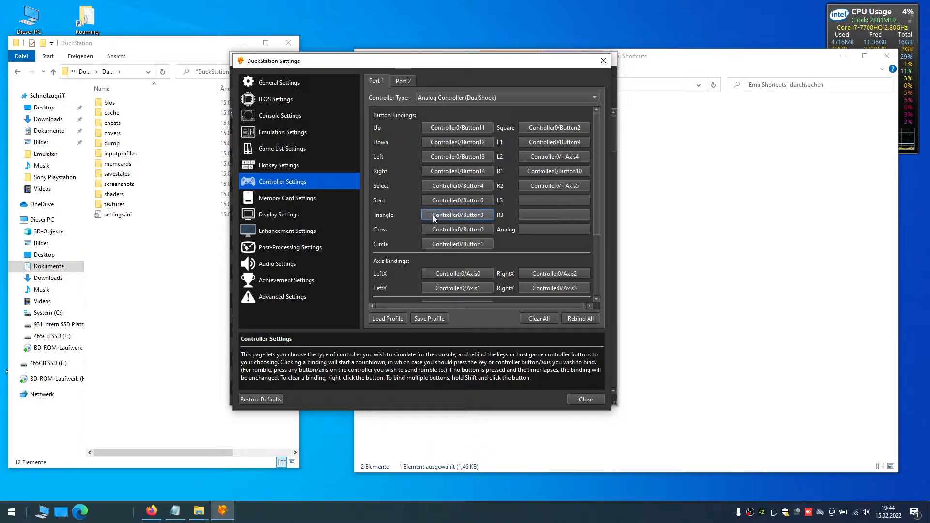
pyautogui.click(443, 229)
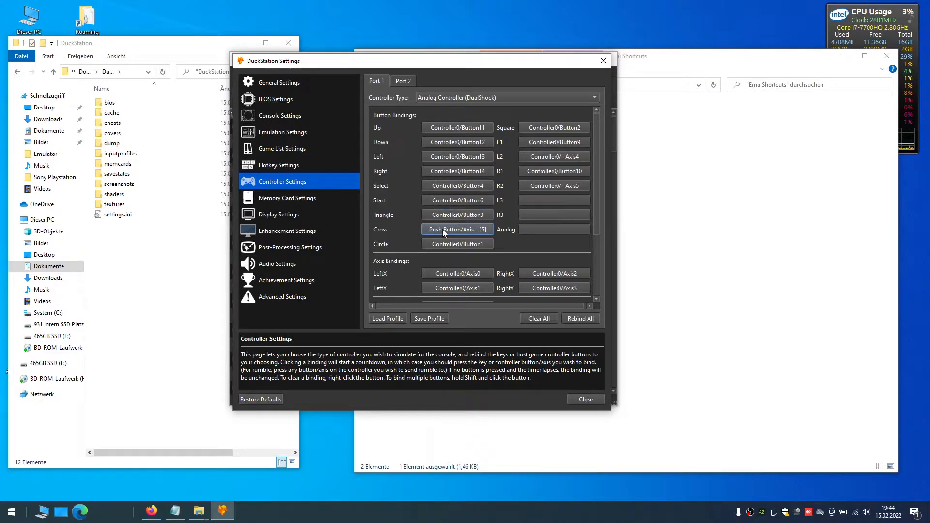
pyautogui.click(456, 244)
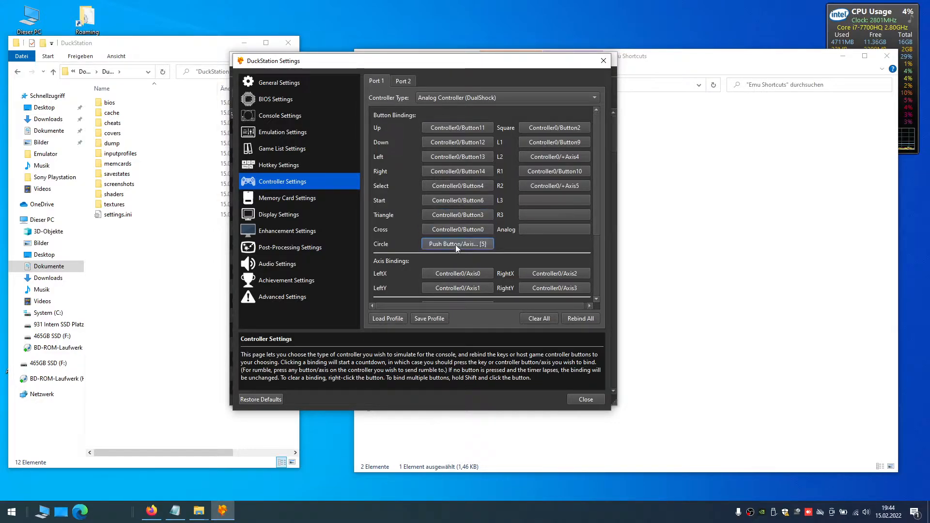
# Bind the analog controller's Square to button 2, L1 to 9, L2 to +Axis4, R1 to 10 and R2 to +Axis5
pyautogui.click(546, 126)
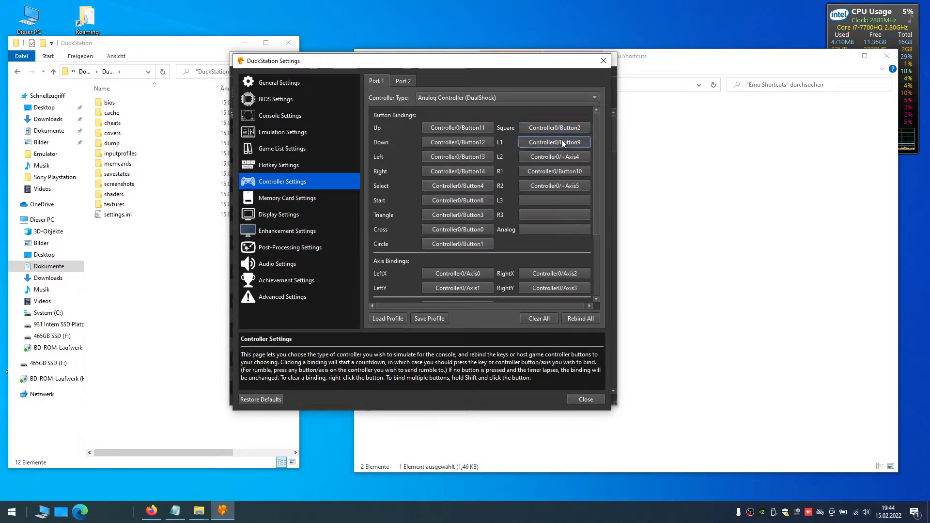
pyautogui.click(558, 155)
pyautogui.click(558, 170)
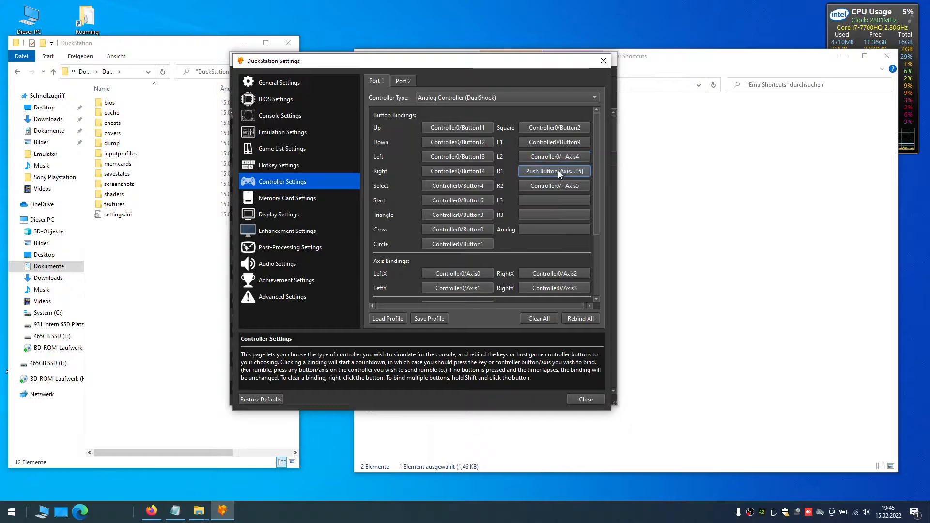
pyautogui.click(554, 184)
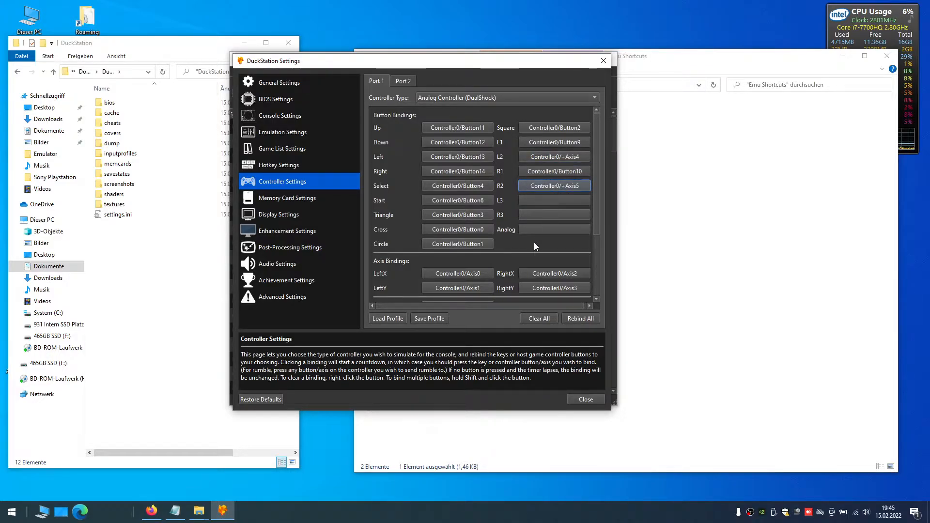
pyautogui.scroll(-1, 534, 242)
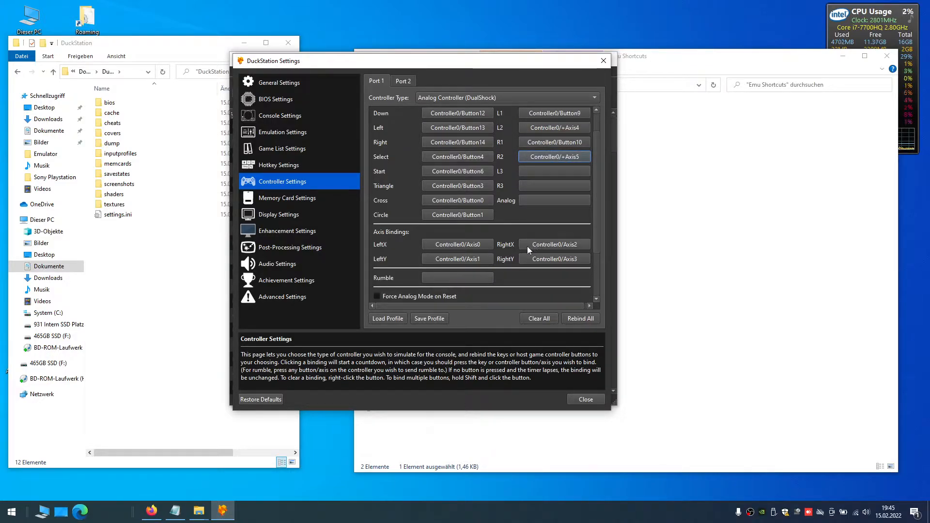
# Compare port 1's Digital Controller and Analog Controller (DualShock) layouts, return to the analog type and review its rumble, analog mode and vibration options
pyautogui.click(446, 97)
pyautogui.click(453, 85)
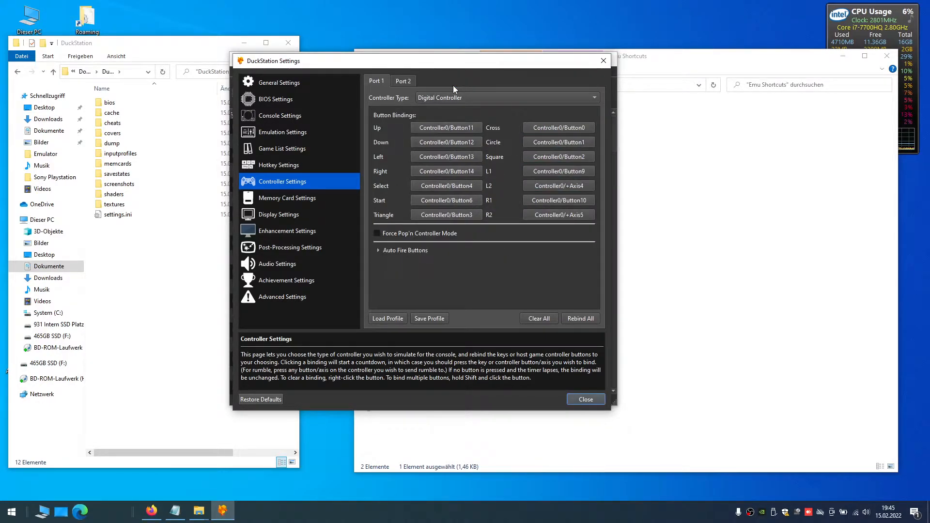
pyautogui.click(454, 97)
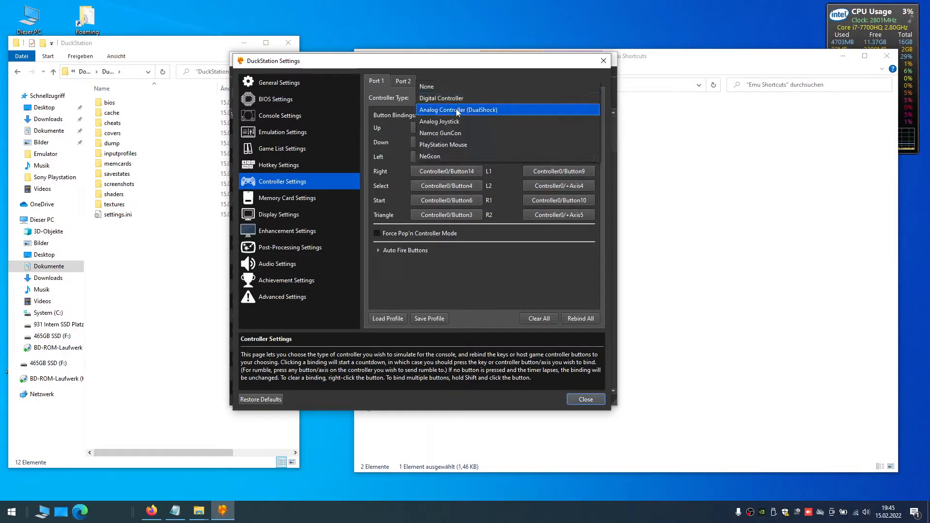
pyautogui.click(456, 108)
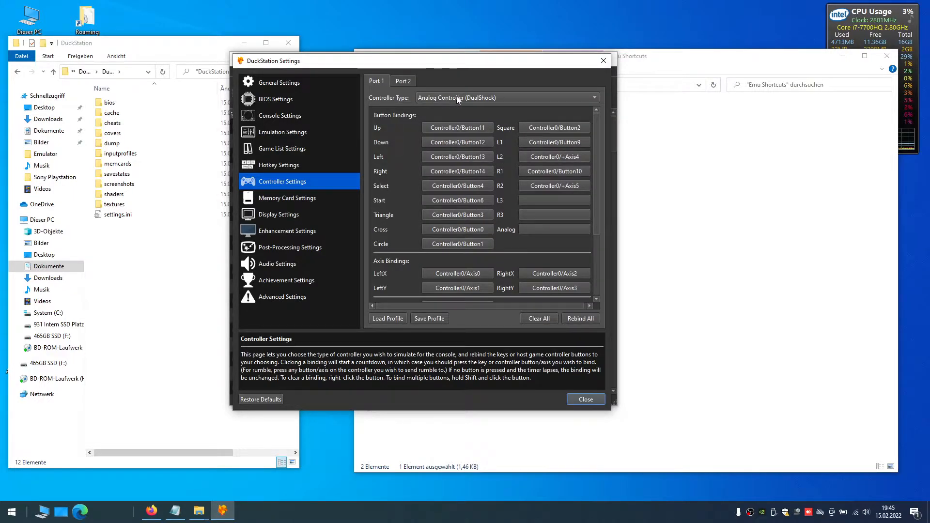
pyautogui.click(457, 97)
pyautogui.click(457, 87)
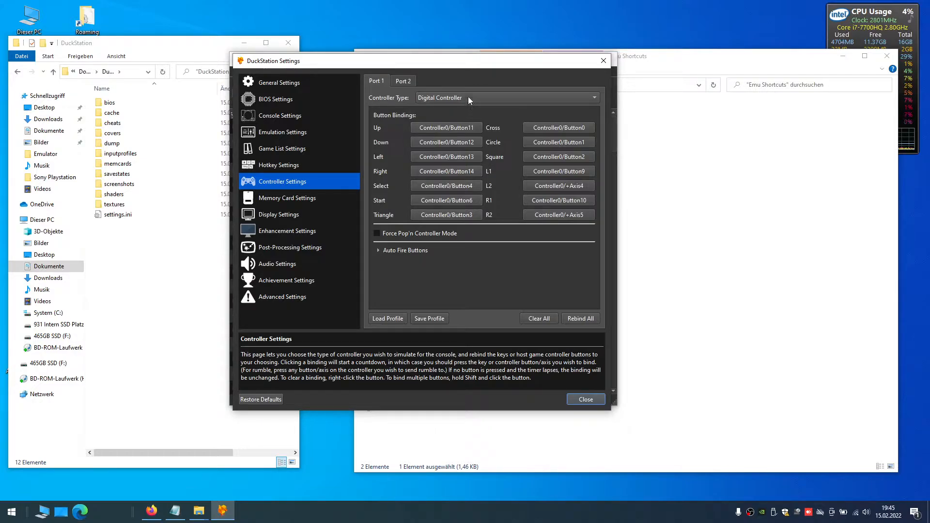
pyautogui.click(468, 97)
pyautogui.click(467, 107)
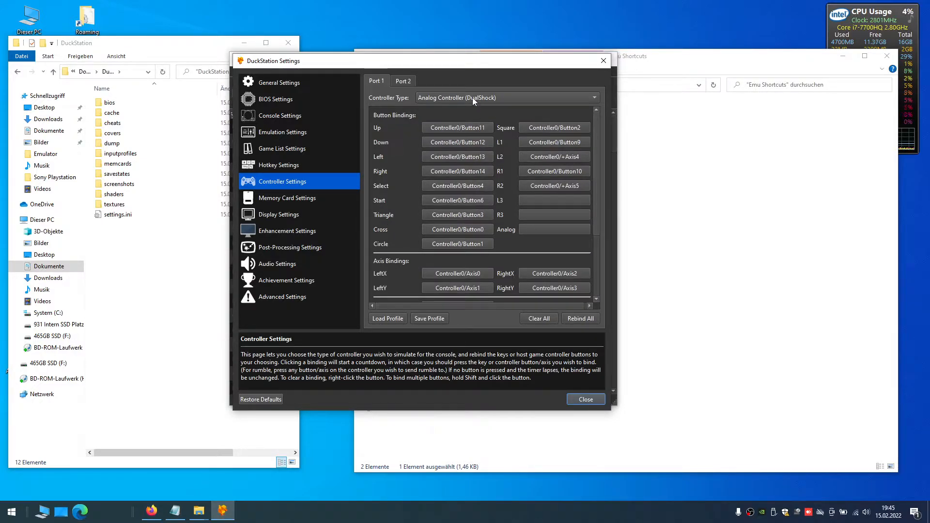
pyautogui.scroll(-2, 475, 263)
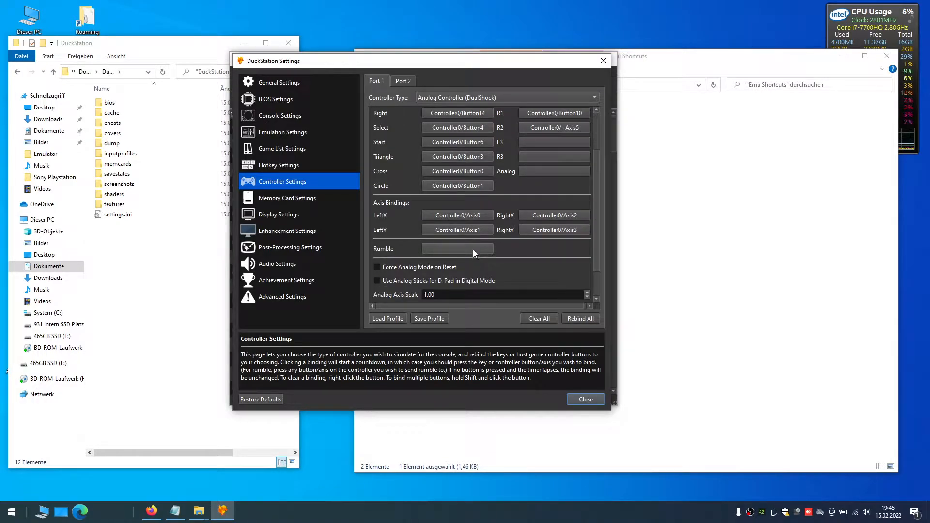
pyautogui.scroll(-1, 473, 249)
pyautogui.moveTo(394, 243)
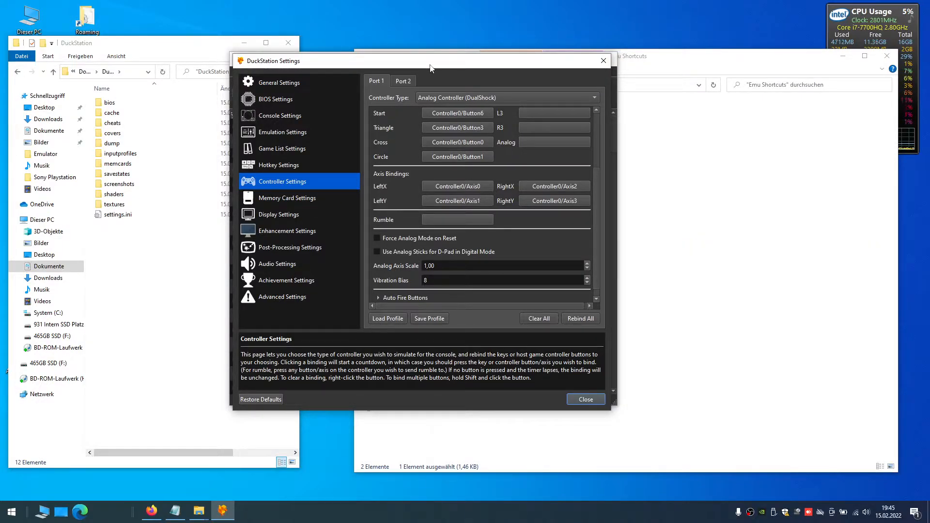
pyautogui.moveTo(430, 66)
pyautogui.mouseDown()
pyautogui.moveTo(415, 88)
pyautogui.moveTo(427, 70)
pyautogui.mouseUp()
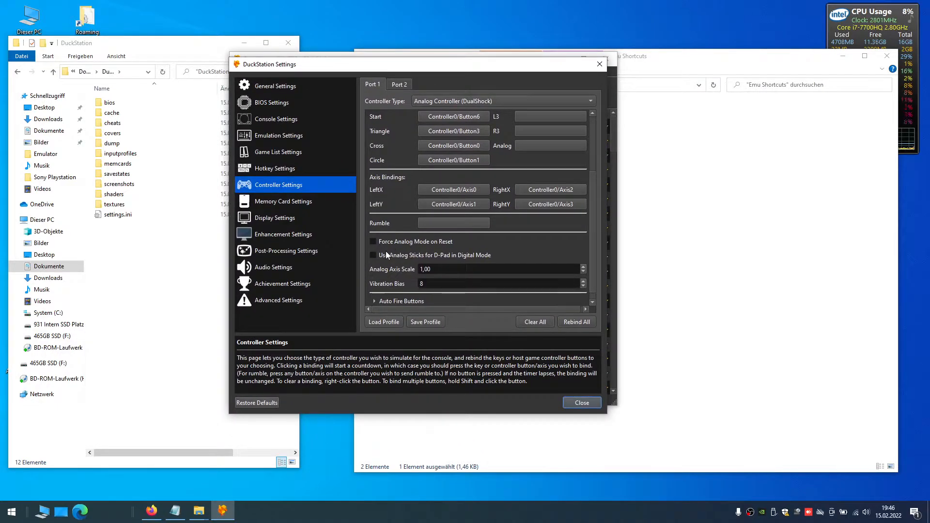
# Open the Memory Card Settings, and in File Explorer copy shared_card_1.mcd from DuckStation's memcards folder into Sony Playstation\zips\memcard duckstation on drive F:
pyautogui.click(291, 201)
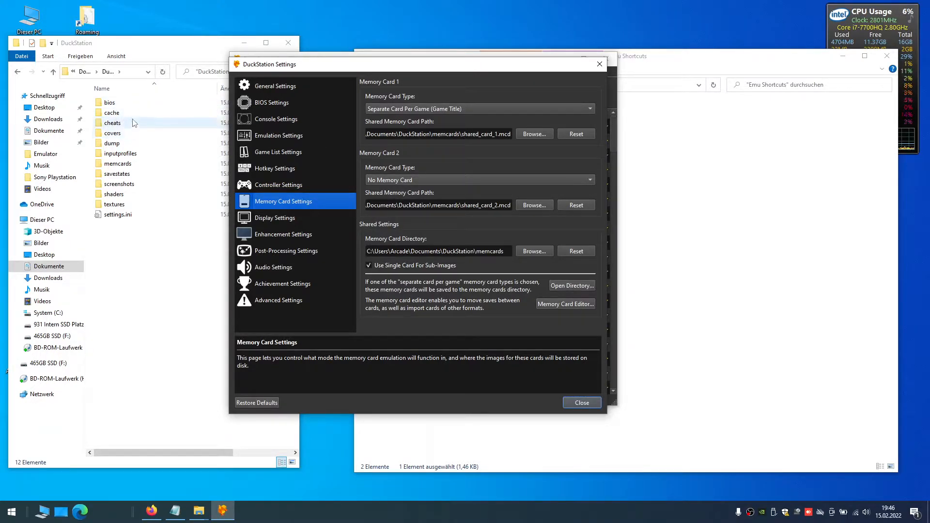
pyautogui.doubleClick(128, 166)
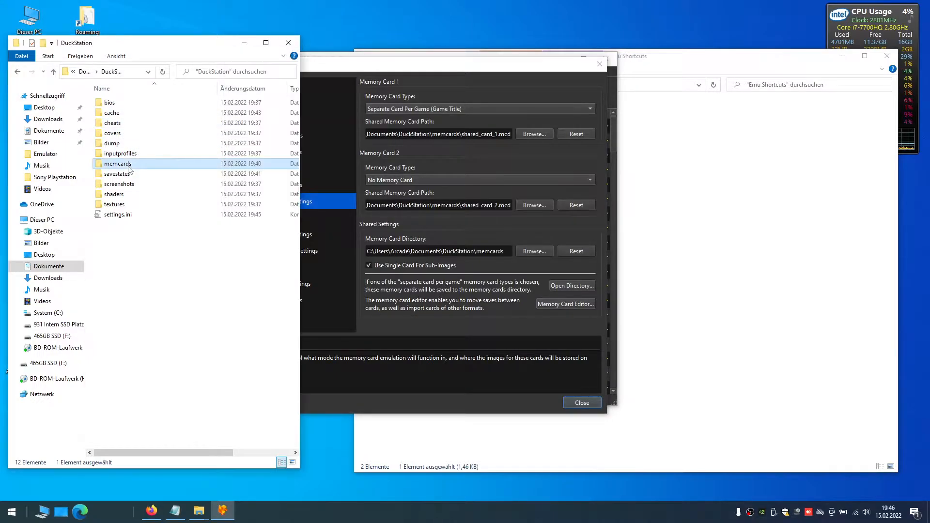
pyautogui.click(136, 106)
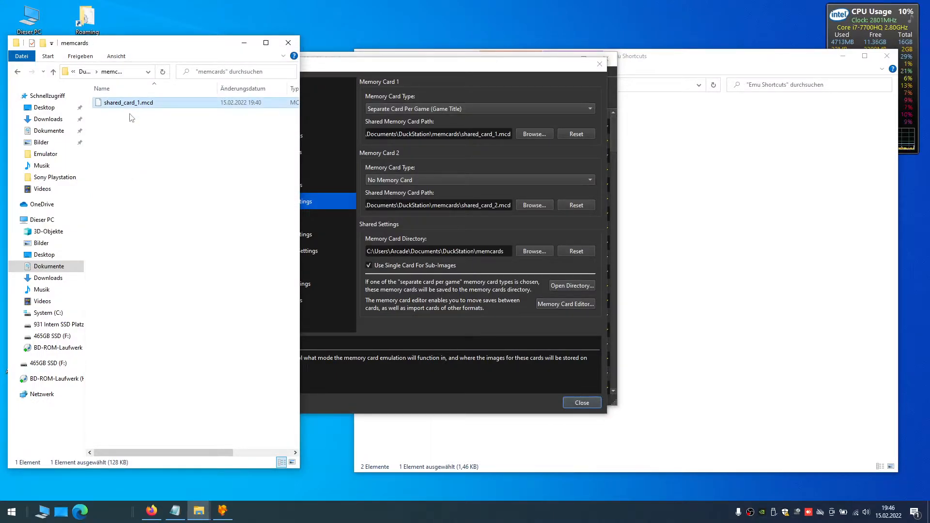
pyautogui.click(705, 66)
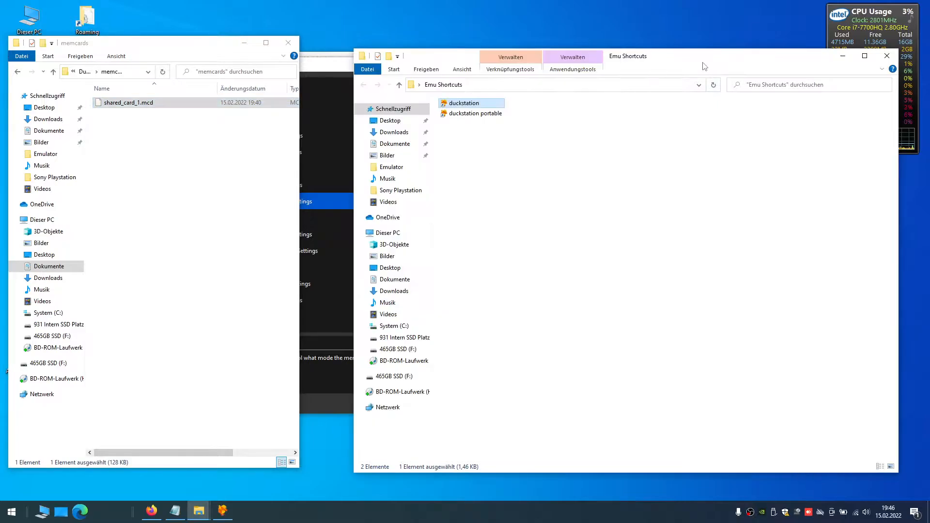
pyautogui.press('super+e')
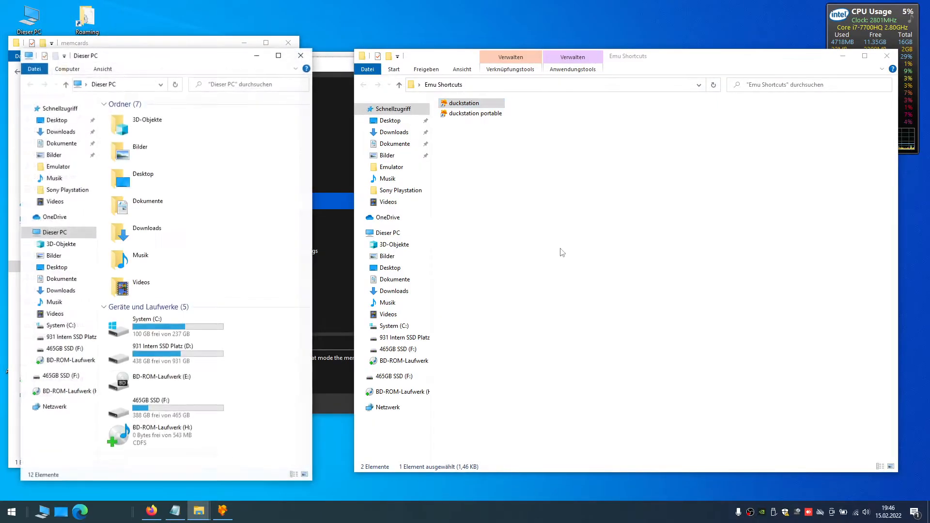
pyautogui.doubleClick(150, 404)
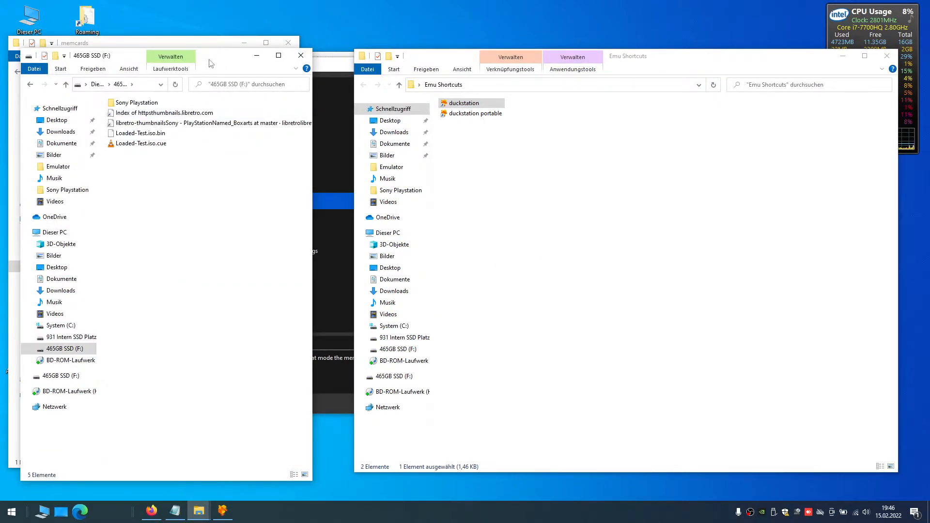
pyautogui.moveTo(208, 58); pyautogui.dragTo(863, 67)
pyautogui.doubleClick(805, 111)
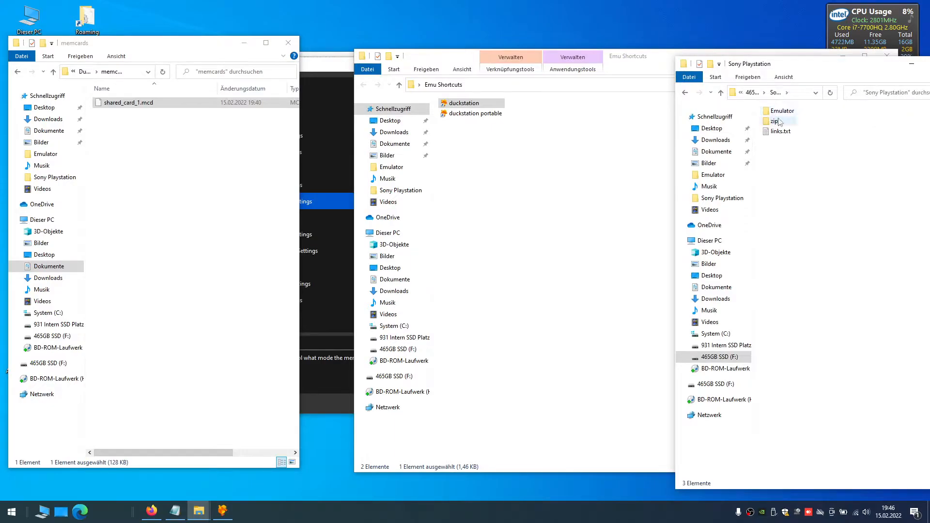
pyautogui.doubleClick(776, 120)
pyautogui.doubleClick(787, 142)
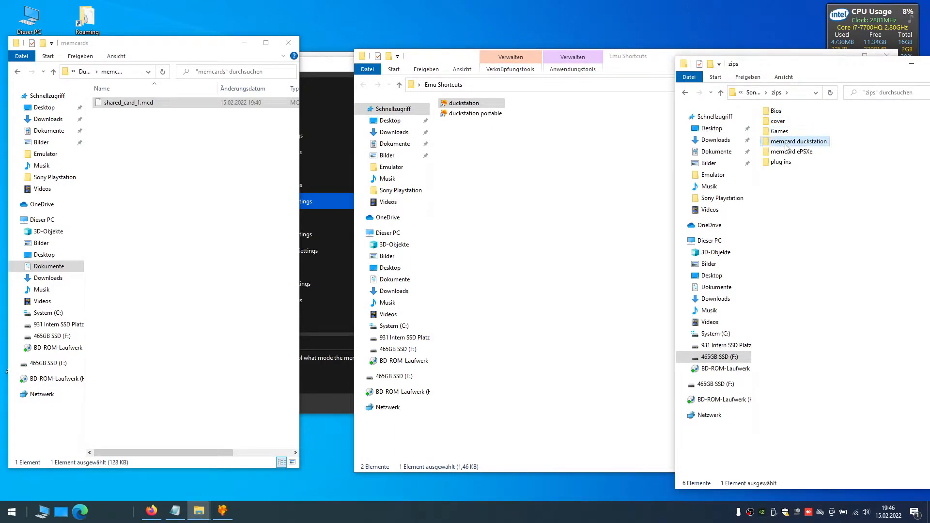
pyautogui.hotkey('ctrl', 'v')
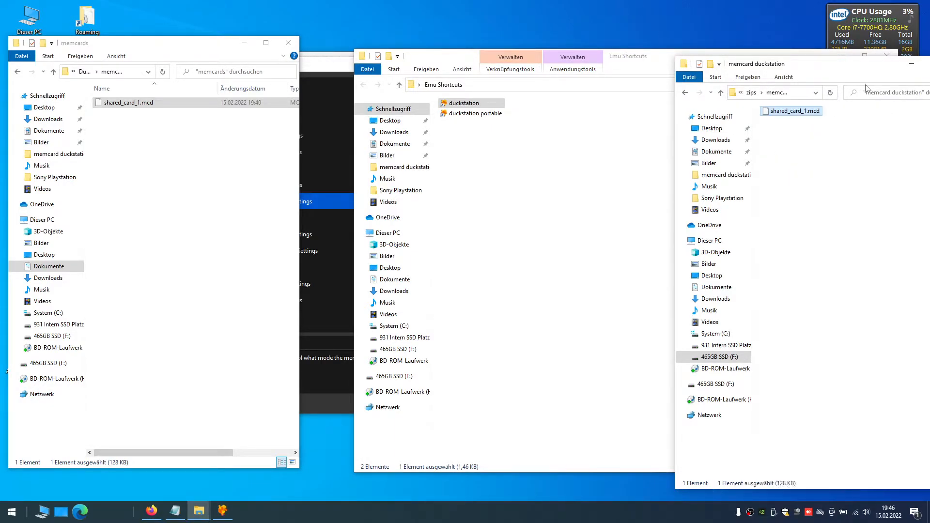
pyautogui.moveTo(799, 63); pyautogui.dragTo(718, 75)
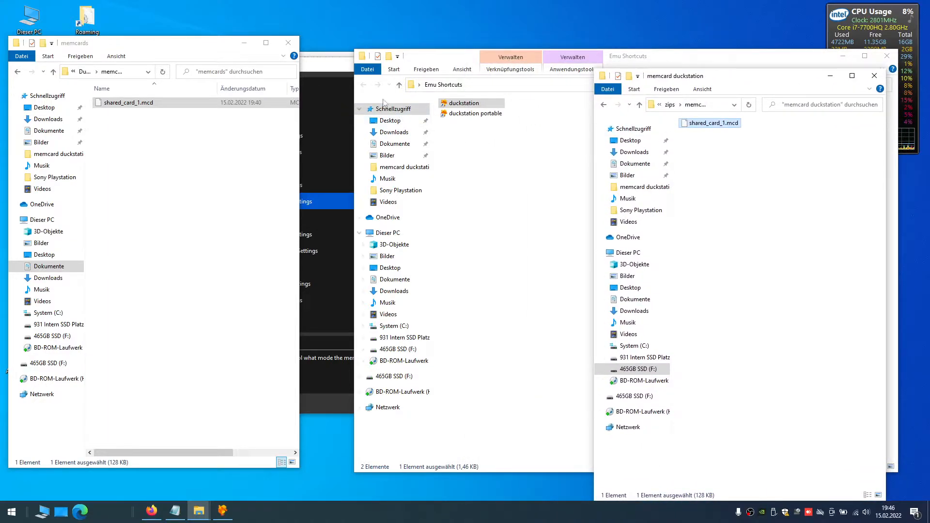
# Try to paste the copied path of shared_card_1.mcd from the memcard duckstation folder as Memory Card 1's shared path
pyautogui.click(335, 65)
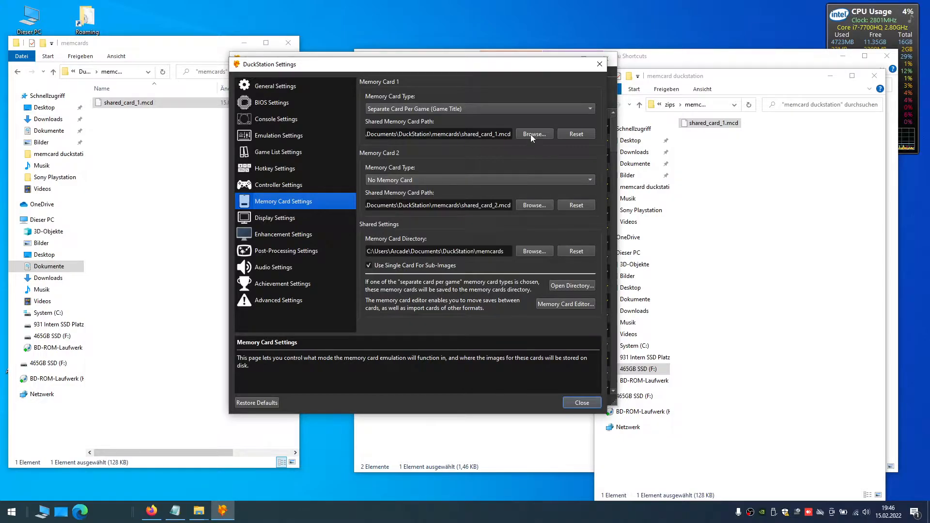
pyautogui.click(722, 105)
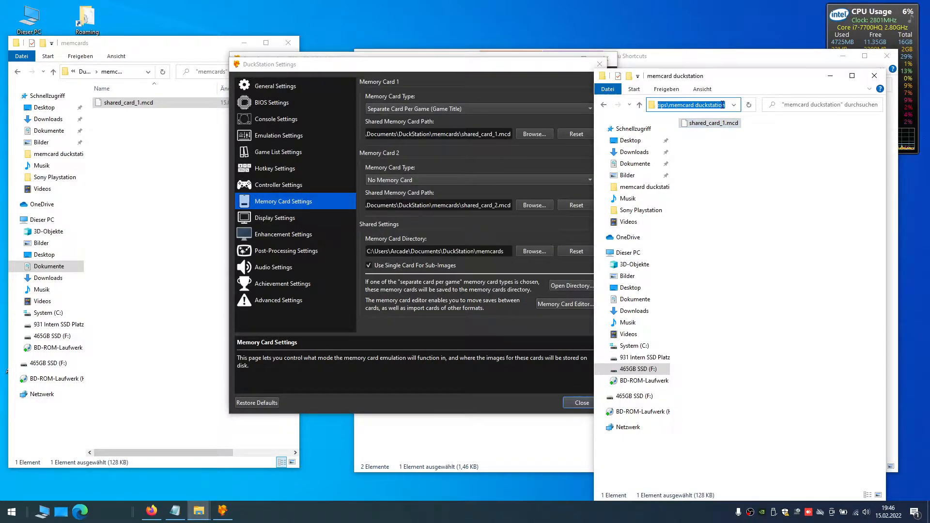
pyautogui.click(716, 124)
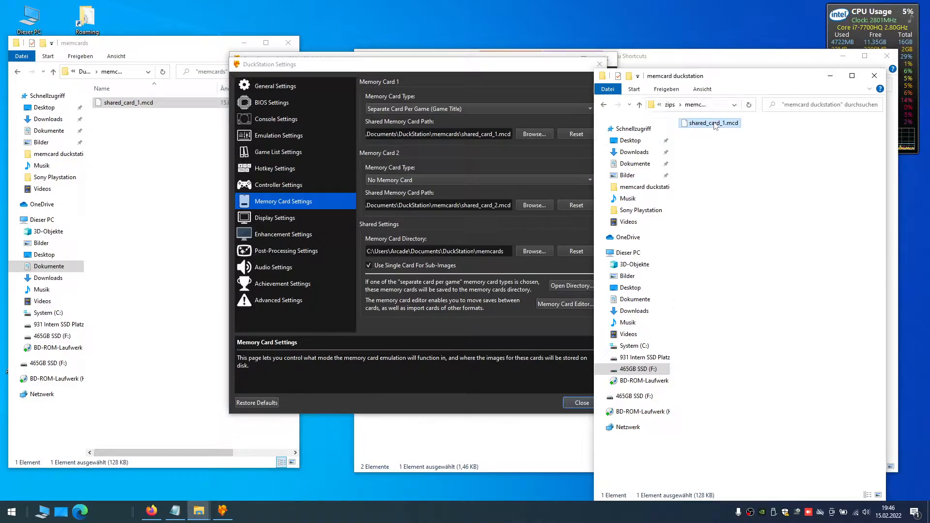
pyautogui.rightClick(716, 125)
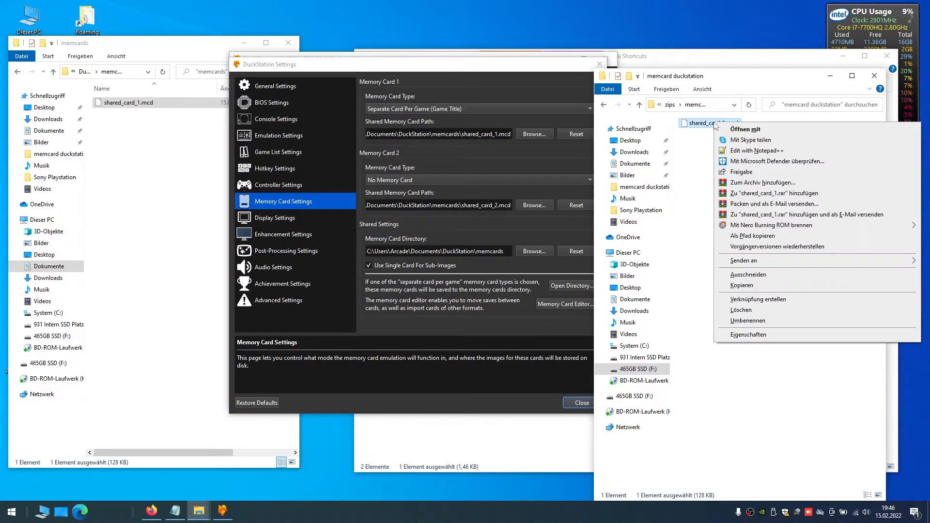
pyautogui.click(749, 236)
pyautogui.click(511, 134)
pyautogui.hotkey('ctrl', 'a')
pyautogui.hotkey('ctrl', 'v')
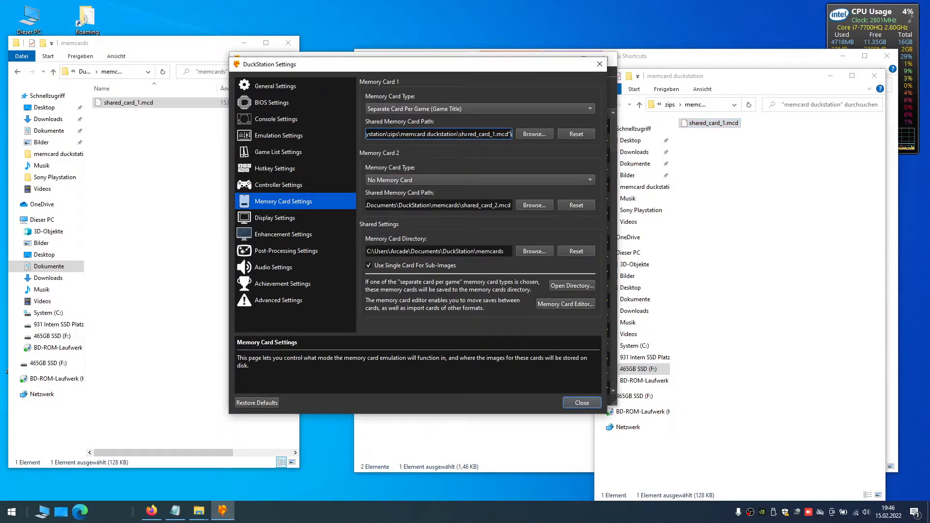
pyautogui.hotkey('ctrl', 'a')
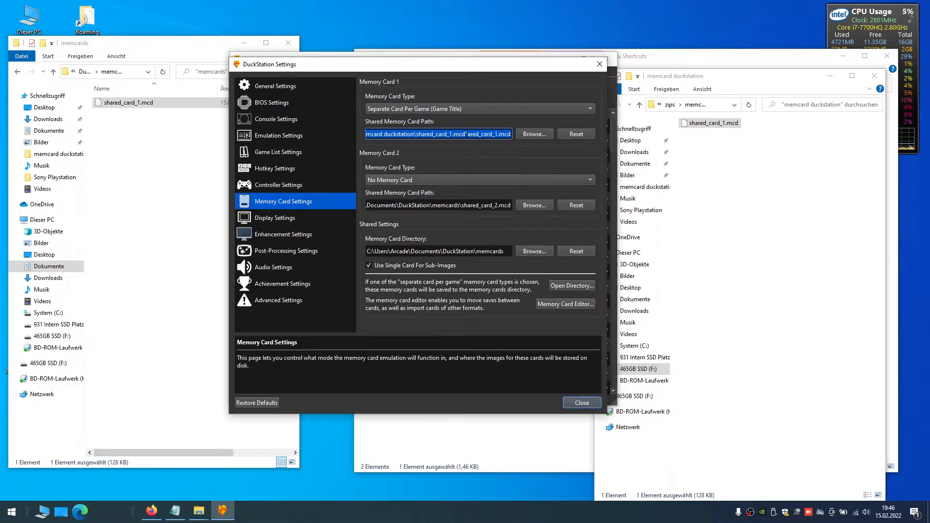
pyautogui.press('BackSpace')
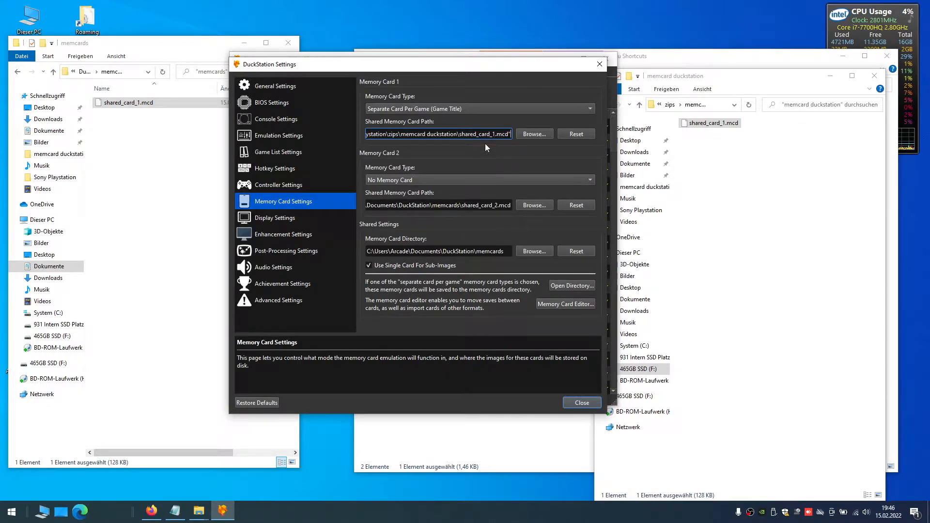
# Browse for Memory Card 1's shared card and select shared_card_1.mcd in F:\Sony Playstation\zips\memcard duckstation
pyautogui.click(531, 135)
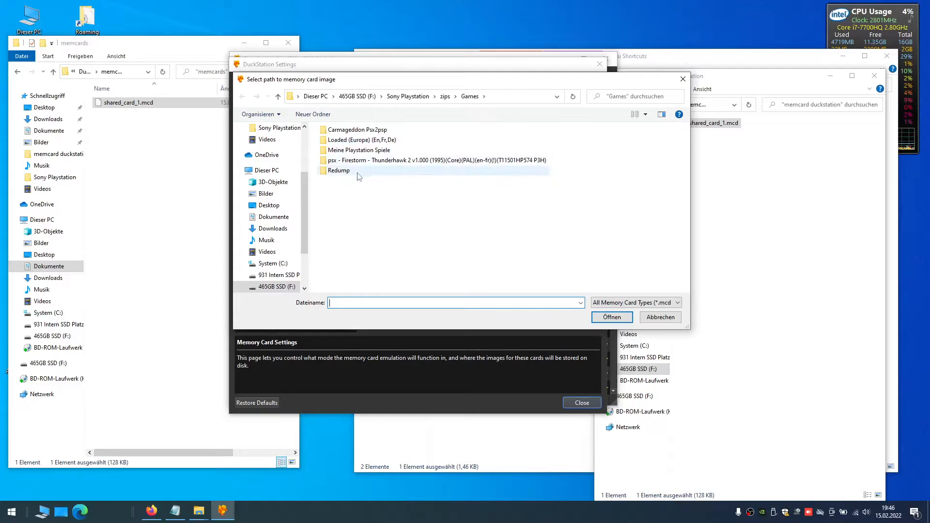
pyautogui.click(445, 96)
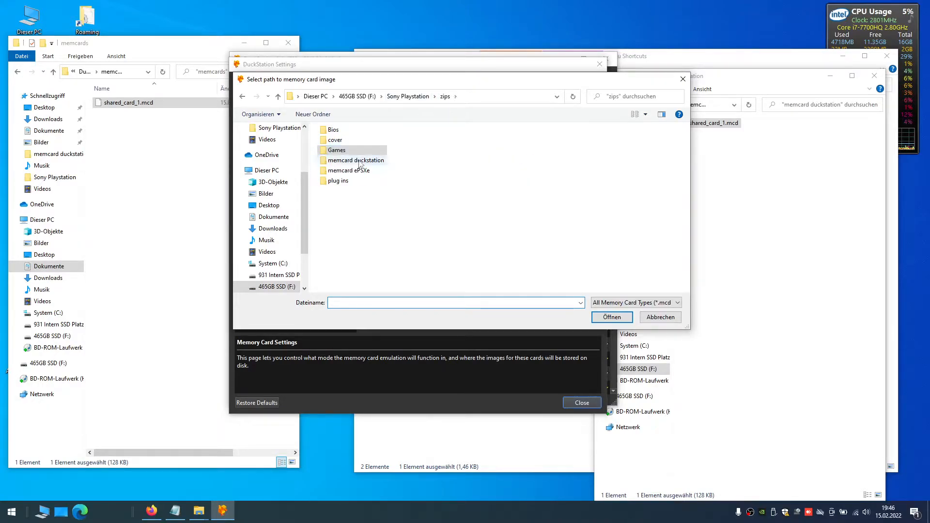
pyautogui.doubleClick(360, 161)
pyautogui.click(363, 131)
pyautogui.doubleClick(362, 132)
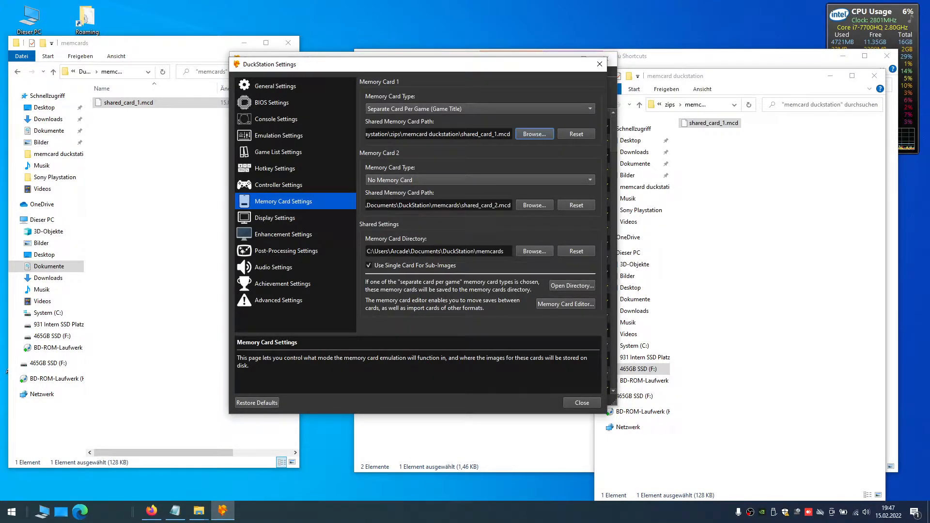
# Set the shared memory card directory to F:\Sony Playstation\zips\memcard duckstation
pyautogui.click(506, 251)
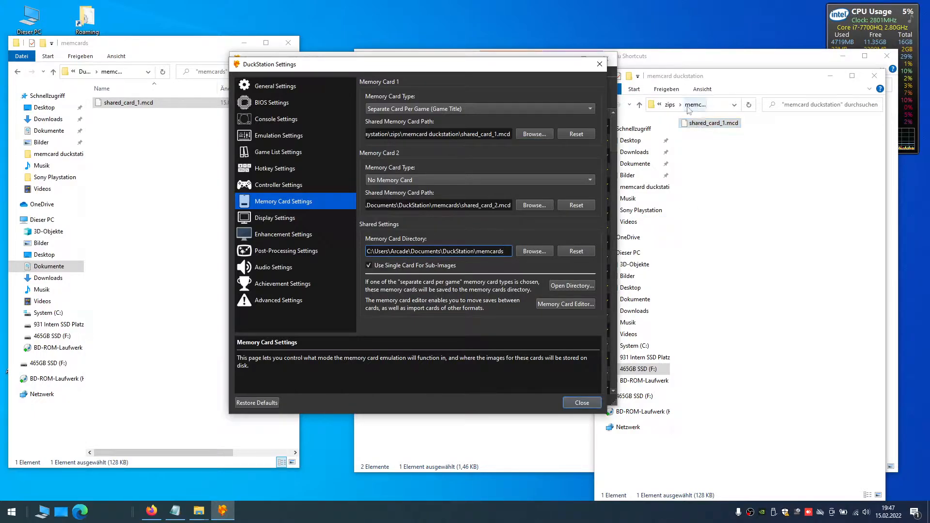
pyautogui.click(539, 253)
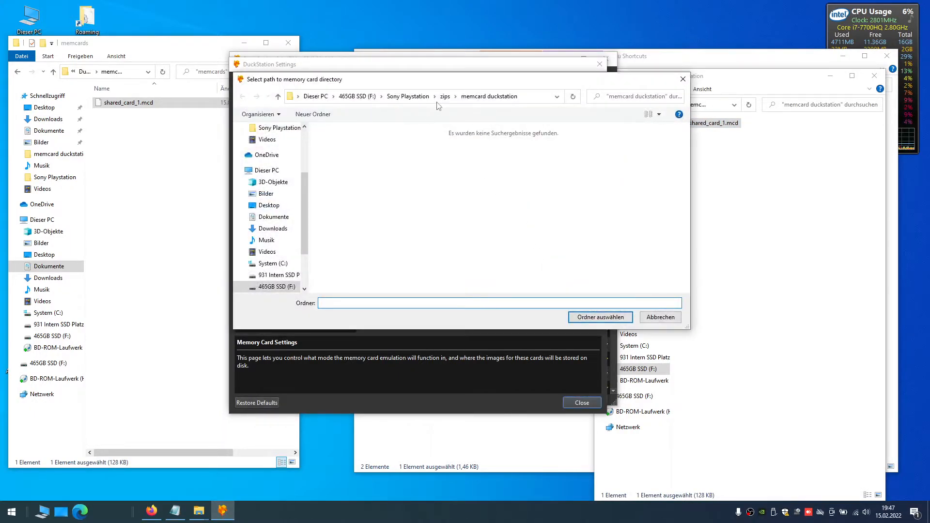
pyautogui.click(444, 96)
pyautogui.doubleClick(369, 160)
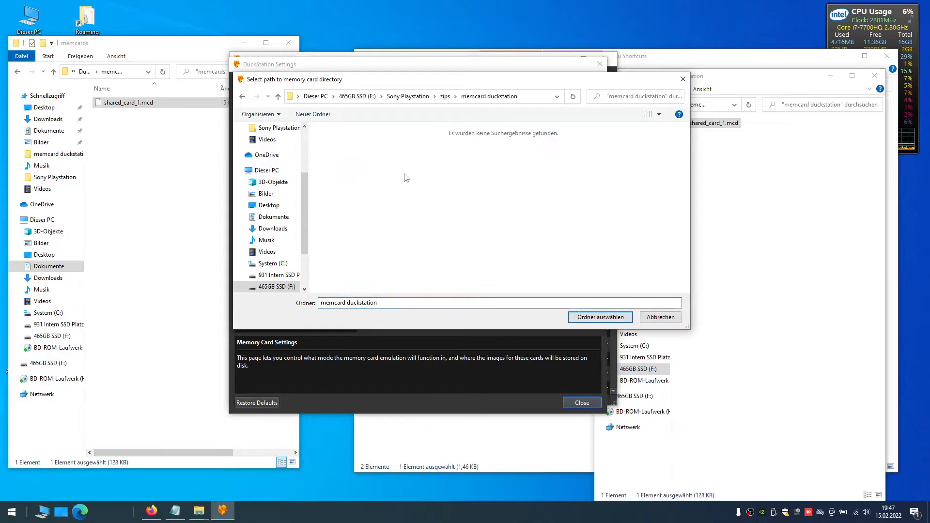
pyautogui.click(601, 317)
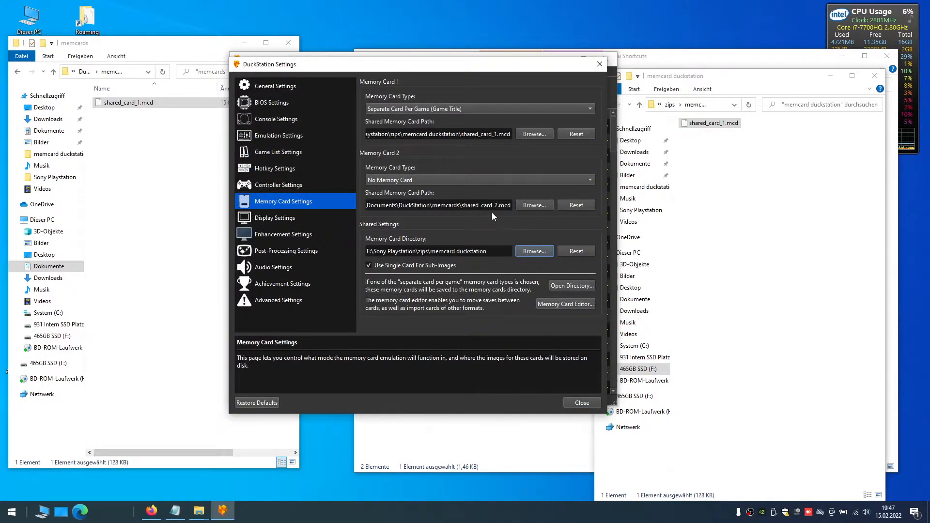
# Check the original memcards folder and locate memcard duckstation inside zips in File Explorer, and return to the DuckStation settings
pyautogui.click(177, 165)
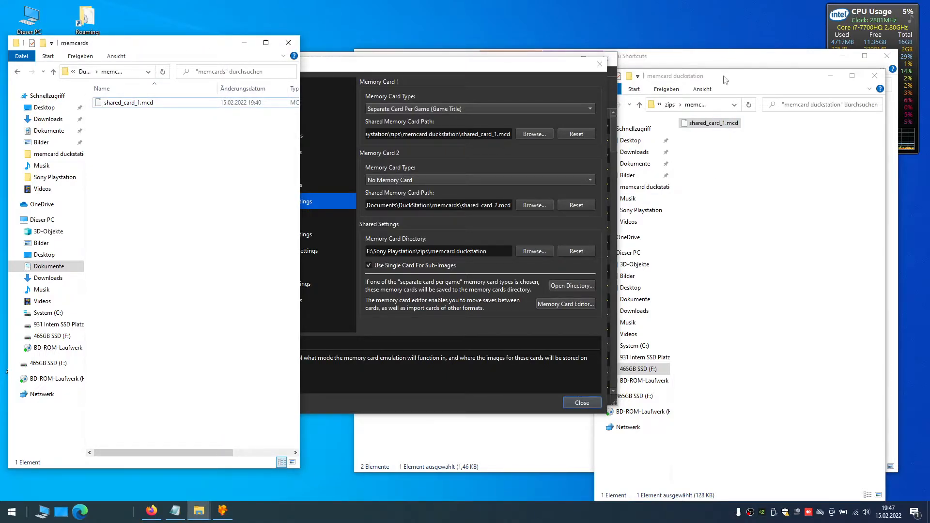
pyautogui.click(670, 105)
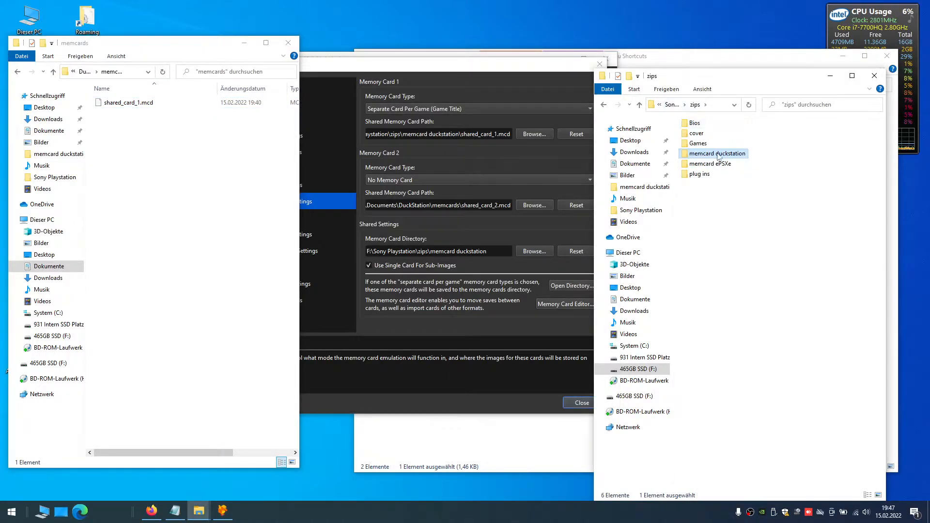
pyautogui.click(500, 68)
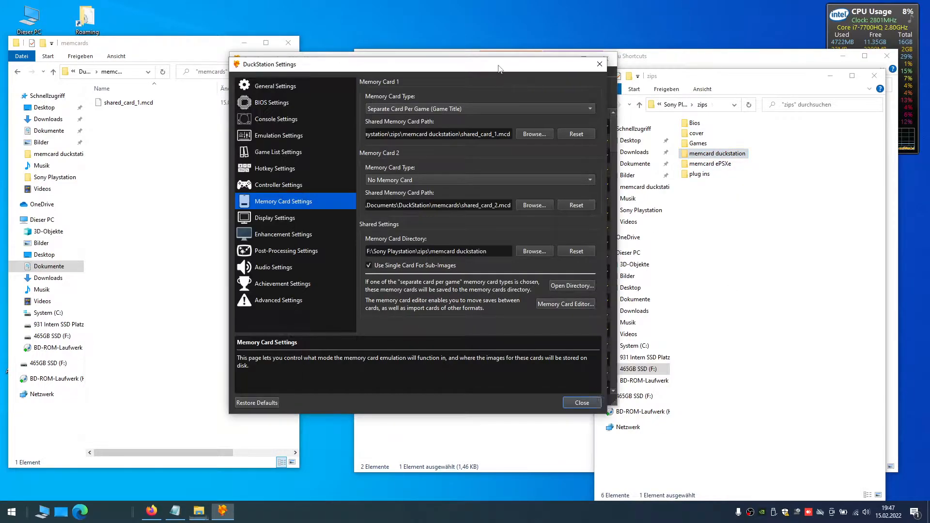
# In the Display Settings, choose NVIDIA GeForce GTX 1080 as the adapter and set Crop to None
pyautogui.click(280, 220)
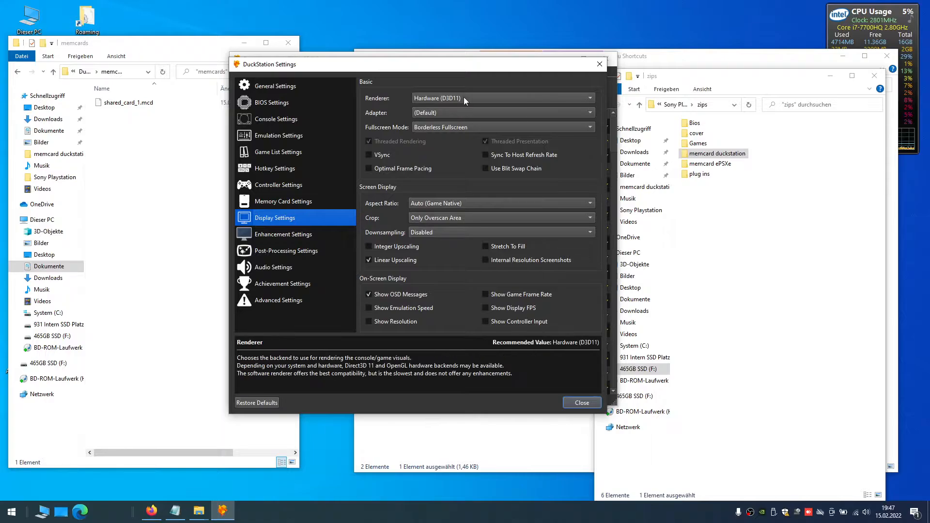
pyautogui.click(467, 110)
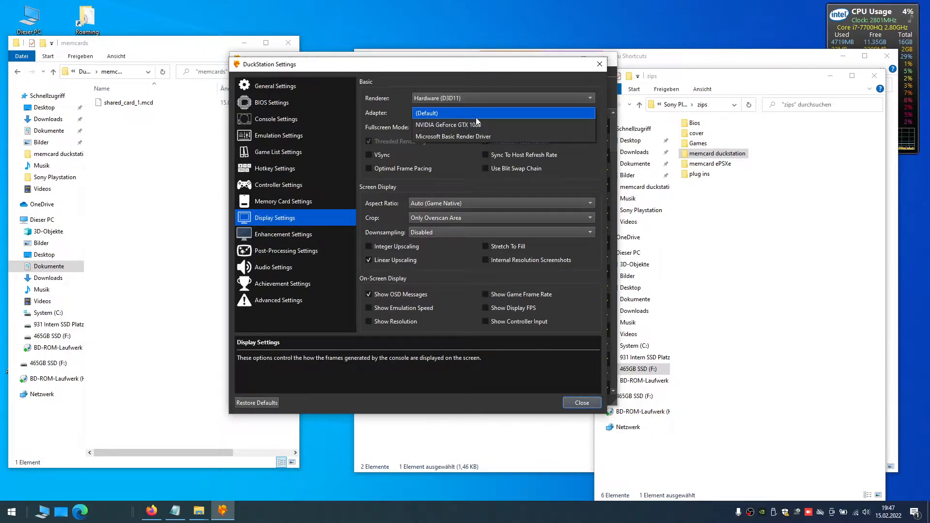
pyautogui.click(489, 124)
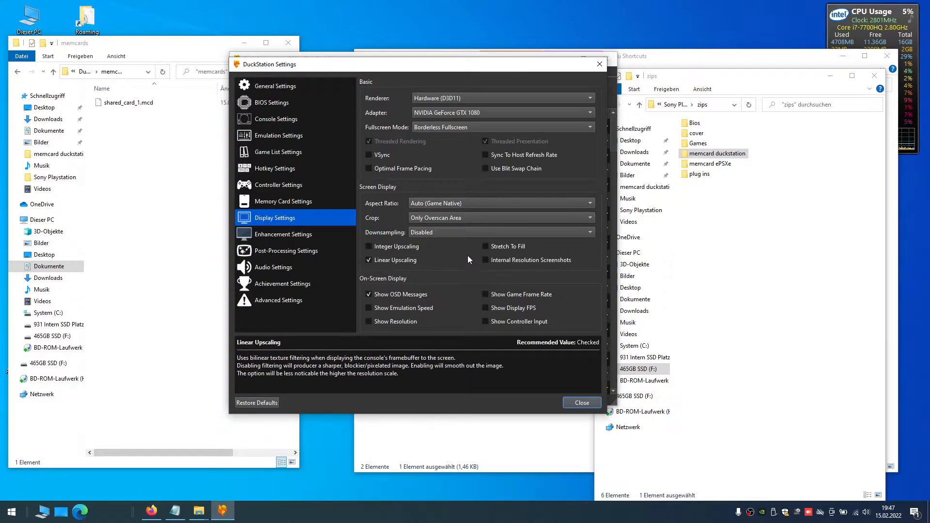
pyautogui.click(468, 221)
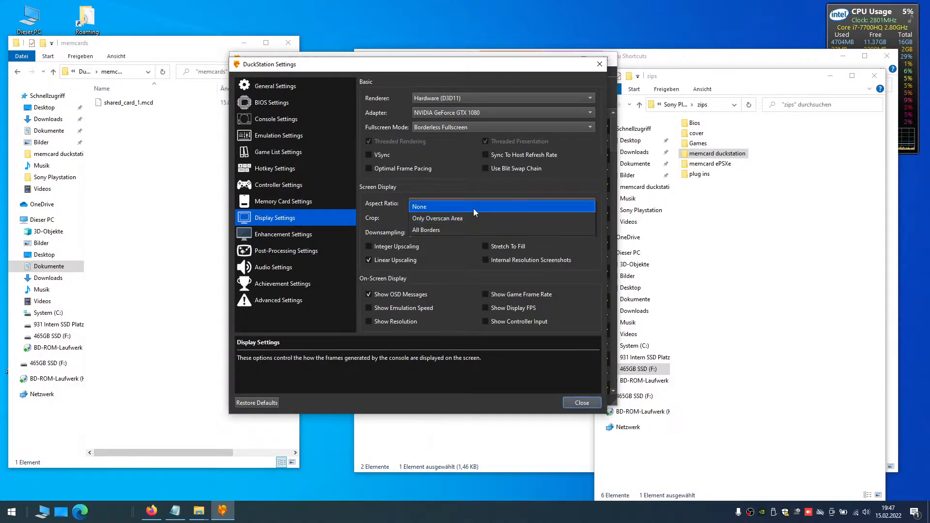
pyautogui.click(472, 209)
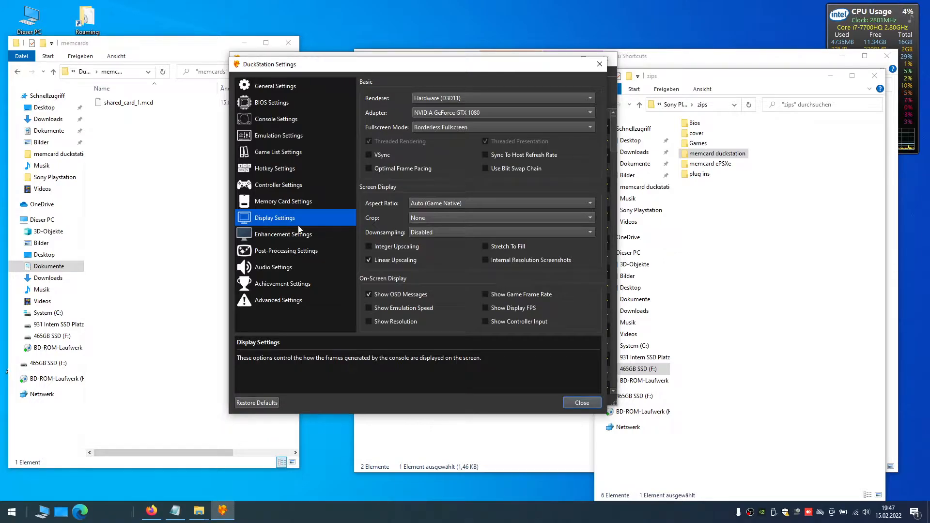
pyautogui.click(461, 217)
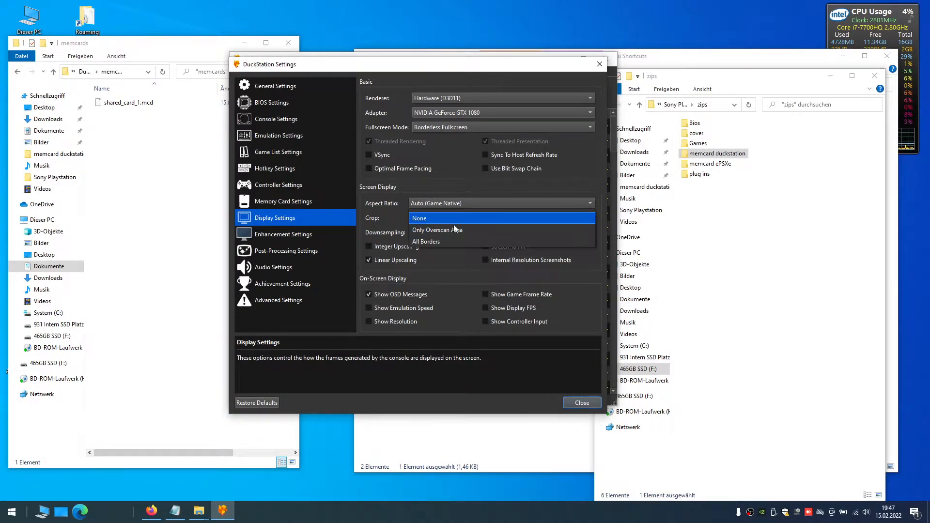
pyautogui.click(452, 218)
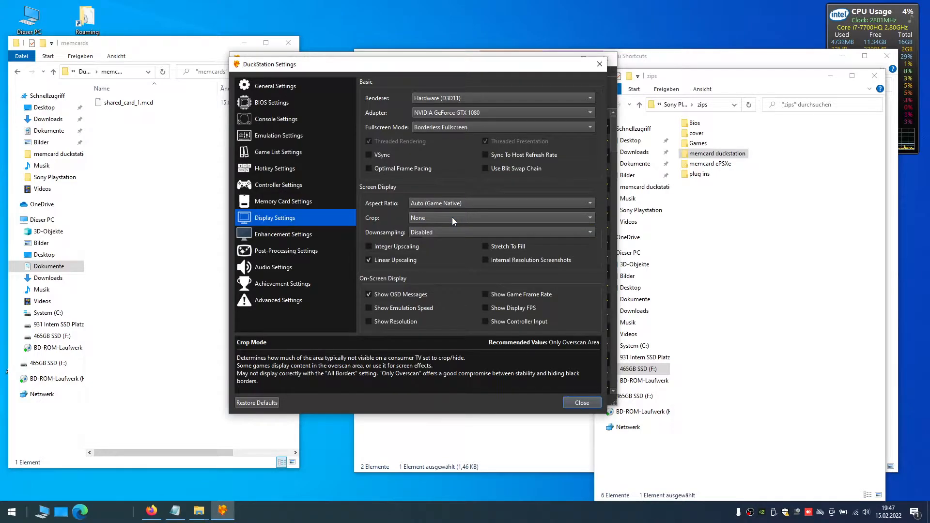
# In the Enhancement Settings, set the Internal Resolution Scale to 5x (for 1080p)
pyautogui.click(294, 235)
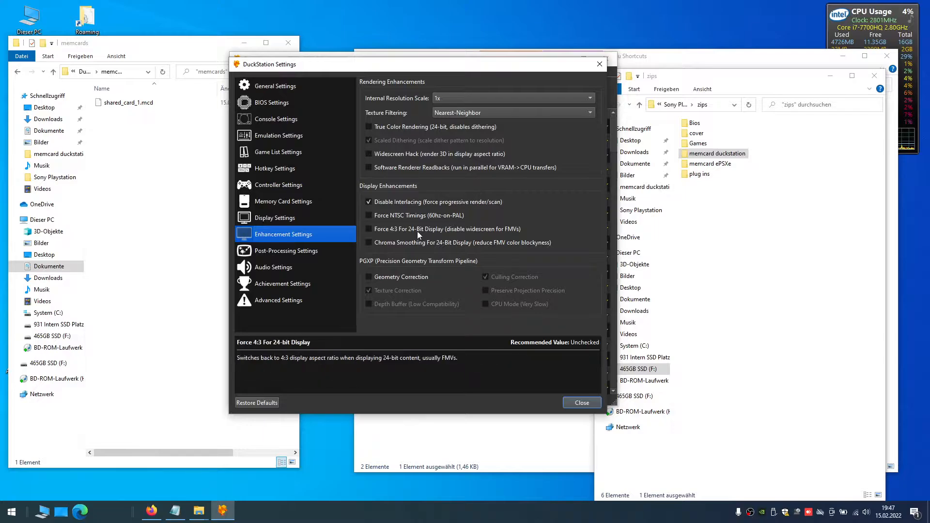
pyautogui.click(467, 98)
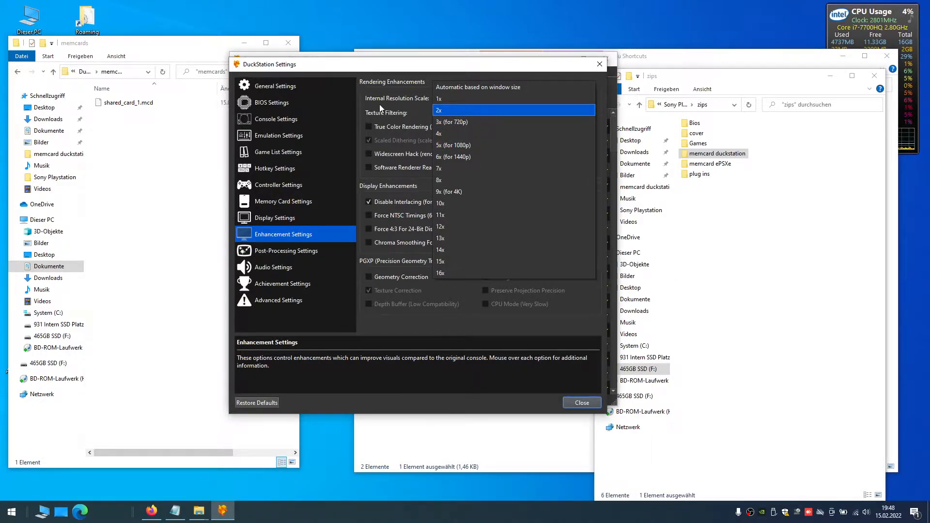
pyautogui.click(505, 144)
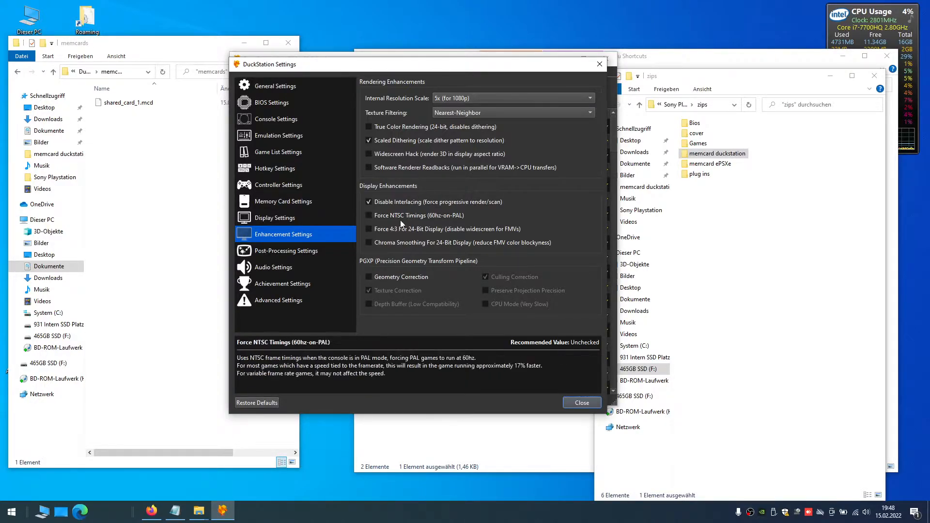
# Enable post processing and add the dolphinfx/scanlines shader to the post processing chain
pyautogui.click(276, 252)
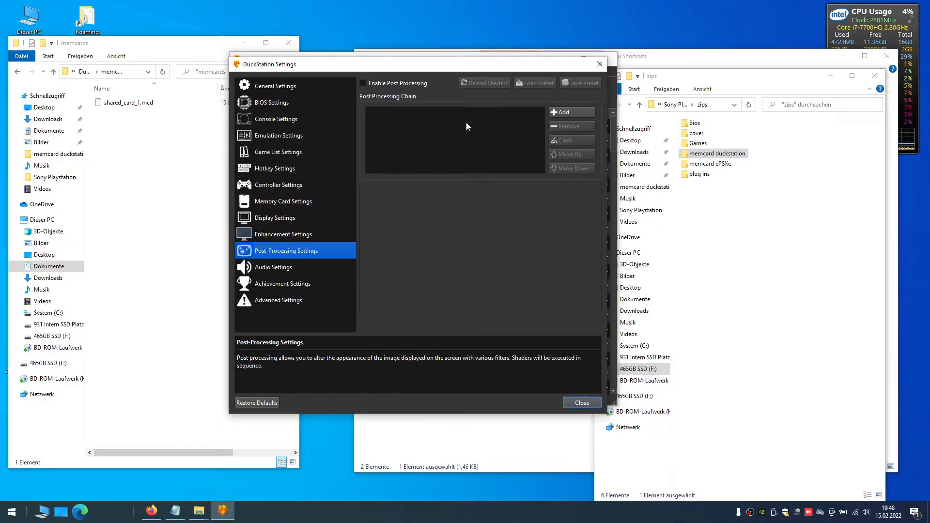
pyautogui.click(364, 84)
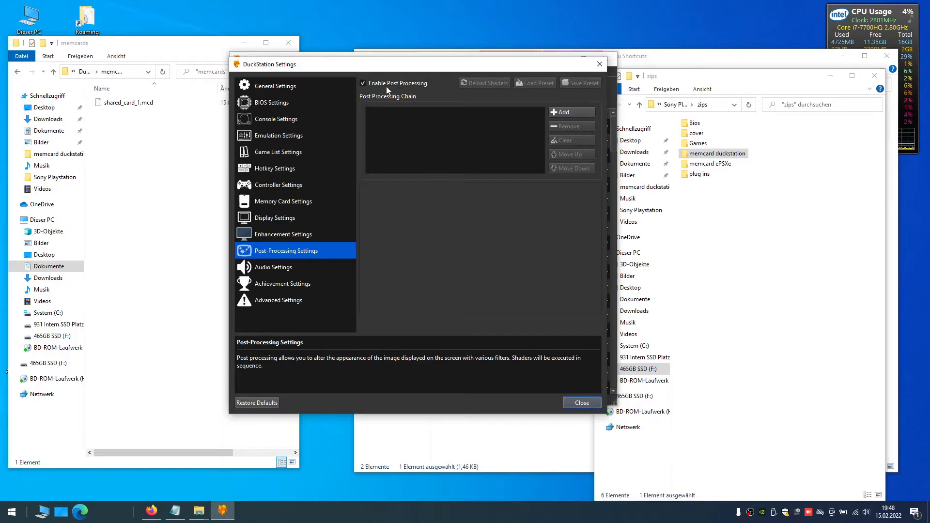
pyautogui.click(559, 112)
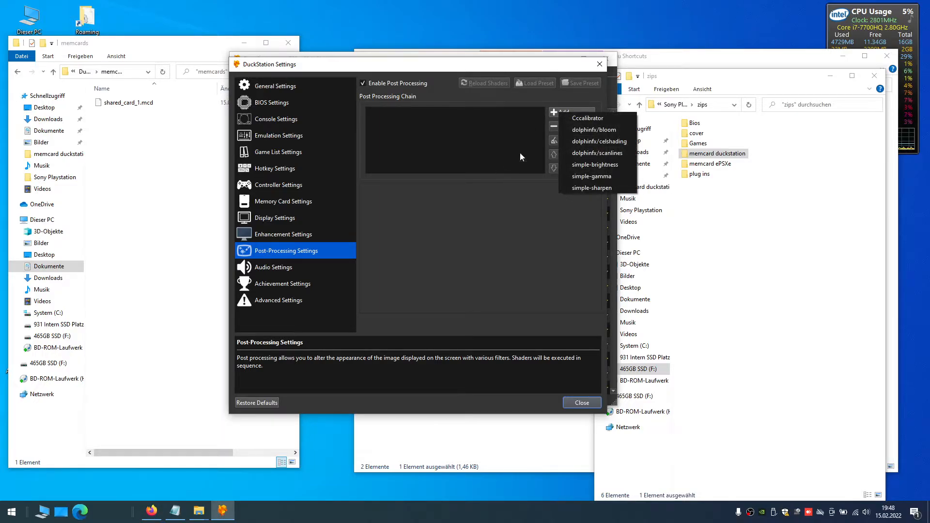
pyautogui.click(596, 154)
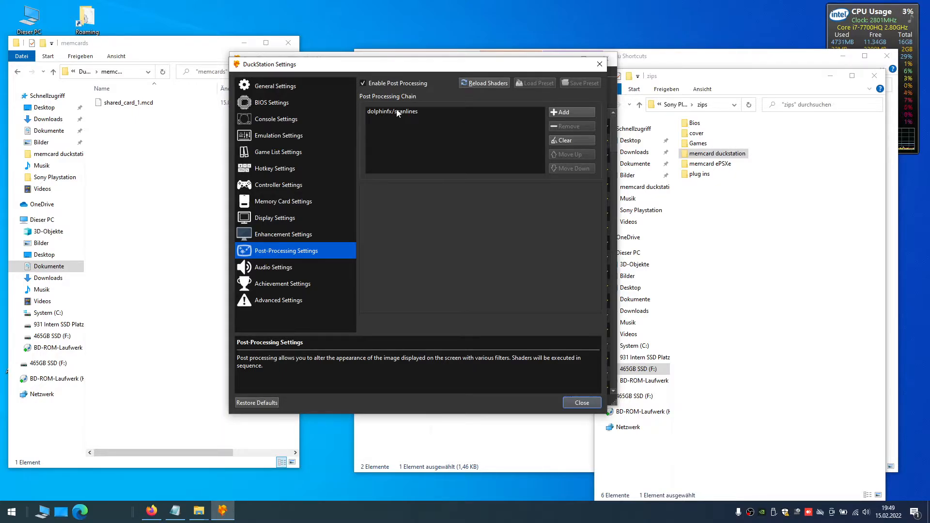
# Review the Audio, Achievement and Advanced Settings, including the available Log Level options
pyautogui.click(288, 270)
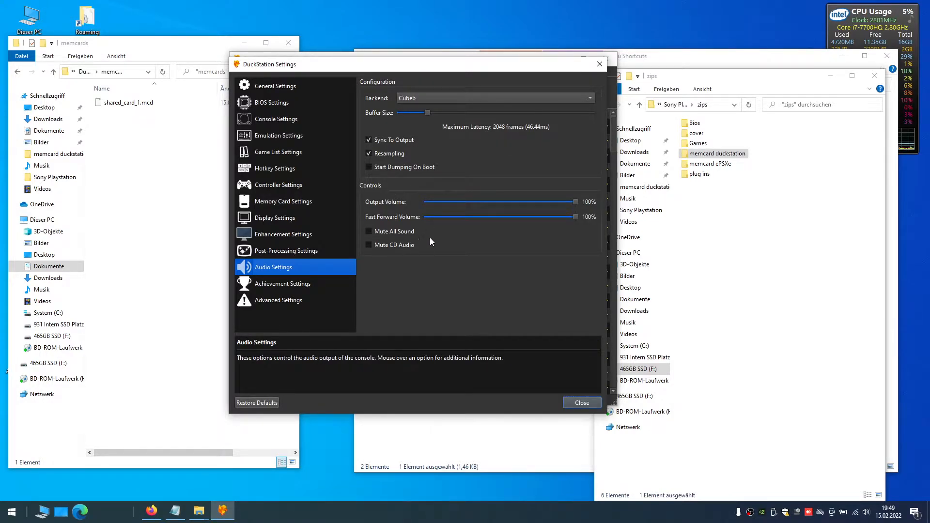
pyautogui.click(287, 286)
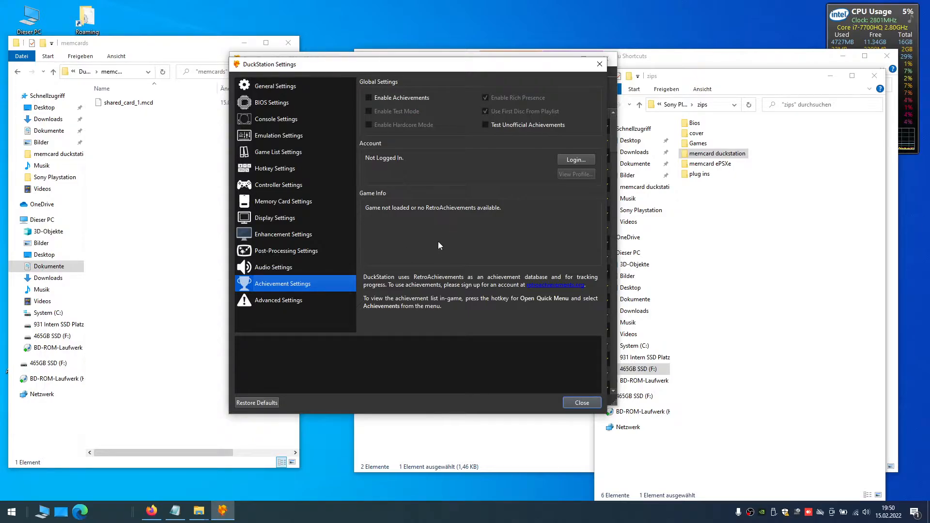
pyautogui.click(292, 304)
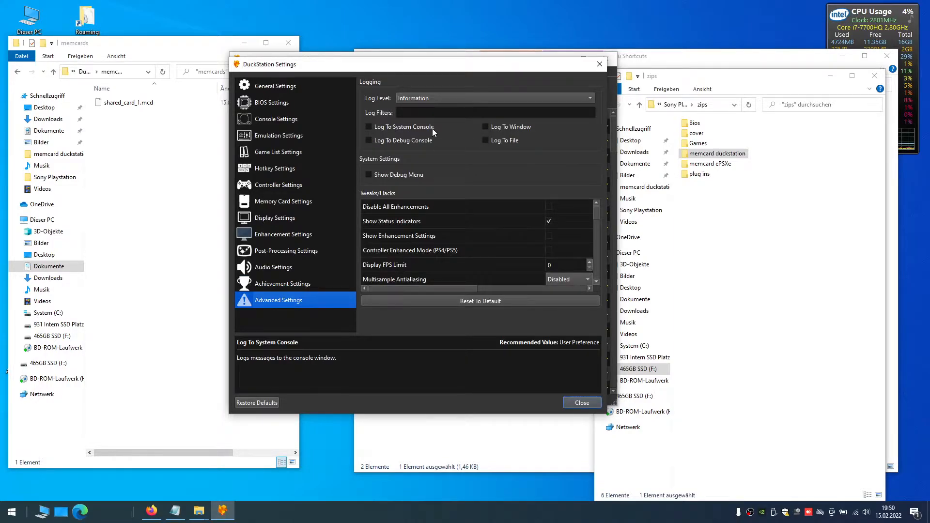
pyautogui.click(442, 100)
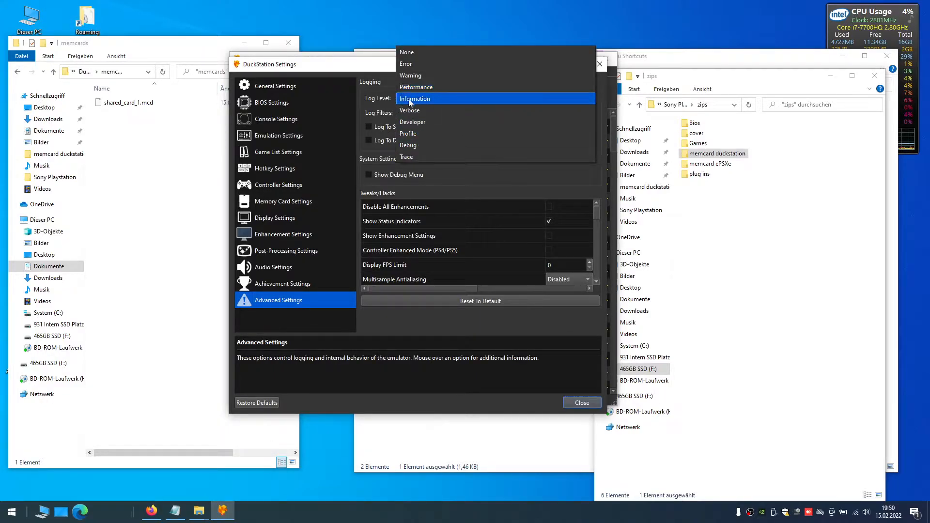
pyautogui.click(484, 182)
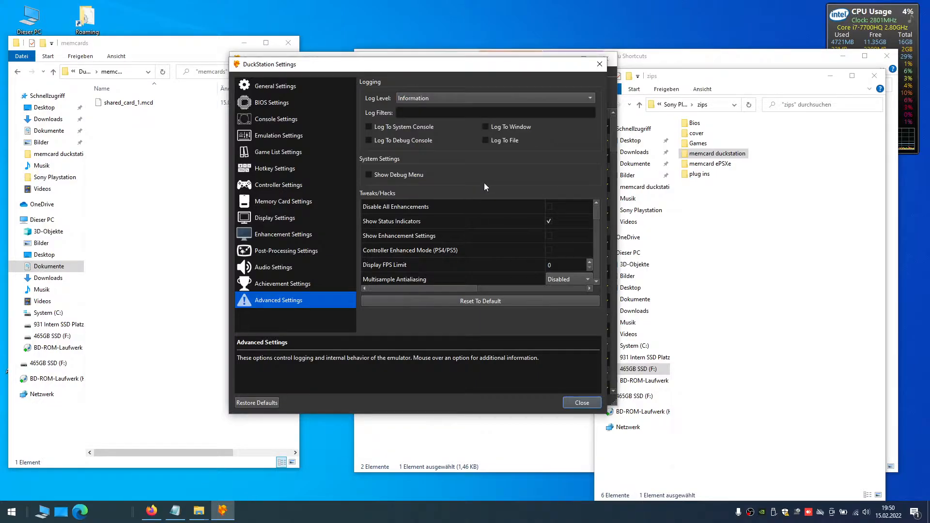
pyautogui.click(448, 100)
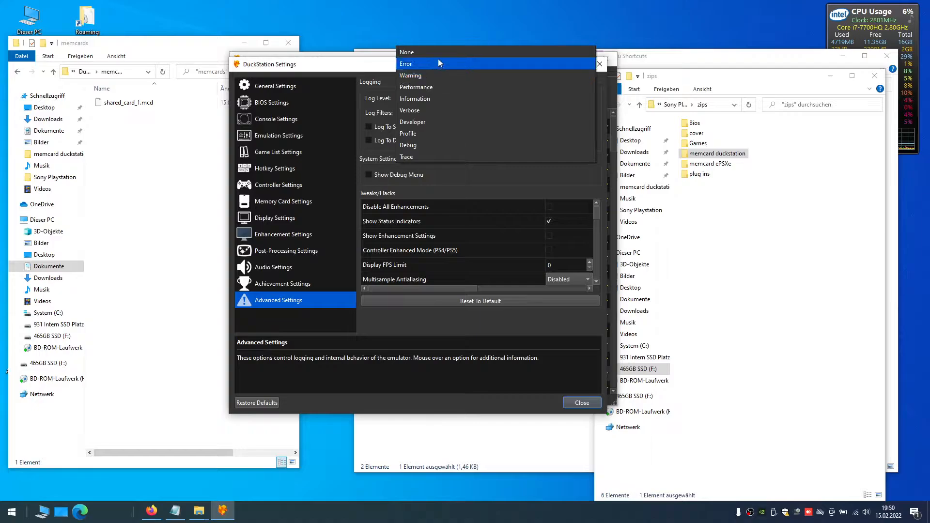
pyautogui.click(500, 195)
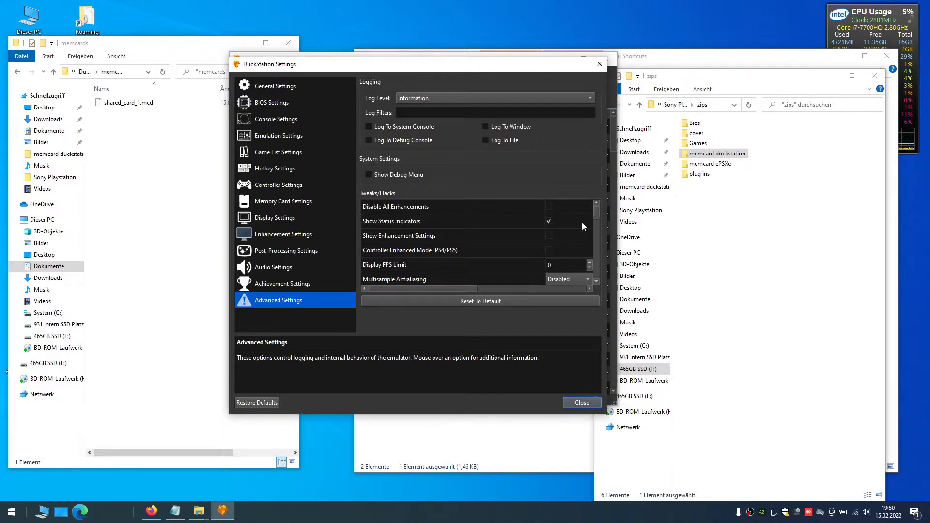
# Review the Multisample Antialiasing options under Tweaks/Hacks, keep Disabled selected, and close the settings
pyautogui.click(597, 283)
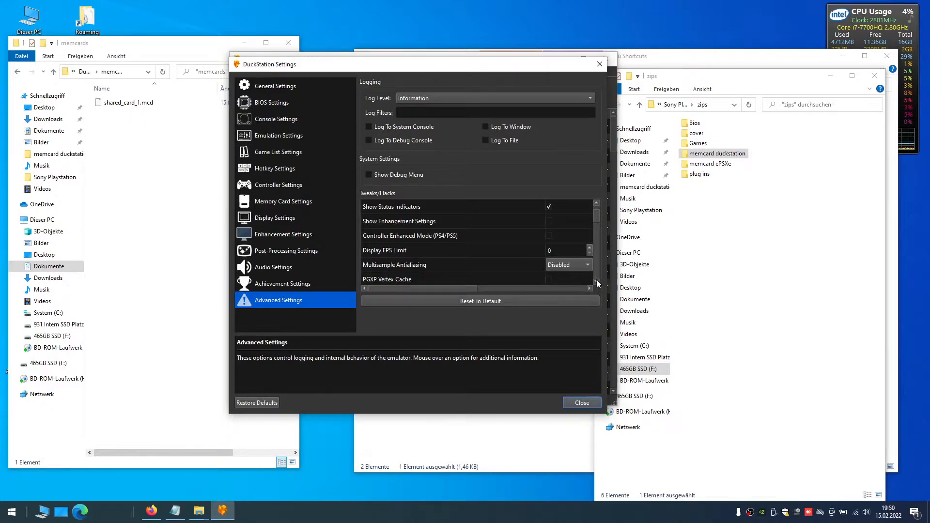
pyautogui.click(597, 281)
pyautogui.click(585, 249)
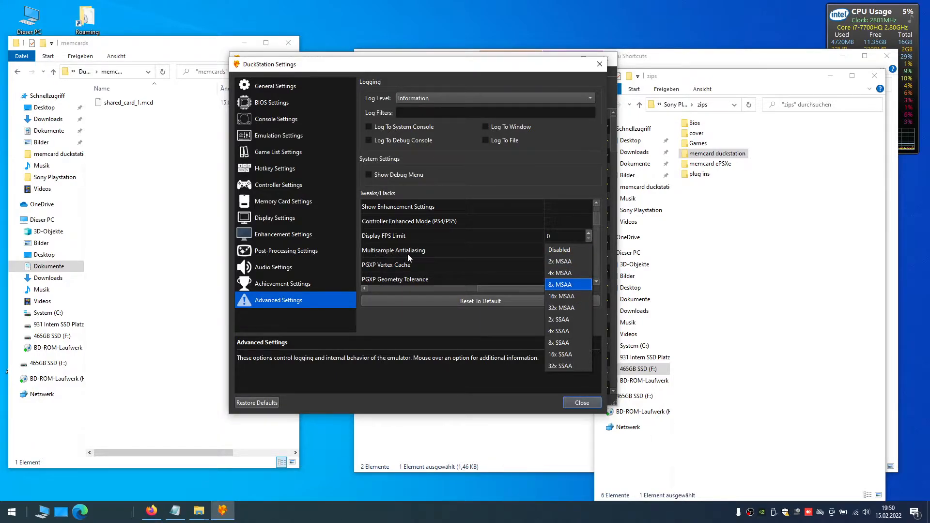
pyautogui.click(562, 251)
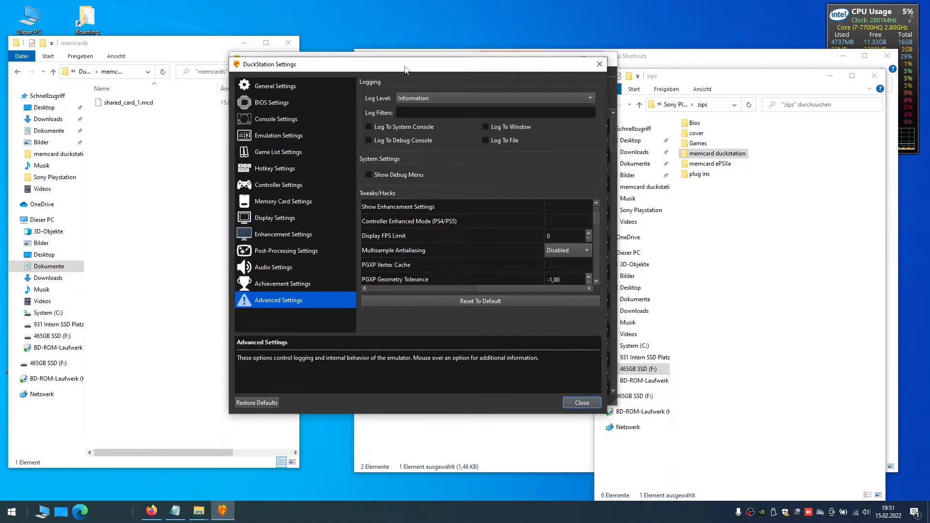
pyautogui.click(589, 402)
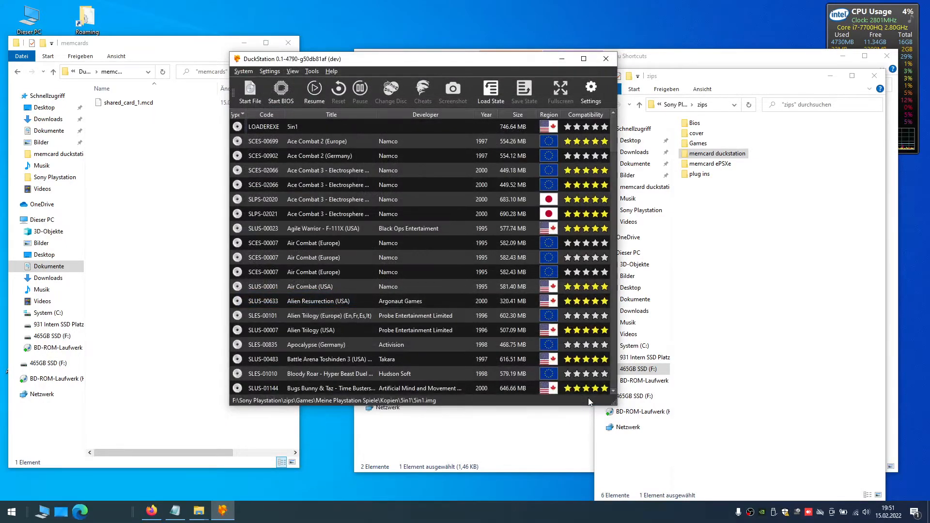
# Enlarge the DuckStation window and check the Games folder inside zips in File Explorer
pyautogui.moveTo(501, 62); pyautogui.dragTo(435, 40)
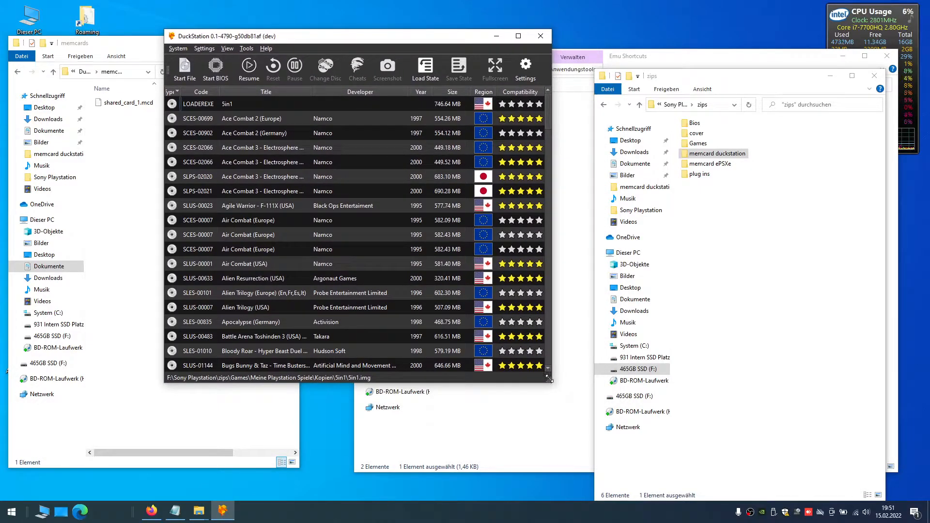
pyautogui.moveTo(550, 381); pyautogui.dragTo(688, 464)
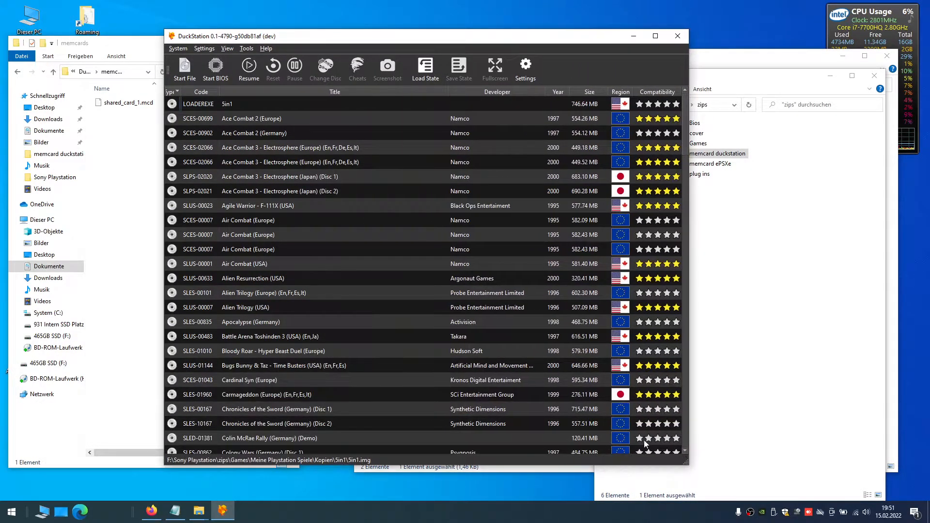
pyautogui.click(759, 238)
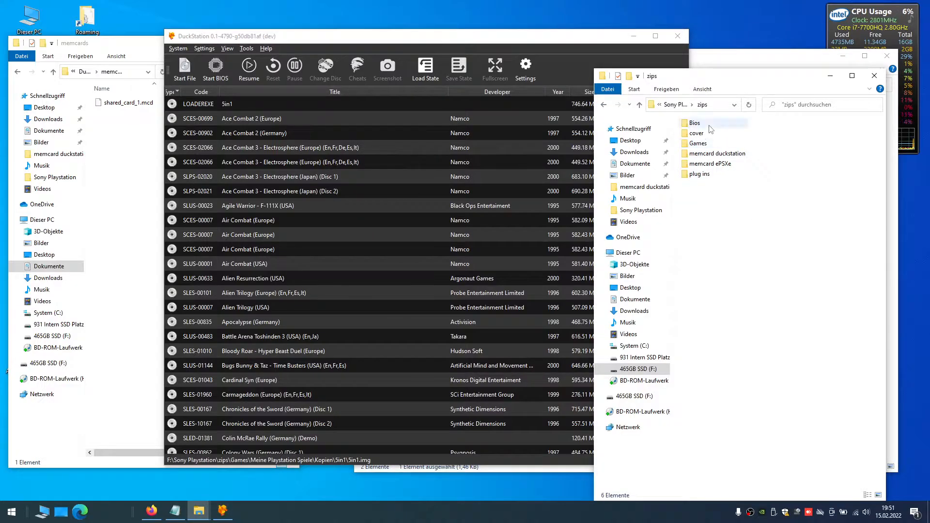
pyautogui.doubleClick(711, 144)
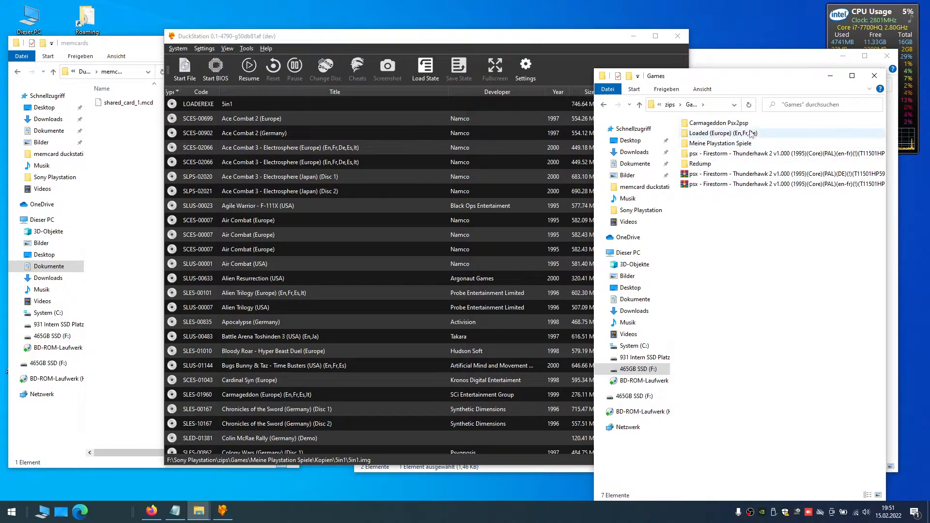
pyautogui.click(400, 40)
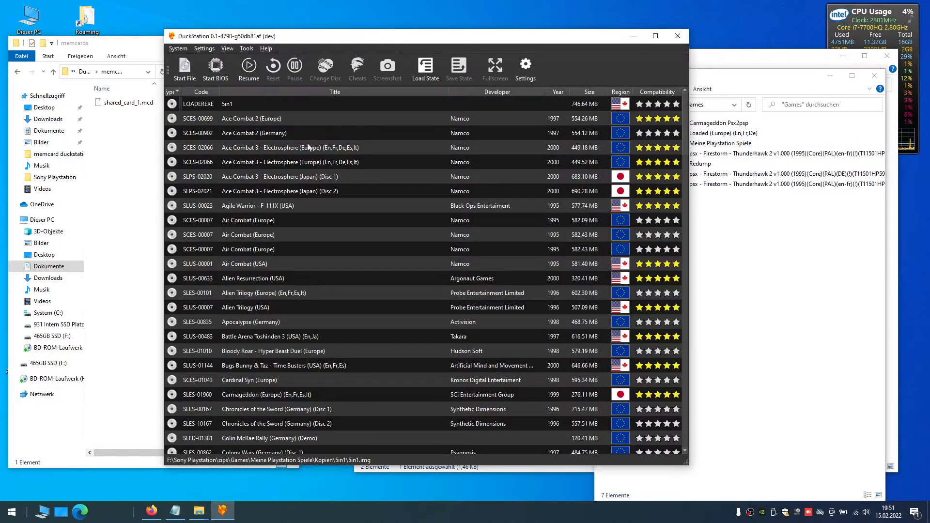
pyautogui.click(708, 77)
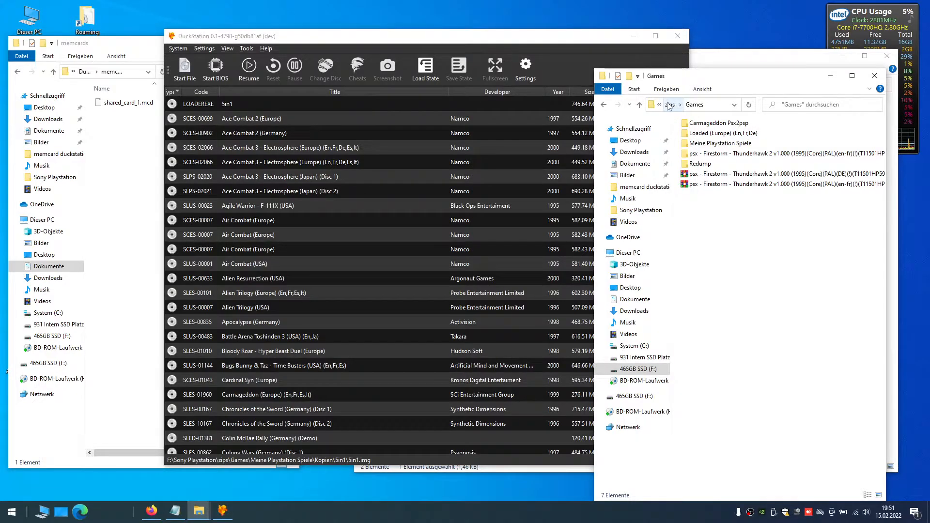
pyautogui.click(669, 105)
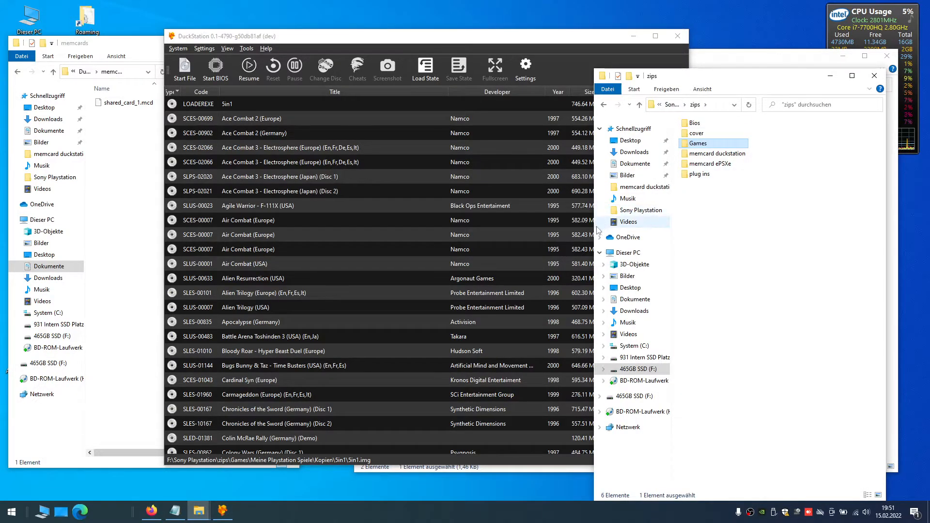
# Reposition the DuckStation window and browse the list of detected games
pyautogui.moveTo(453, 37); pyautogui.dragTo(399, 33)
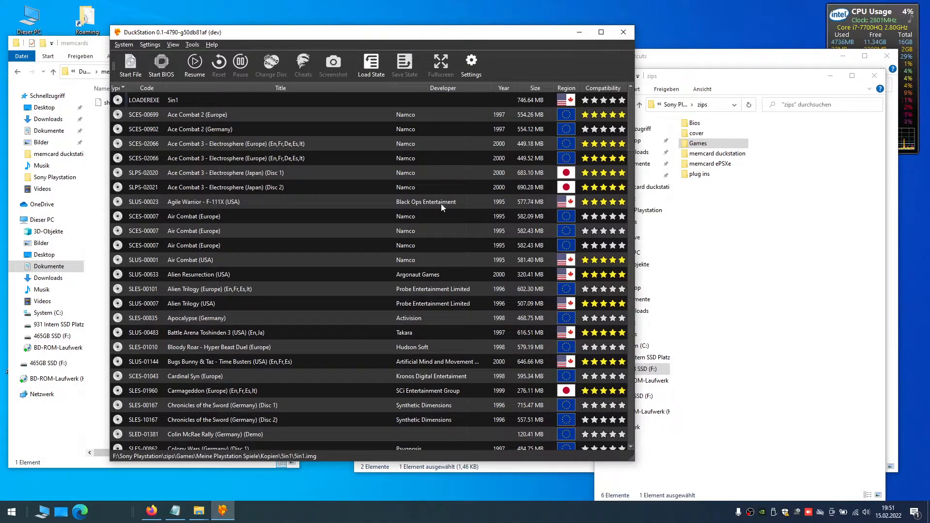
pyautogui.scroll(-7, 421, 268)
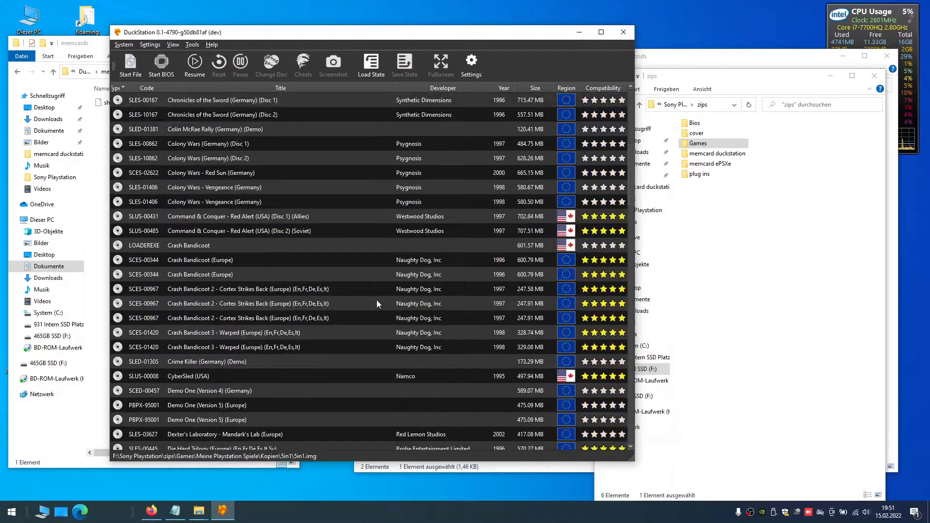
pyautogui.scroll(6, 375, 306)
pyautogui.scroll(1, 376, 310)
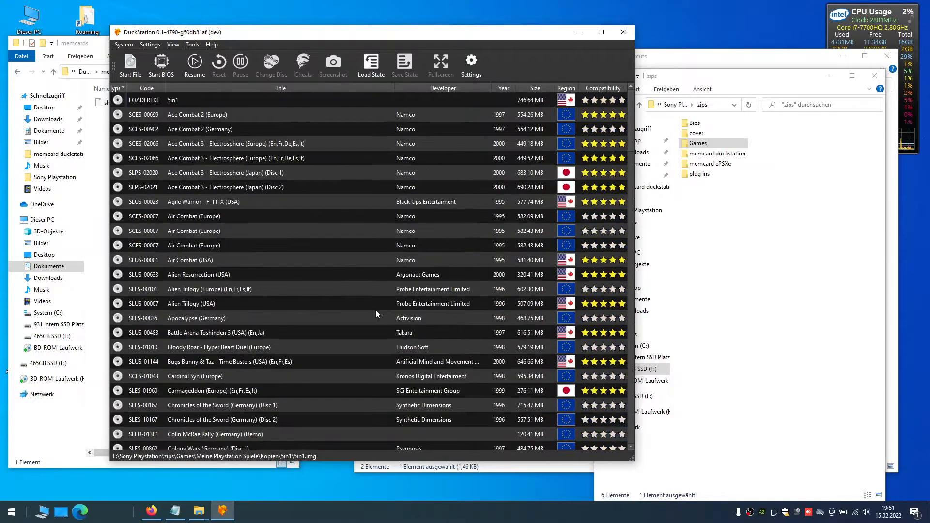
# Switch the DuckStation game list to Game Grid view and look through the game tiles
pyautogui.moveTo(465, 39); pyautogui.dragTo(497, 40)
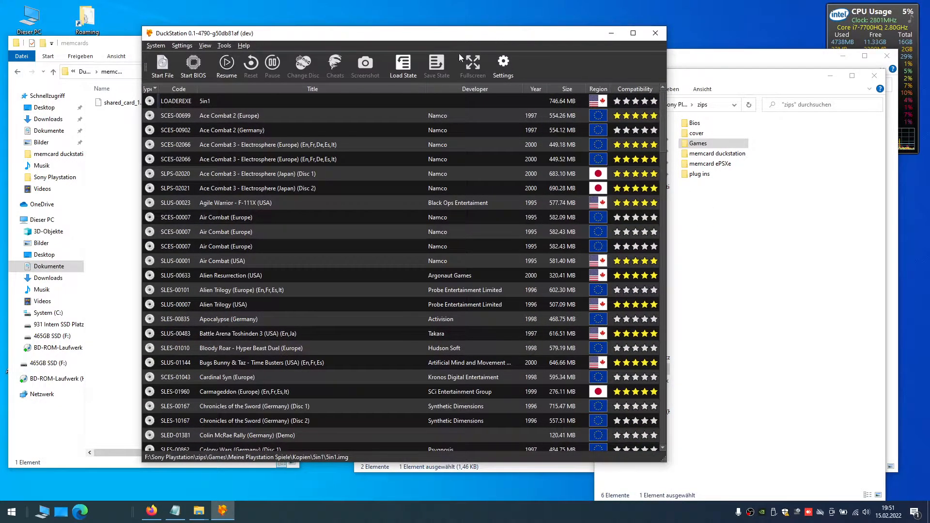
pyautogui.click(180, 46)
pyautogui.moveTo(206, 47)
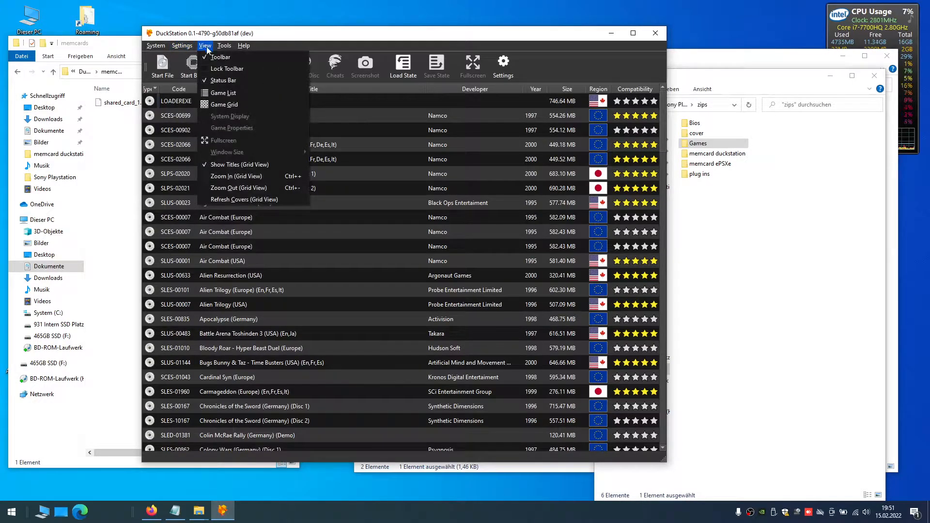
pyautogui.click(255, 104)
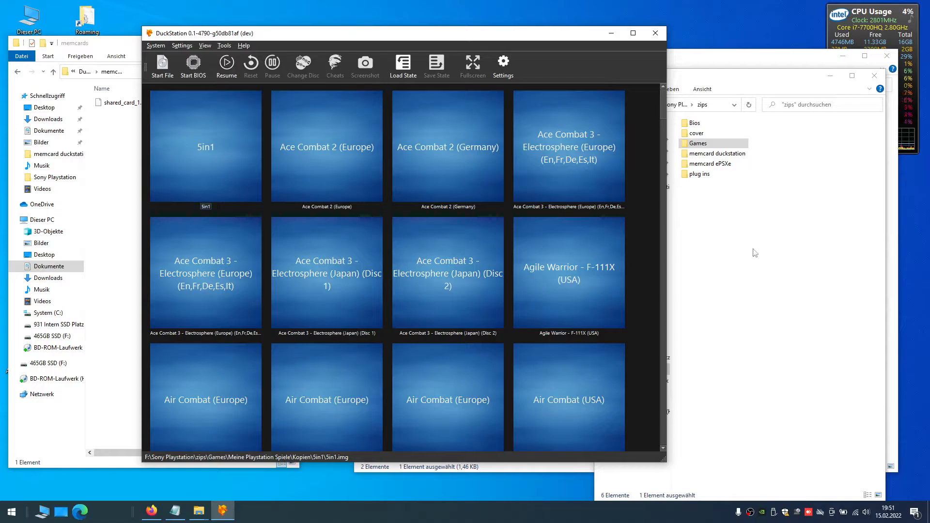
pyautogui.scroll(-20, 545, 279)
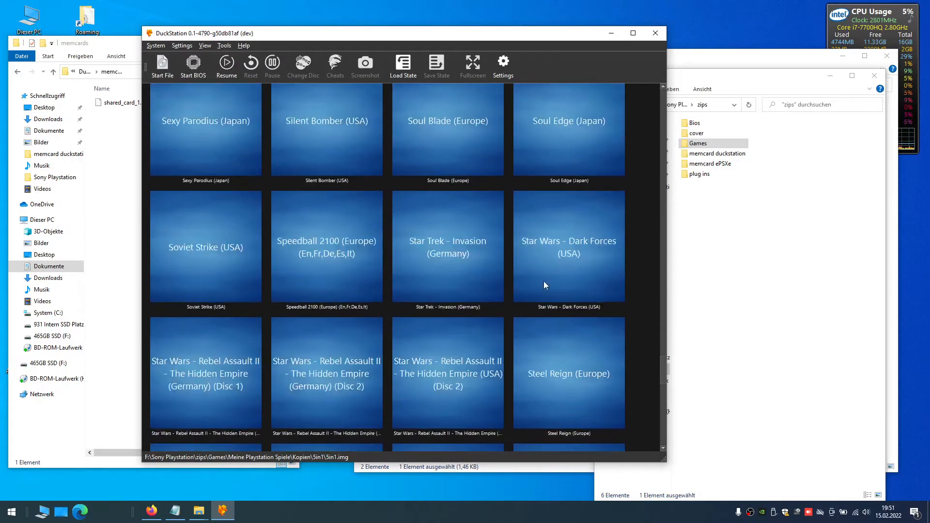
pyautogui.scroll(20, 542, 300)
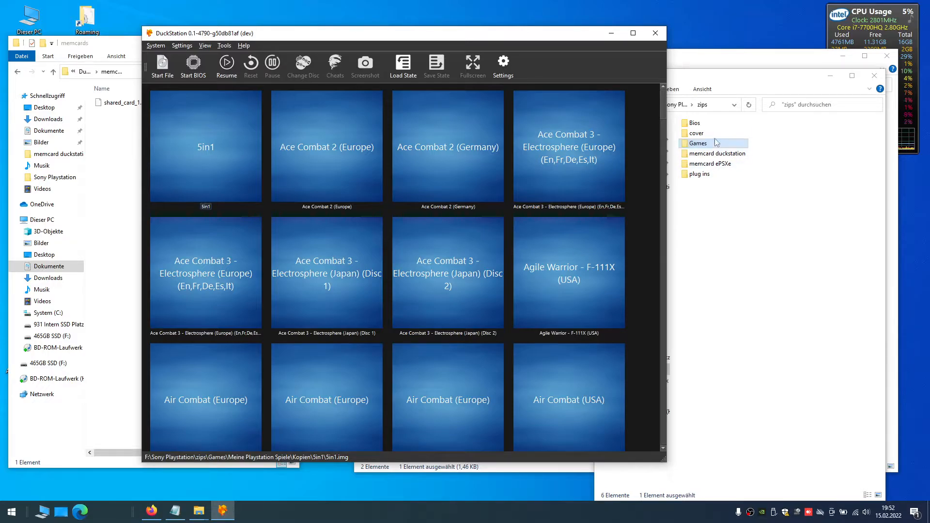
# Locate the cover folder inside zips and check the Cover Images links in links.txt
pyautogui.click(710, 136)
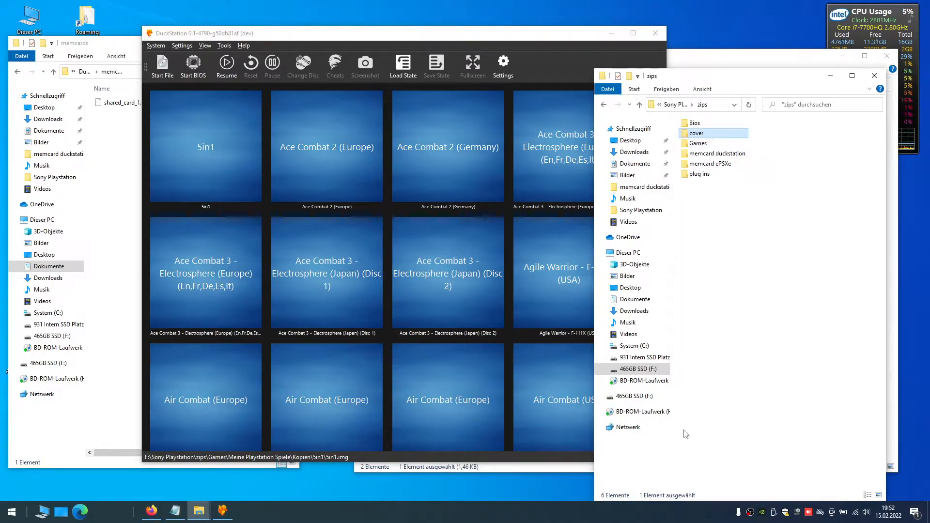
pyautogui.click(175, 510)
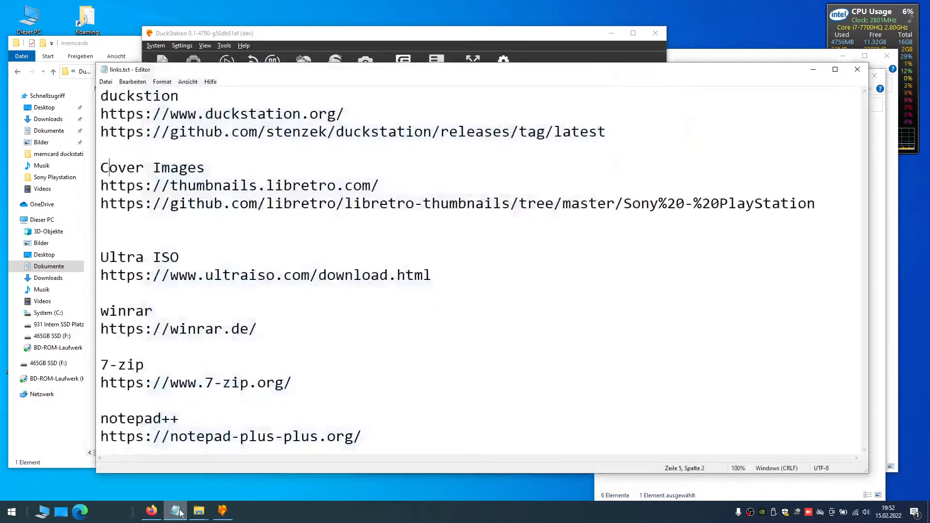
pyautogui.click(812, 70)
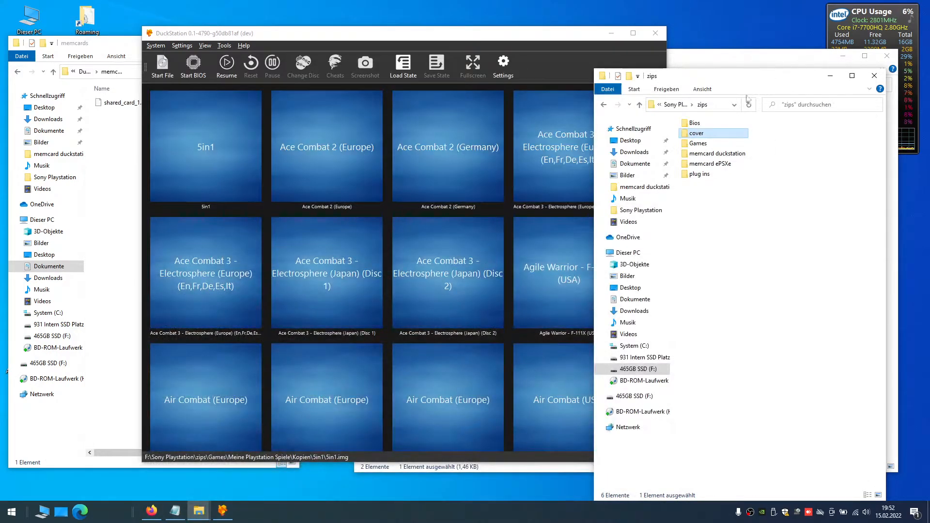
# Open the thumbnails.libretro.com shortcut from drive F:, look through the index for Sony - PlayStation, and return to File Explorer
pyautogui.click(675, 106)
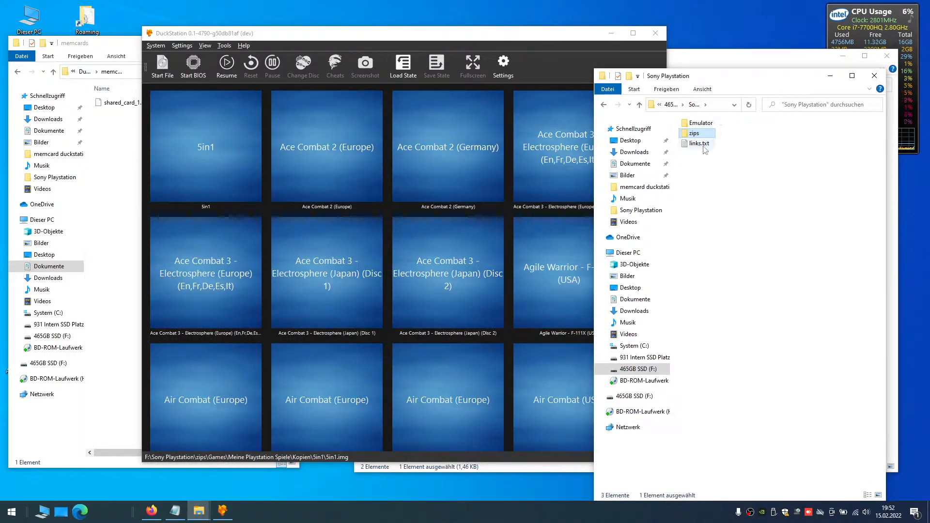
pyautogui.click(671, 106)
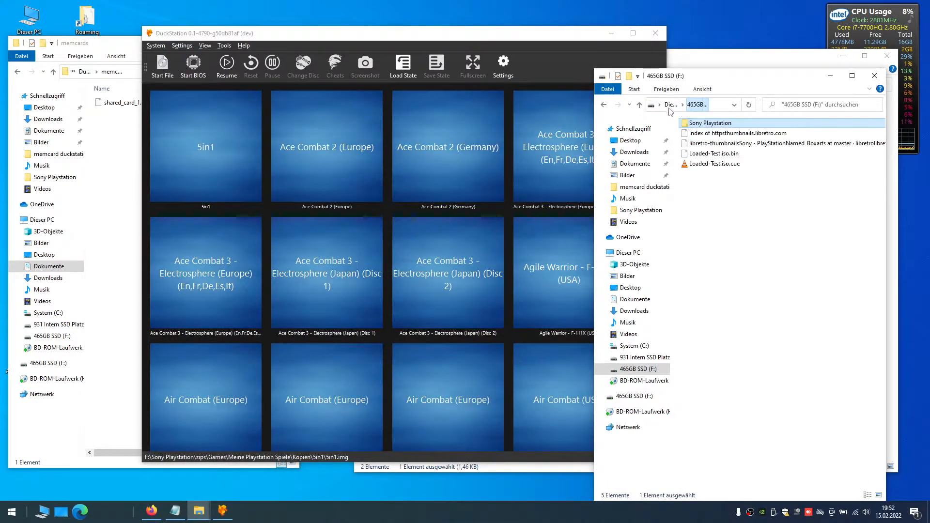
pyautogui.doubleClick(712, 133)
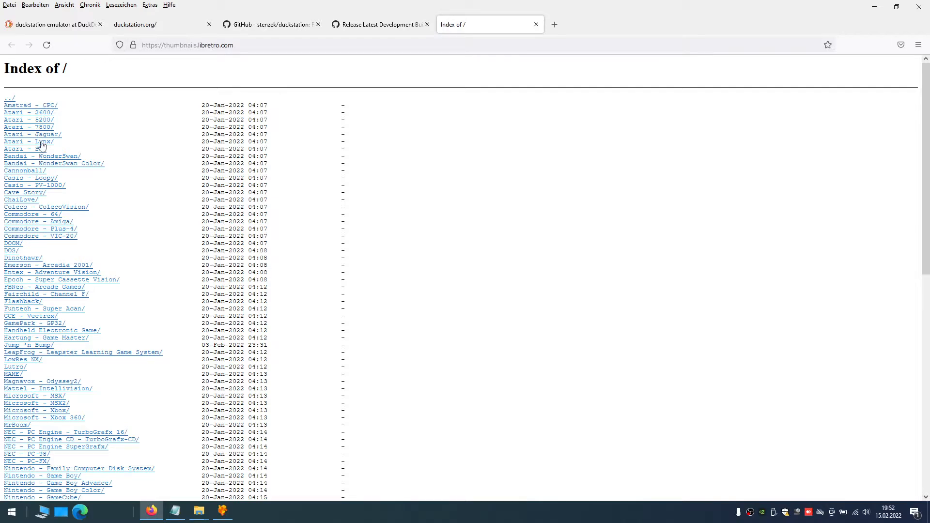
pyautogui.scroll(-2, 39, 277)
pyautogui.scroll(-6, 38, 277)
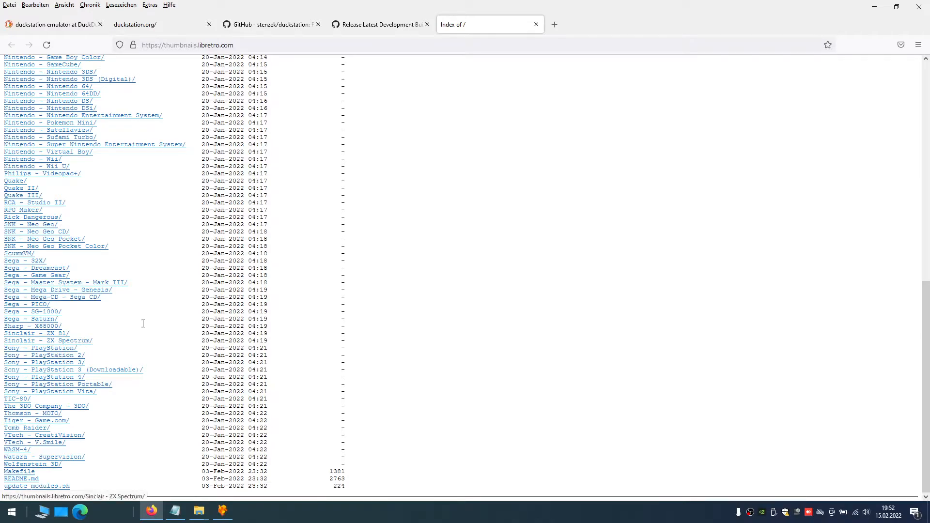
pyautogui.moveTo(203, 512)
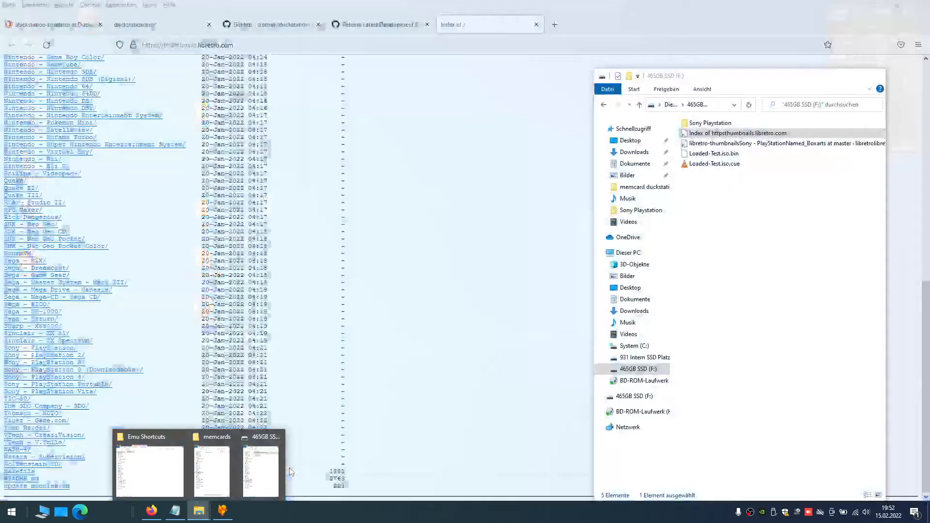
pyautogui.click(290, 471)
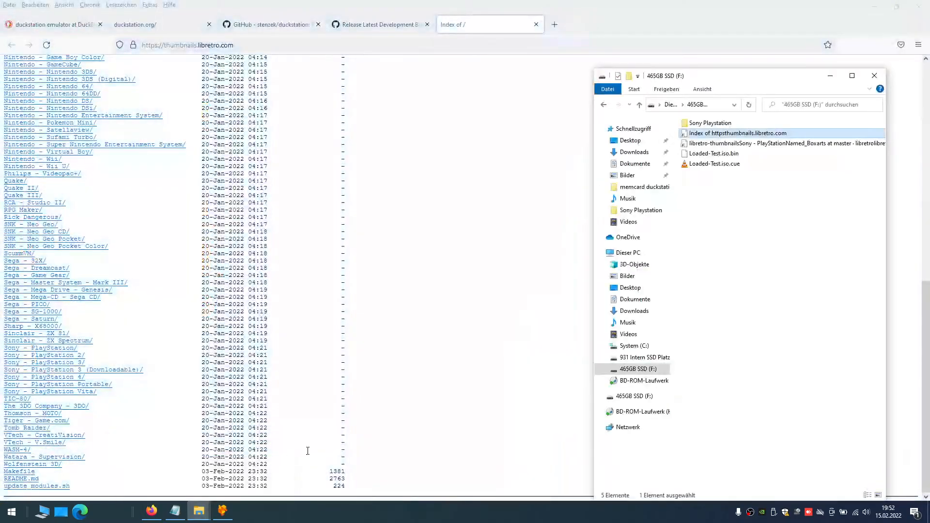
# Return to File Explorer and open the libretro-thumbnails Sony - PlayStation GitHub shortcut from drive F:
pyautogui.click(286, 45)
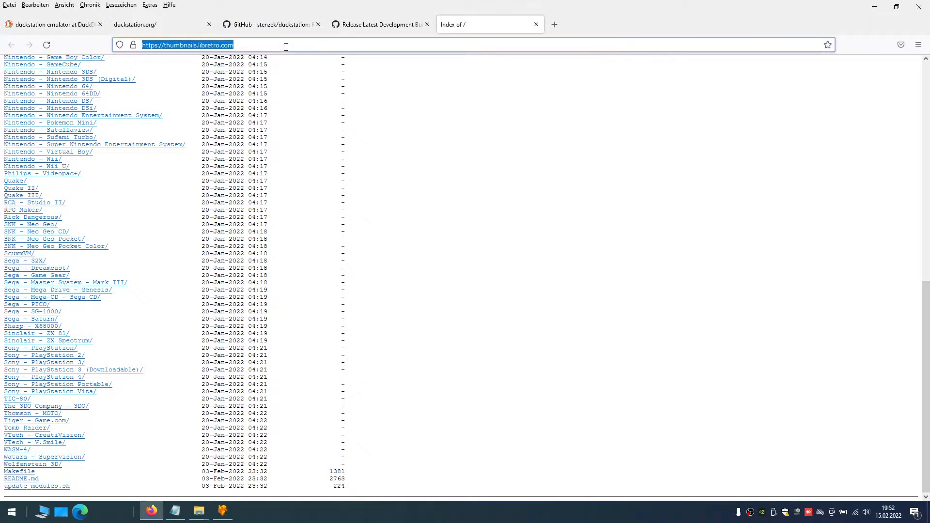
pyautogui.moveTo(199, 511)
pyautogui.click(276, 460)
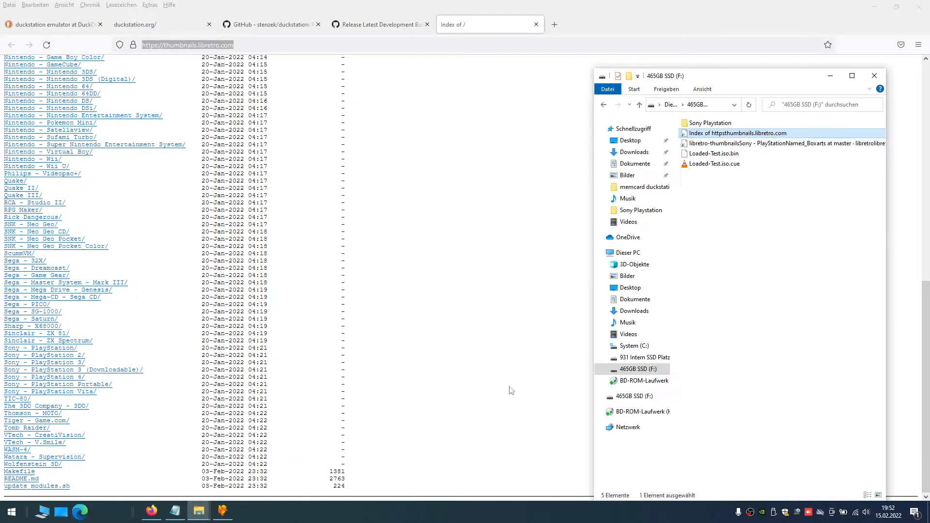
pyautogui.doubleClick(717, 143)
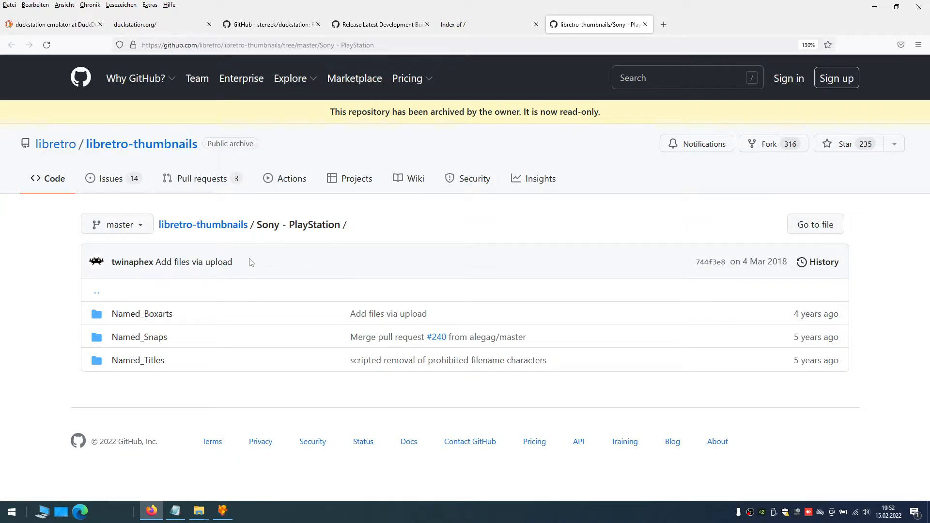
# Go to the root of the archived libretro-thumbnails repository and follow its README link to the repository's new location
pyautogui.click(201, 227)
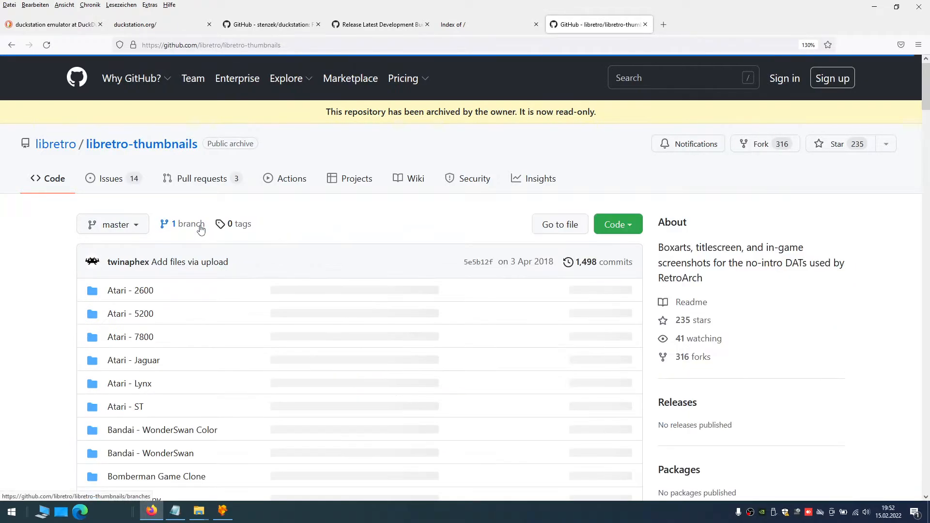
pyautogui.scroll(-2, 199, 347)
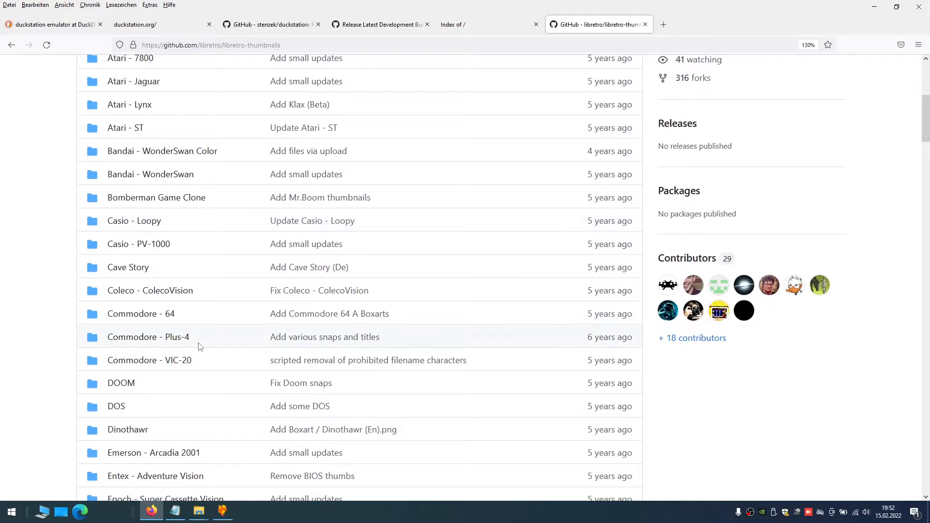
pyautogui.scroll(-15, 200, 346)
pyautogui.scroll(-15, 203, 355)
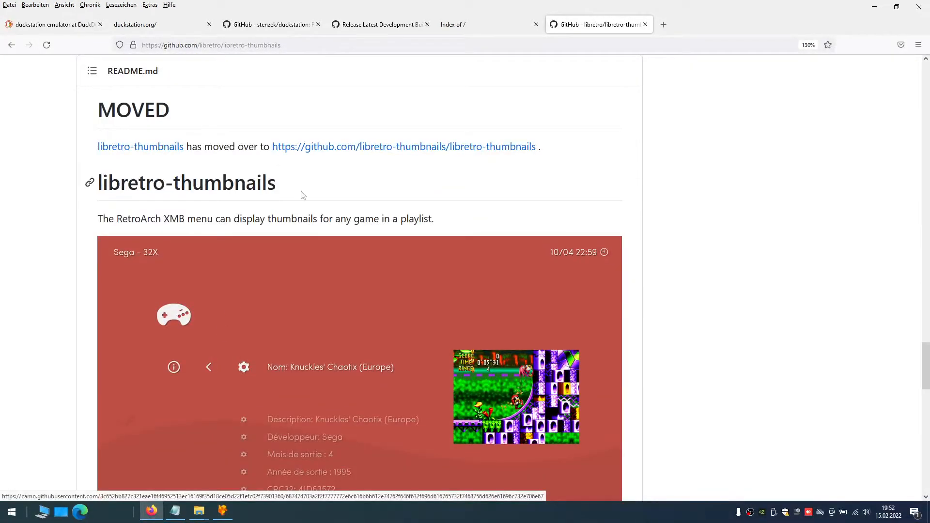
pyautogui.click(357, 148)
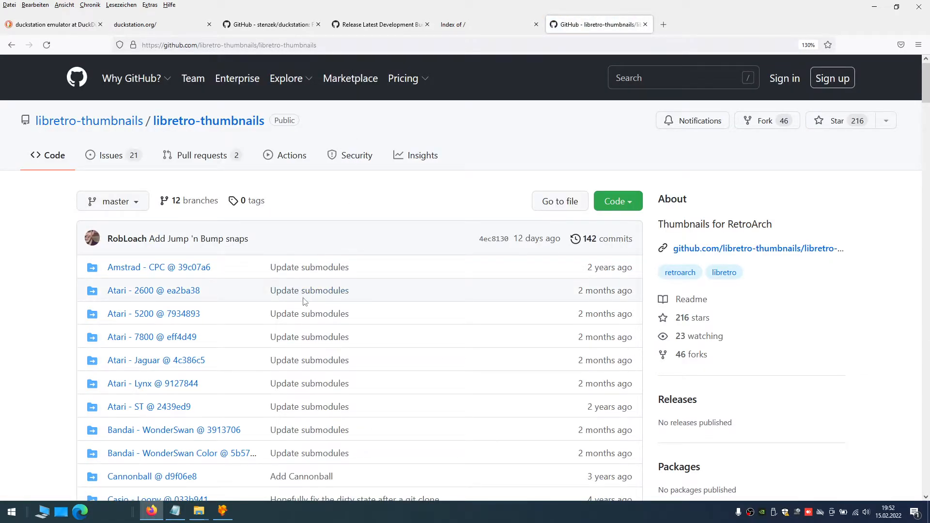
pyautogui.scroll(-2, 304, 301)
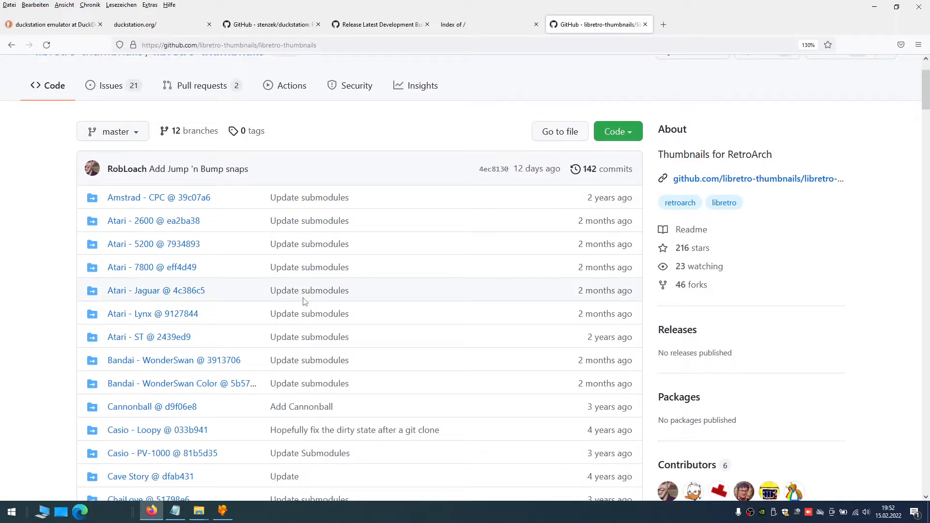
# Copy the new repository's address and replace the GitHub link under Cover Images in links.txt with it
pyautogui.click(343, 45)
pyautogui.hotkey('ctrl', 'c')
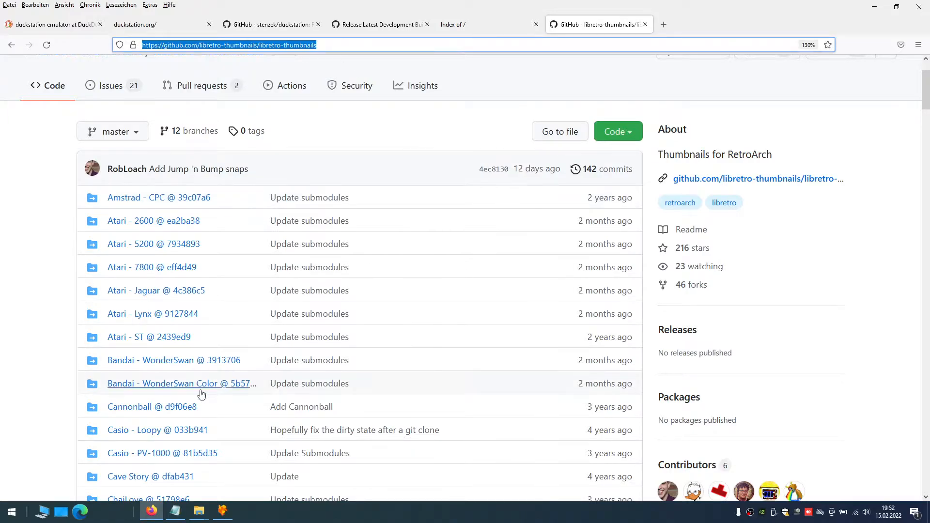
pyautogui.click(175, 510)
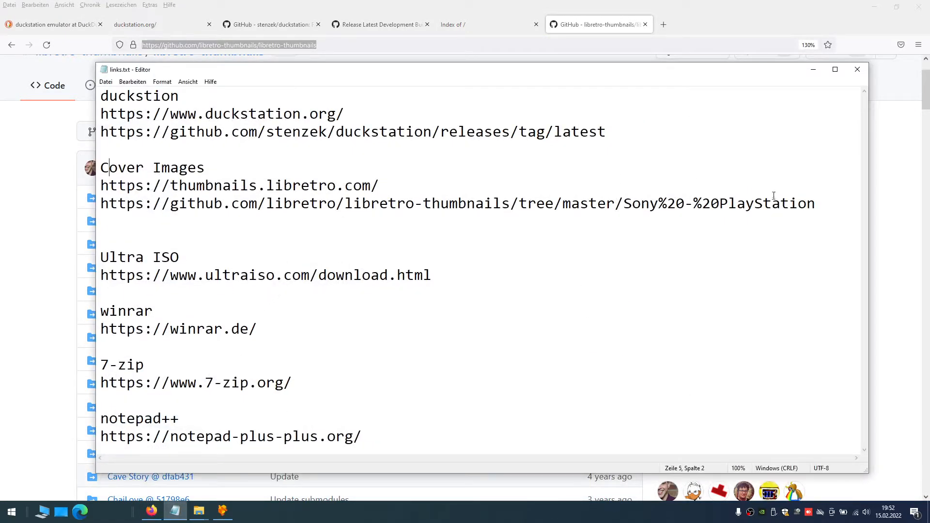
pyautogui.moveTo(817, 204); pyautogui.dragTo(102, 206)
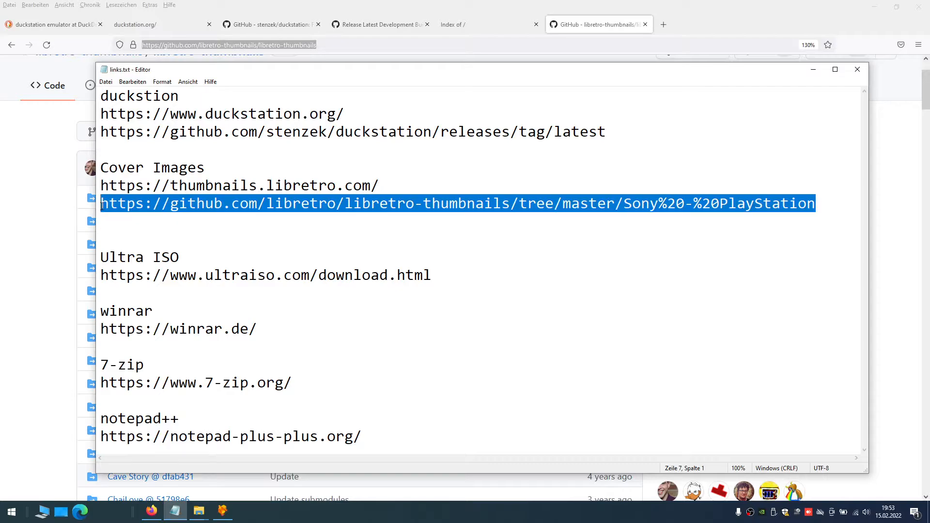
pyautogui.hotkey('ctrl', 'v')
pyautogui.click(813, 69)
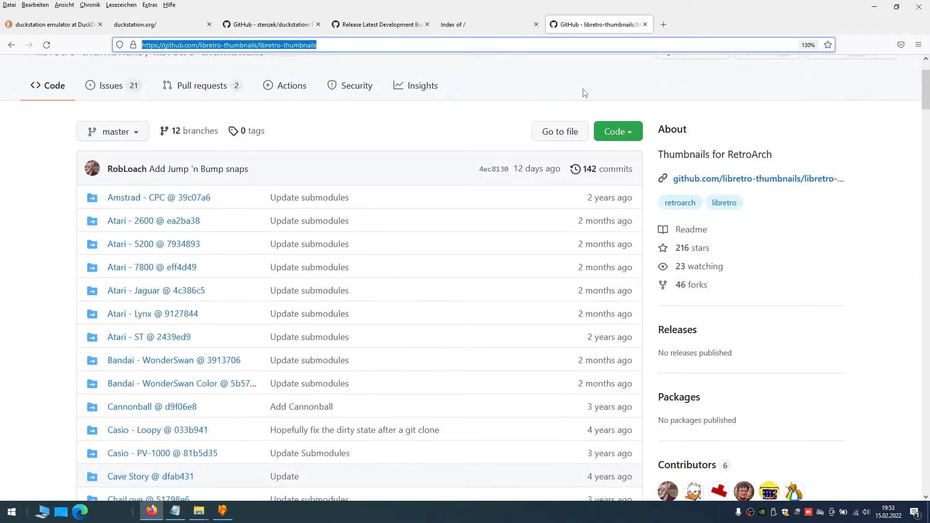
# Enlarge the repository page to 150% and open its Sony - PlayStation folder
pyautogui.hotkey('ctrl', '+')
pyautogui.hotkey('ctrl', '+')
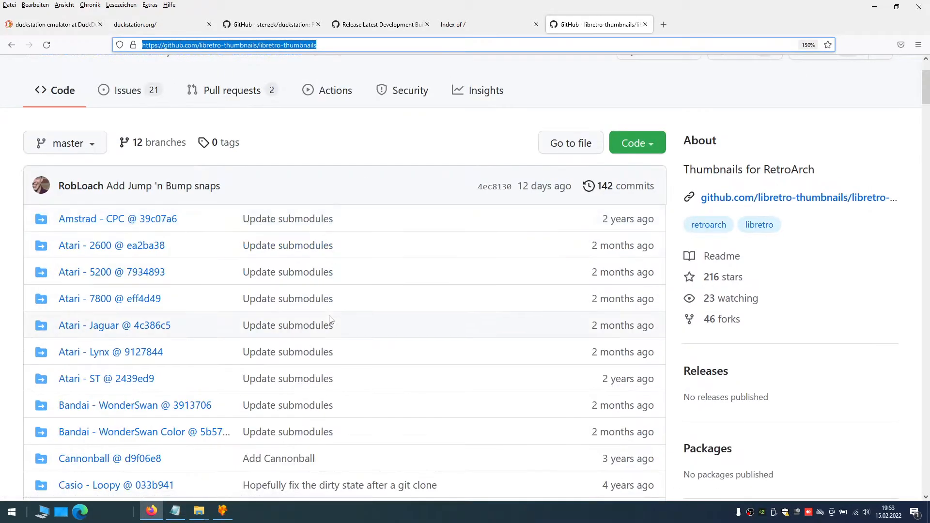
pyautogui.scroll(-5, 237, 335)
pyautogui.scroll(-15, 233, 338)
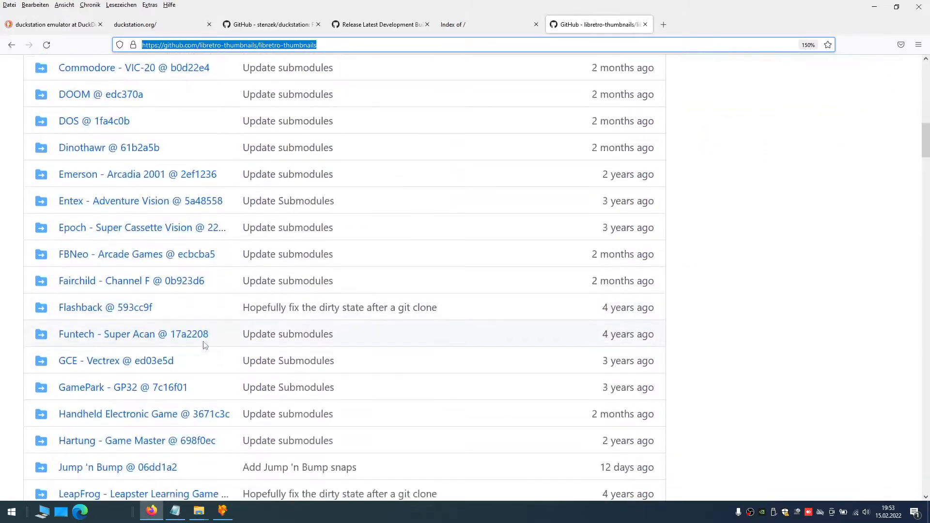
pyautogui.scroll(-15, 203, 349)
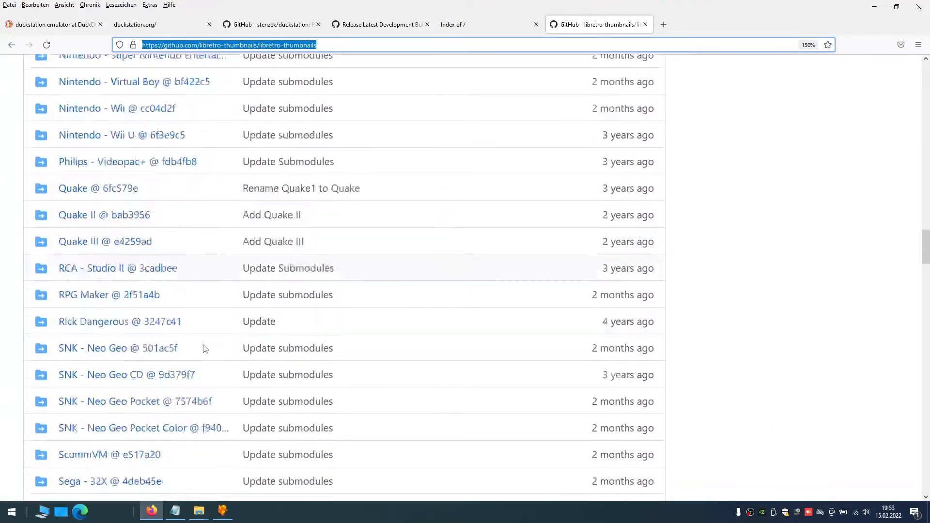
pyautogui.scroll(-9, 205, 349)
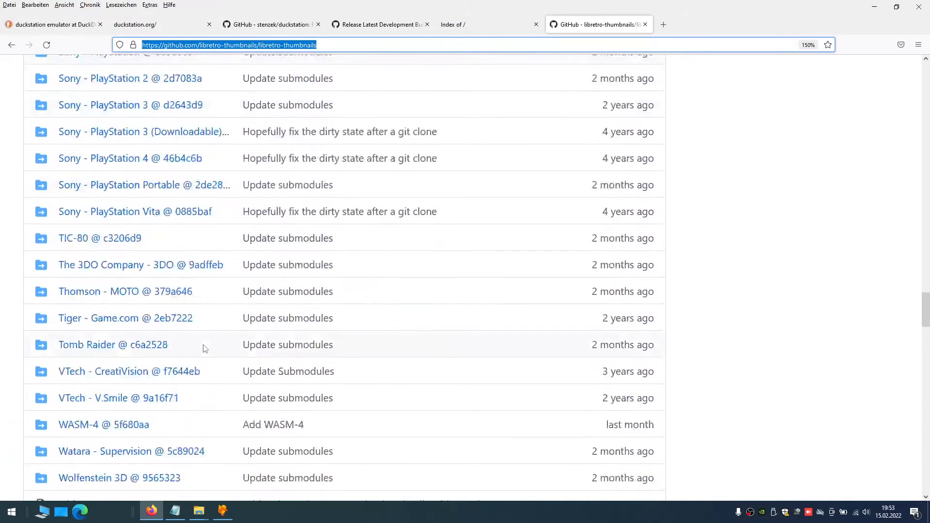
pyautogui.scroll(4, 202, 349)
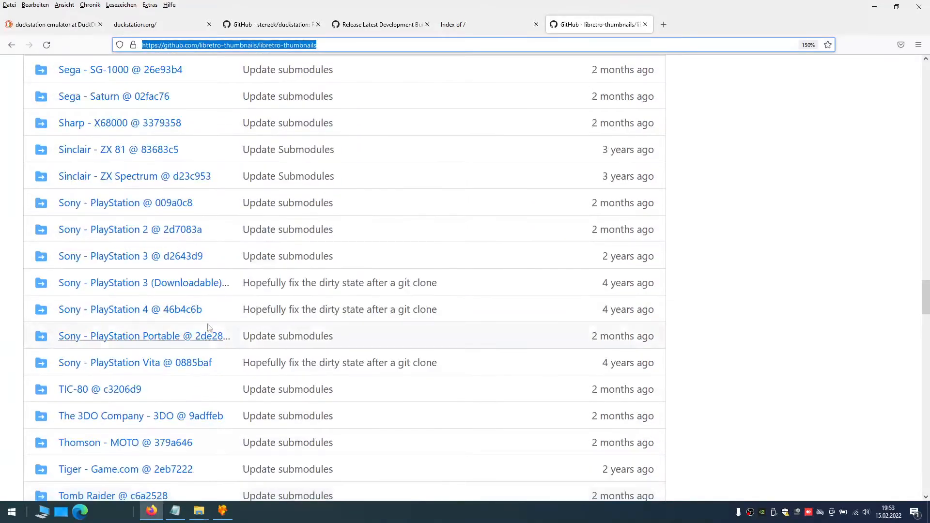
pyautogui.click(122, 203)
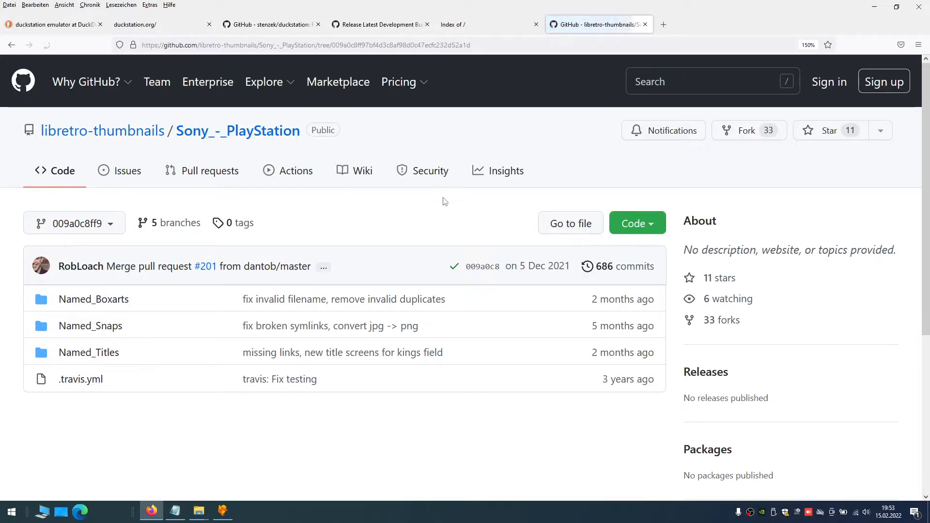
# Open the Named_Boxarts folder in a separate tab, look over its file list, and close that tab
pyautogui.rightClick(114, 306)
pyautogui.click(129, 310)
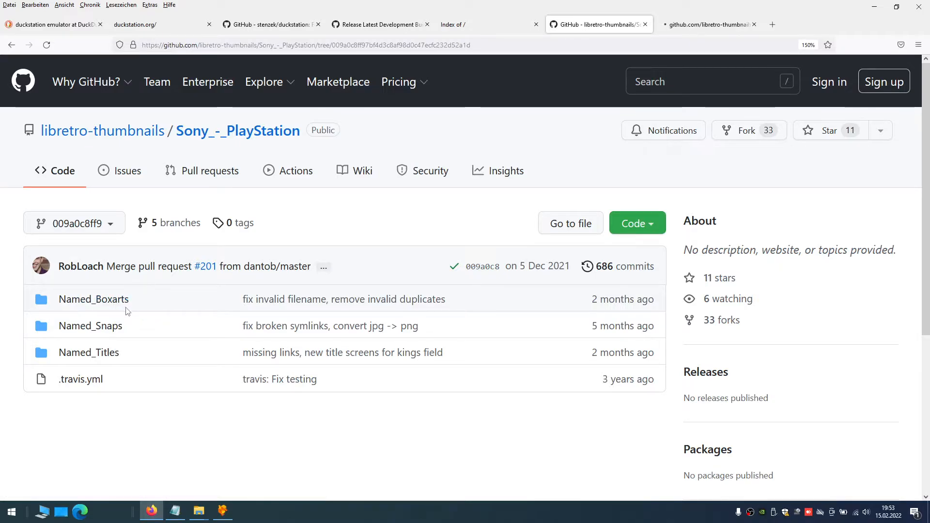
pyautogui.click(707, 25)
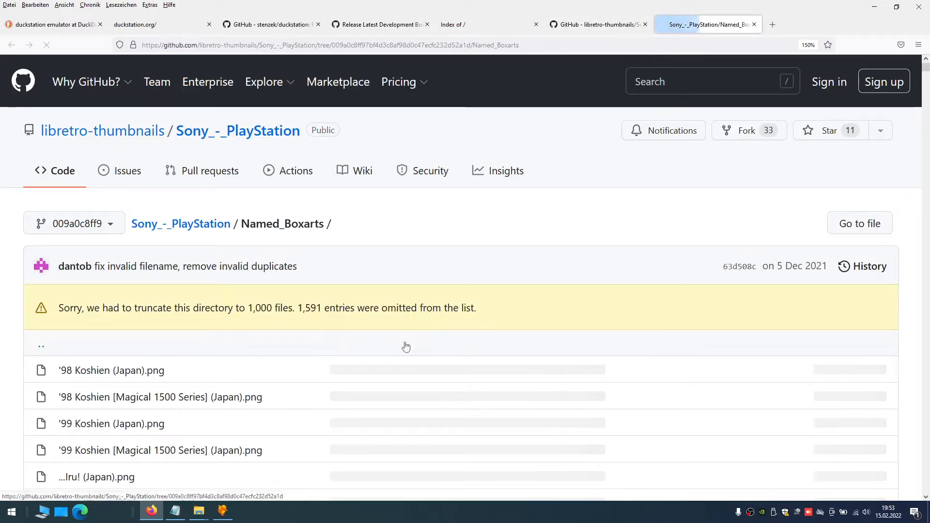
pyautogui.scroll(-2, 406, 346)
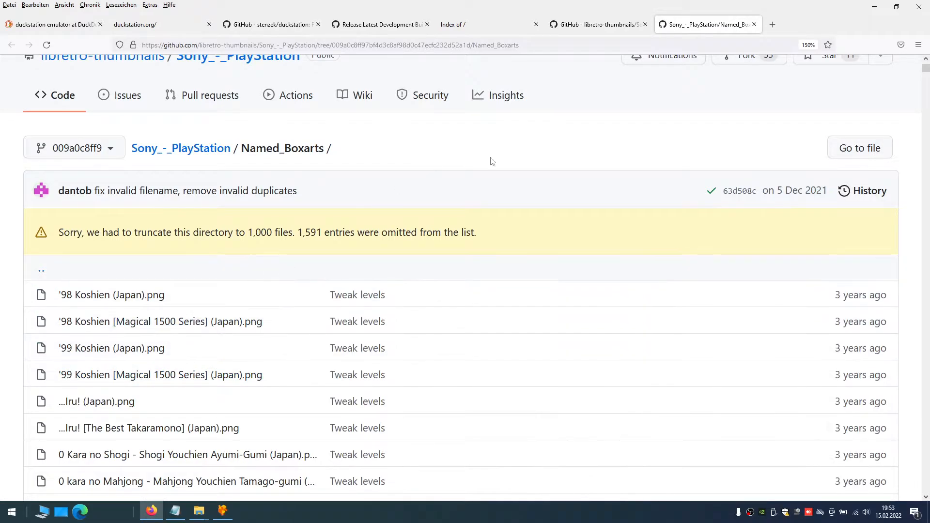
pyautogui.scroll(2, 637, 174)
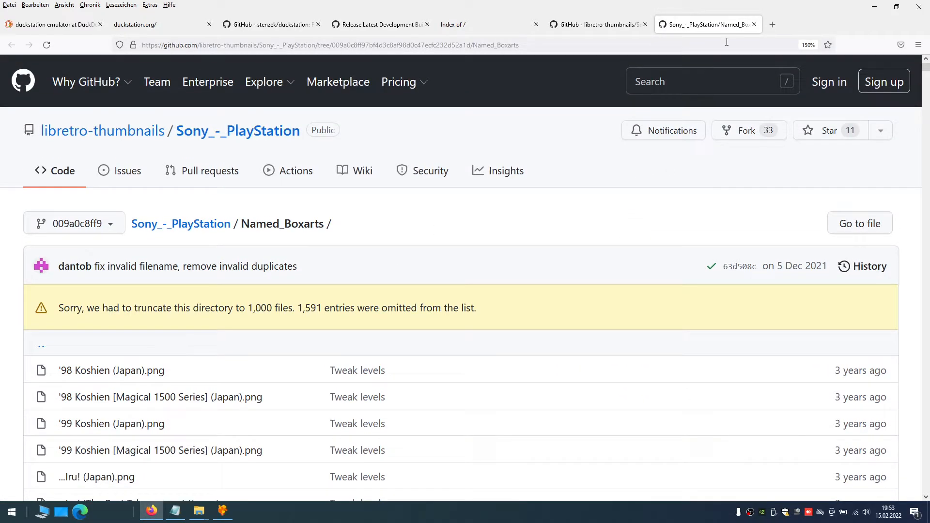
pyautogui.click(754, 24)
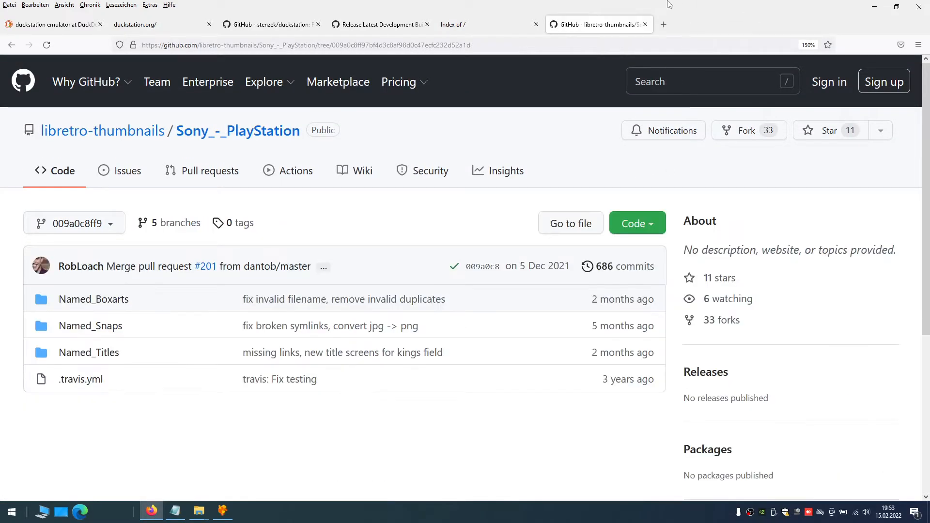
# Download the Sony_-_PlayStation repository as a ZIP and minimize the browser
pyautogui.click(653, 224)
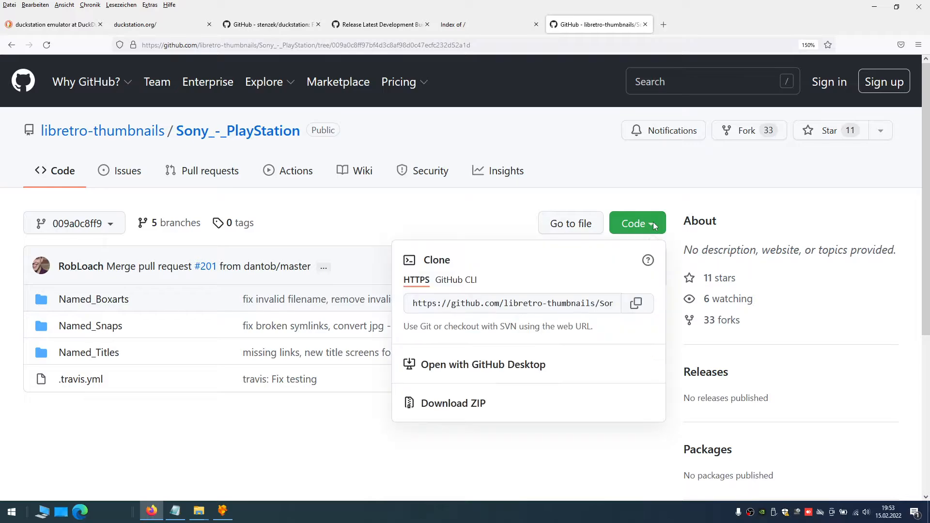
pyautogui.click(458, 410)
pyautogui.moveTo(149, 432); pyautogui.dragTo(104, 301)
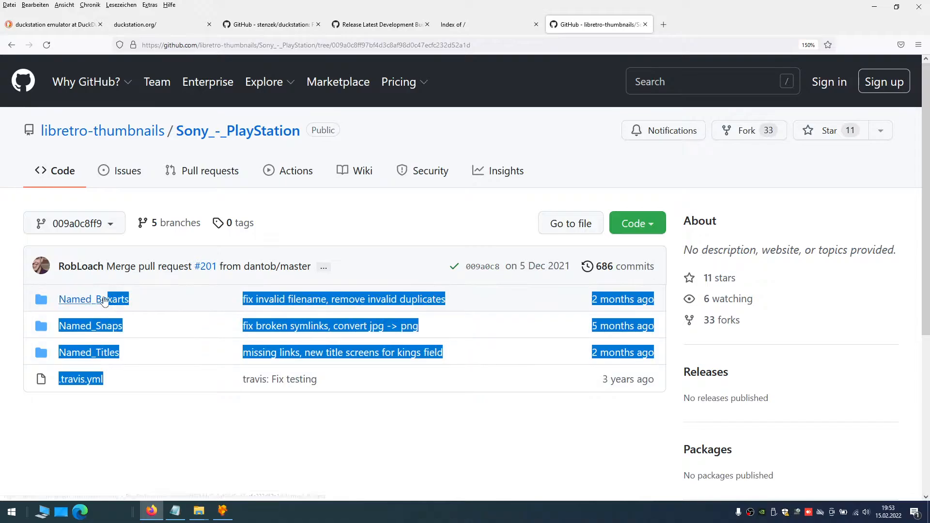
pyautogui.click(137, 449)
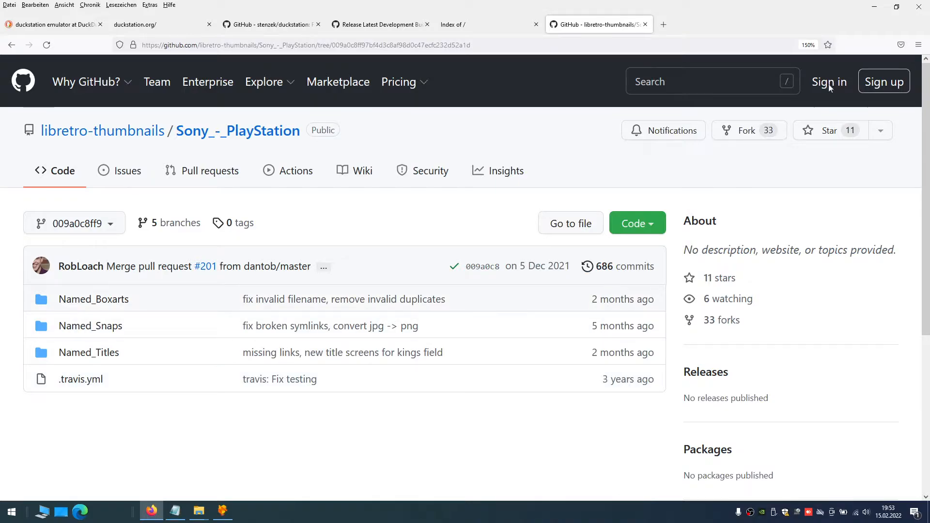
pyautogui.click(874, 7)
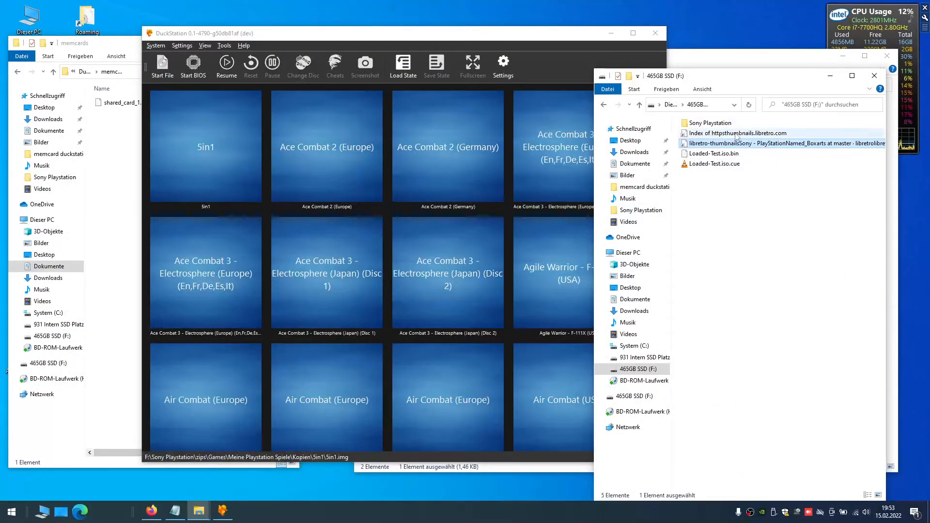
# Open Named_Boxarts in the extracted Sony_-_PlayStation folder under Sony Playstation, zips, cover
pyautogui.doubleClick(705, 124)
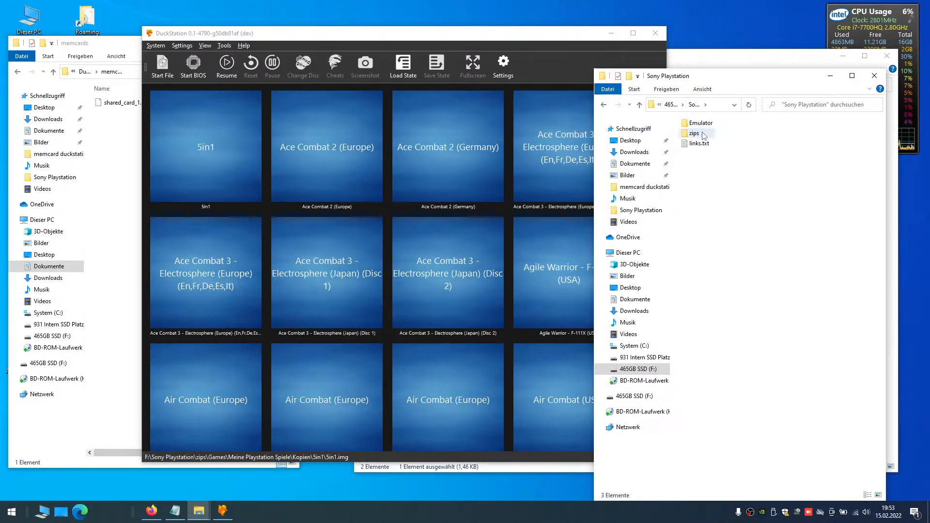
pyautogui.doubleClick(696, 133)
pyautogui.doubleClick(707, 134)
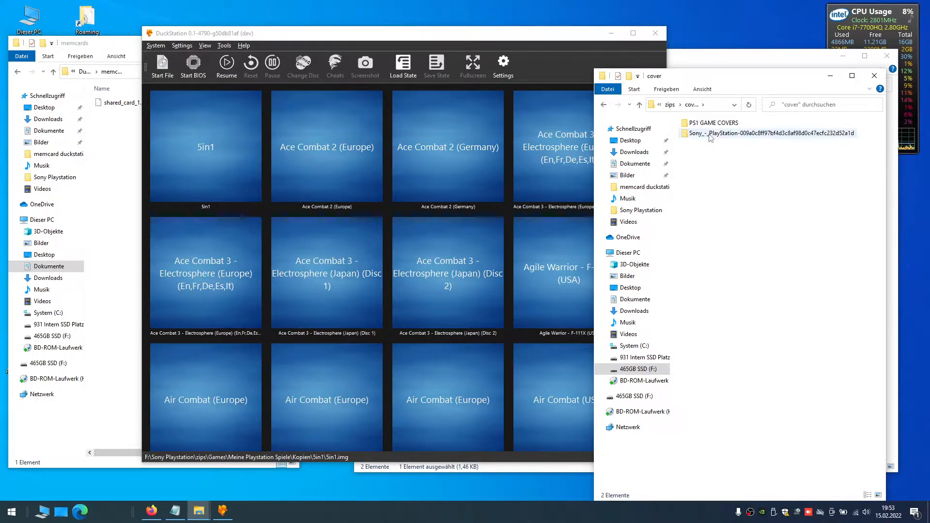
pyautogui.doubleClick(710, 135)
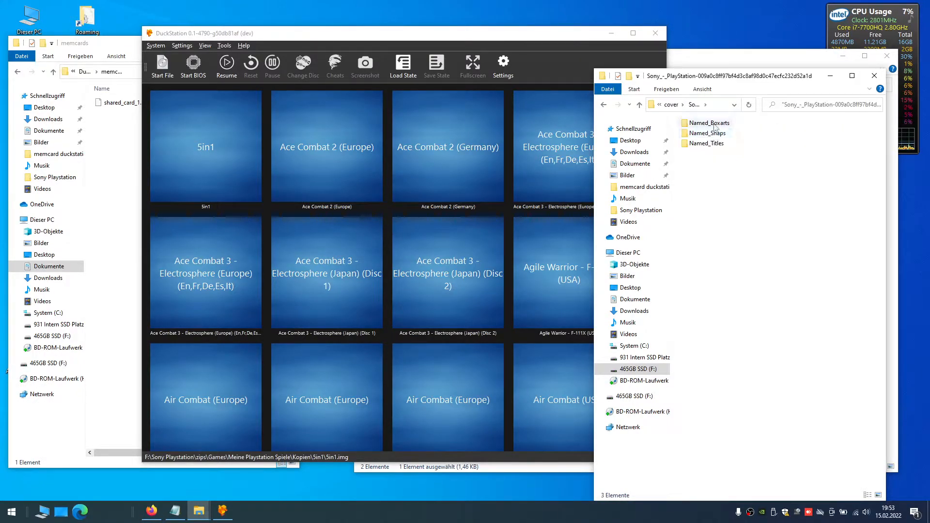
pyautogui.click(715, 126)
pyautogui.doubleClick(715, 127)
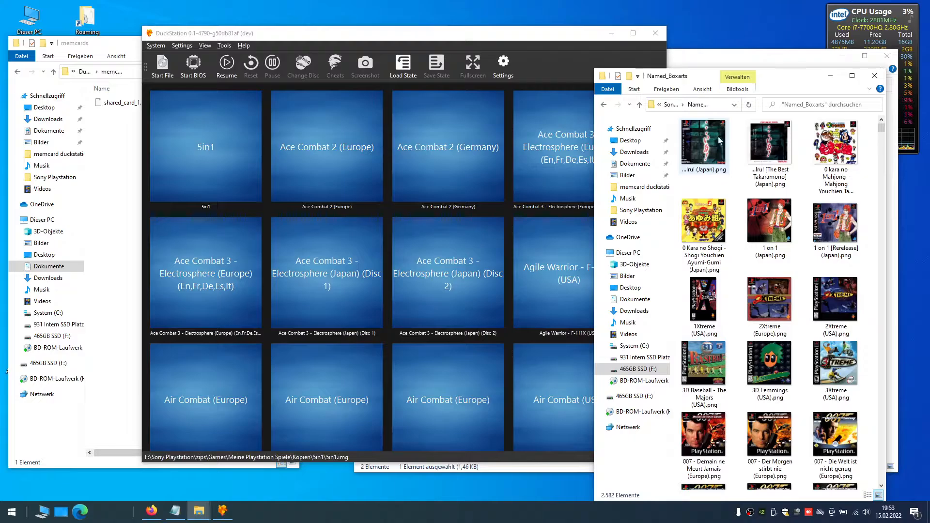
# Preview several box art images starting with ...Iru! (Japan).png, and close the image viewer
pyautogui.click(707, 139)
pyautogui.doubleClick(707, 139)
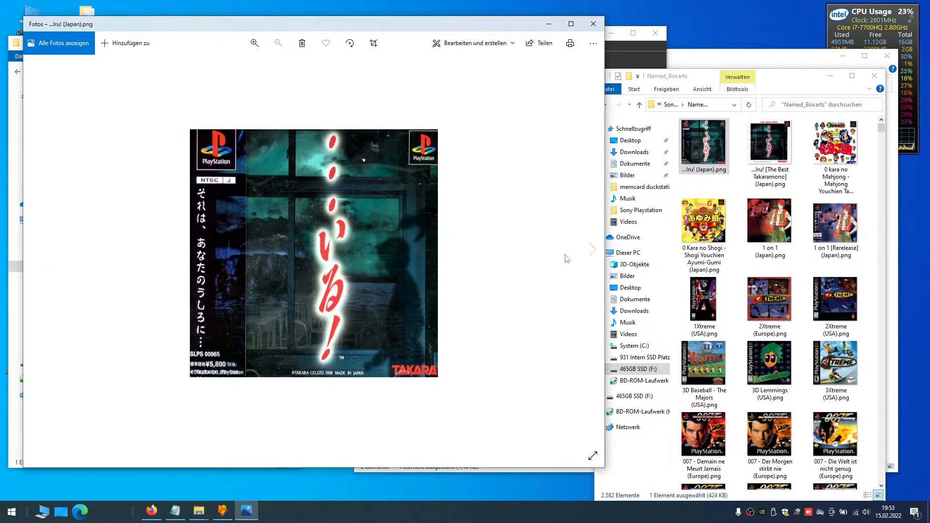
pyautogui.click(590, 251)
pyautogui.click(591, 250)
pyautogui.click(590, 250)
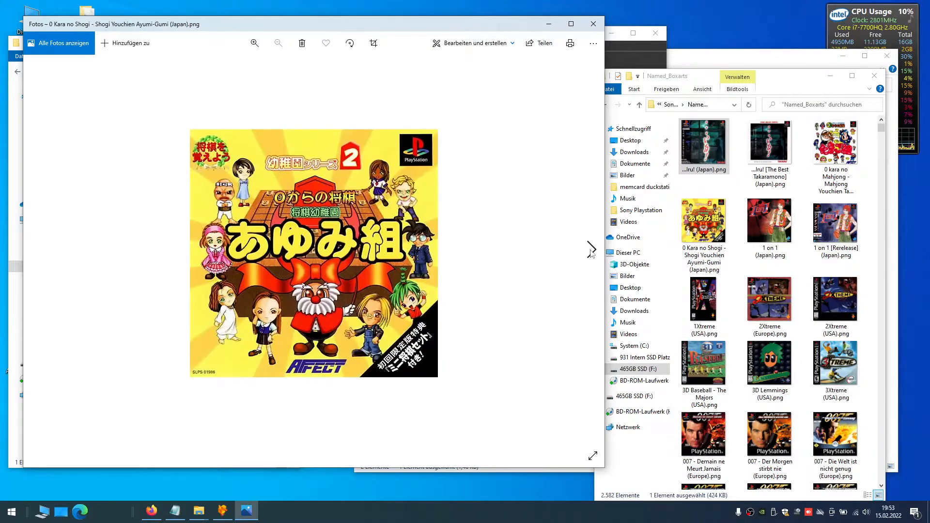
pyautogui.click(590, 250)
pyautogui.click(590, 250)
pyautogui.click(591, 250)
pyautogui.click(593, 24)
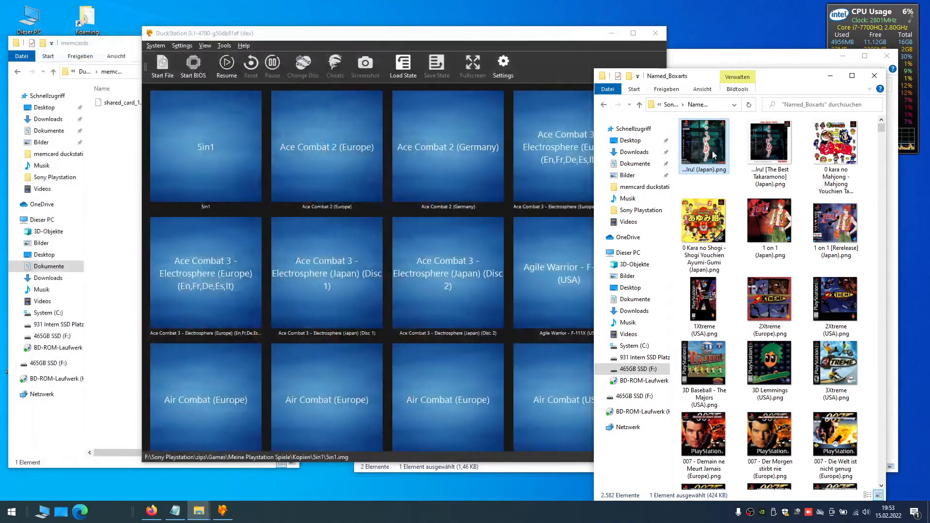
# Copy all box art images from Named_Boxarts into the covers folder of DuckStation and close the Named_Boxarts window
pyautogui.hotkey('ctrl', 'a')
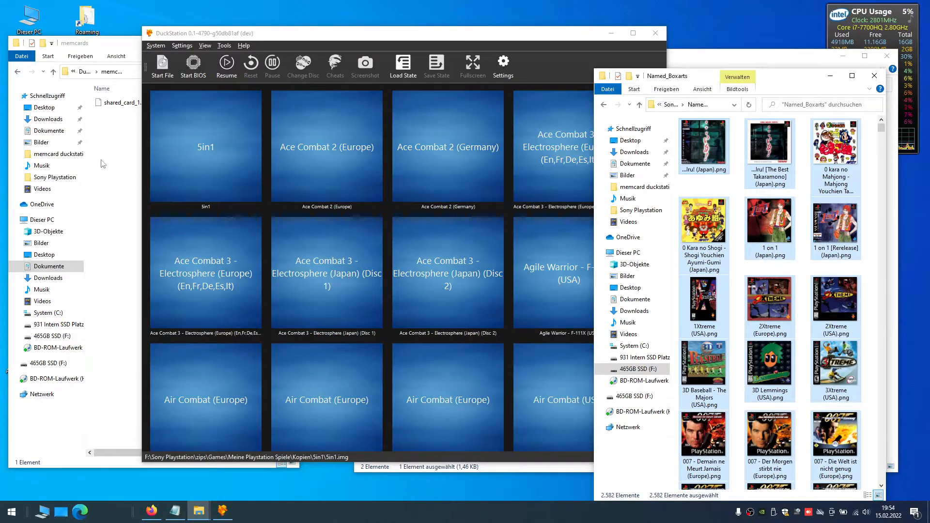
pyautogui.click(119, 148)
pyautogui.click(85, 71)
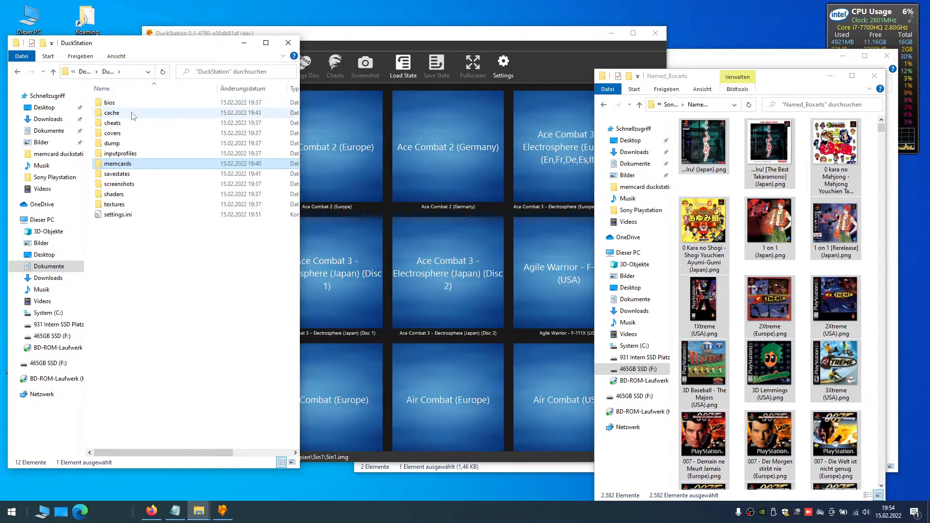
pyautogui.doubleClick(131, 133)
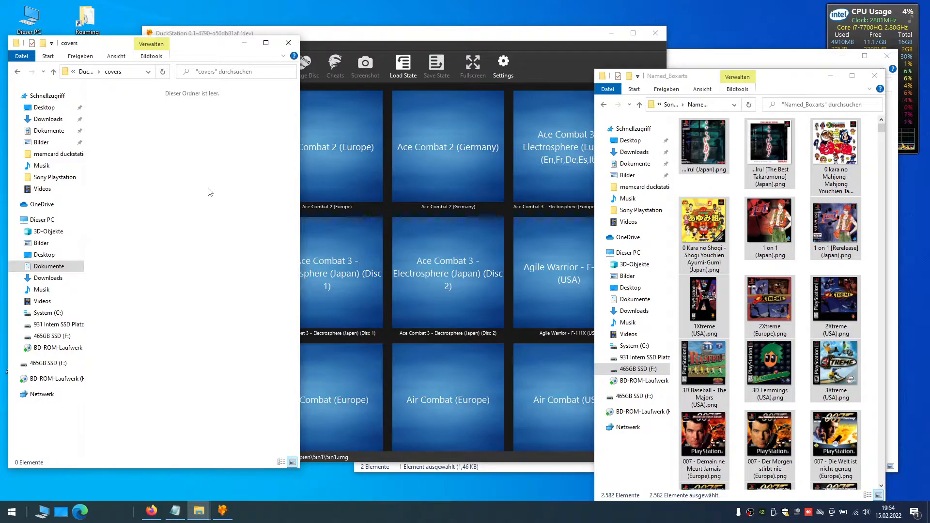
pyautogui.hotkey('ctrl', 'v')
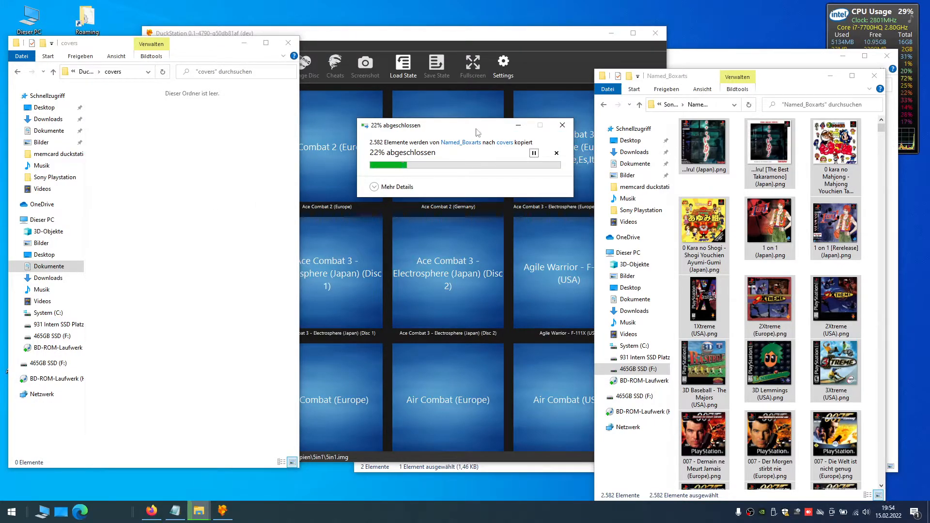
pyautogui.moveTo(478, 132); pyautogui.dragTo(274, 218)
pyautogui.click(874, 76)
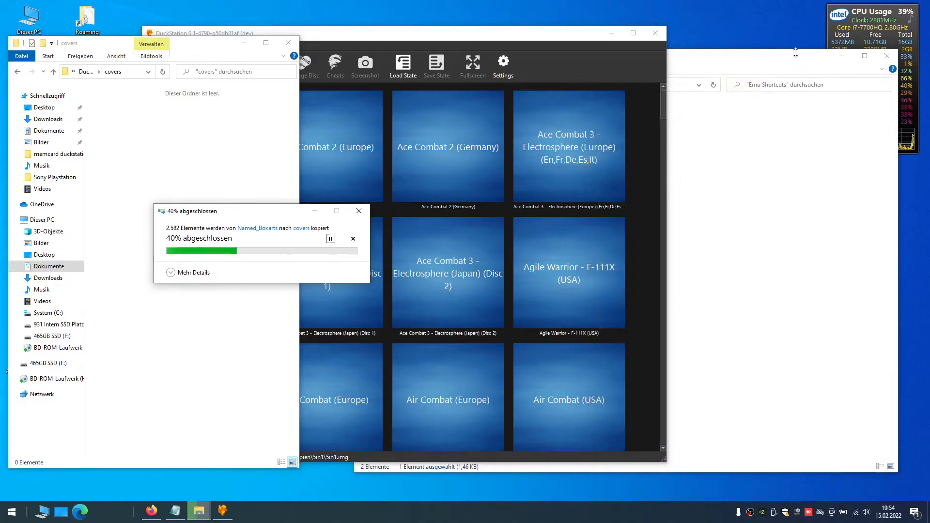
# Reposition the Emu Shortcuts and DuckStation windows so that the covers folder window is uncovered
pyautogui.moveTo(796, 53); pyautogui.dragTo(801, 57)
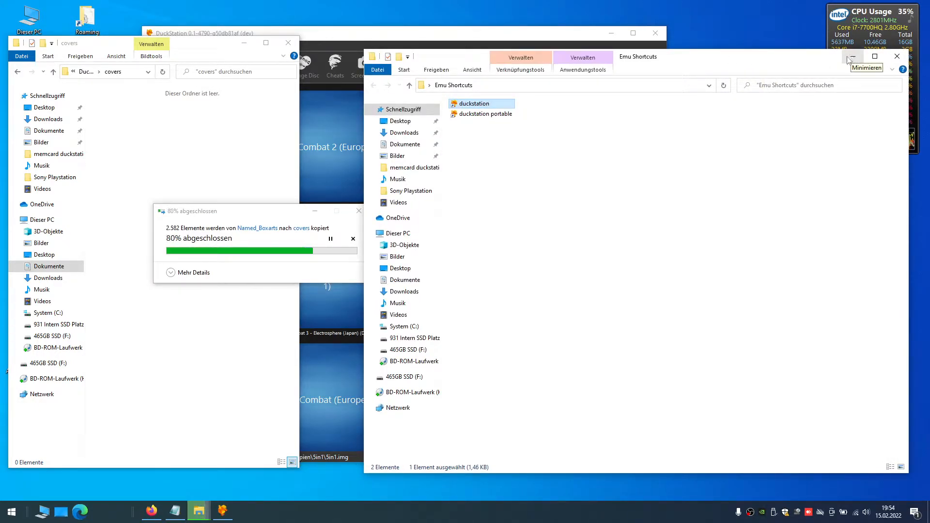
pyautogui.moveTo(848, 59); pyautogui.dragTo(859, 58)
pyautogui.click(358, 103)
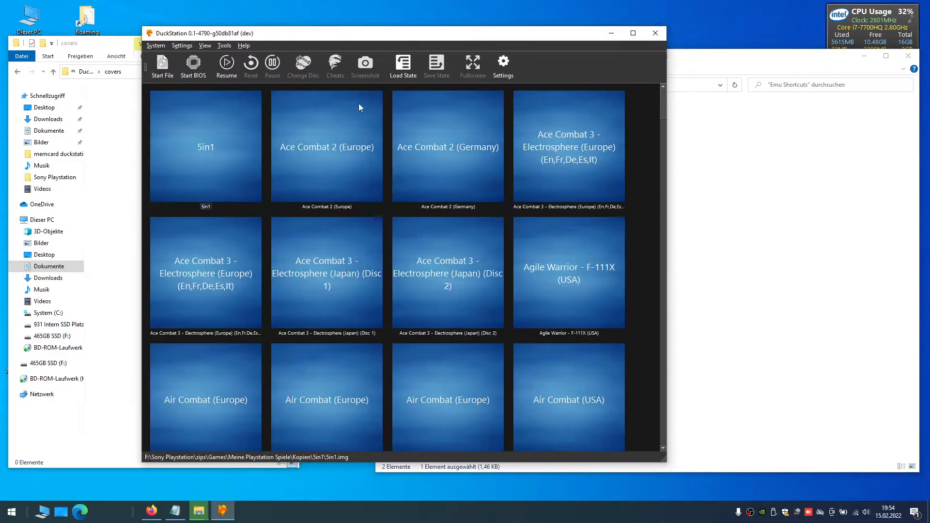
pyautogui.moveTo(388, 38); pyautogui.dragTo(553, 39)
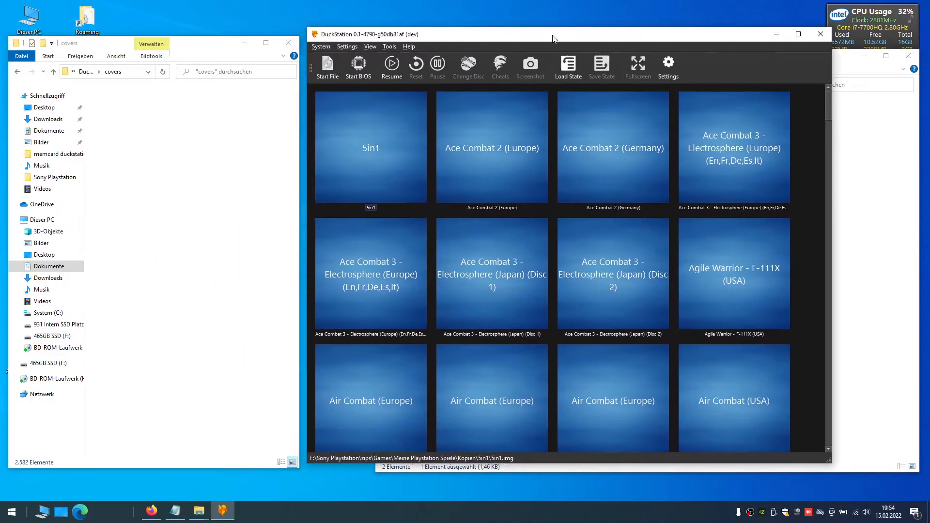
# Check the copied cover images in the covers folder and close its window
pyautogui.click(209, 211)
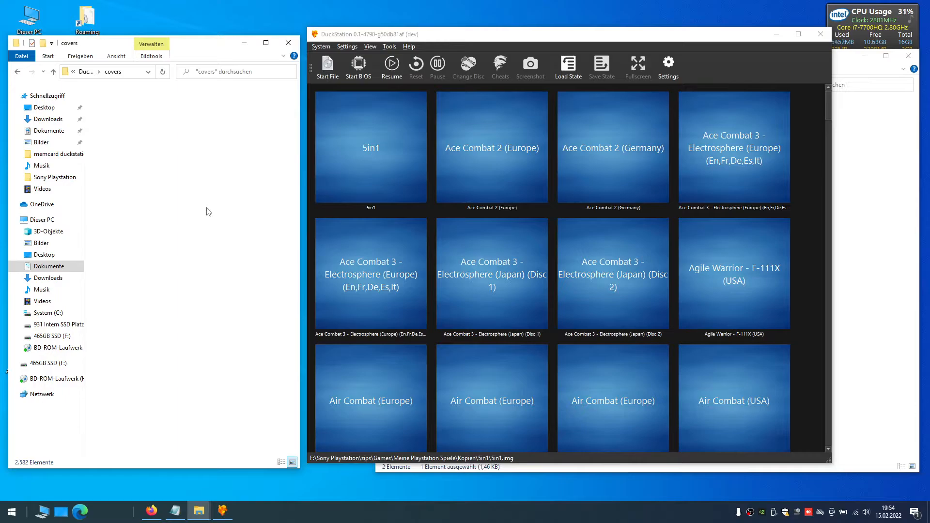
pyautogui.hotkey('ctrl', 'a')
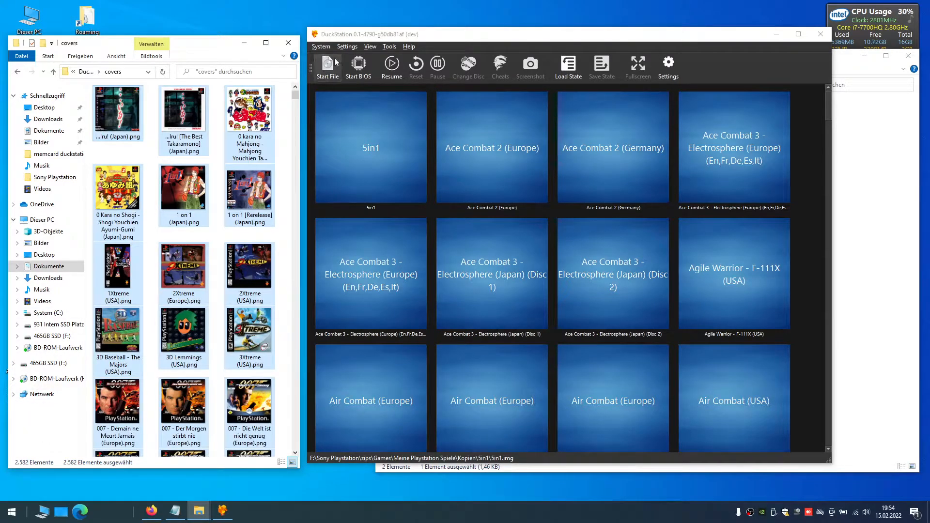
pyautogui.click(289, 145)
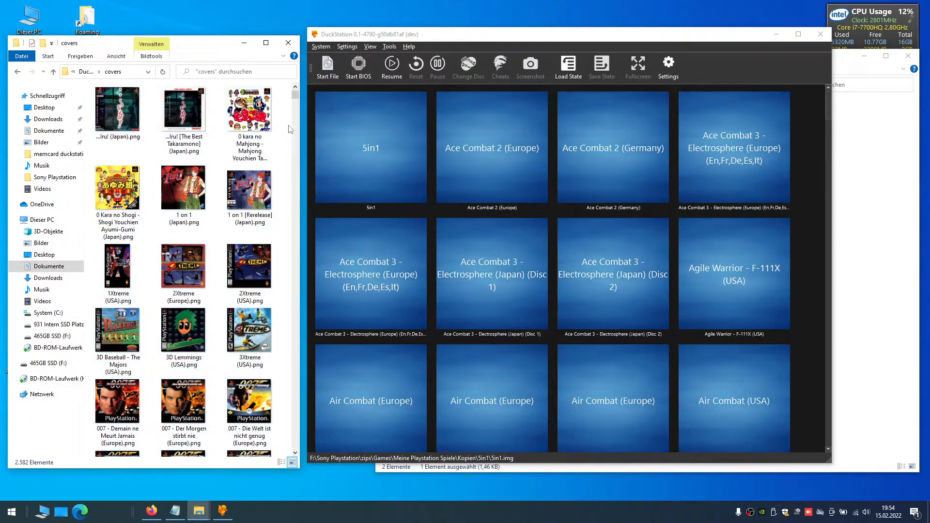
pyautogui.click(288, 43)
# Close DuckStation and relaunch the standard version from its duckstation shortcut in Emu Shortcuts to reload the game grid
pyautogui.moveTo(769, 34); pyautogui.dragTo(653, 38)
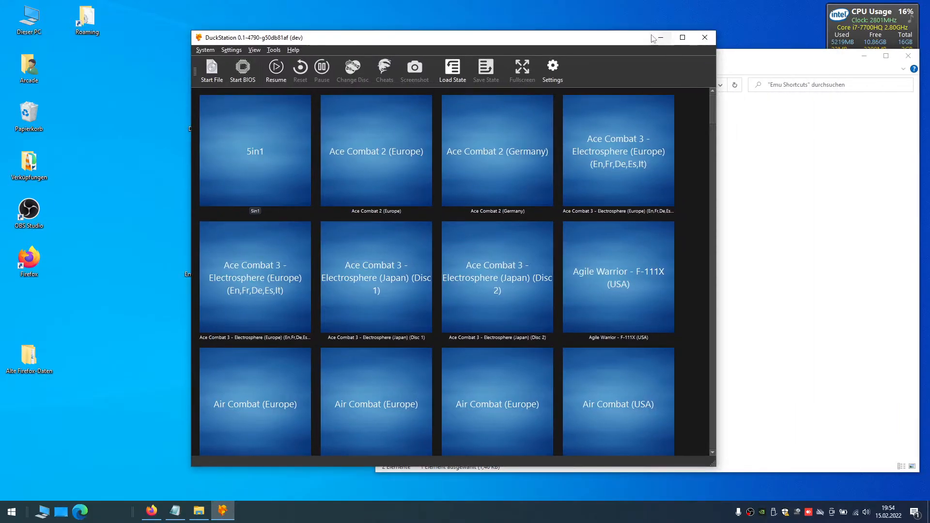
pyautogui.click(705, 38)
pyautogui.doubleClick(490, 103)
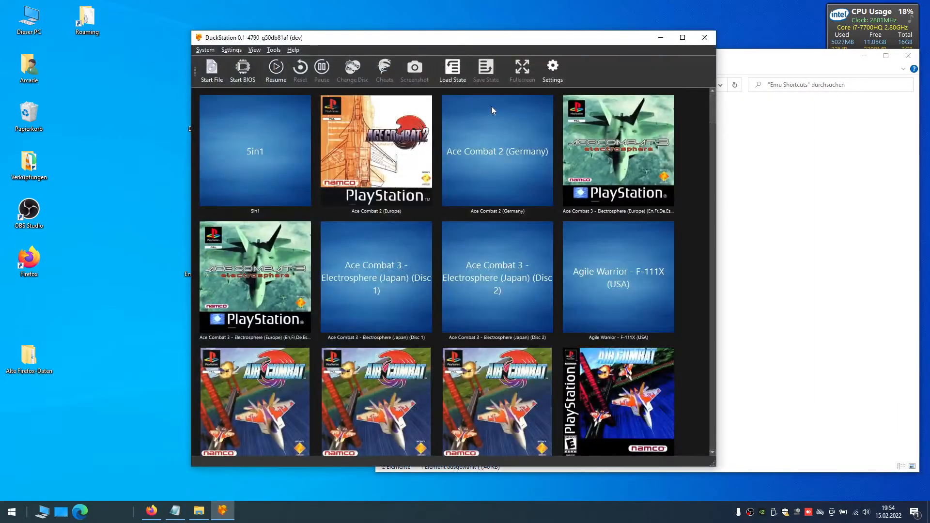
# Maximize the emulator window and look through the game grid to see which titles have cover art
pyautogui.click(683, 38)
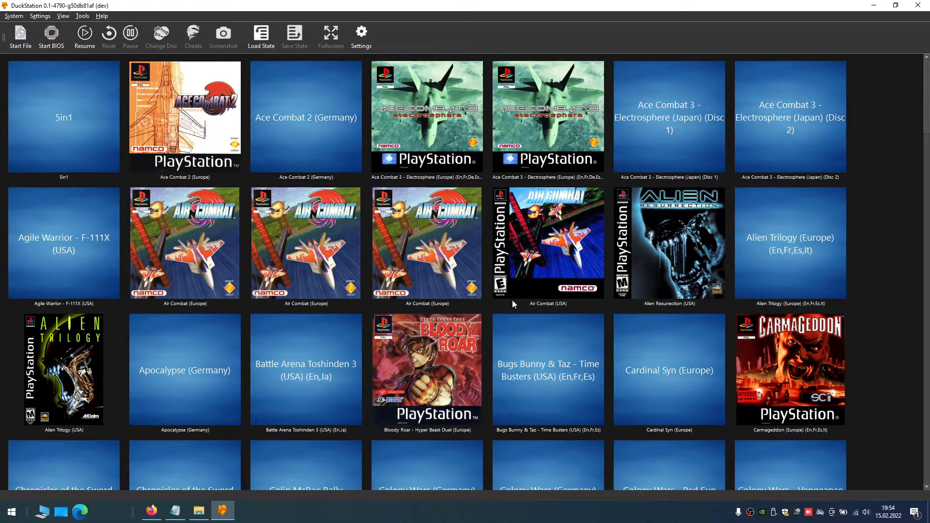
pyautogui.scroll(-15, 516, 288)
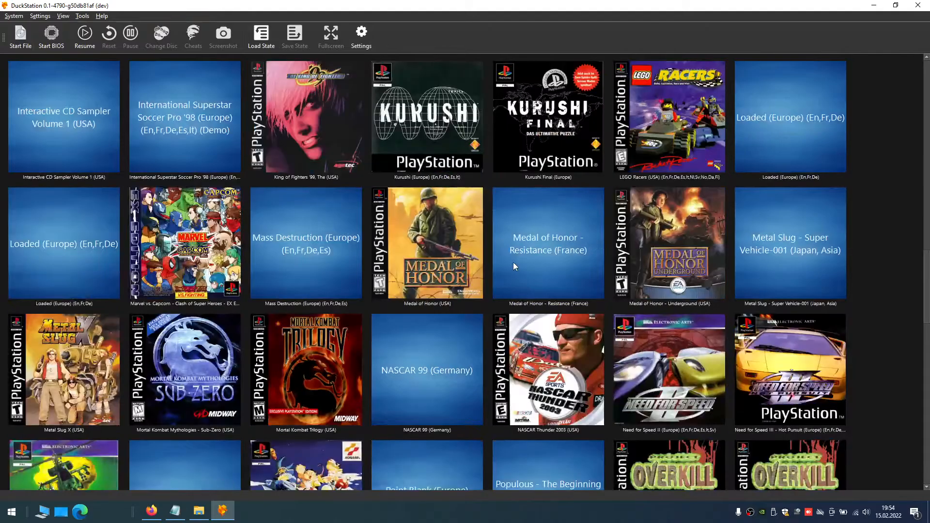
pyautogui.scroll(-10, 535, 337)
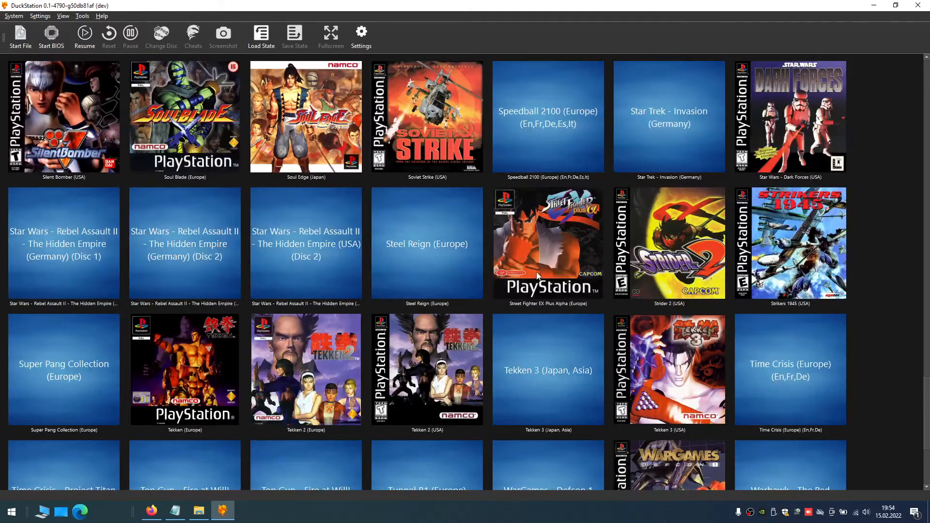
pyautogui.scroll(-2, 536, 275)
pyautogui.scroll(20, 534, 440)
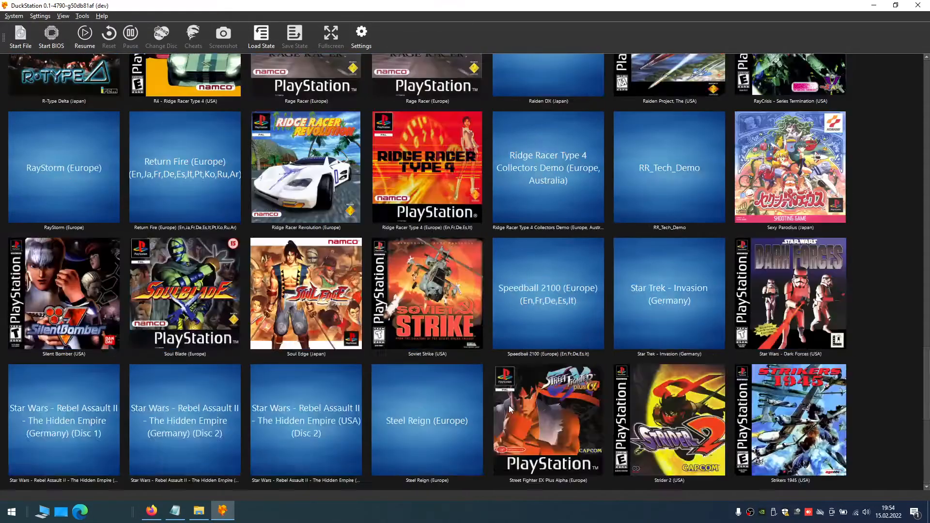
# Switch the game library to the list view and back to the cover grid view
pyautogui.click(63, 16)
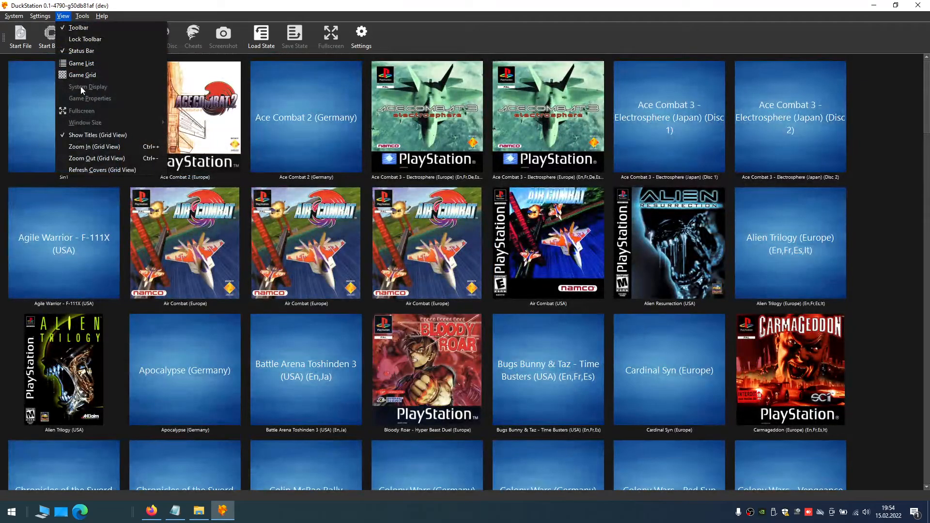
pyautogui.click(86, 63)
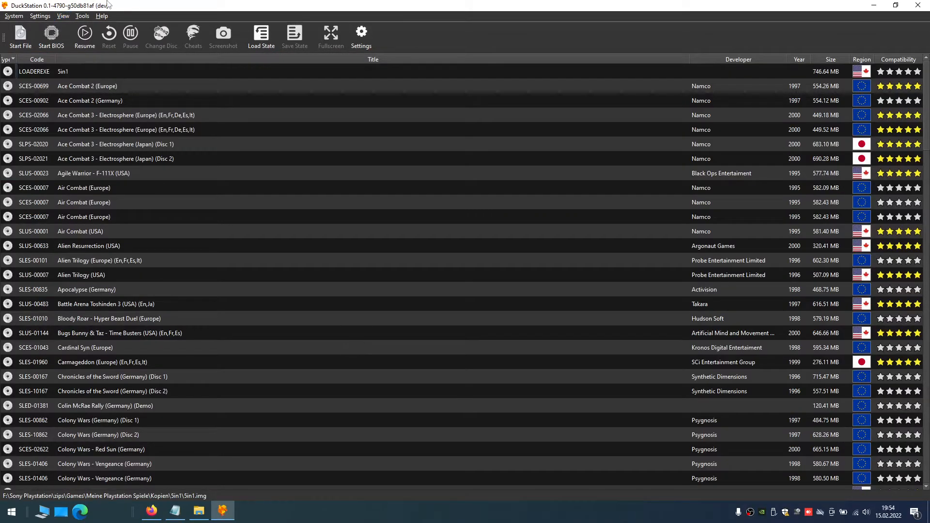
pyautogui.click(63, 16)
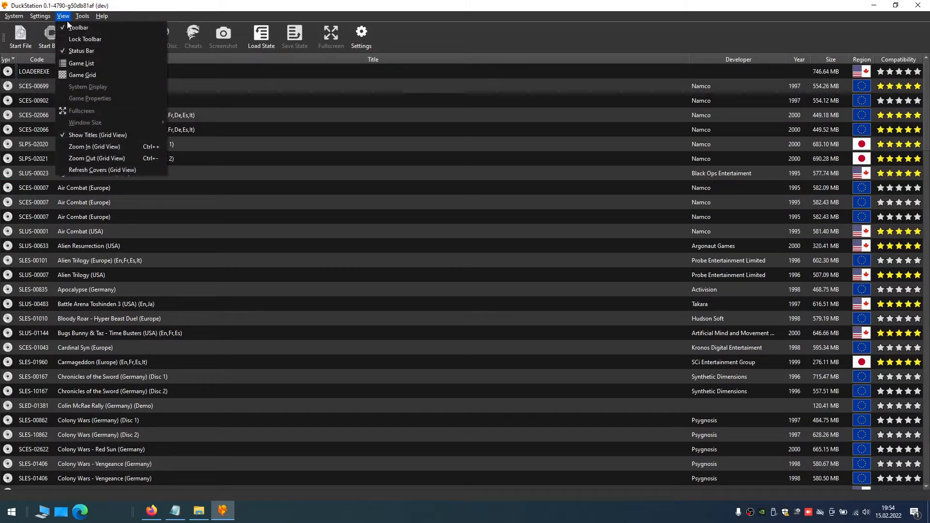
pyautogui.click(87, 74)
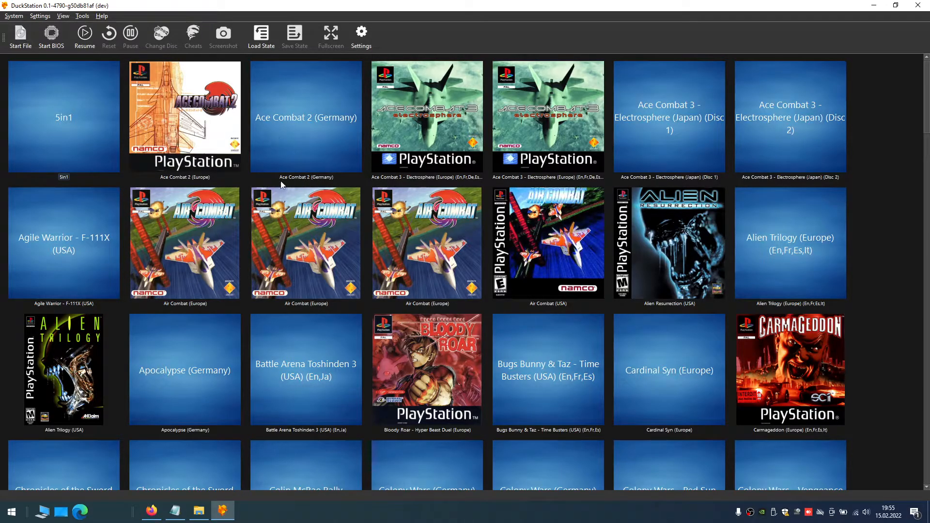
# Start setting a cover image for Ace Combat 2 (Germany) and open the covers folder in the file chooser
pyautogui.click(326, 180)
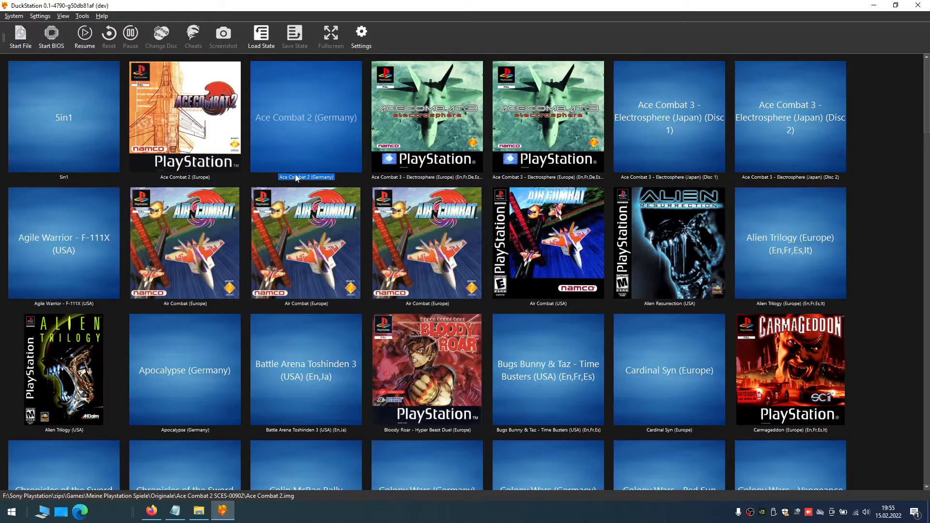
pyautogui.rightClick(304, 146)
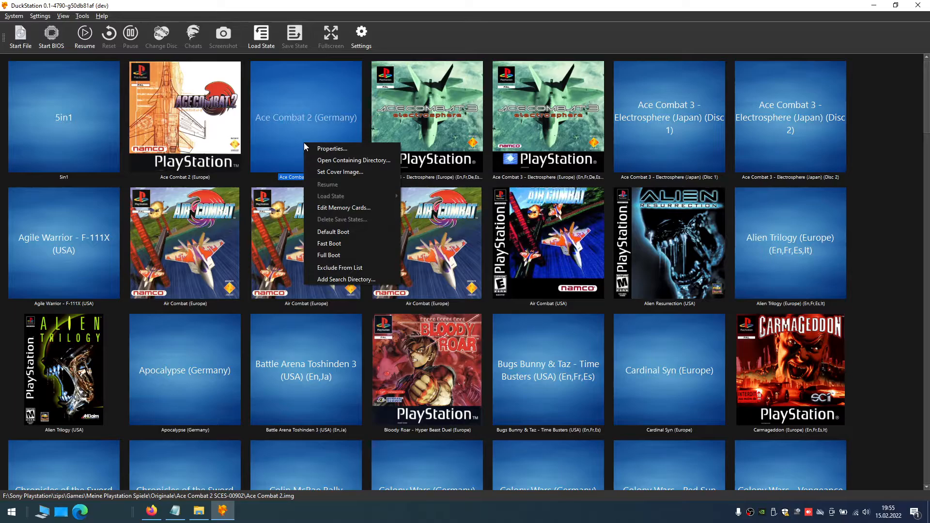
pyautogui.click(337, 172)
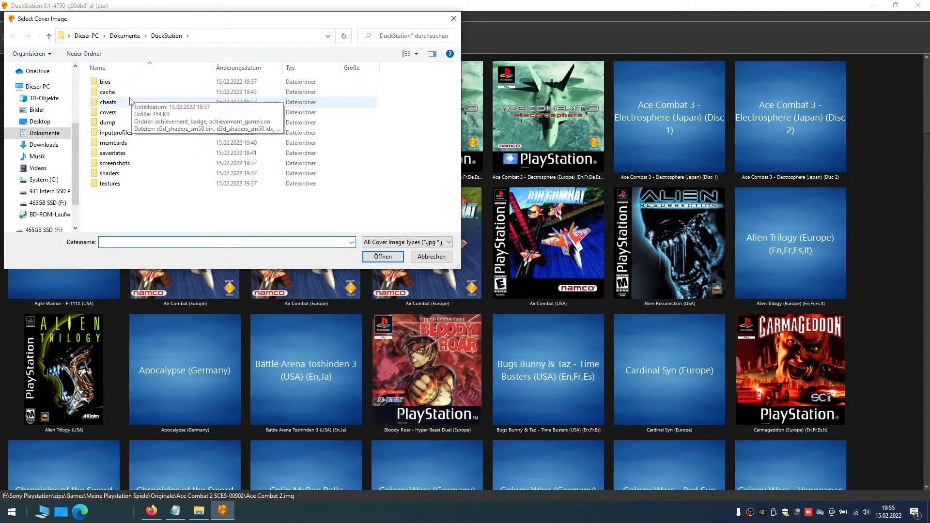
pyautogui.doubleClick(129, 113)
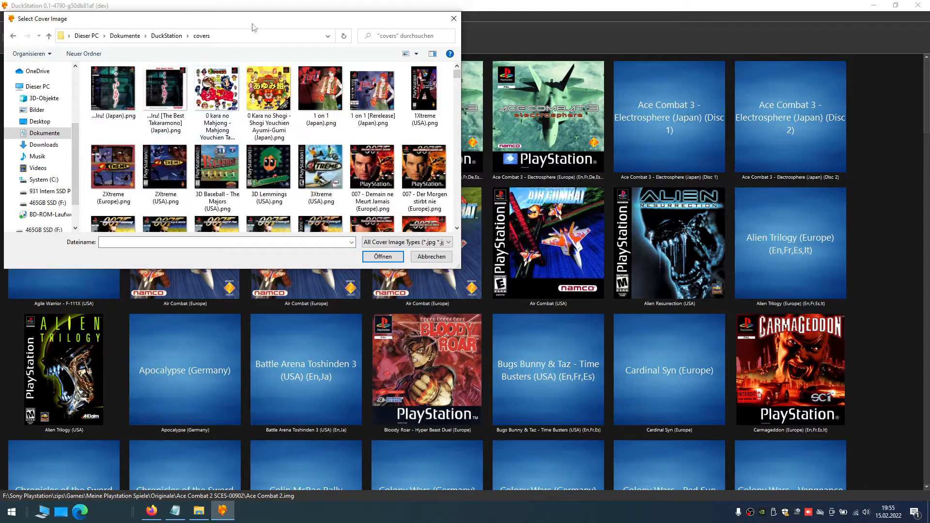
pyautogui.moveTo(253, 22); pyautogui.dragTo(624, 62)
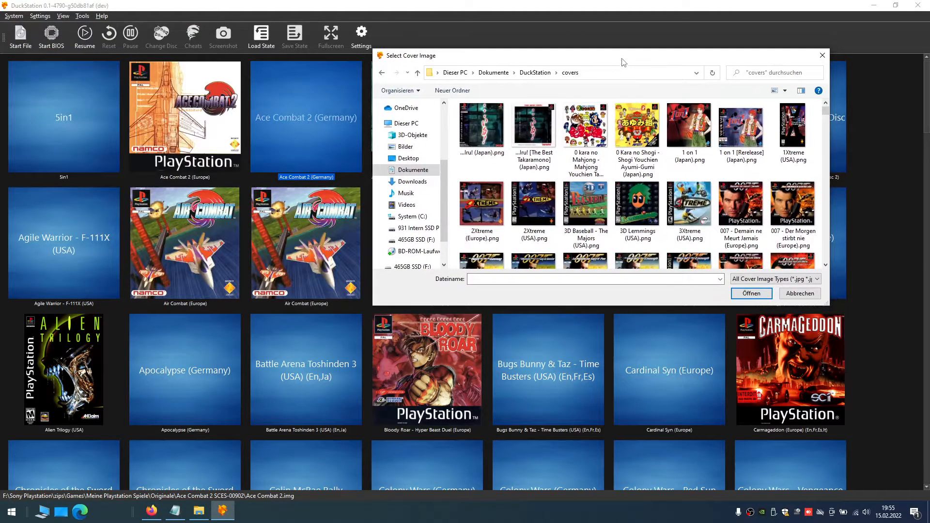
# Assign Ace Combat 2 (Europe).png as the cover image for Ace Combat 2 (Germany)
pyautogui.click(533, 201)
pyautogui.scroll(-3, 537, 198)
pyautogui.click(540, 197)
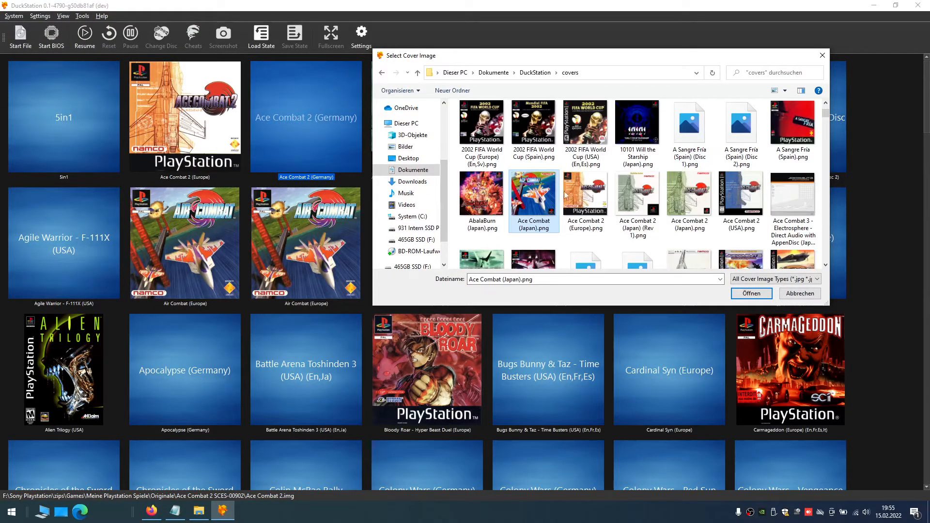
pyautogui.click(592, 204)
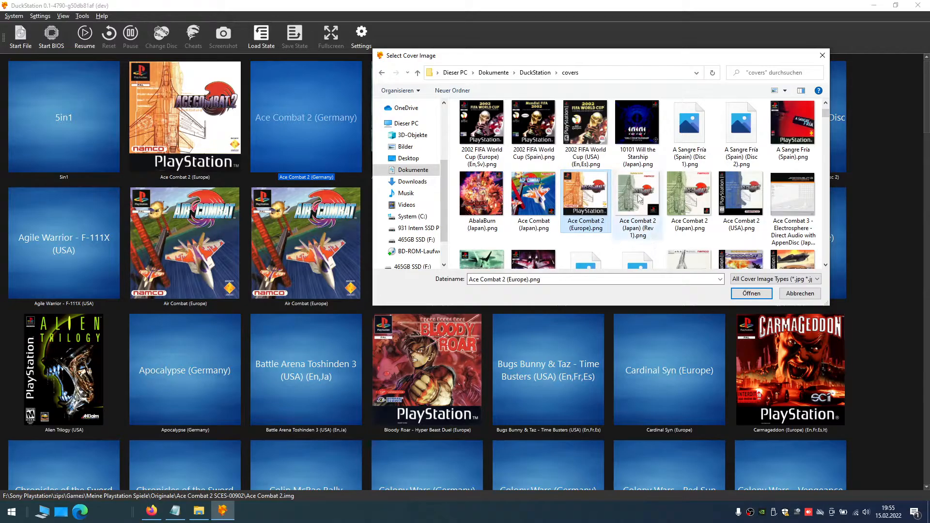
pyautogui.click(689, 196)
pyautogui.click(736, 196)
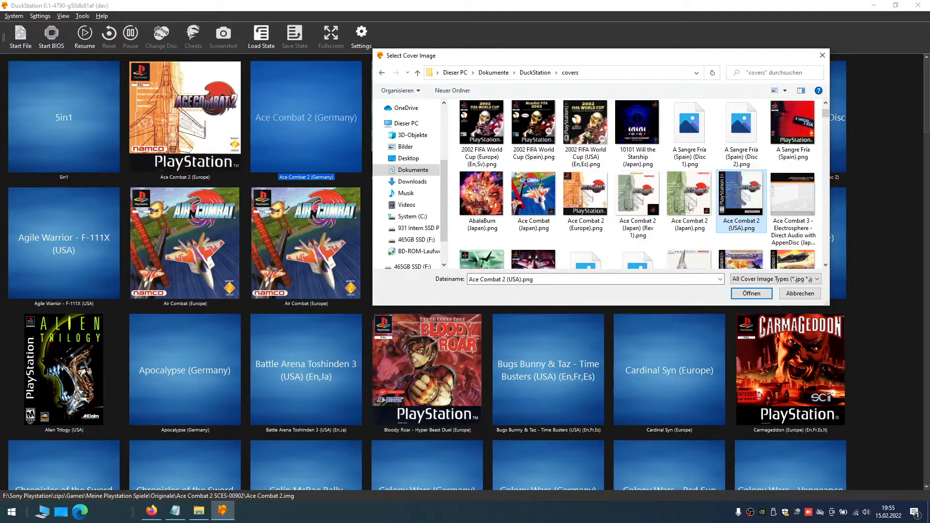
pyautogui.click(593, 202)
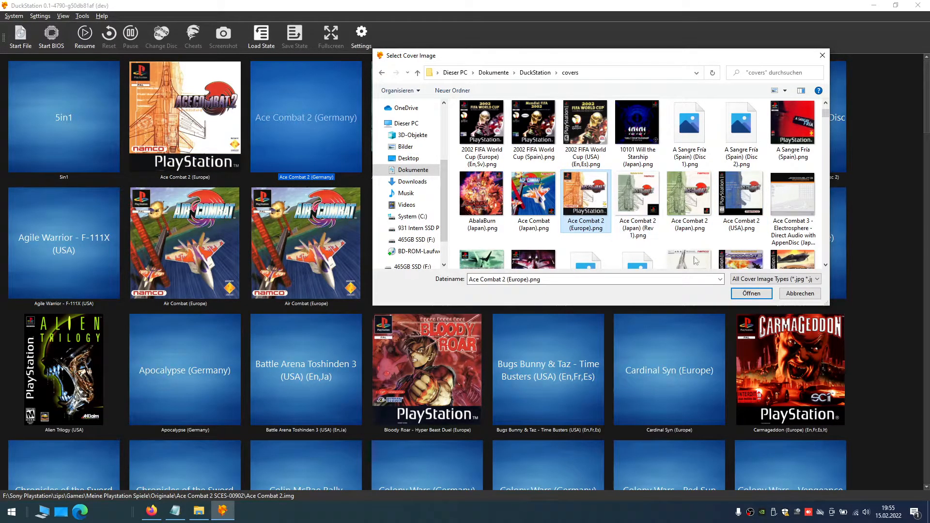
pyautogui.click(750, 294)
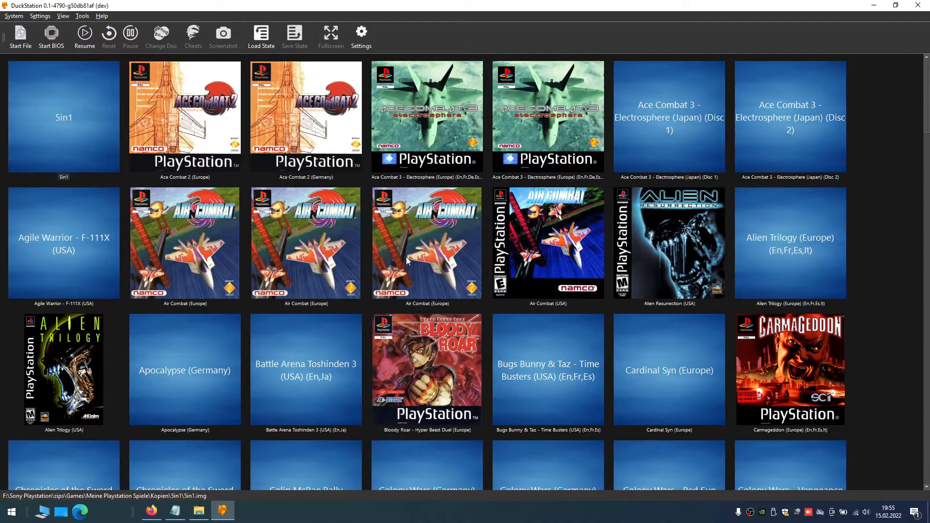
# Find NASCAR 99 (Germany) in the game grid and open the cover image chooser for it
pyautogui.scroll(-15, 499, 304)
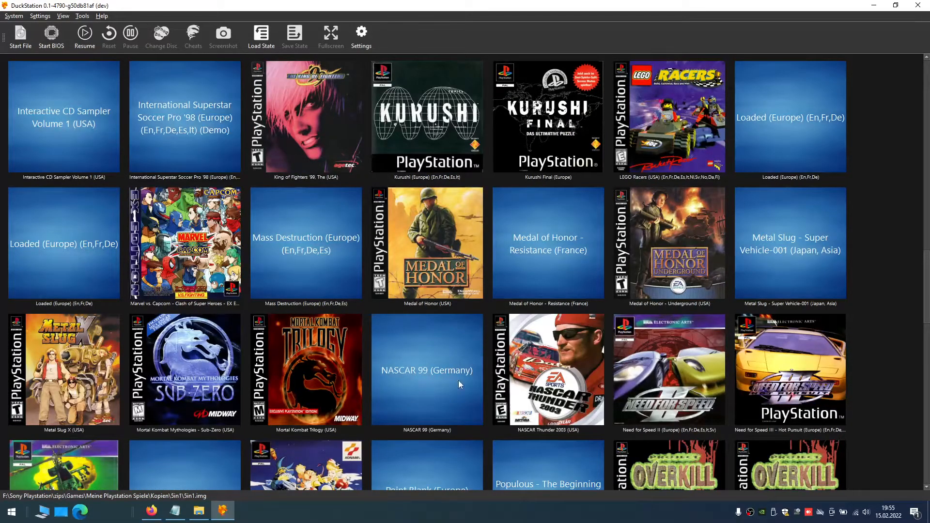
pyautogui.click(418, 388)
pyautogui.rightClick(418, 388)
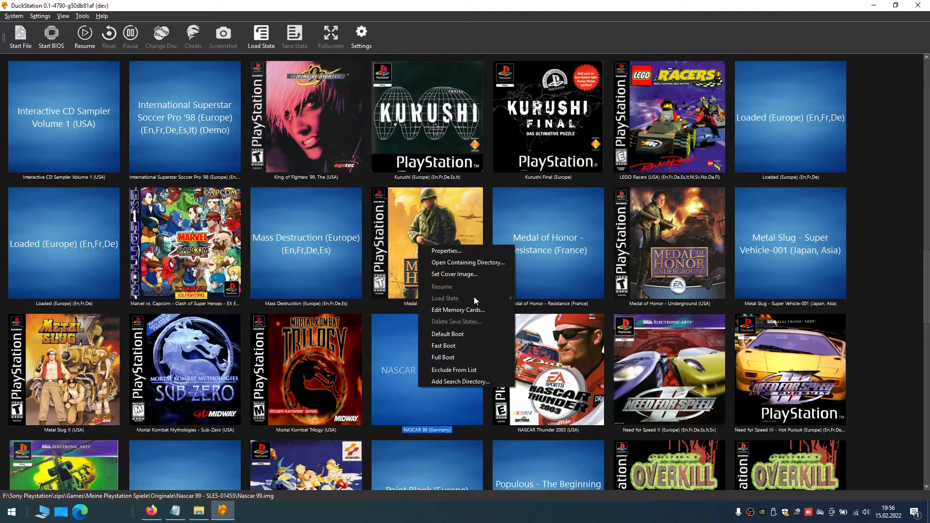
pyautogui.click(457, 433)
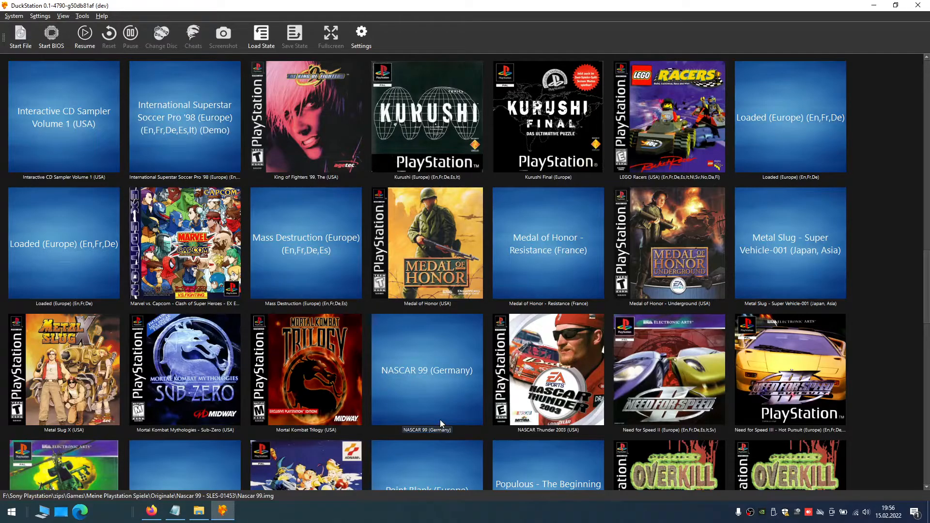
pyautogui.rightClick(424, 365)
pyautogui.click(472, 396)
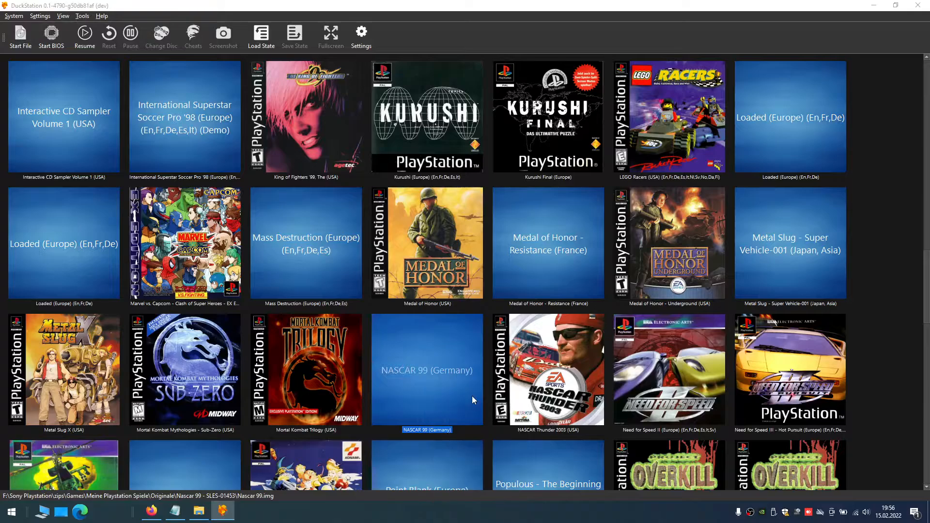
# Find the Nascar files in the covers folder and assign NASCAR 99 (USA).png as the cover for NASCAR 99 (Germany)
pyautogui.click(541, 214)
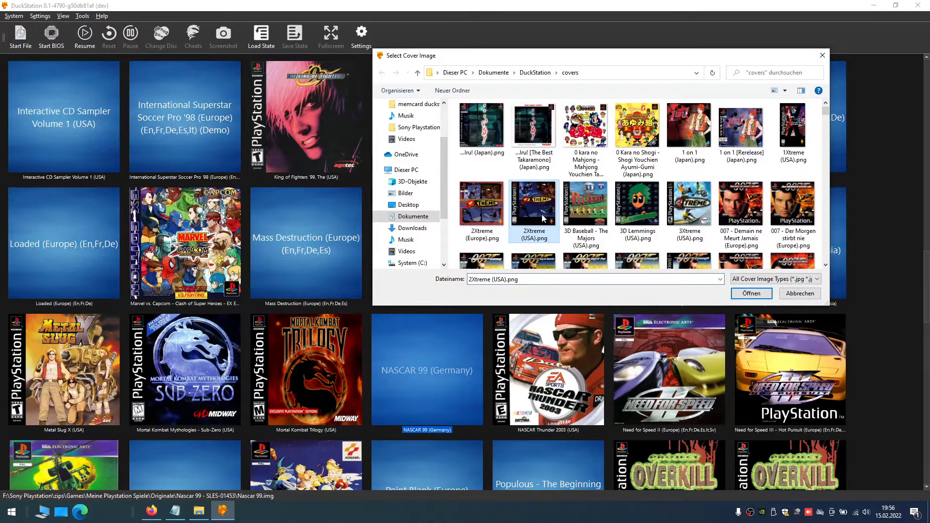
pyautogui.press('n')
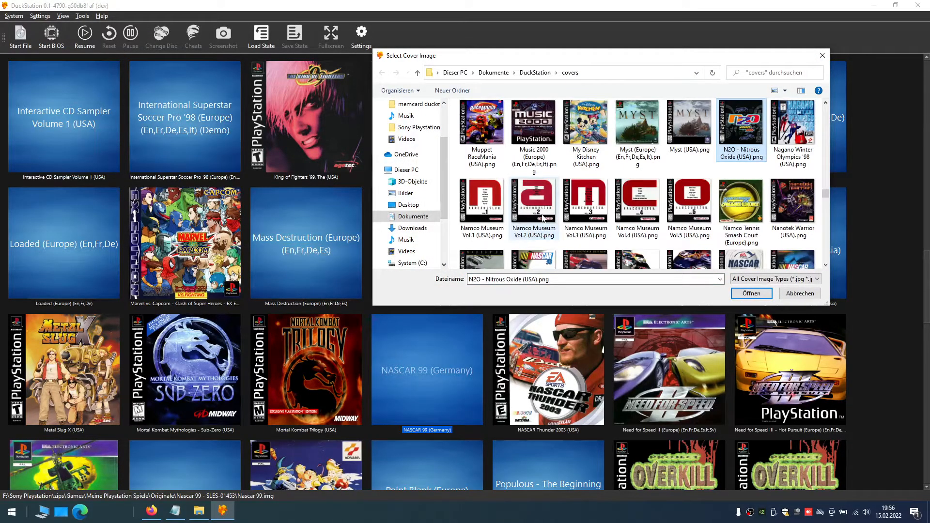
pyautogui.click(544, 219)
pyautogui.write('nas')
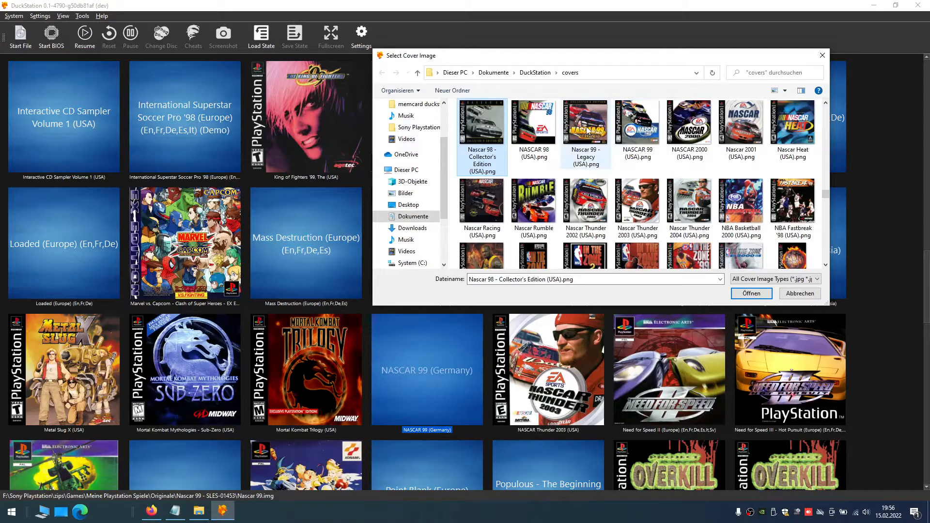
pyautogui.click(638, 124)
pyautogui.click(751, 293)
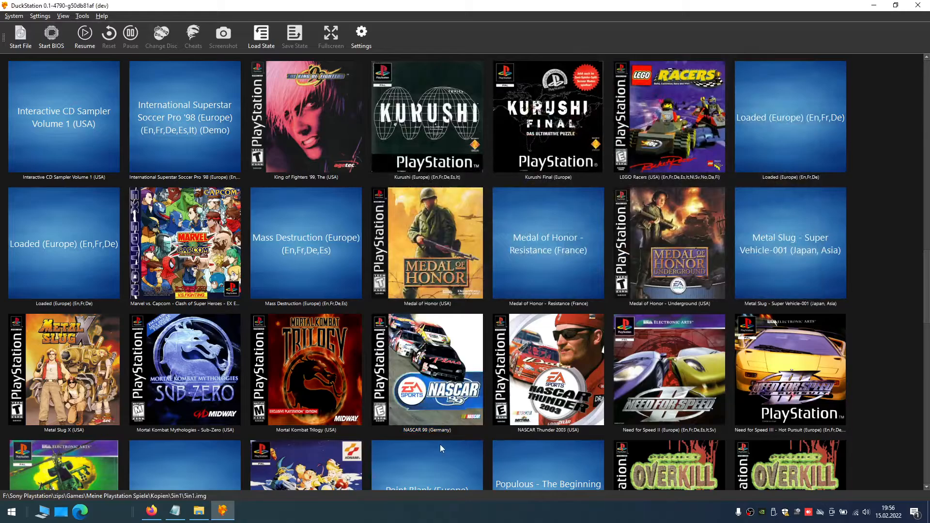
# Look through the whole game grid to check which titles still lack cover art
pyautogui.scroll(-5, 445, 381)
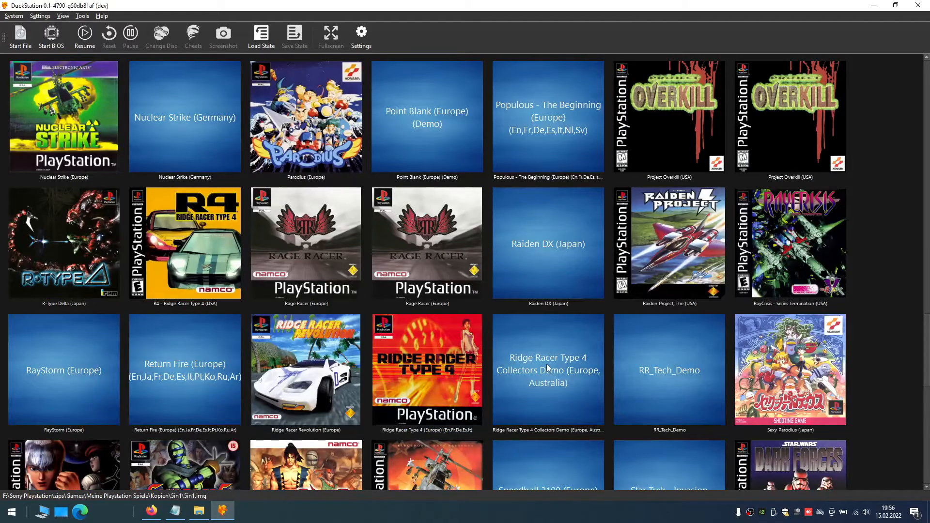
pyautogui.scroll(-5, 546, 364)
pyautogui.scroll(-3, 547, 366)
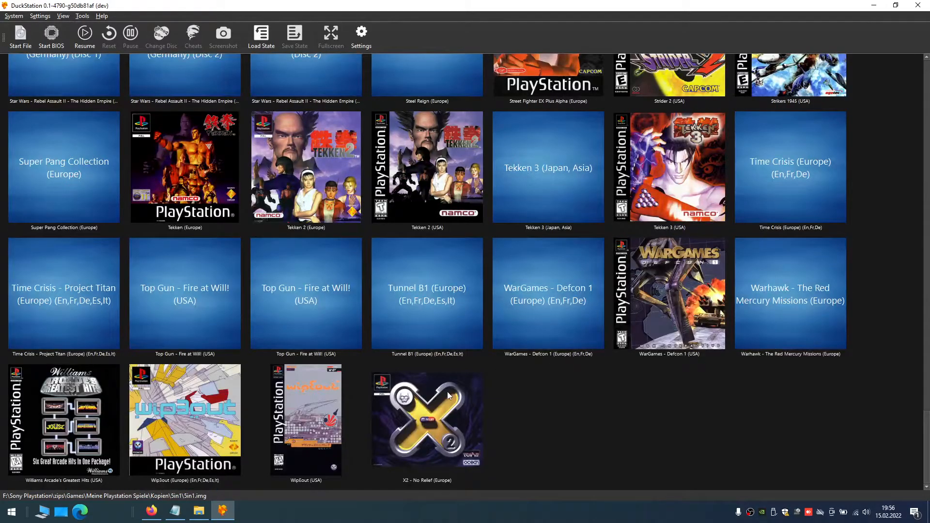
pyautogui.scroll(5, 548, 417)
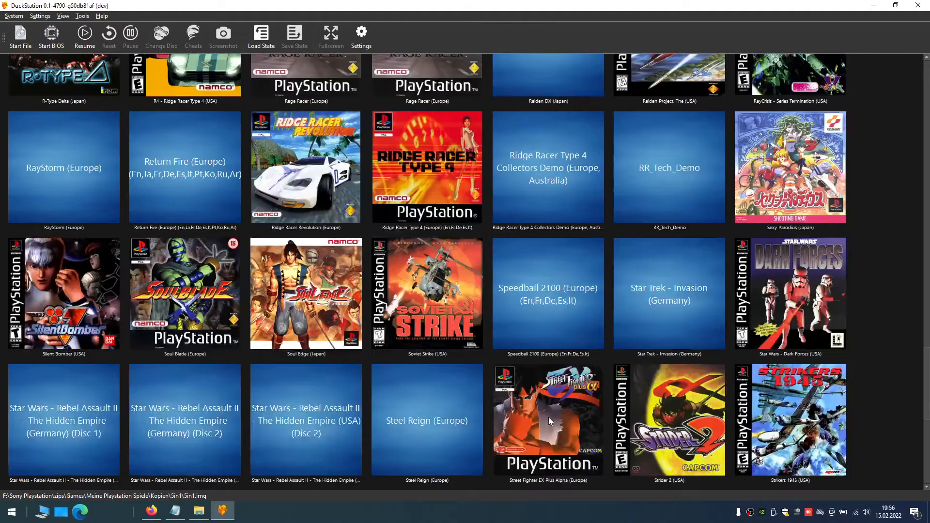
pyautogui.scroll(10, 544, 325)
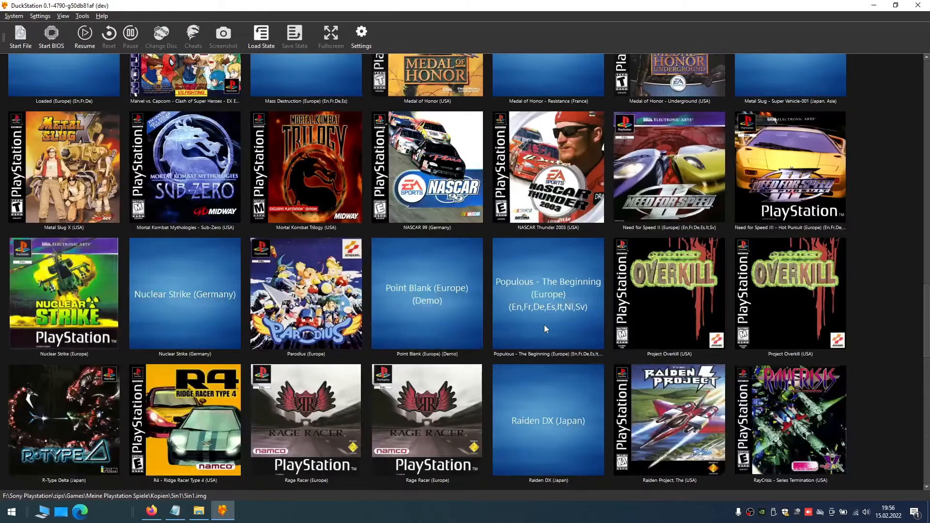
pyautogui.scroll(12, 544, 328)
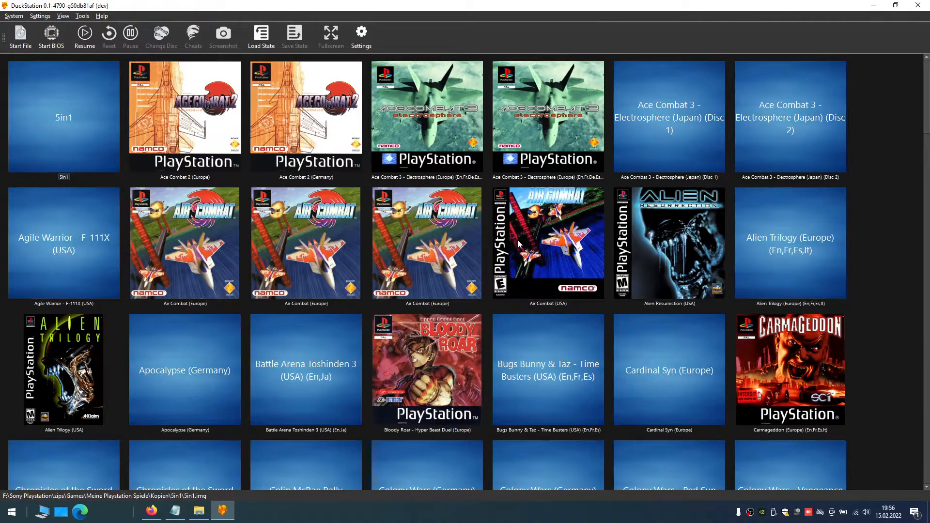
pyautogui.scroll(-5, 510, 280)
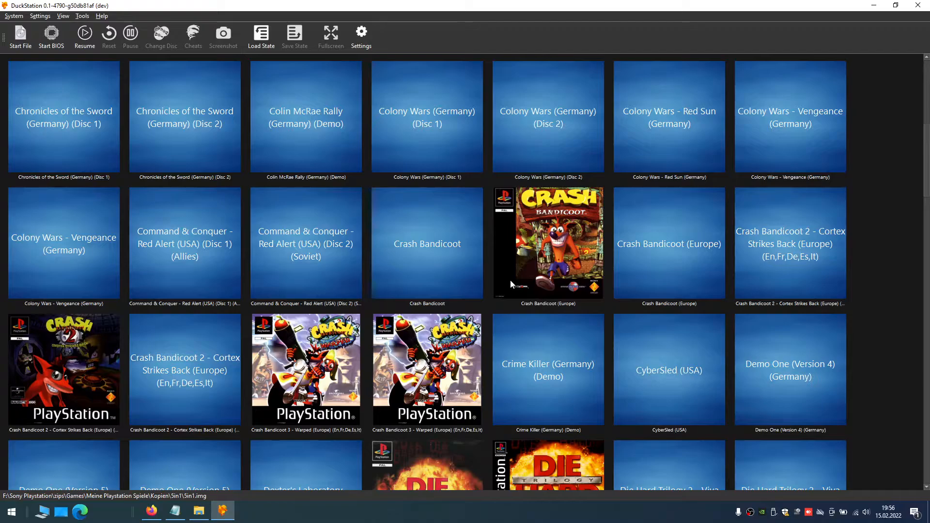
pyautogui.scroll(-5, 510, 280)
# Restore the emulator window to its smaller size and return to the start of the game grid
pyautogui.moveTo(465, 4); pyautogui.dragTo(424, 27)
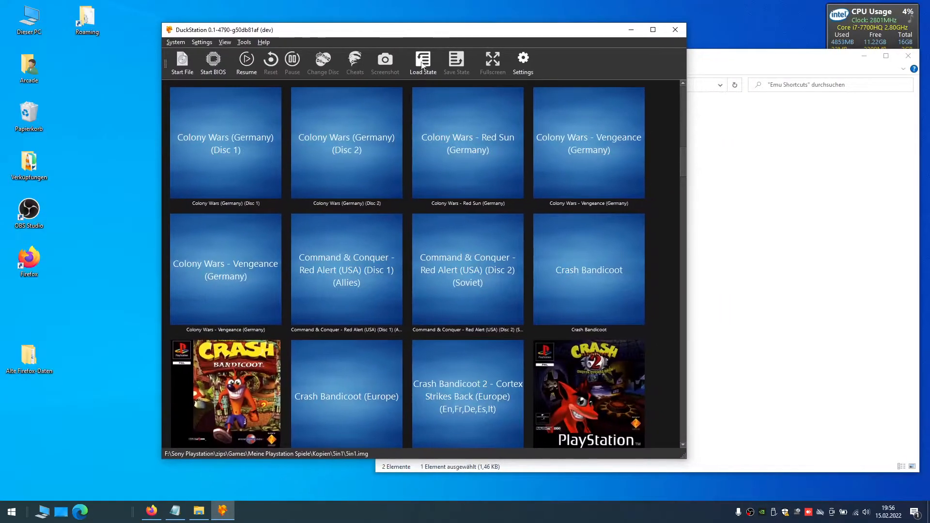
pyautogui.scroll(-8, 444, 327)
pyautogui.scroll(5, 446, 326)
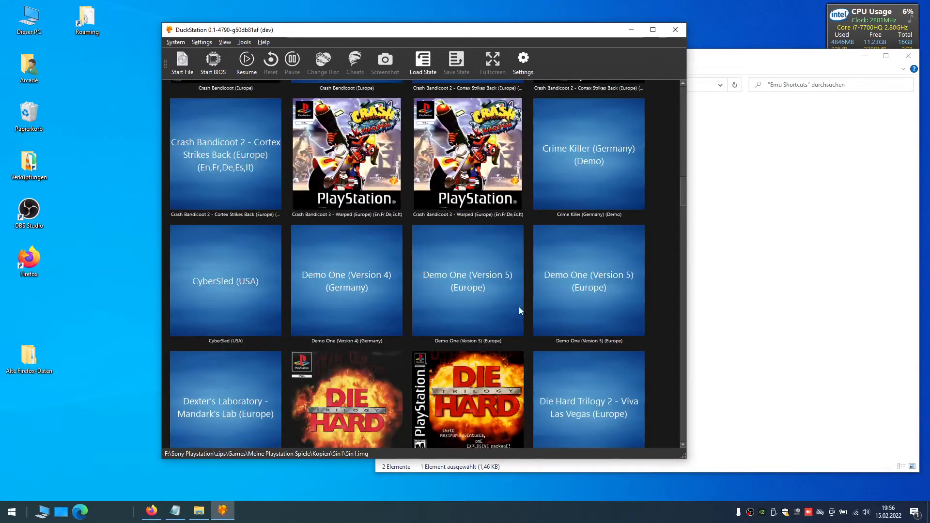
pyautogui.scroll(10, 519, 307)
pyautogui.scroll(5, 520, 307)
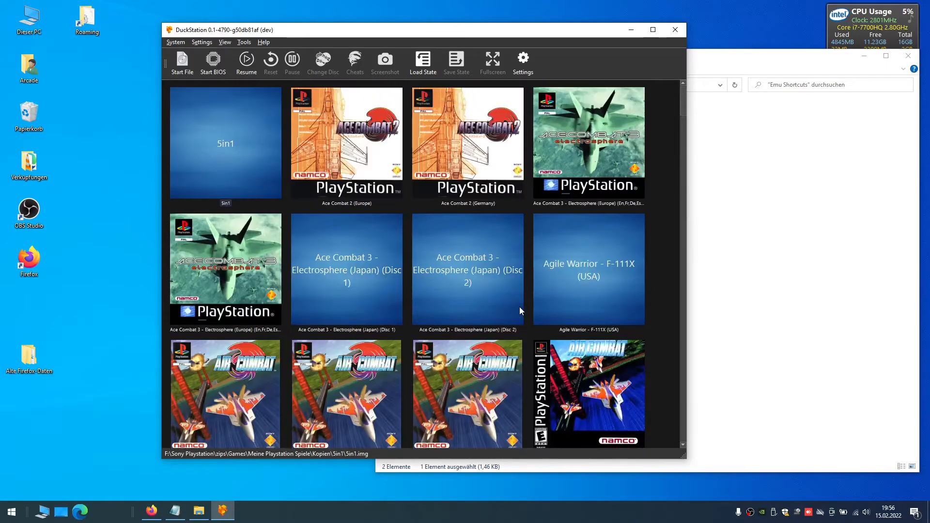
# Find Project Overkill (USA) in the game grid and launch it
pyautogui.scroll(-20, 519, 307)
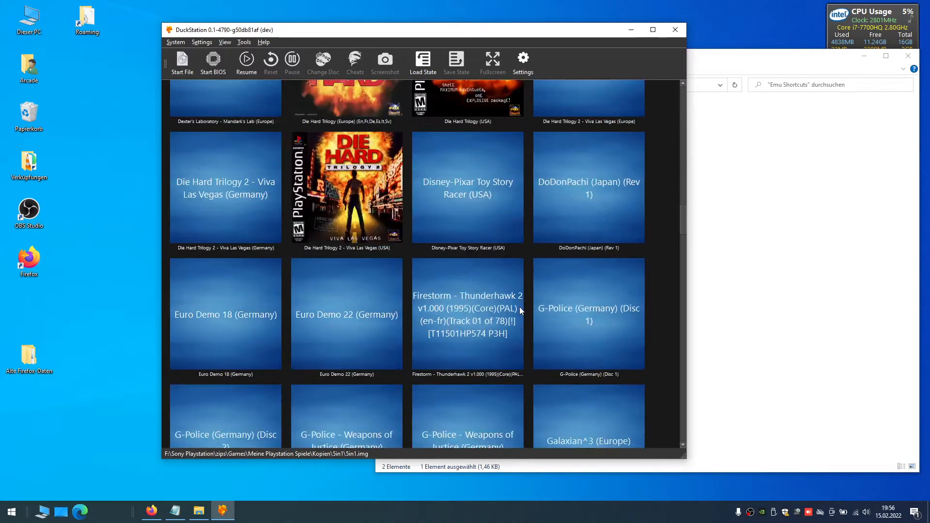
pyautogui.scroll(-5, 536, 263)
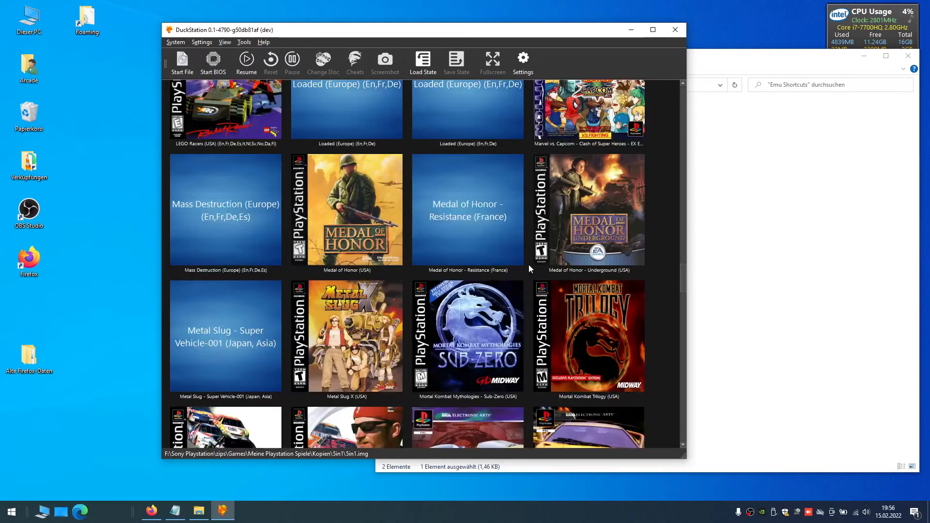
pyautogui.scroll(-5, 470, 329)
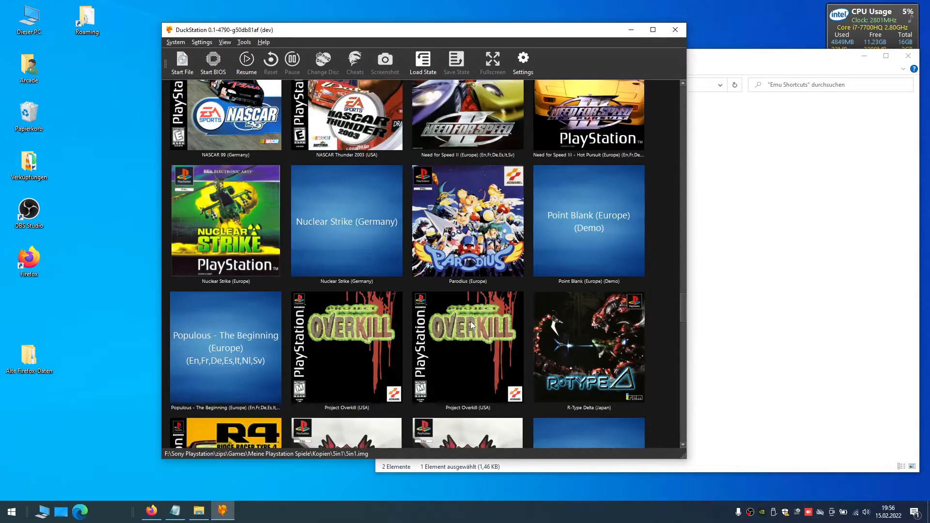
pyautogui.doubleClick(363, 353)
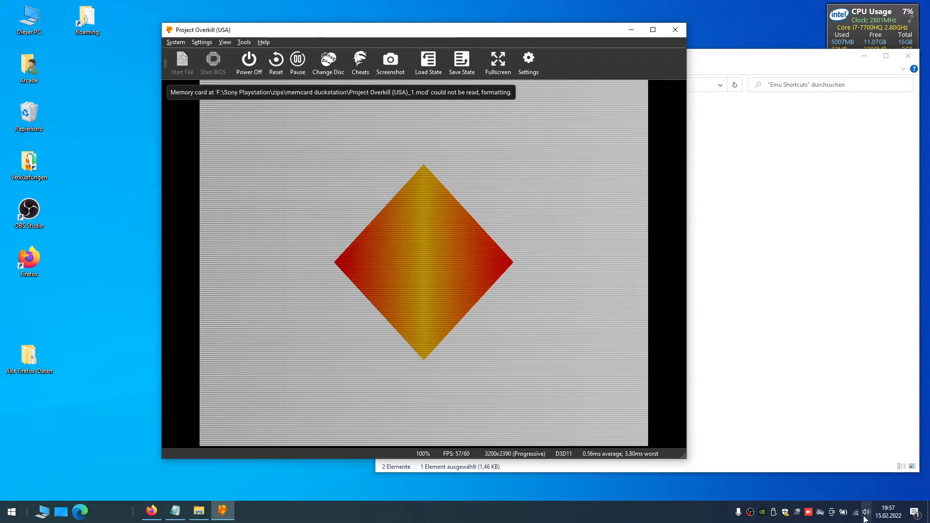
# Lower the headphone volume to about 38 in Windows and shift the emulator window slightly
pyautogui.click(865, 517)
pyautogui.scroll(-7, 853, 493)
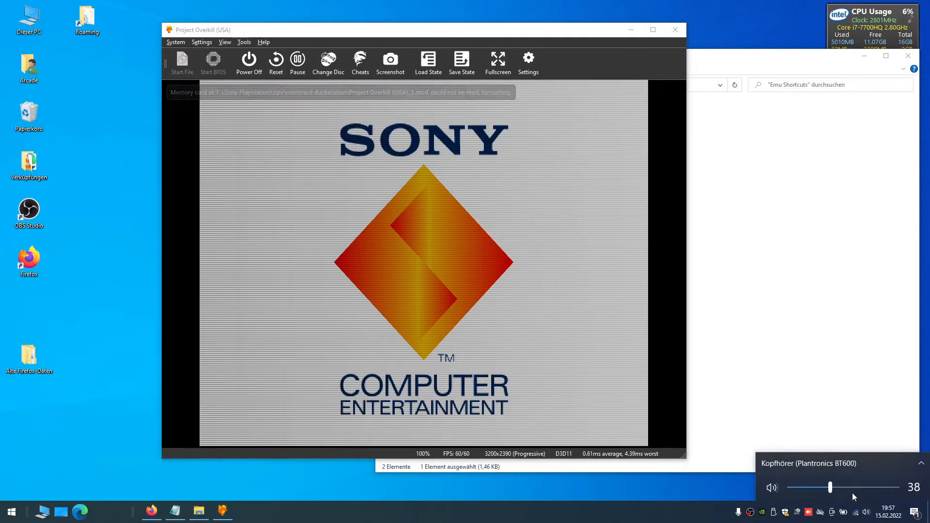
pyautogui.click(470, 37)
pyautogui.moveTo(470, 37); pyautogui.dragTo(459, 33)
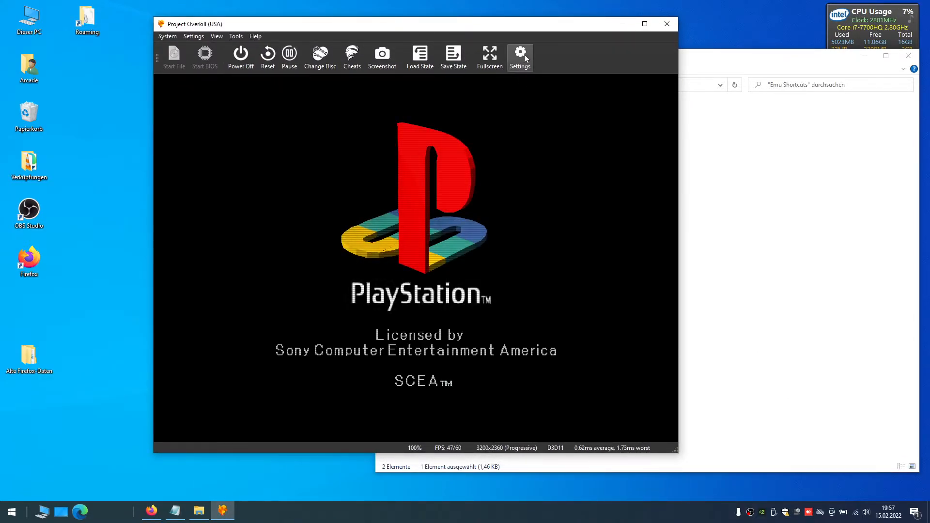
# Review the emulator's audio settings, including buffer size and output volume, and close the settings unchanged
pyautogui.click(524, 60)
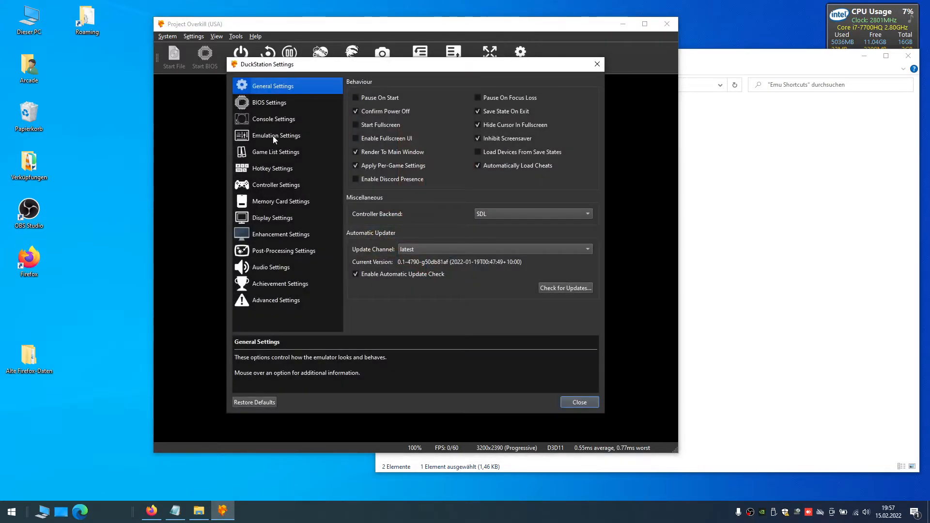
pyautogui.click(283, 266)
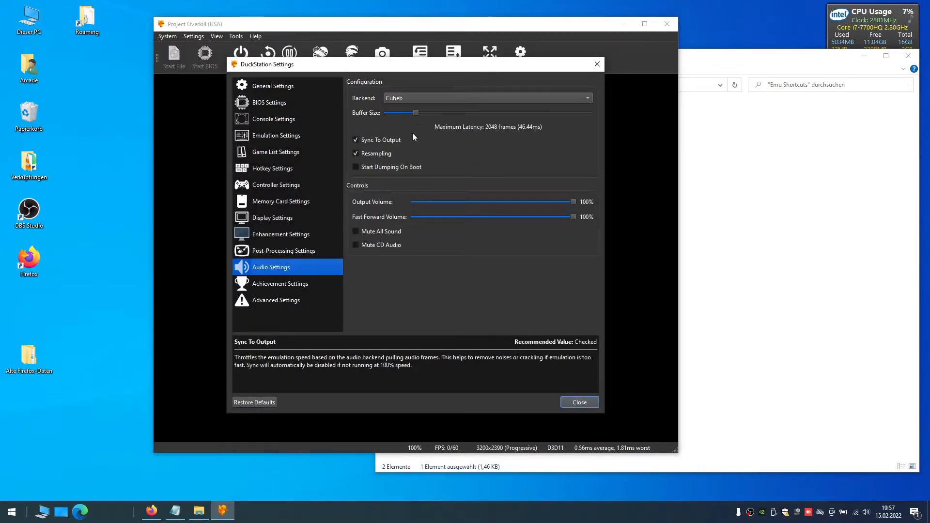
pyautogui.moveTo(411, 114)
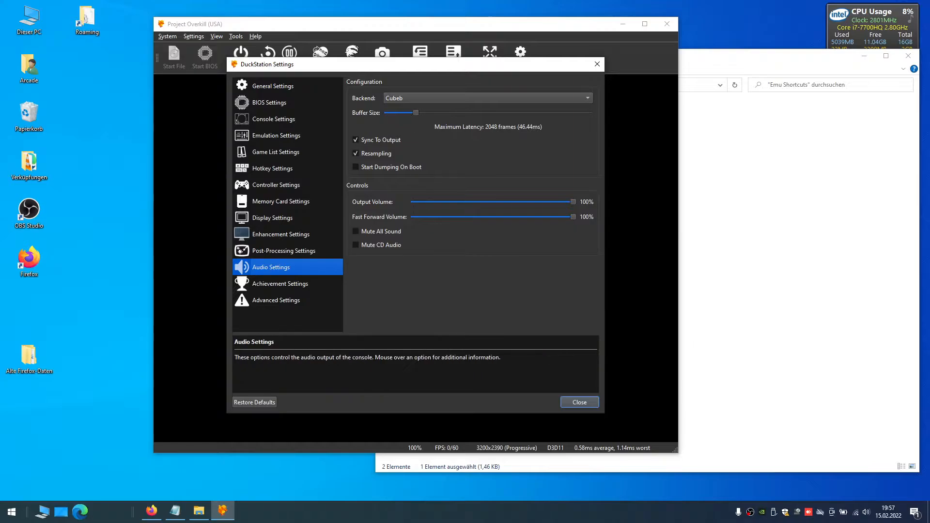
pyautogui.click(579, 403)
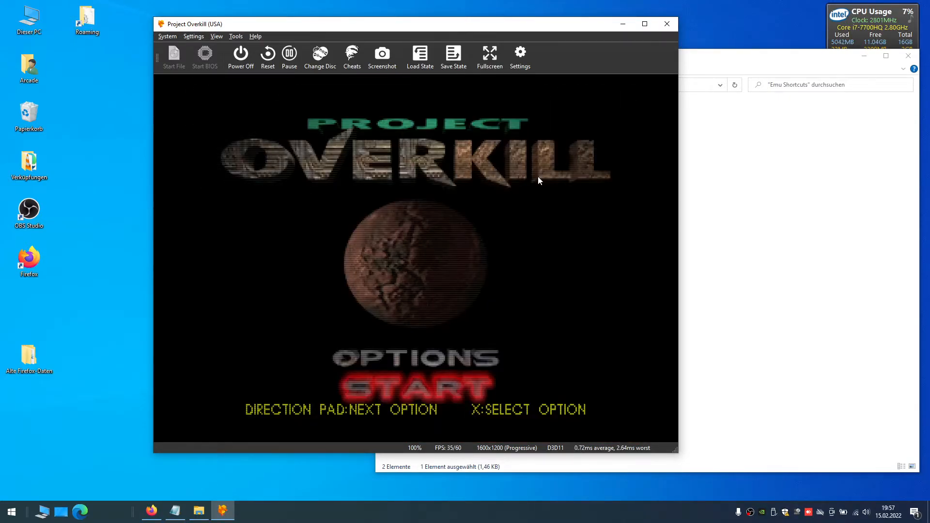
# Pause Project Overkill at its title menu and set the emulator's output volume to 0%
pyautogui.press('Up')
pyautogui.press('Down')
pyautogui.click(289, 56)
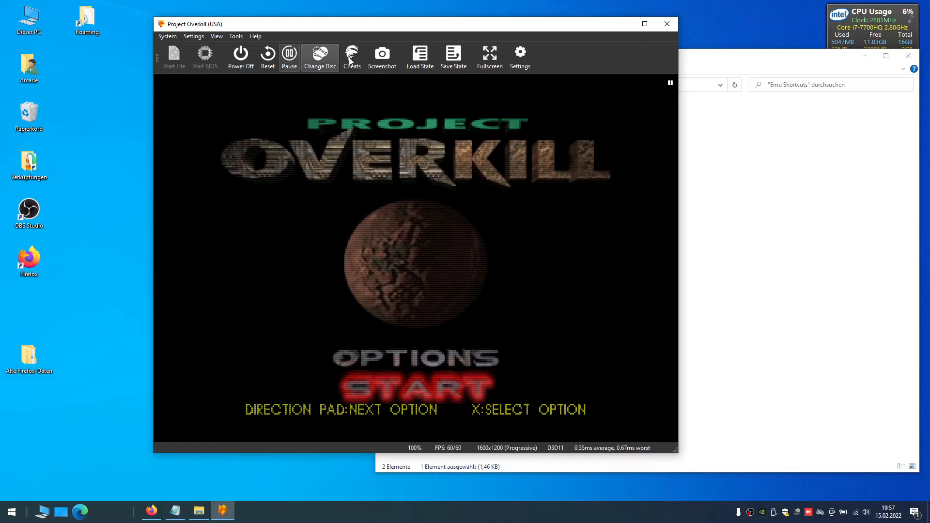
pyautogui.click(520, 56)
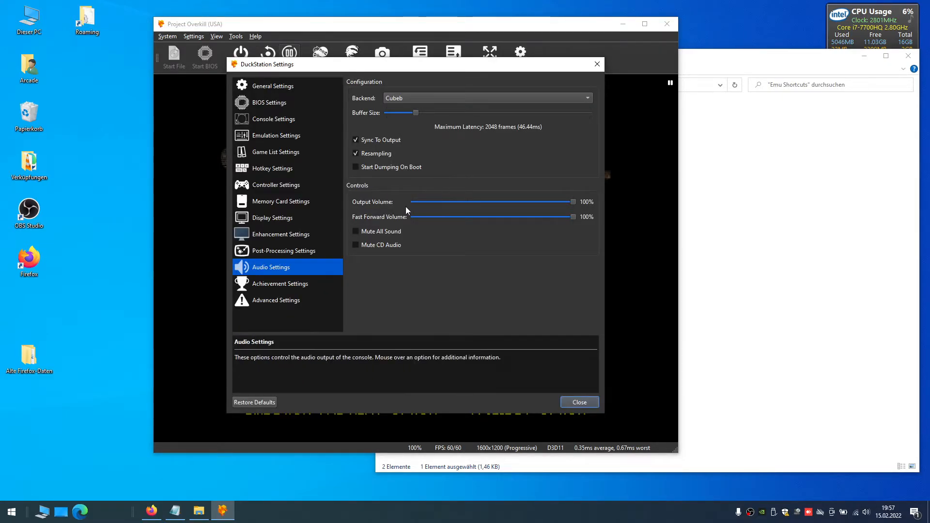
pyautogui.moveTo(574, 201); pyautogui.dragTo(456, 202)
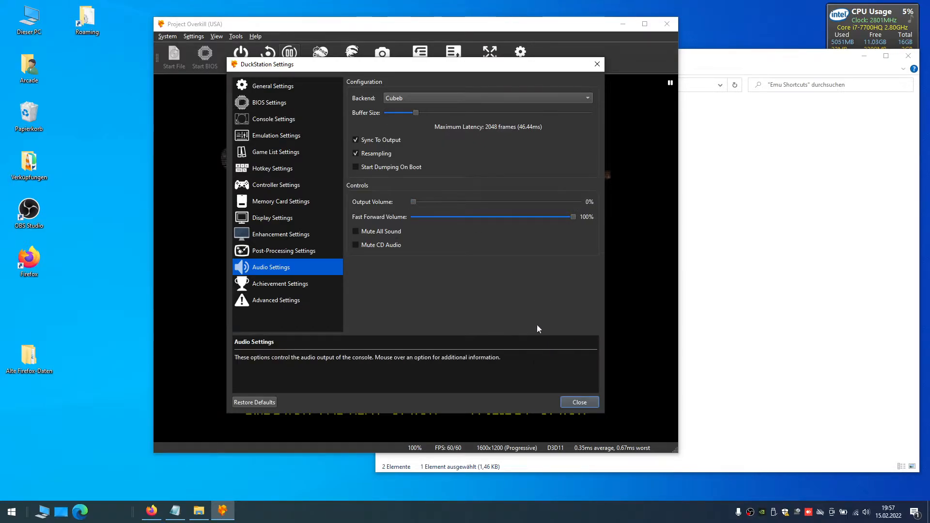
pyautogui.click(580, 402)
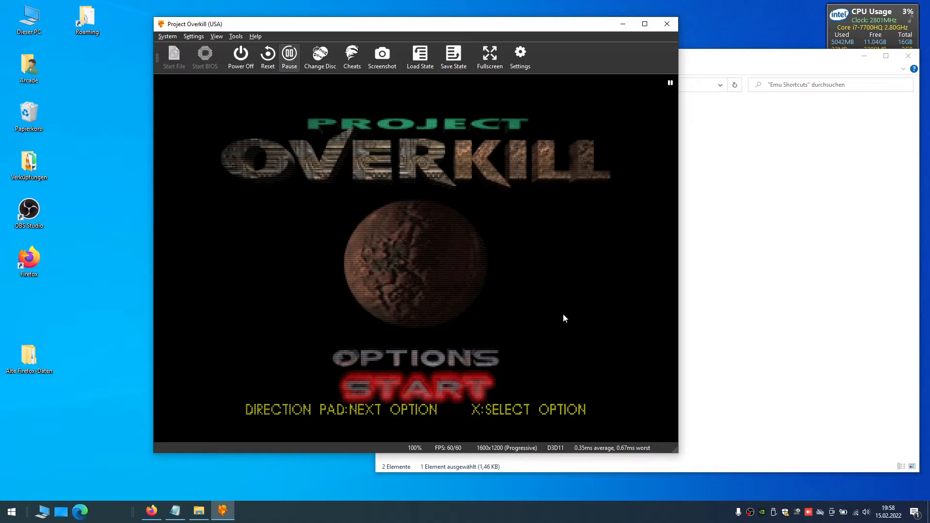
# Resume Project Overkill in fullscreen and start the Security Outpost mission
pyautogui.click(289, 58)
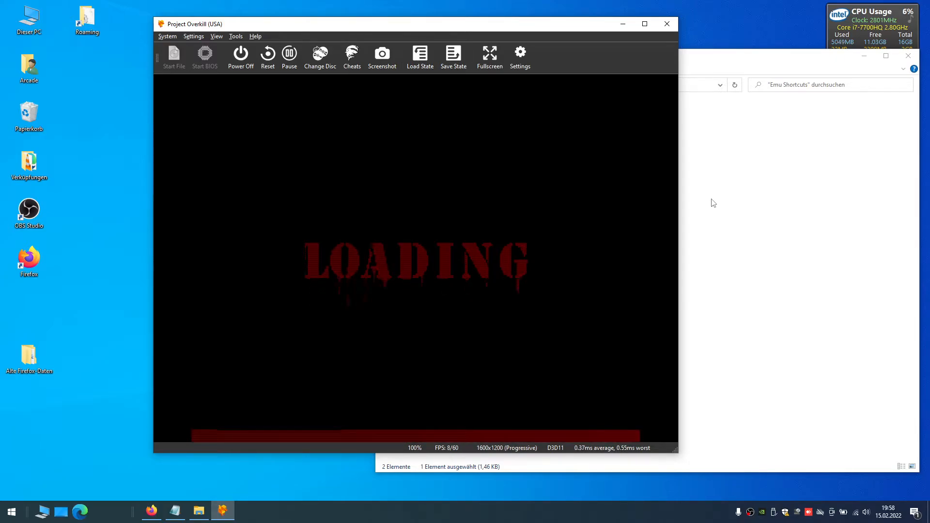
pyautogui.click(488, 57)
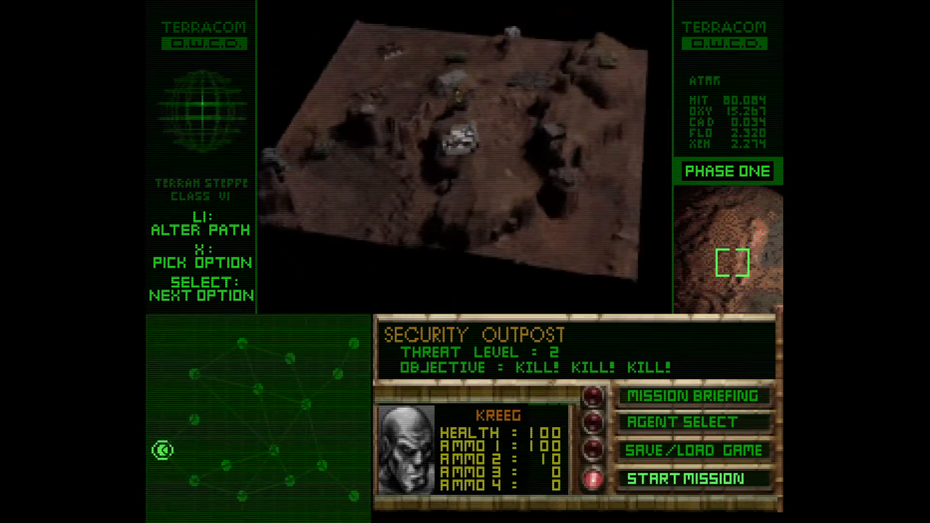
pyautogui.press('x')
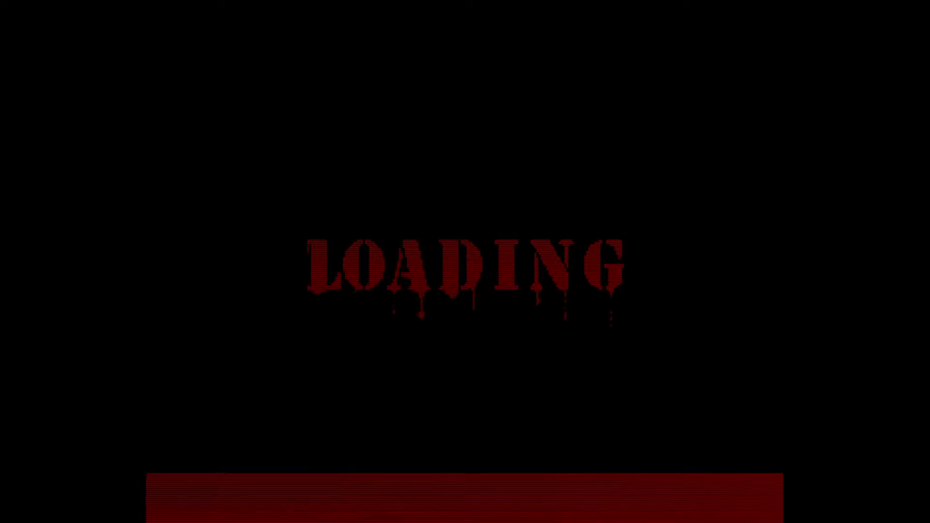
# Move the soldier along the outpost walkway and shoot at the enemies
pyautogui.press('Up')
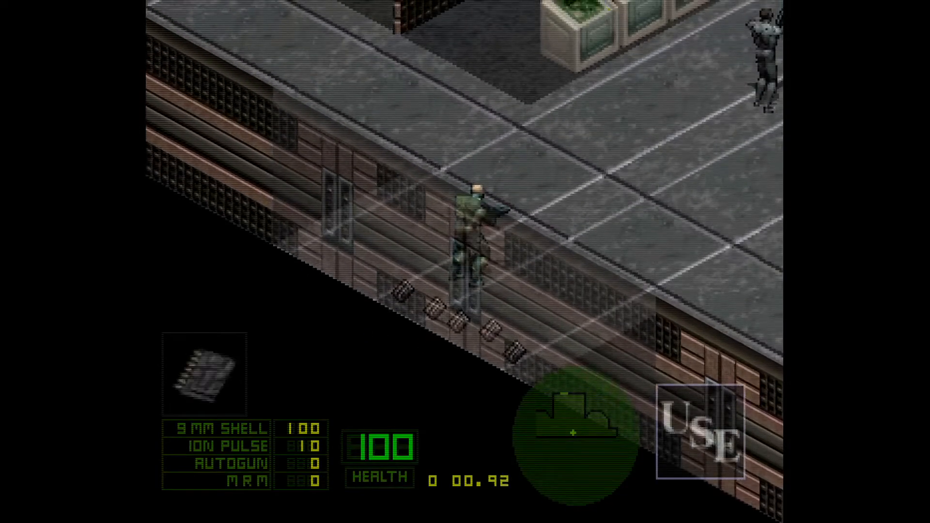
pyautogui.press('ctrl')
pyautogui.press('Up')
pyautogui.press('ctrl')
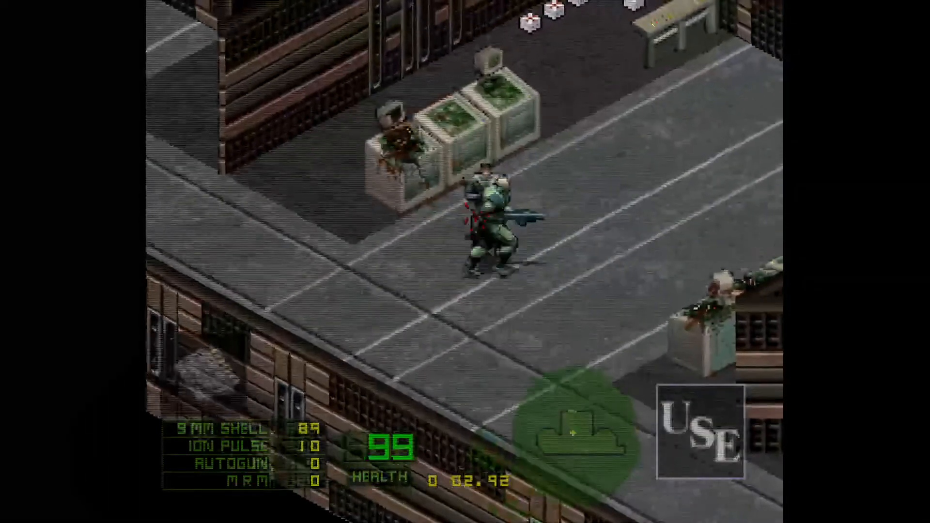
pyautogui.press('ctrl')
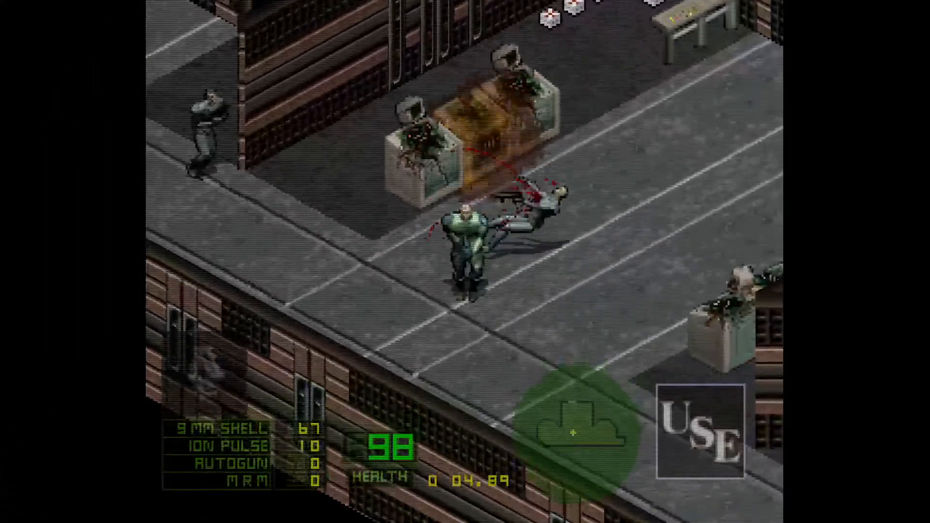
pyautogui.press('Left')
pyautogui.press('Up')
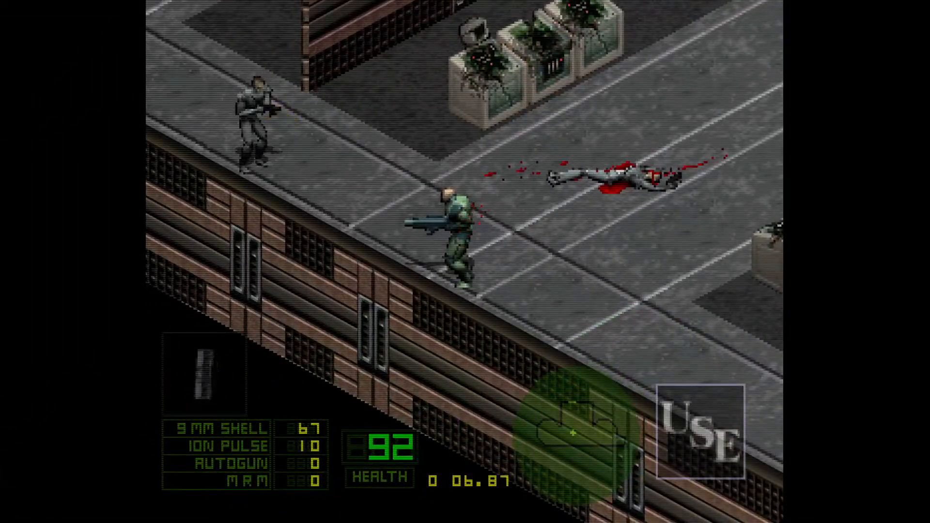
# Leave fullscreen and stop the emulation with the current state saved
pyautogui.press('Escape')
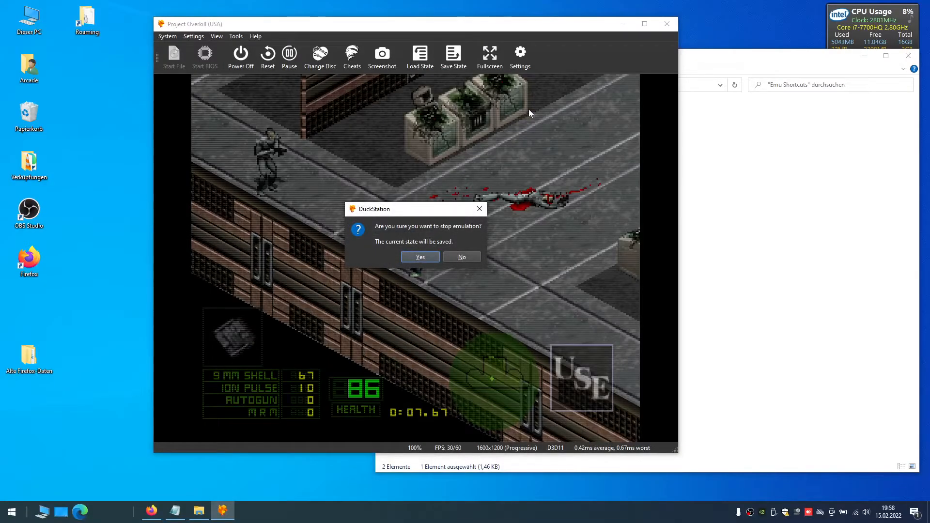
pyautogui.moveTo(417, 209); pyautogui.dragTo(410, 203)
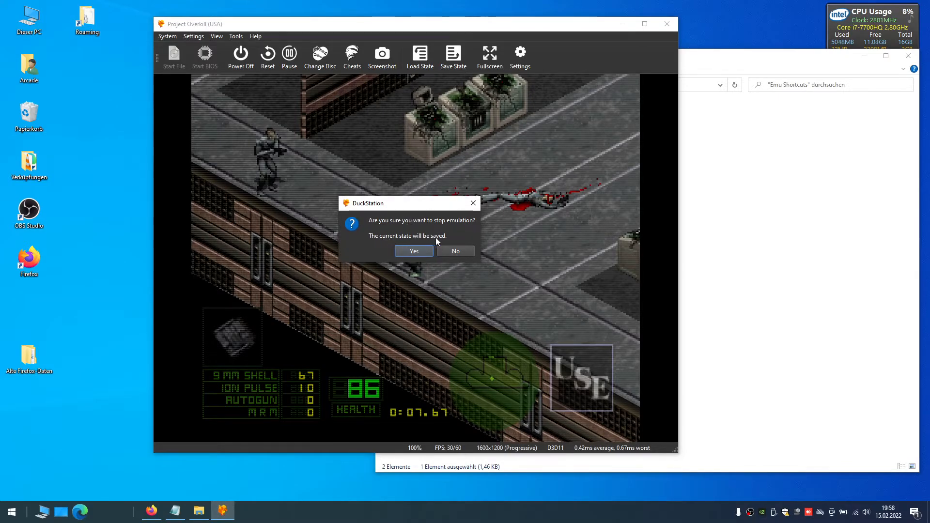
pyautogui.moveTo(435, 203); pyautogui.dragTo(418, 185)
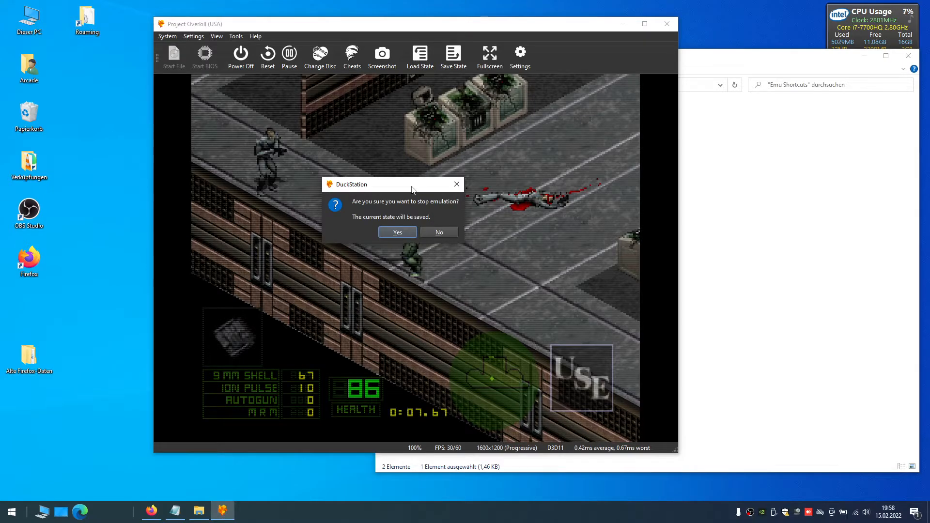
pyautogui.click(398, 232)
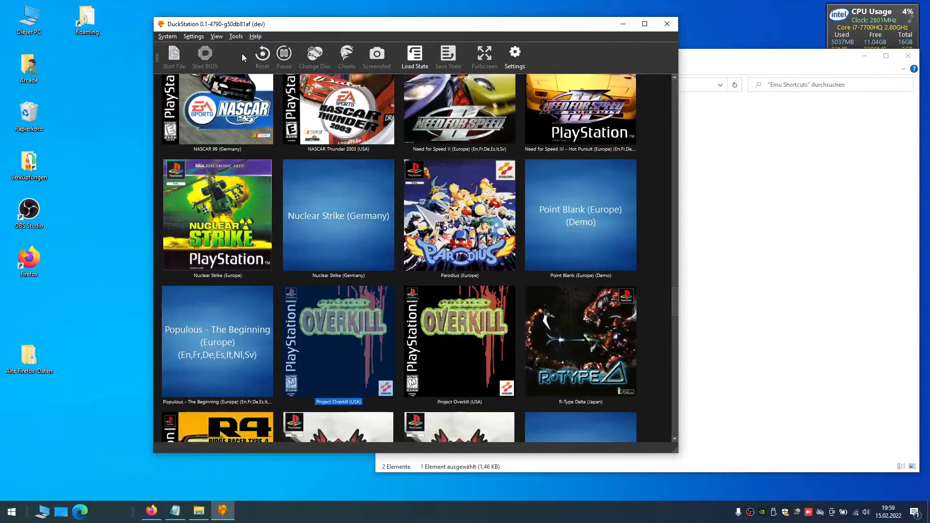
# Relaunch Project Overkill from its saved resume state and pause it
pyautogui.press('Return')
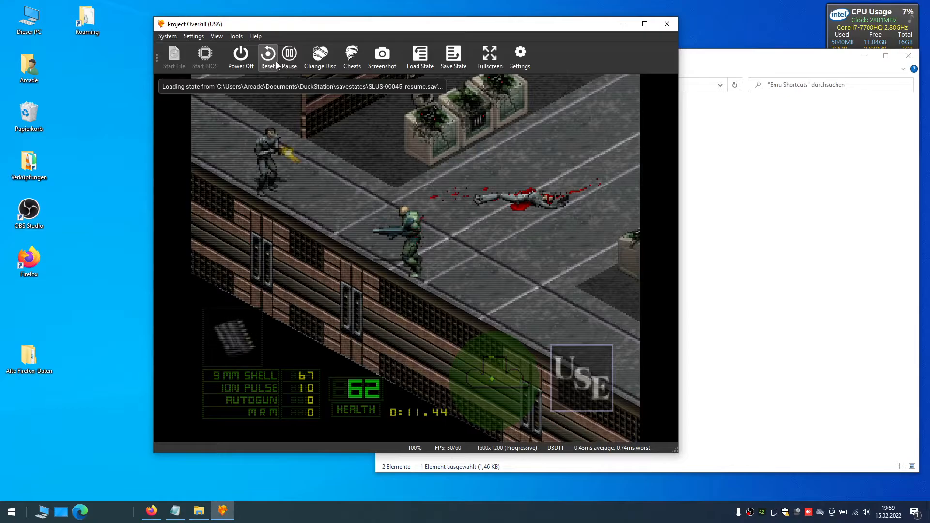
pyautogui.click(290, 59)
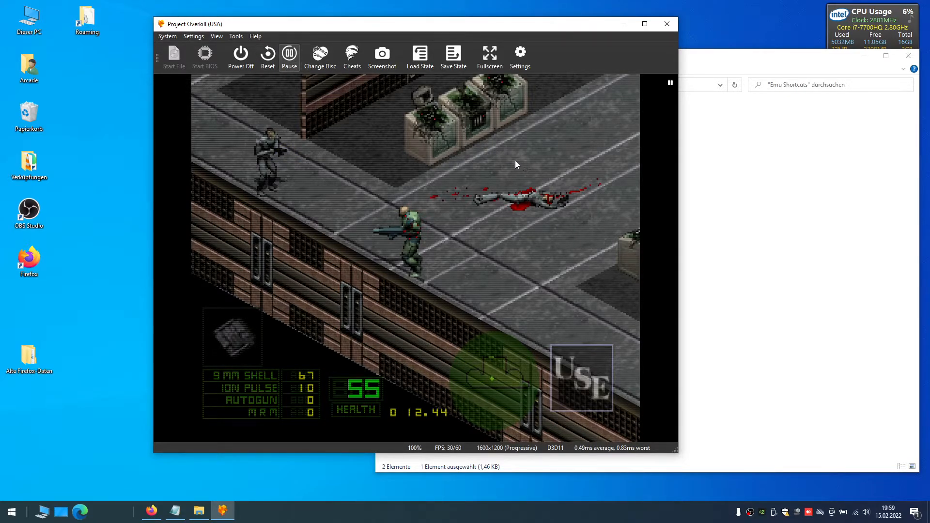
# Open the emulator settings and arrange them beside the paused game without overlapping it
pyautogui.click(522, 61)
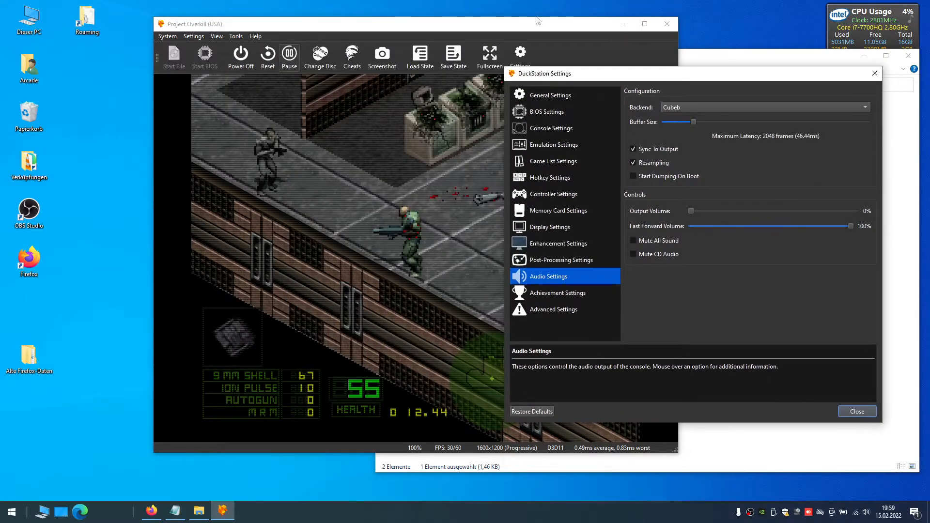
pyautogui.moveTo(536, 21); pyautogui.dragTo(392, 23)
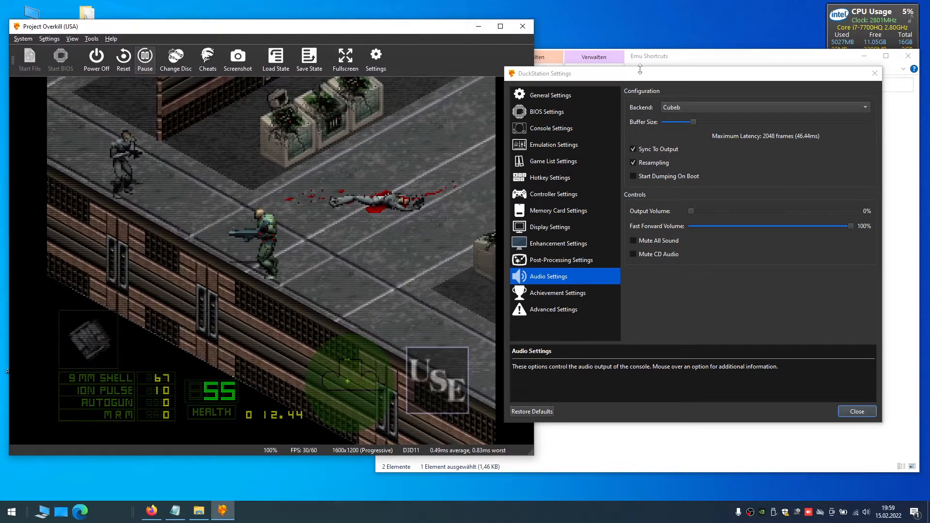
pyautogui.moveTo(640, 70); pyautogui.dragTo(679, 43)
# Replace the dolphinfx/scanlines shader in the post-processing chain with dolphinfx/bloom
pyautogui.click(624, 217)
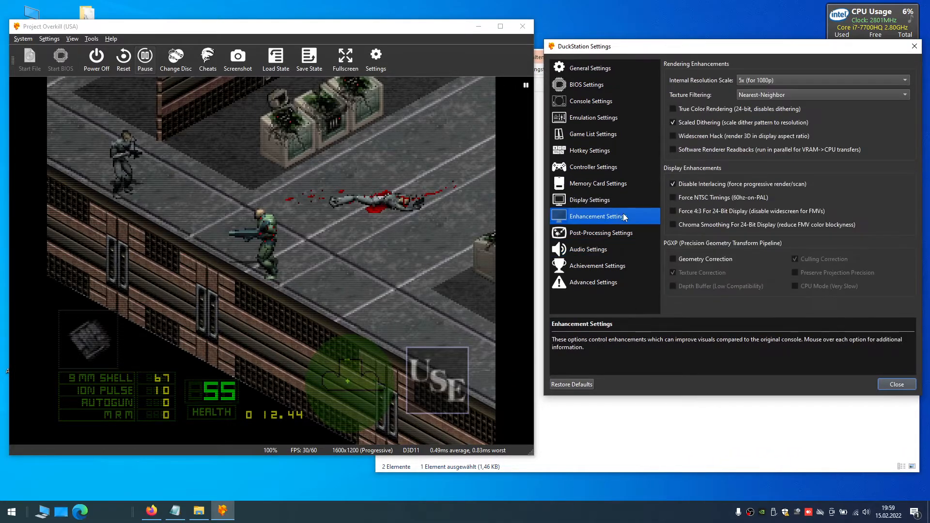
pyautogui.click(615, 234)
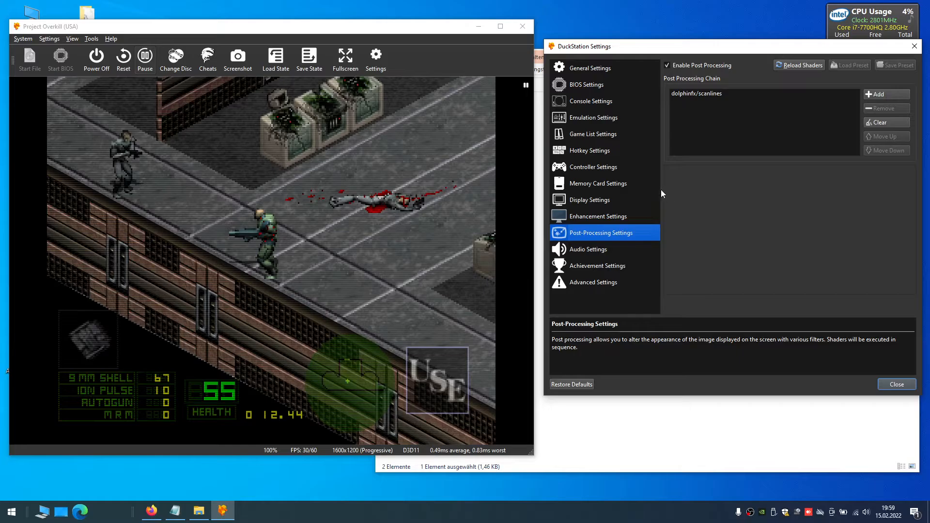
pyautogui.click(711, 95)
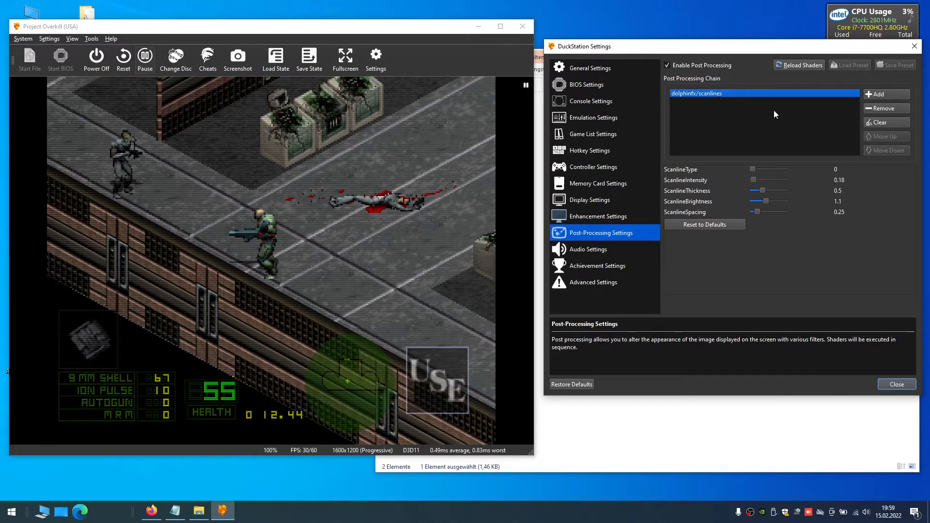
pyautogui.click(885, 109)
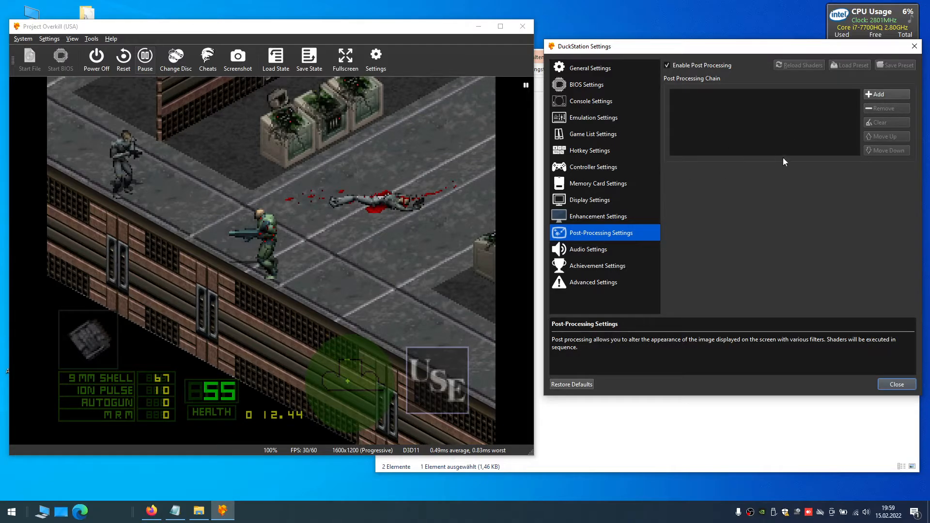
pyautogui.click(878, 95)
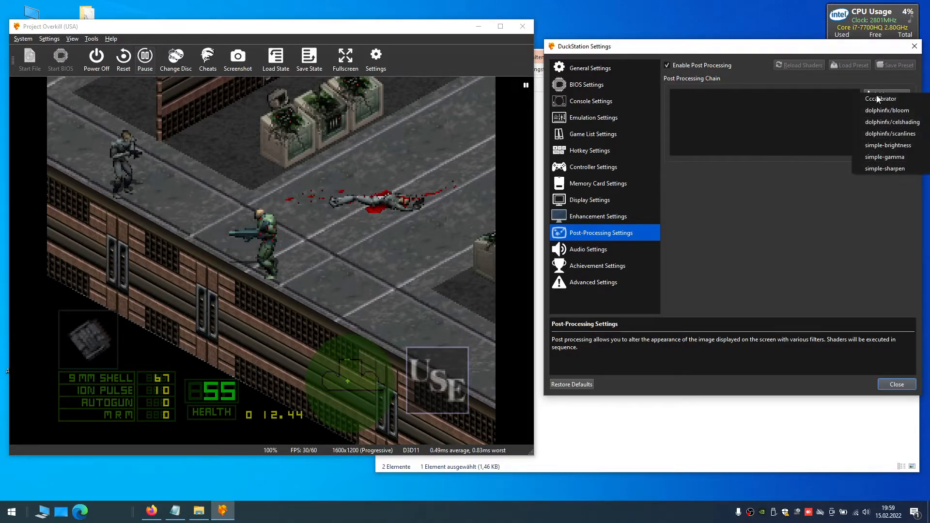
pyautogui.click(881, 111)
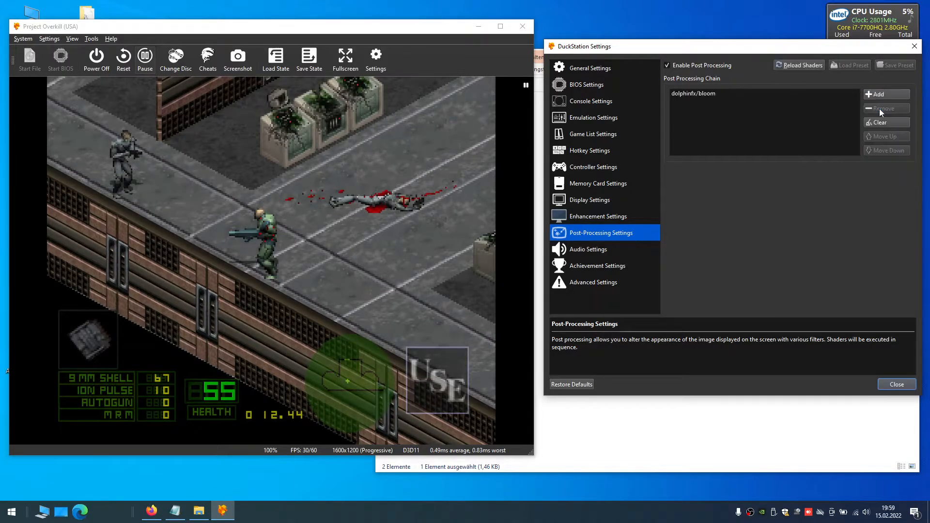
# Add the dolphinfx/celshading, dolphinfx/scanlines, simple-brightness, simple-gamma and simple-sharpen shaders to the post-processing chain
pyautogui.click(882, 94)
pyautogui.click(884, 123)
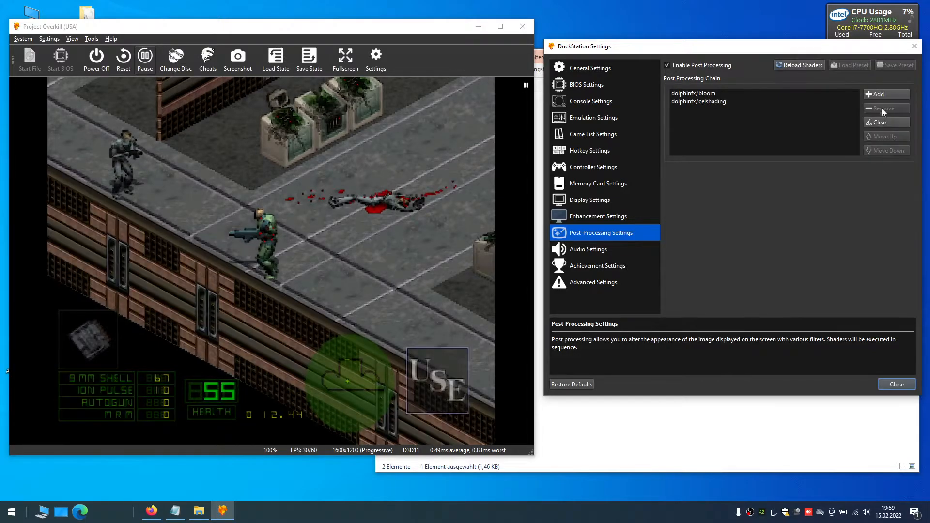
pyautogui.click(878, 94)
pyautogui.click(885, 134)
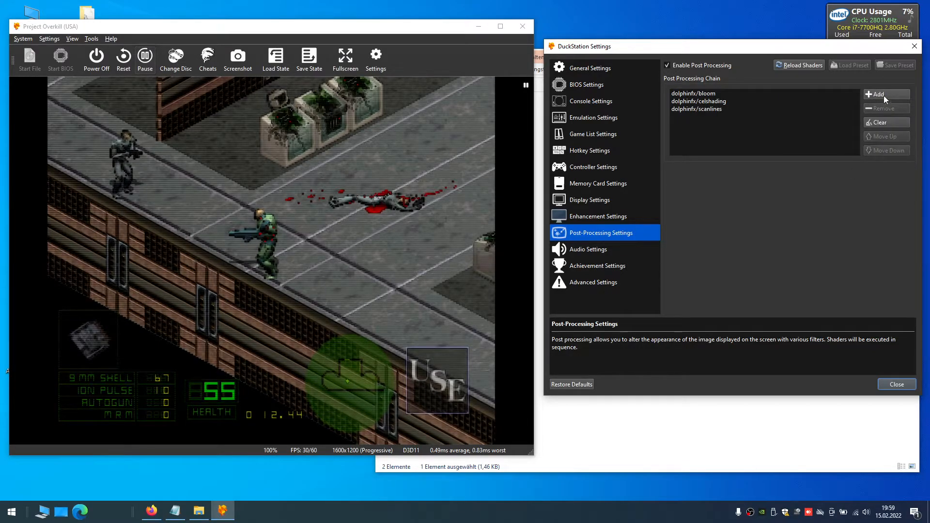
pyautogui.click(884, 95)
pyautogui.click(885, 145)
pyautogui.click(891, 97)
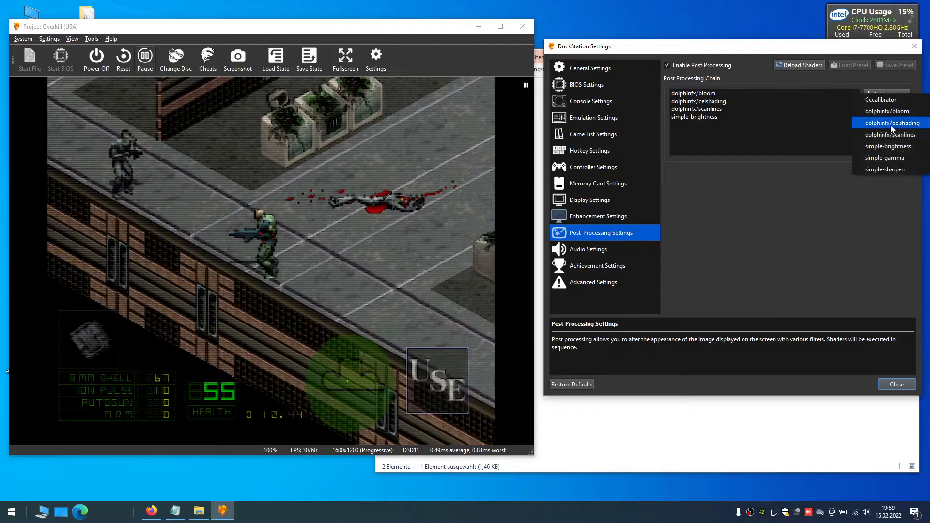
pyautogui.click(884, 155)
pyautogui.click(887, 93)
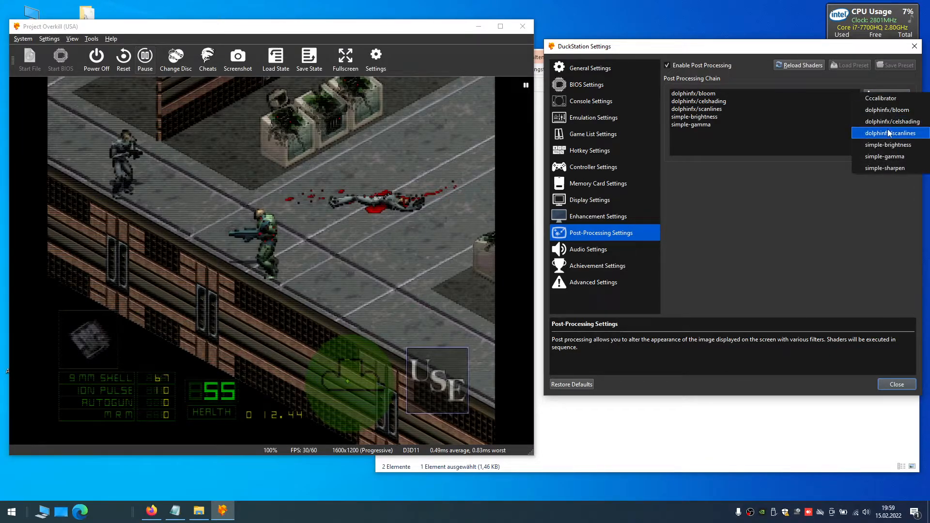
pyautogui.click(885, 168)
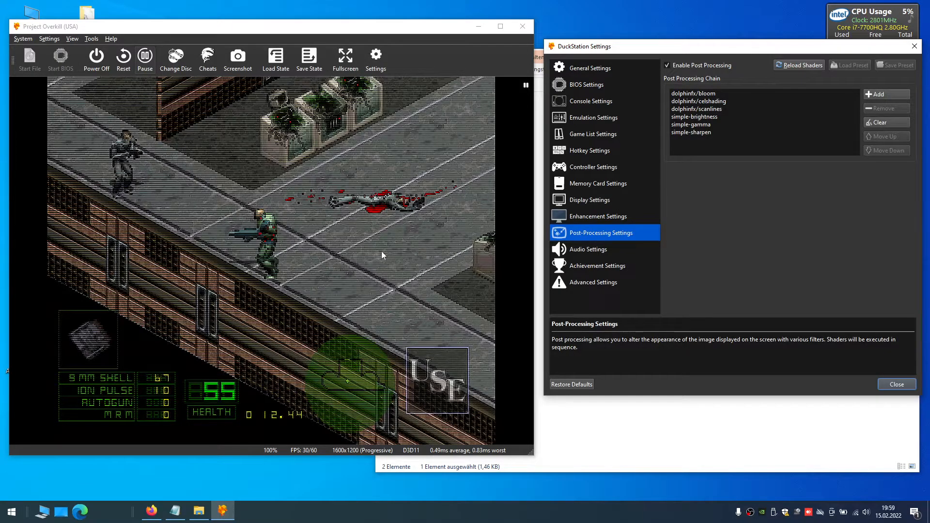
# Unpause Project Overkill and view the combined shaders in fullscreen, declining to stop the emulation when leaving fullscreen
pyautogui.click(146, 57)
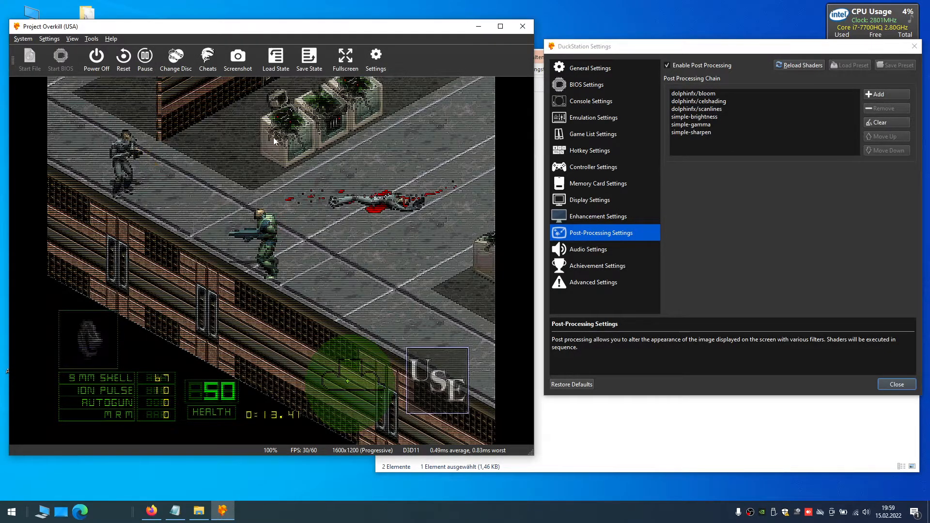
pyautogui.click(354, 58)
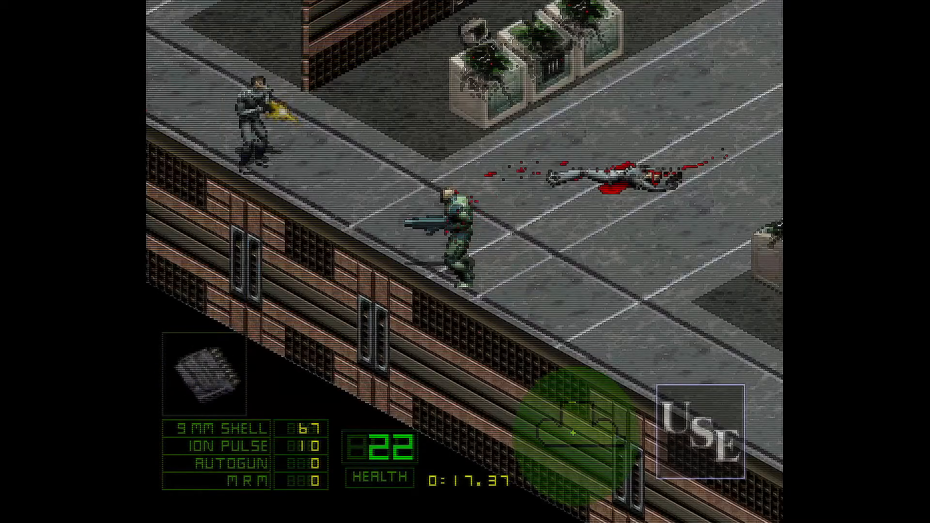
pyautogui.press('Escape')
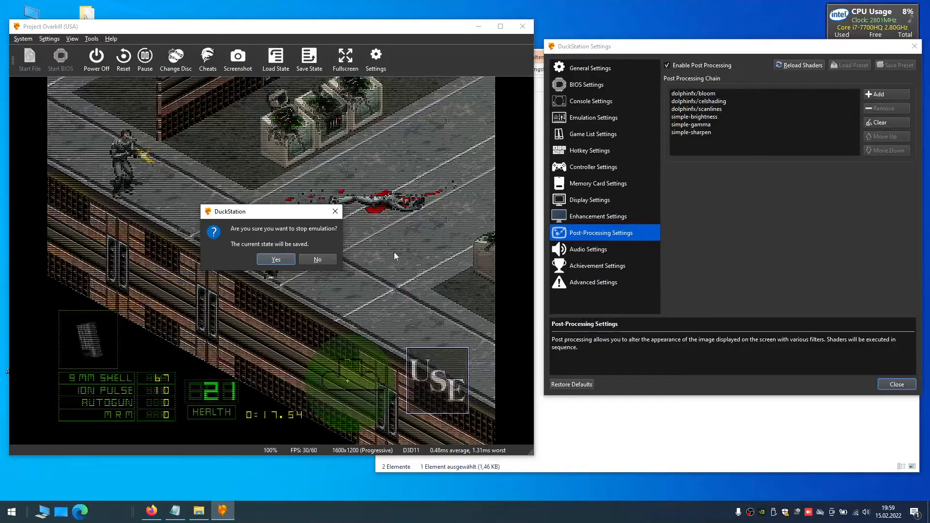
pyautogui.click(319, 261)
# Stop the emulation with the current state saved and resume Project Overkill from that saved state
pyautogui.press('Escape')
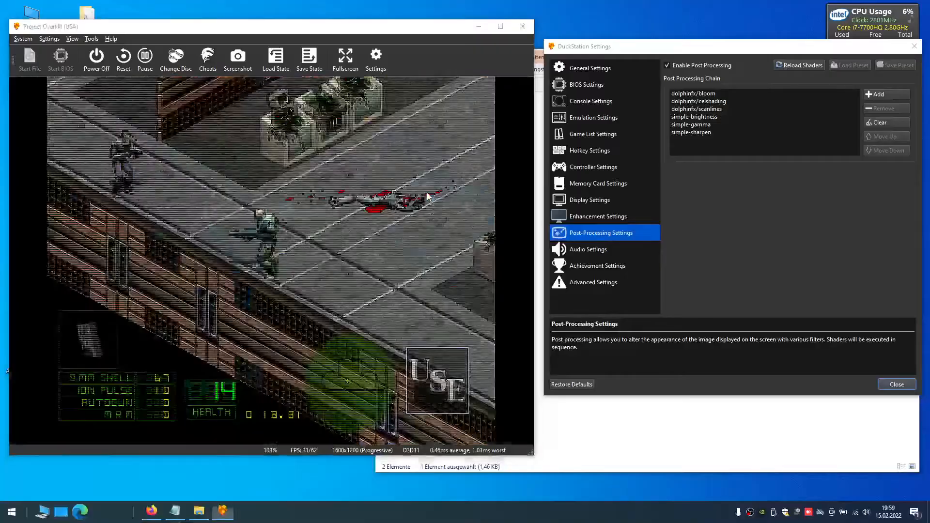
pyautogui.click(289, 261)
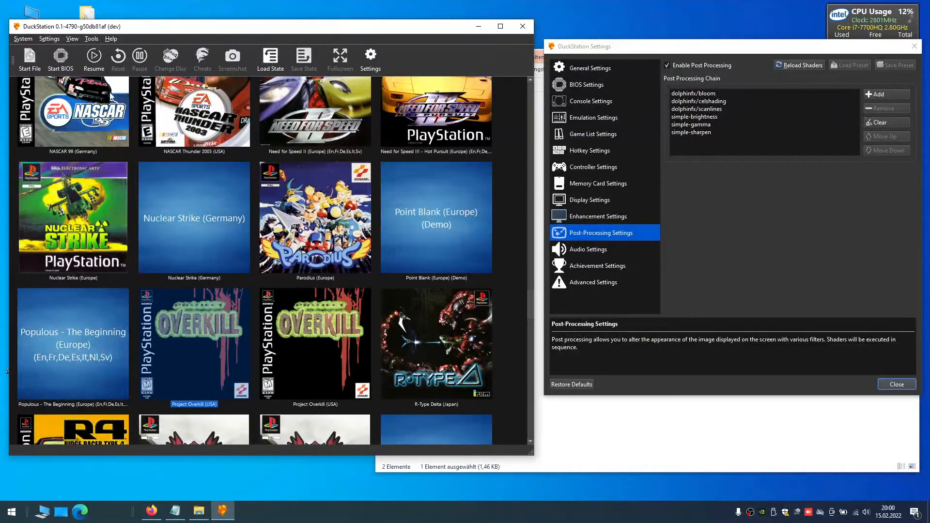
pyautogui.click(88, 64)
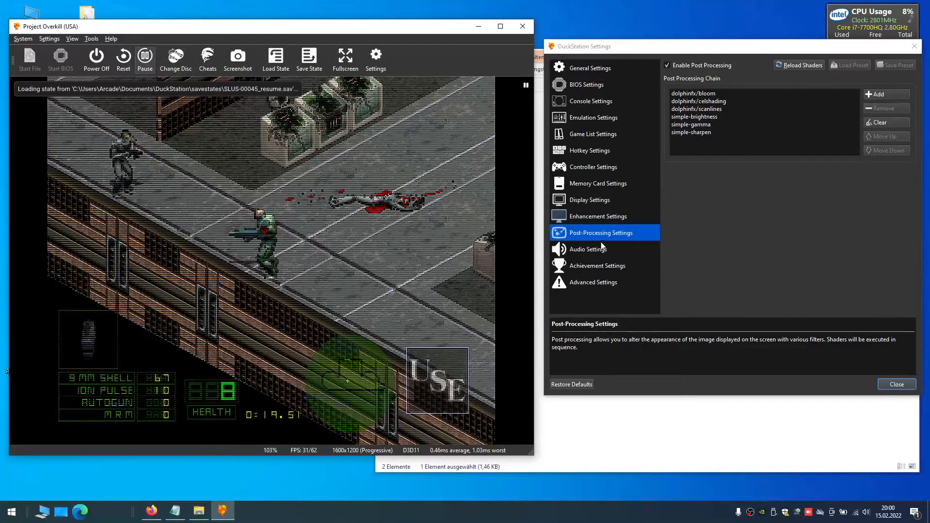
# Examine the adjustable parameters of the simple-sharpen, simple-gamma and simple-brightness shaders
pyautogui.click(699, 133)
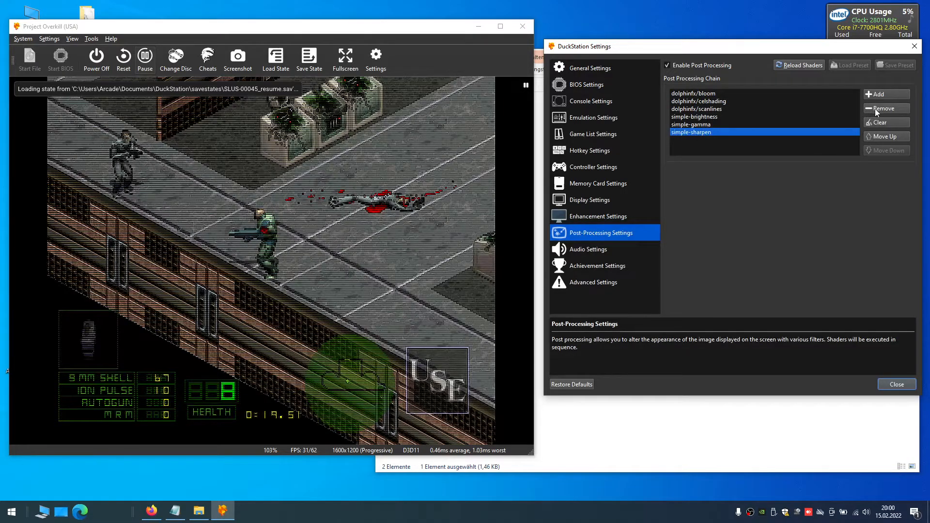
pyautogui.click(706, 126)
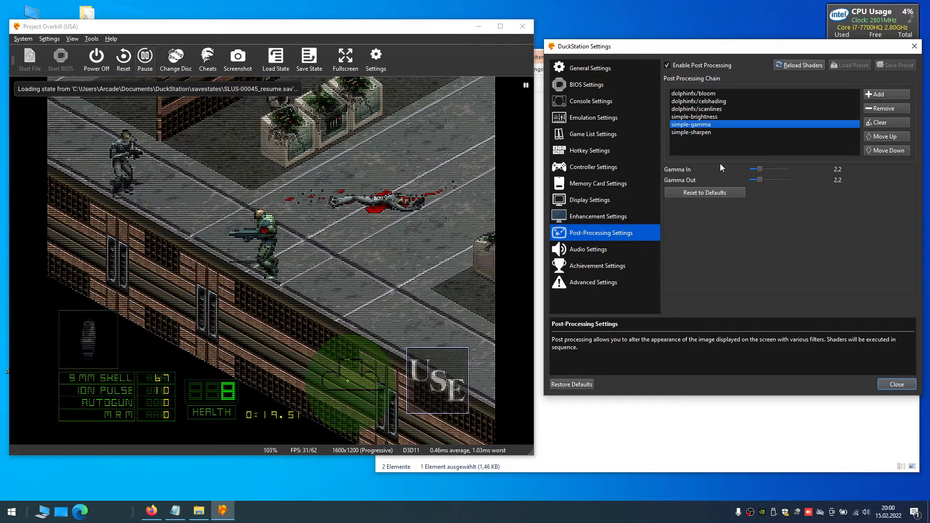
pyautogui.click(711, 117)
pyautogui.click(708, 125)
# Remove simple-sharpen, simple-gamma, simple-brightness, dolphinfx/celshading and dolphinfx/bloom from the post-processing chain, keeping only dolphinfx/scanlines
pyautogui.click(706, 133)
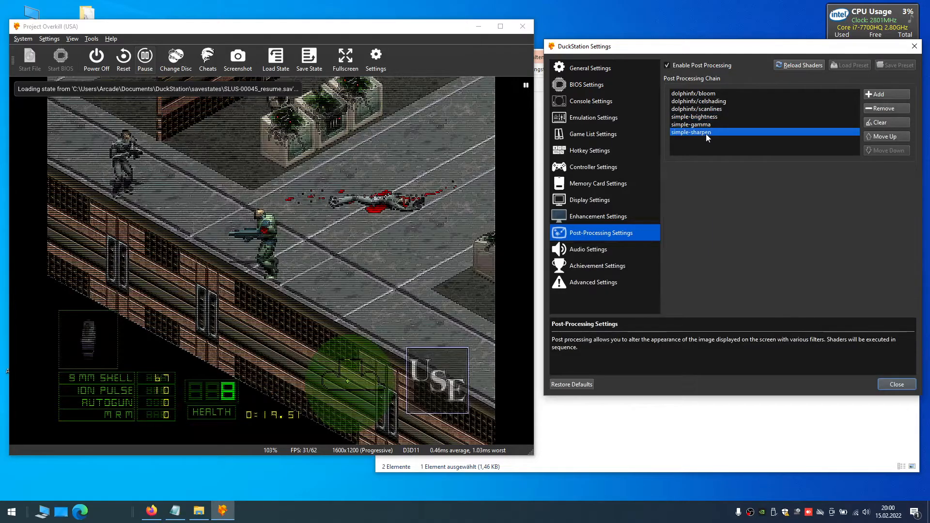
pyautogui.click(882, 110)
pyautogui.click(760, 127)
pyautogui.click(884, 111)
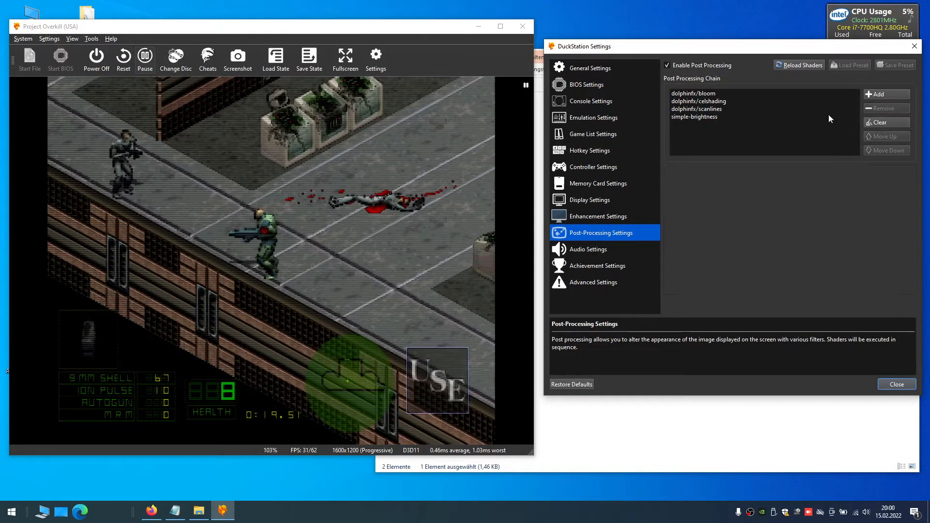
pyautogui.click(721, 118)
pyautogui.click(880, 110)
pyautogui.click(709, 102)
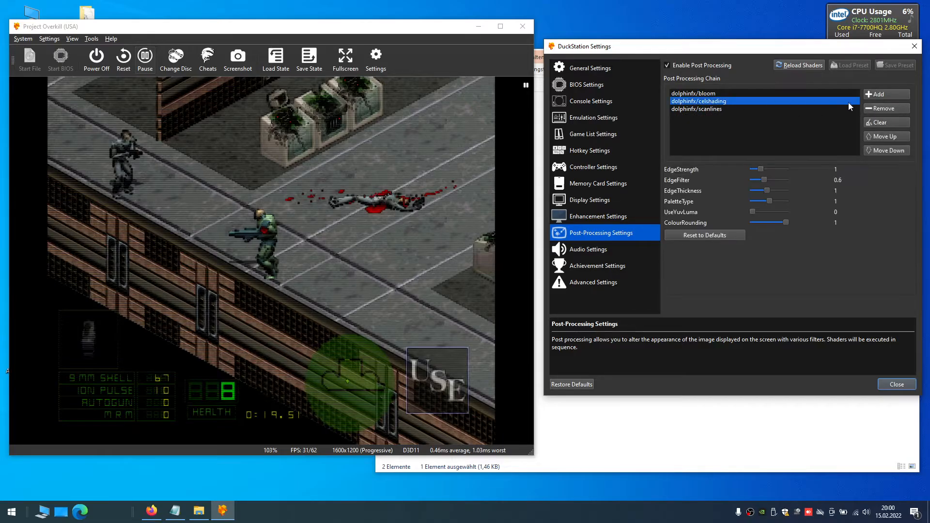
pyautogui.click(882, 109)
pyautogui.click(722, 95)
pyautogui.click(882, 108)
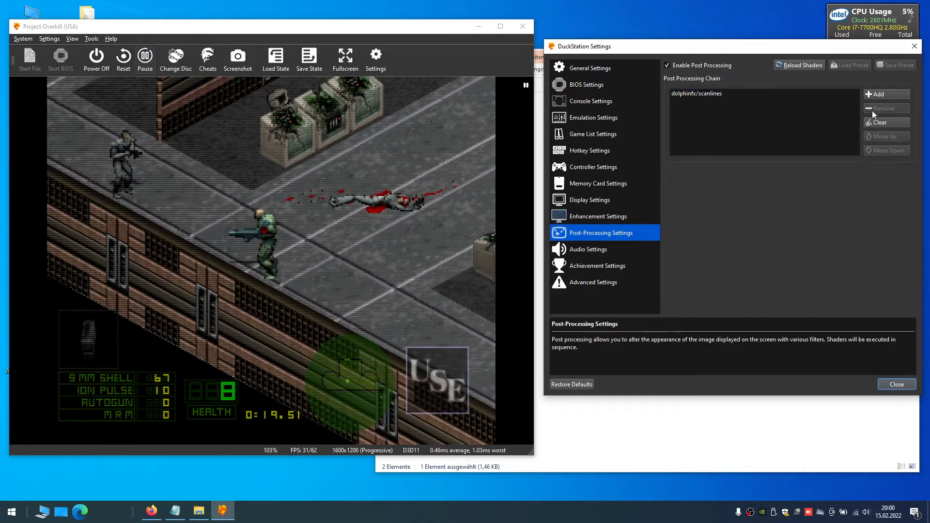
# Power off the running game, close the emulator settings and reposition the game library window
pyautogui.moveTo(319, 26); pyautogui.dragTo(329, 20)
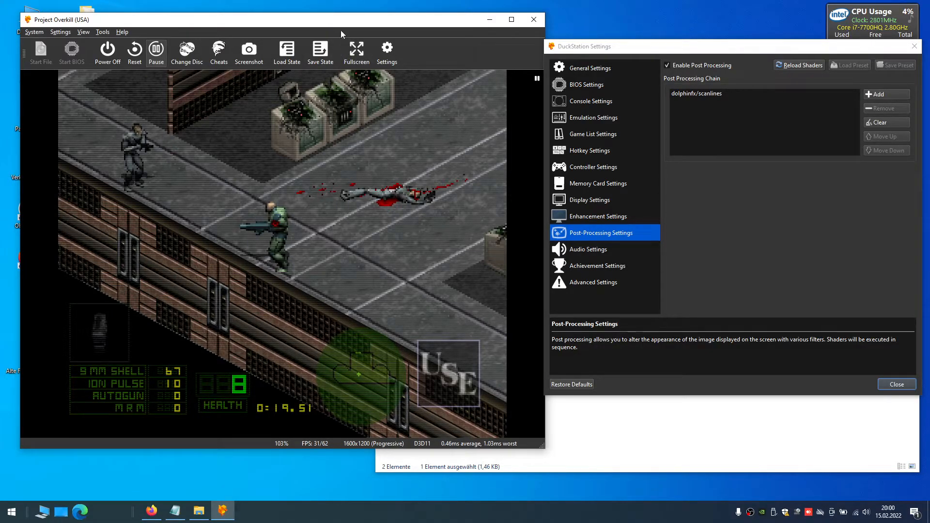
pyautogui.moveTo(342, 25)
pyautogui.mouseDown()
pyautogui.moveTo(358, 22)
pyautogui.moveTo(345, 27)
pyautogui.mouseUp()
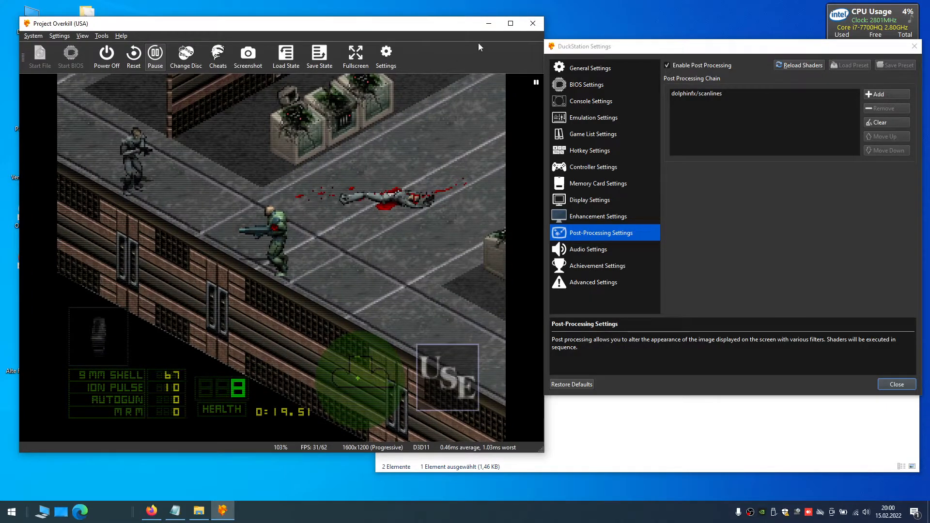
pyautogui.click(100, 64)
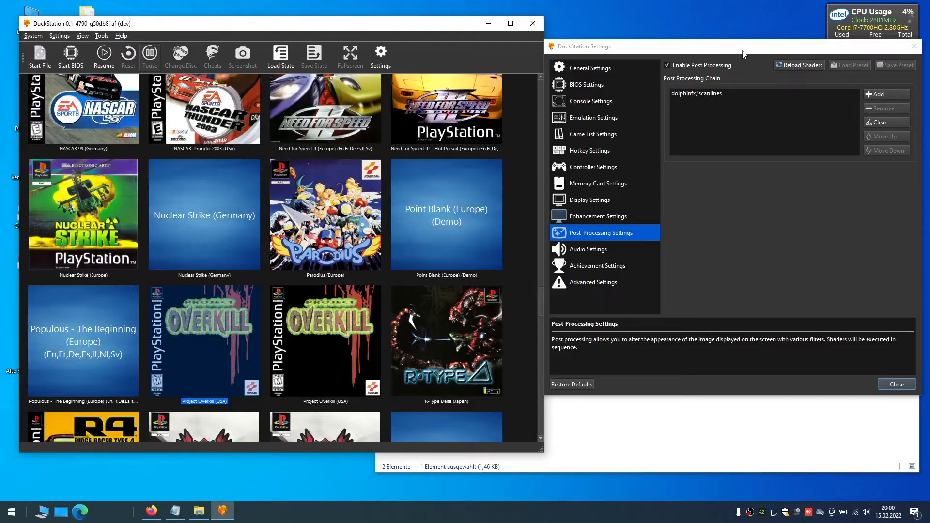
pyautogui.click(915, 46)
pyautogui.moveTo(420, 25); pyautogui.dragTo(462, 13)
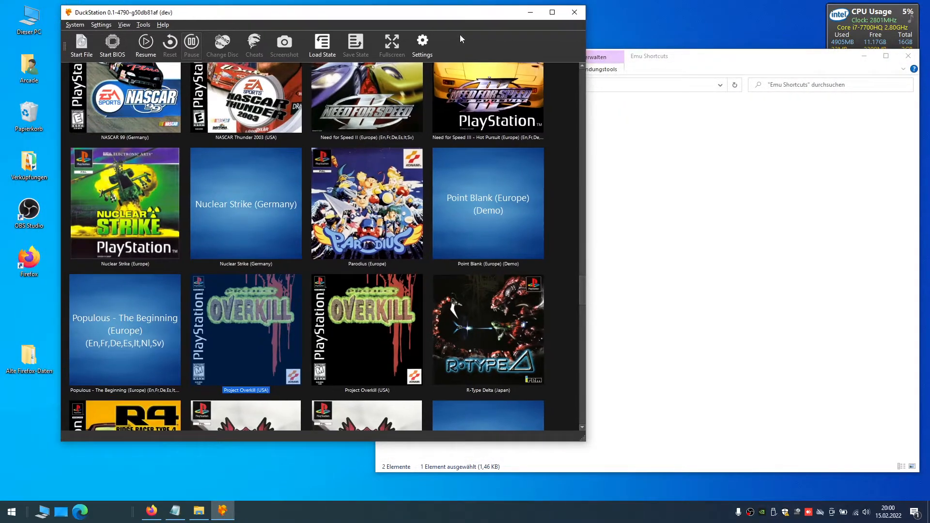
# Set Loaded (USA).png as the cover image for the game Loaded (Europe) (En,Fr,De)
pyautogui.click(268, 204)
pyautogui.press('pageup')
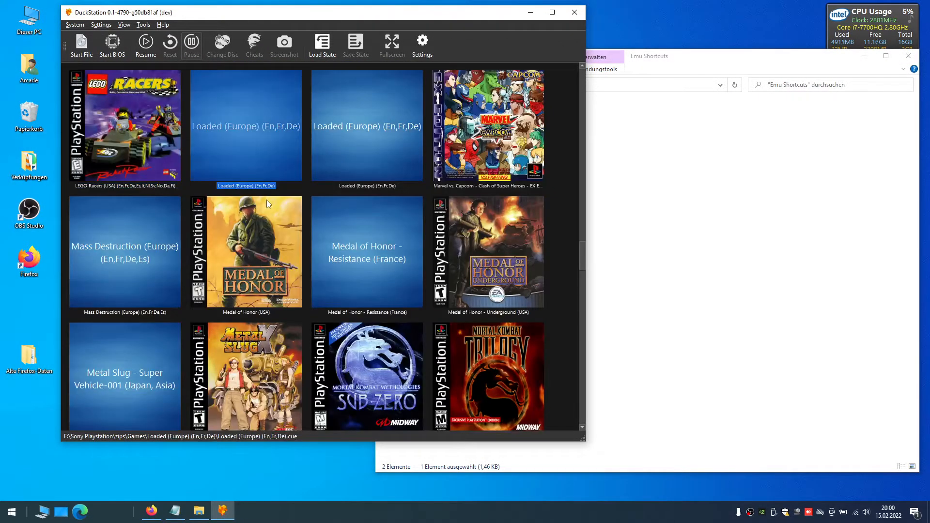
pyautogui.rightClick(257, 116)
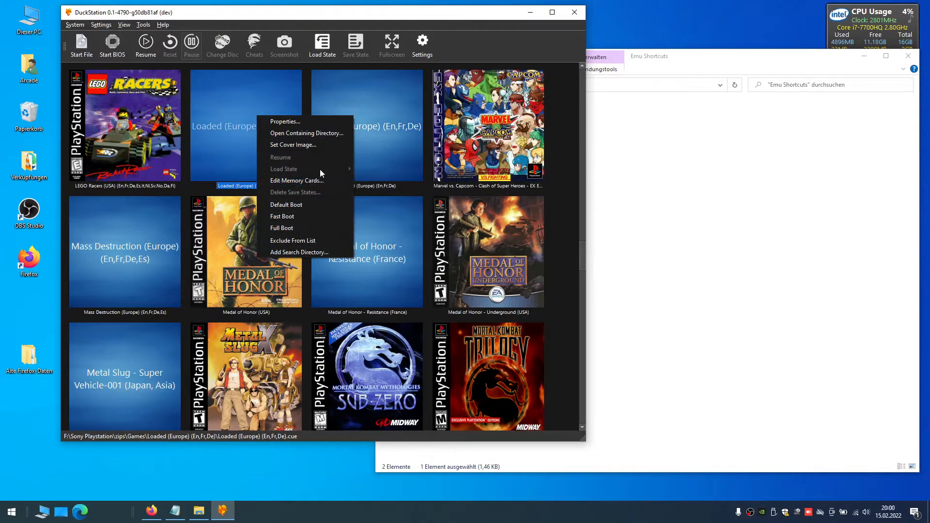
pyautogui.click(315, 145)
pyautogui.click(269, 187)
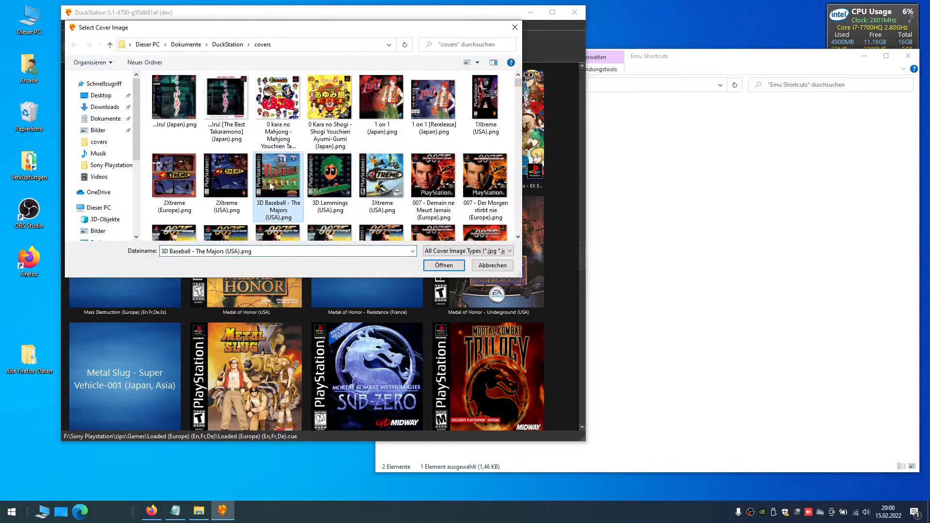
pyautogui.write('lo')
pyautogui.scroll(-3, 270, 186)
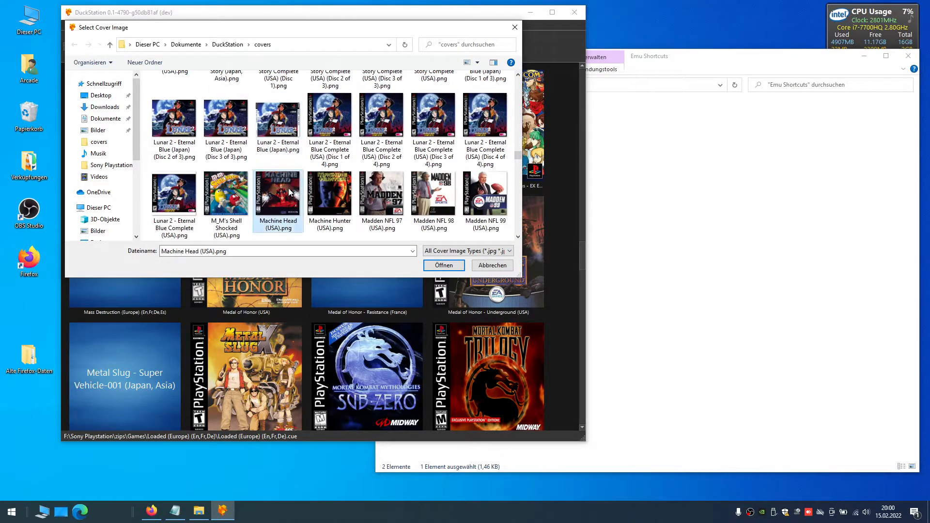
pyautogui.write('lo')
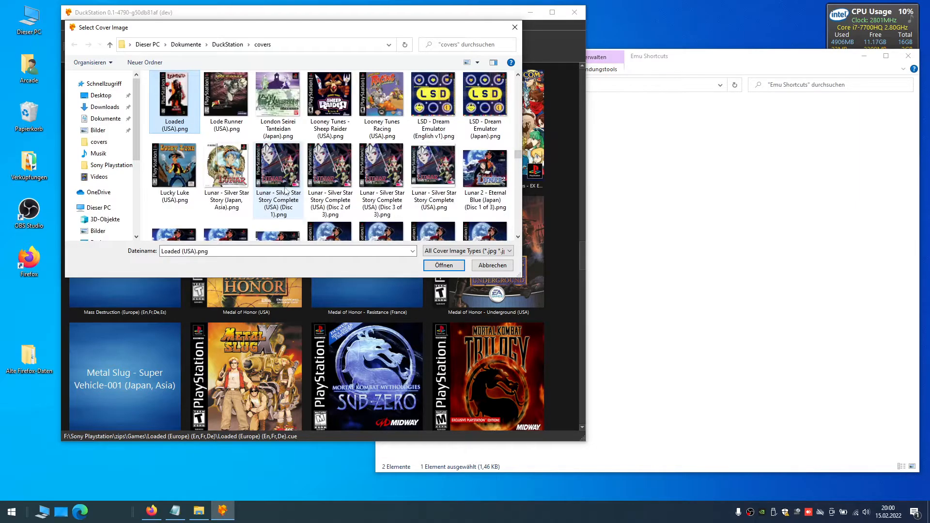
pyautogui.click(439, 266)
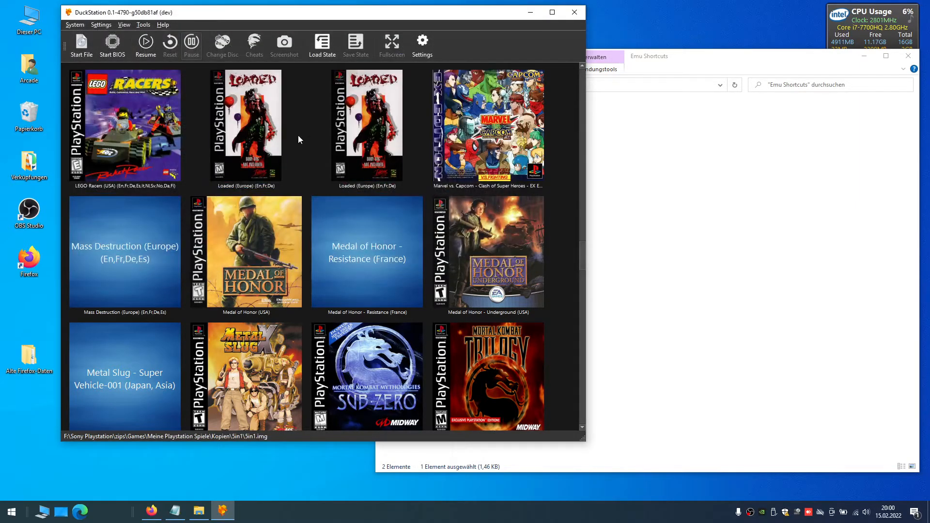
pyautogui.scroll(1, 246, 267)
pyautogui.scroll(-1, 244, 333)
# In a new File Explorer window, open F:\Sony Playstation\zips\Games\Loaded (Europe) (En,Fr,De) and select tracks 02 to 30 plus the .cue file
pyautogui.moveTo(366, 17); pyautogui.dragTo(344, 23)
pyautogui.click(613, 124)
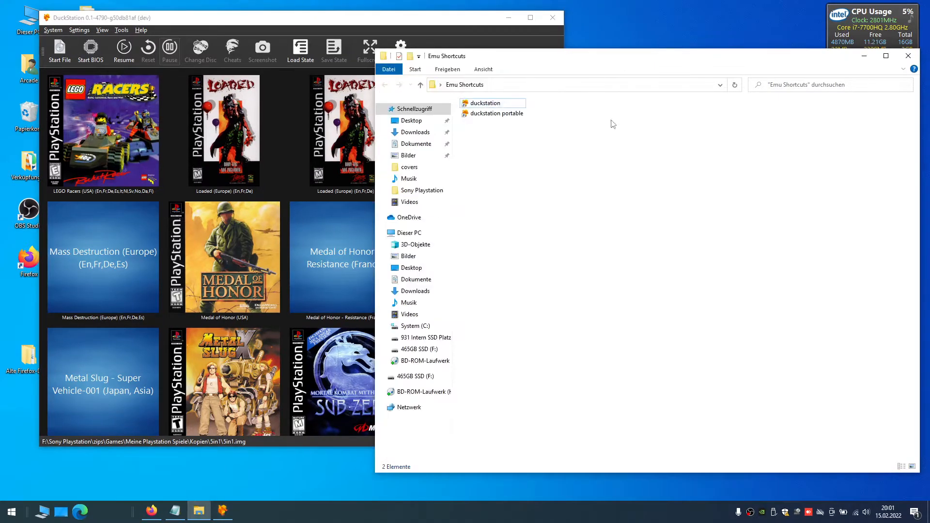
pyautogui.press('super+e')
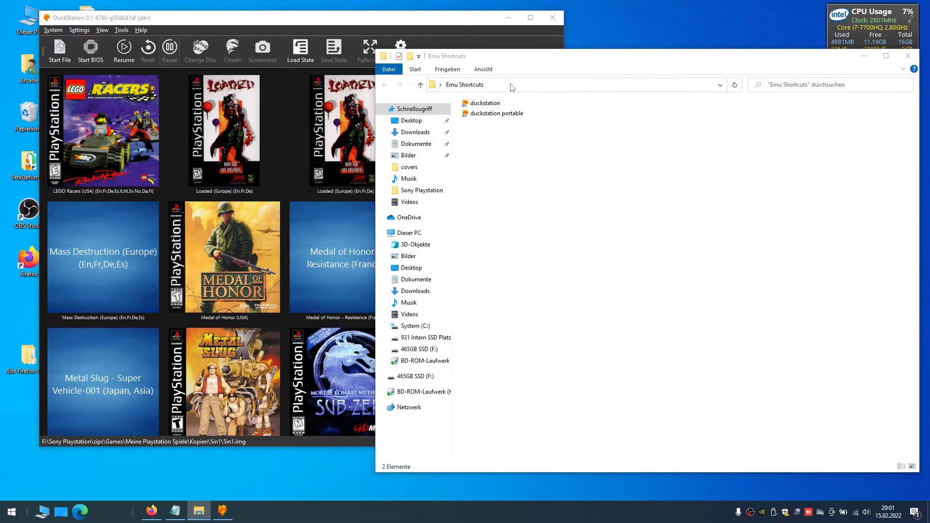
pyautogui.moveTo(374, 16); pyautogui.dragTo(716, 40)
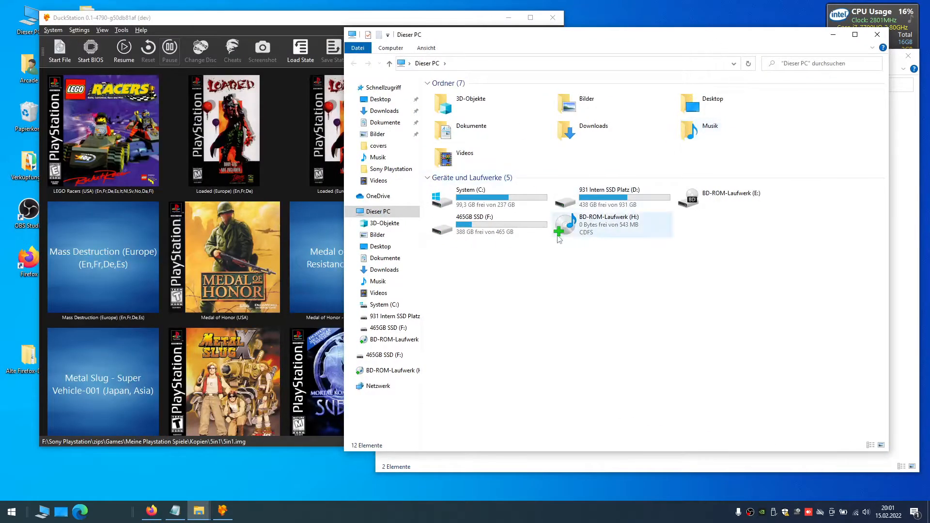
pyautogui.doubleClick(472, 222)
pyautogui.doubleClick(468, 84)
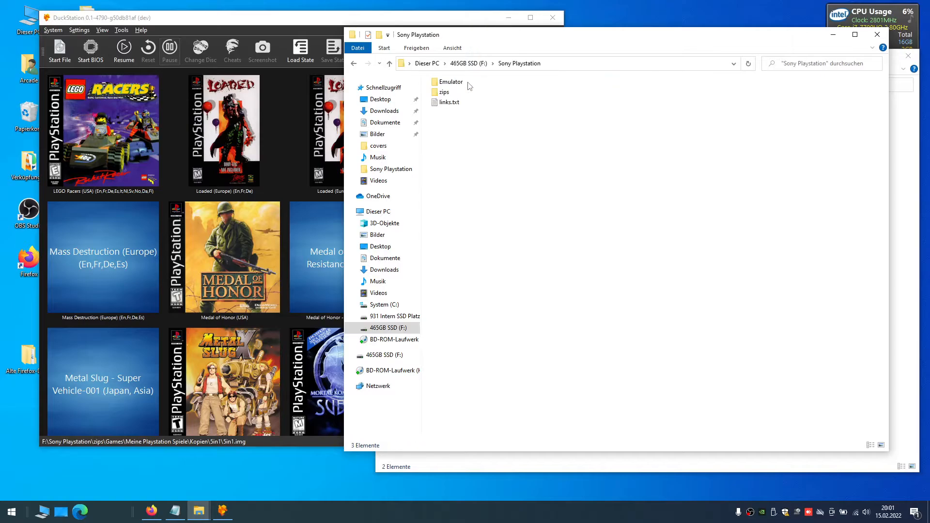
pyautogui.doubleClick(445, 92)
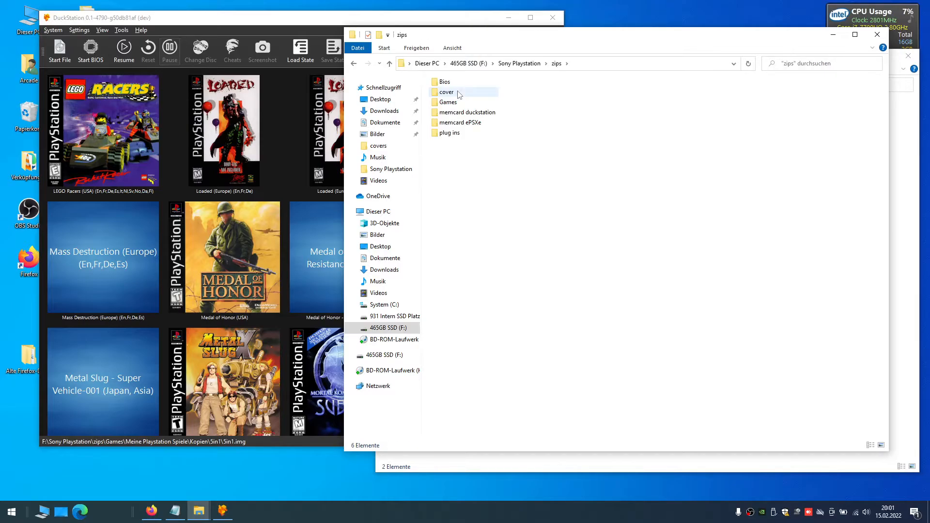
pyautogui.doubleClick(447, 102)
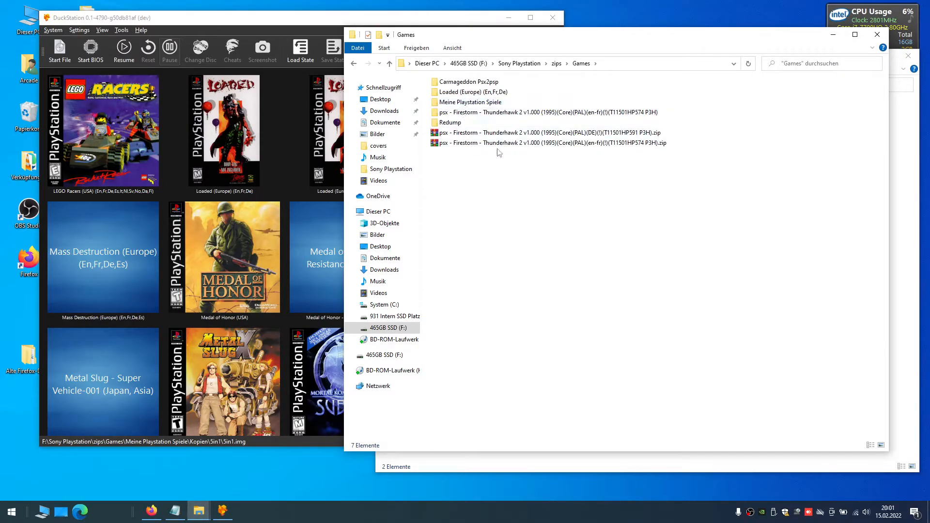
pyautogui.doubleClick(486, 95)
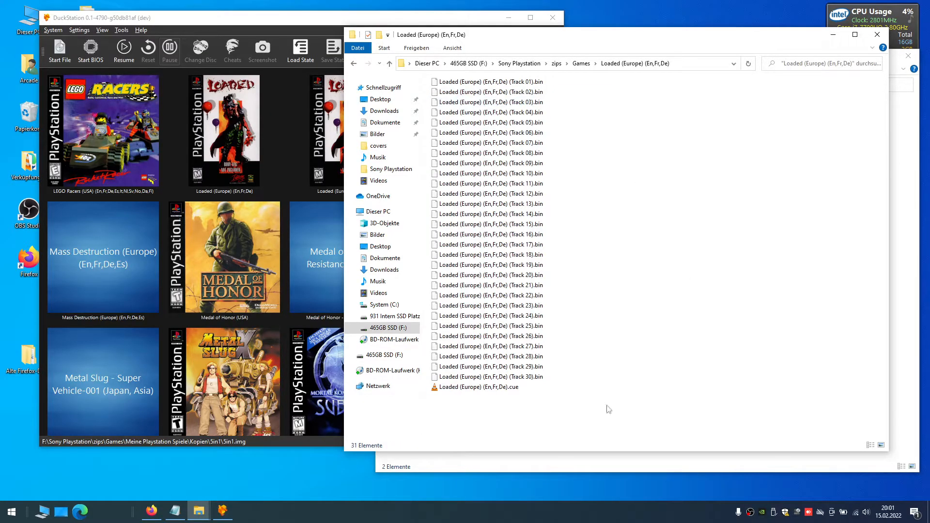
pyautogui.moveTo(646, 412); pyautogui.dragTo(501, 76)
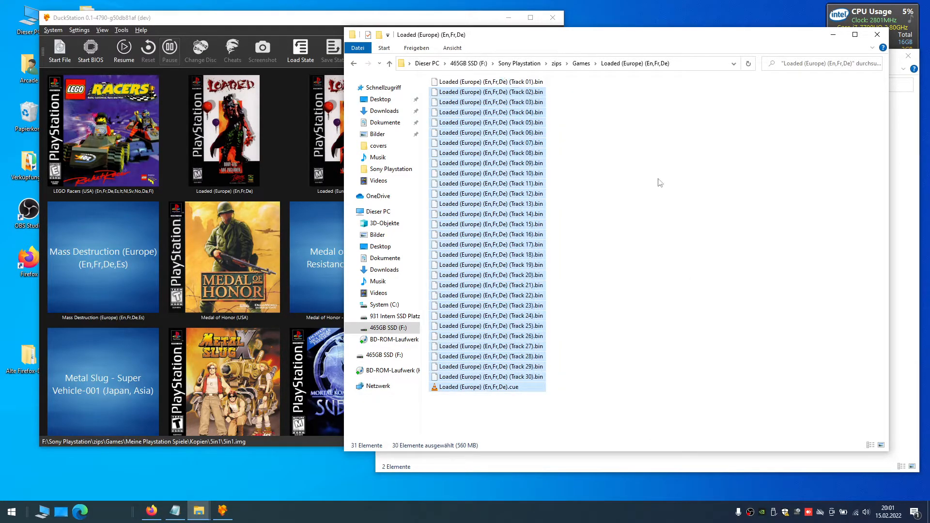
# Single out the Loaded .cue file and Track 01 .bin together in the folder, and clear the file selection
pyautogui.click(671, 192)
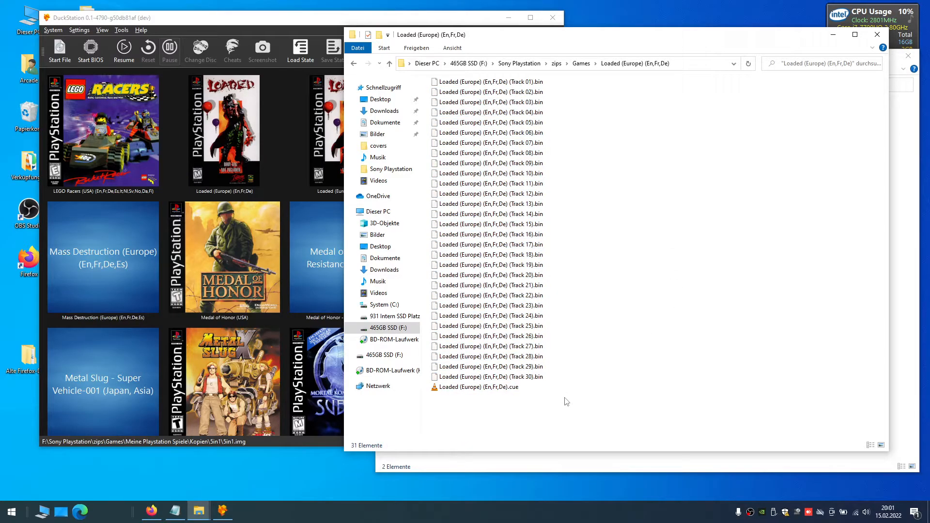
pyautogui.click(502, 388)
pyautogui.keyDown('ctrl'); pyautogui.click(533, 86); pyautogui.keyUp('ctrl')
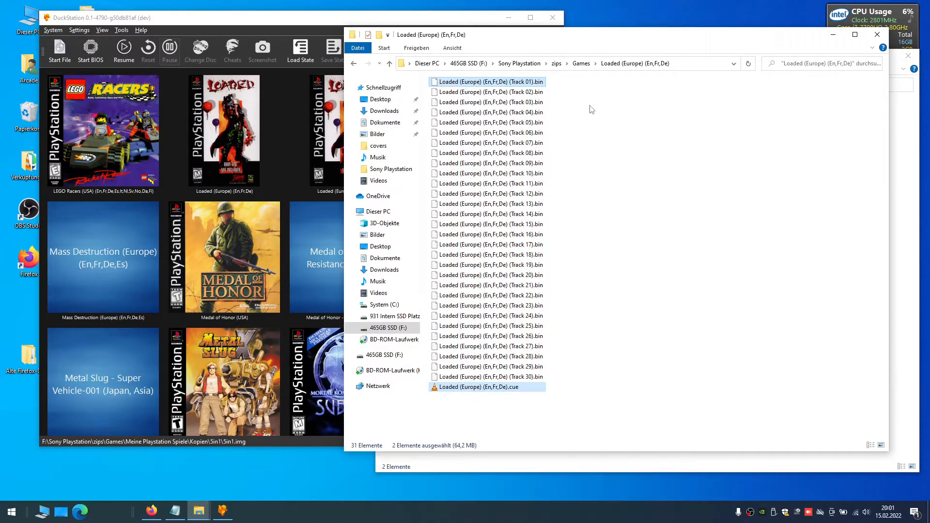
pyautogui.moveTo(570, 94); pyautogui.dragTo(525, 382)
pyautogui.click(585, 361)
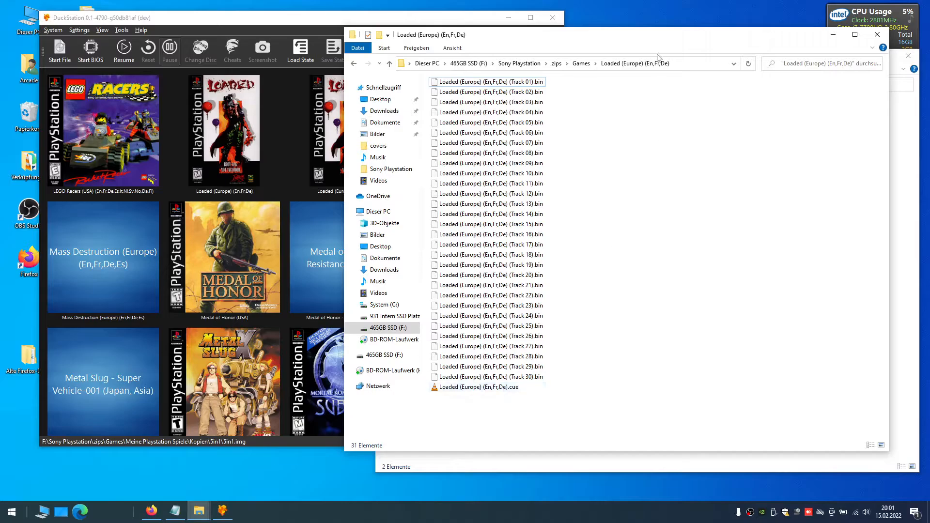
# Move the Loaded folder window aside and open the 465GB SSD (F:) drive in a separate File Explorer window
pyautogui.moveTo(659, 42); pyautogui.dragTo(493, 51)
pyautogui.click(800, 154)
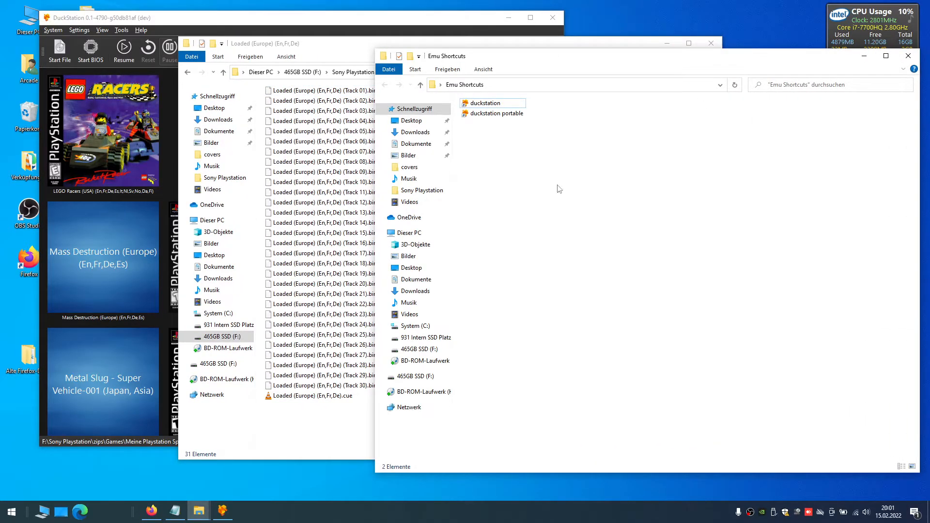
pyautogui.press('super+e')
pyautogui.doubleClick(322, 242)
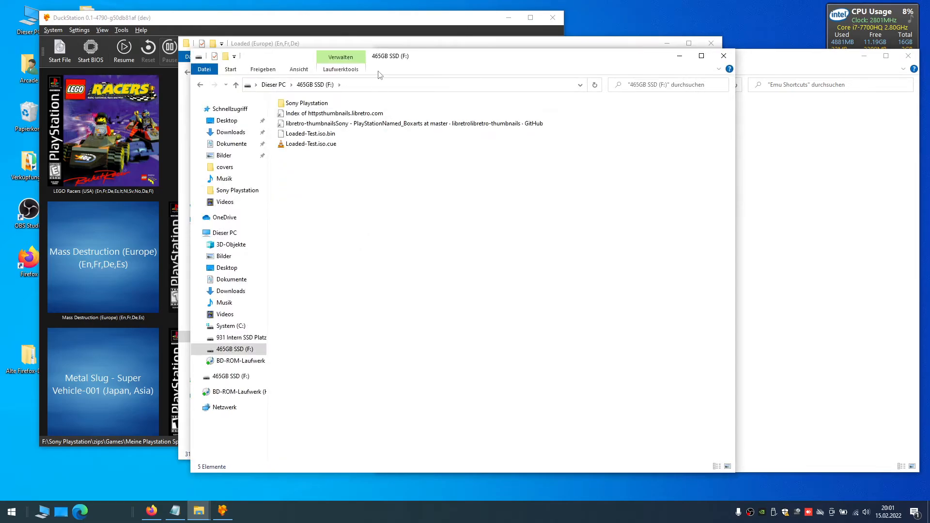
pyautogui.moveTo(426, 59); pyautogui.dragTo(689, 60)
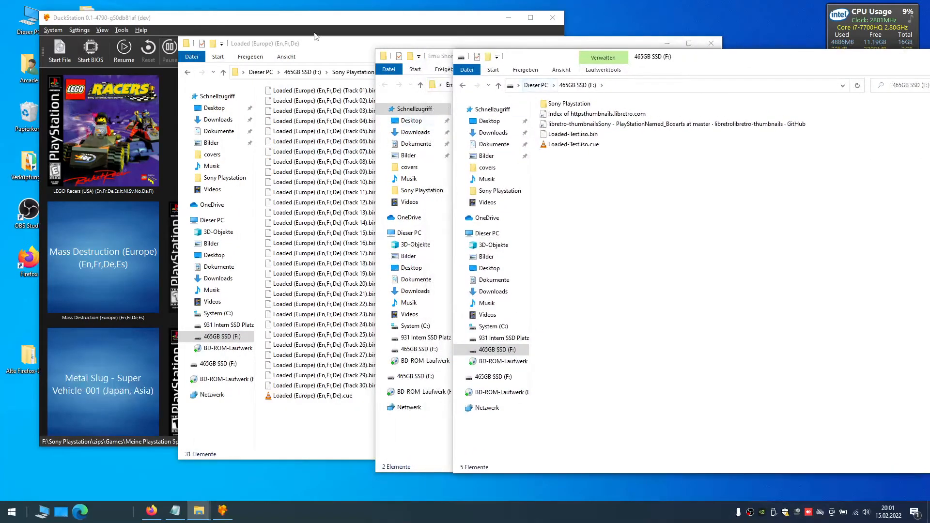
# Arrange the Loaded folder and F: drive windows side by side, narrowing the Loaded window, and minimize DuckStation
pyautogui.click(341, 54)
pyautogui.moveTo(340, 55); pyautogui.dragTo(250, 46)
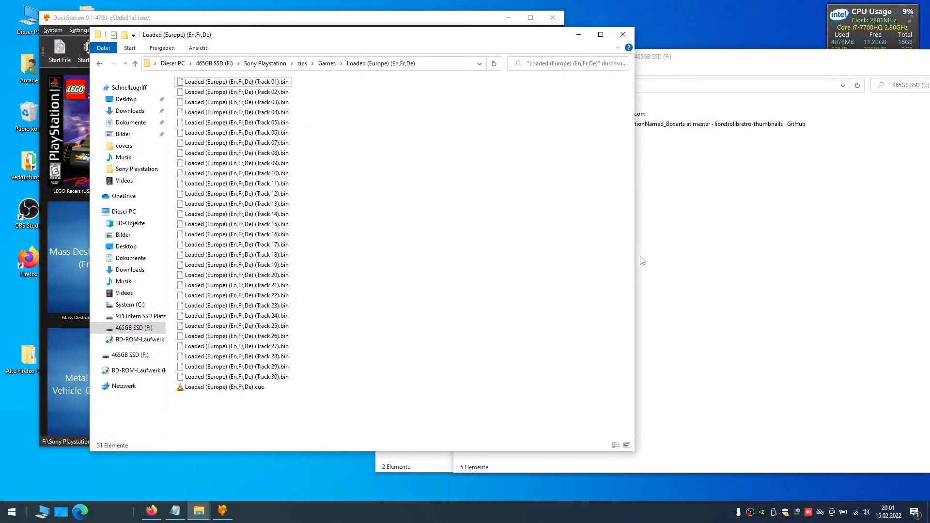
pyautogui.moveTo(636, 258); pyautogui.dragTo(439, 259)
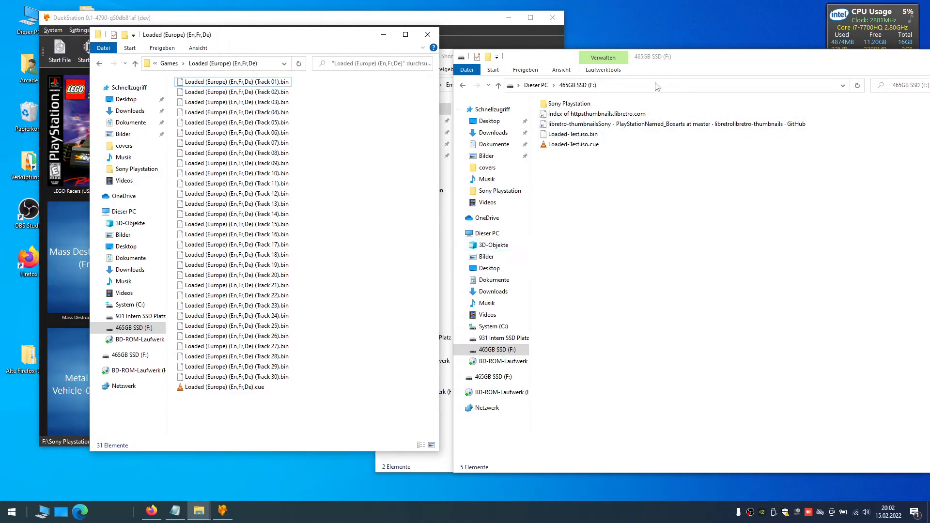
pyautogui.click(688, 61)
pyautogui.moveTo(703, 59); pyautogui.dragTo(692, 37)
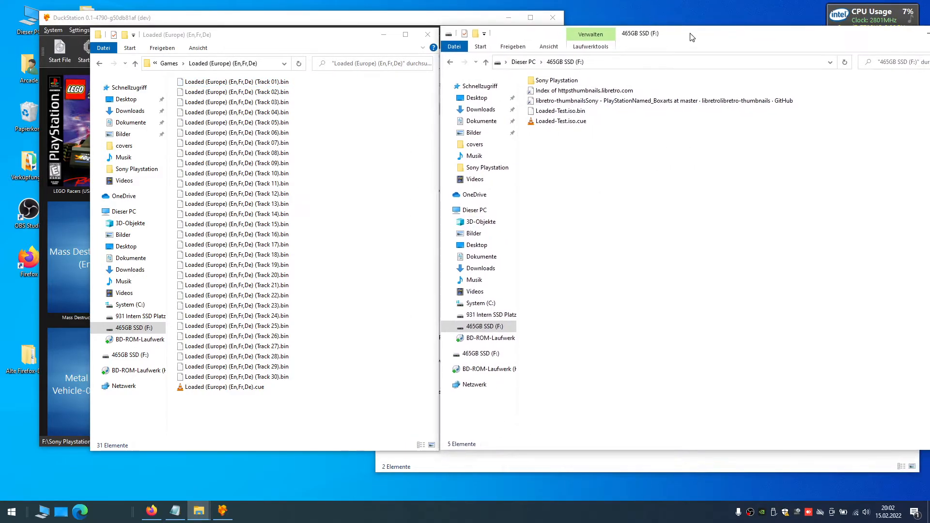
pyautogui.click(359, 18)
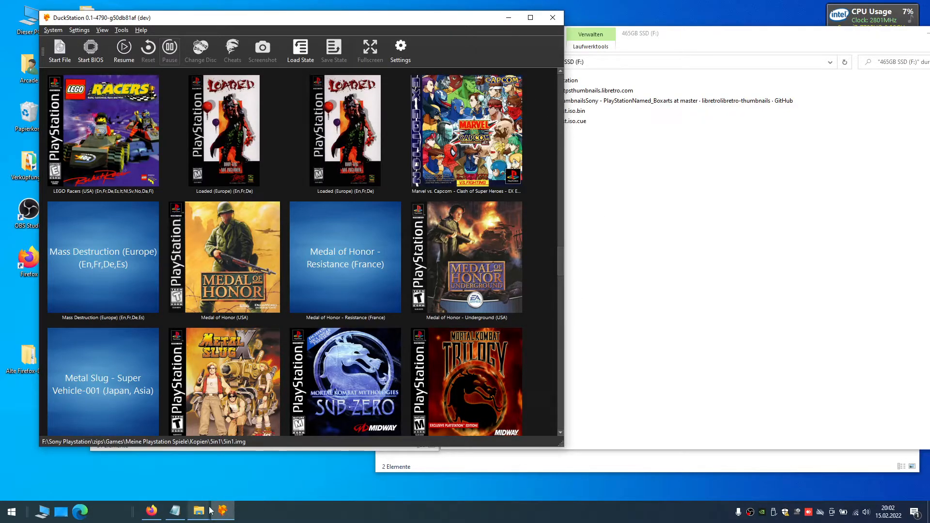
pyautogui.click(512, 18)
# Open Loaded (Europe) (En,Fr,De).cue and Loaded-Test.iso.cue from the F: drive in Notepad++
pyautogui.click(263, 390)
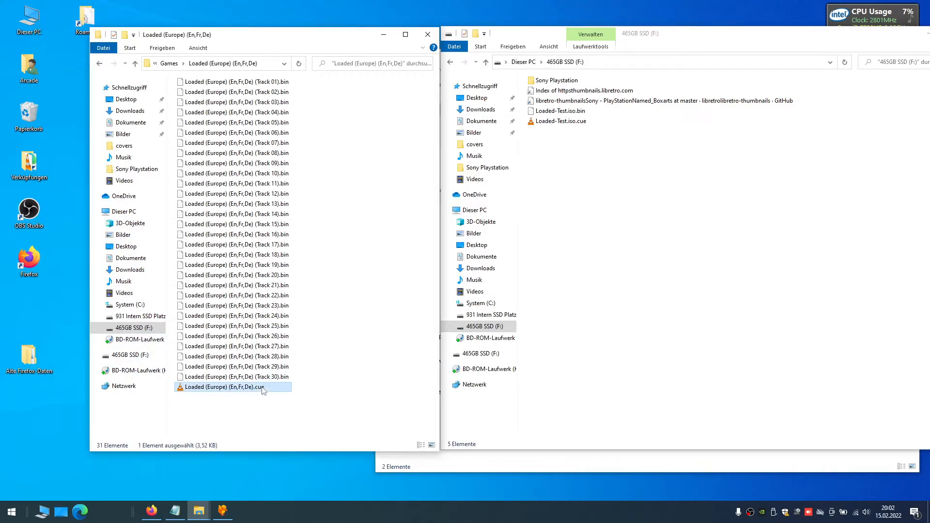
pyautogui.rightClick(263, 390)
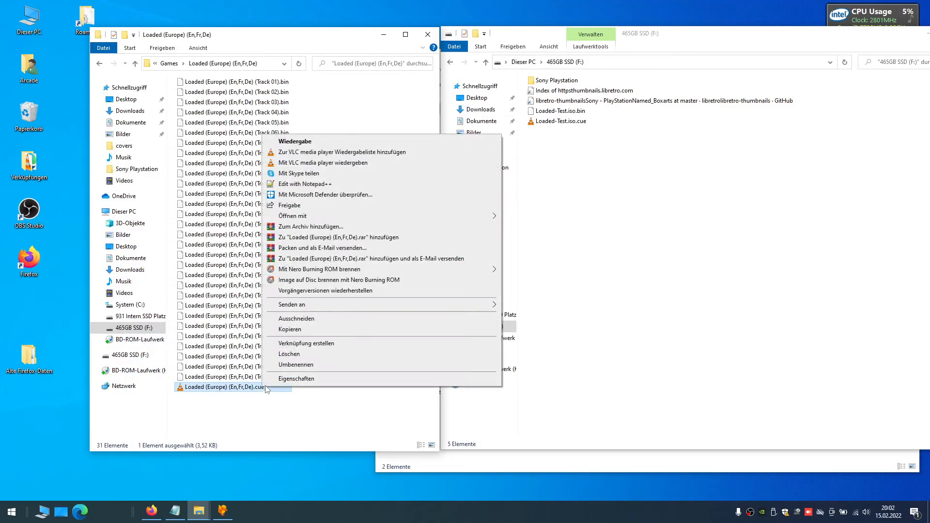
pyautogui.click(329, 188)
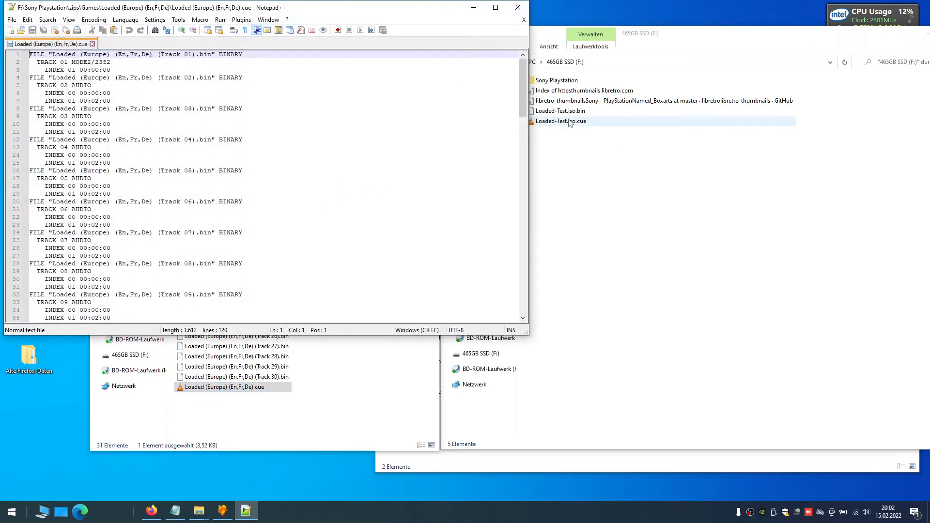
pyautogui.rightClick(570, 123)
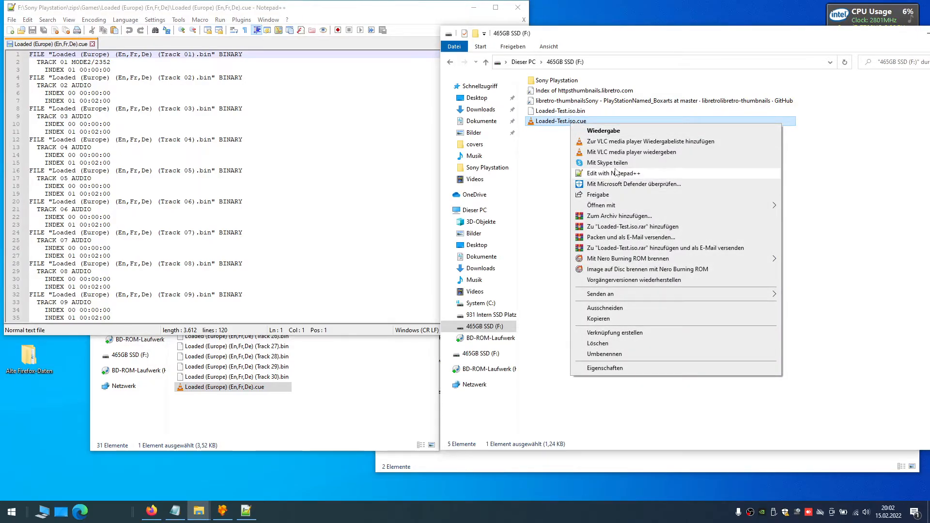
pyautogui.click(615, 173)
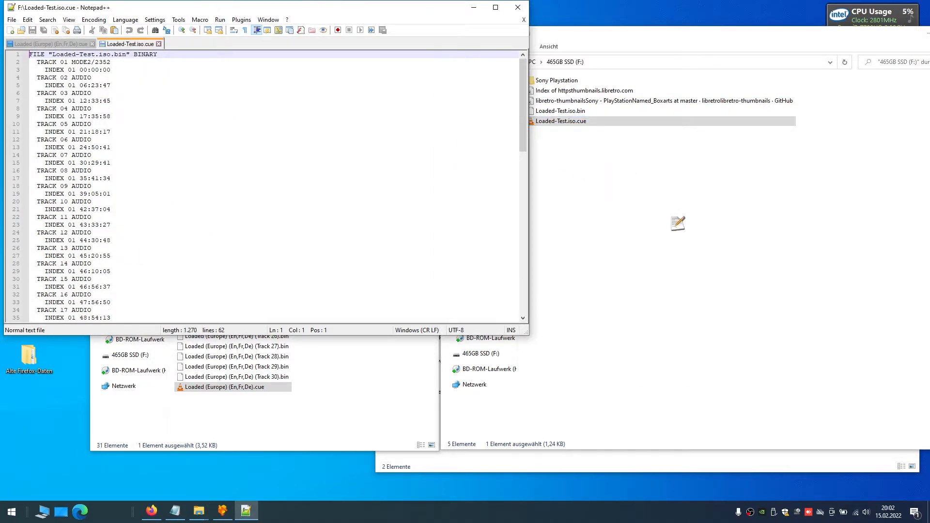
# Move one cue sheet into its own Notepad++ window and snap both windows side by side
pyautogui.moveTo(678, 223); pyautogui.dragTo(678, 223)
pyautogui.press('super+Left')
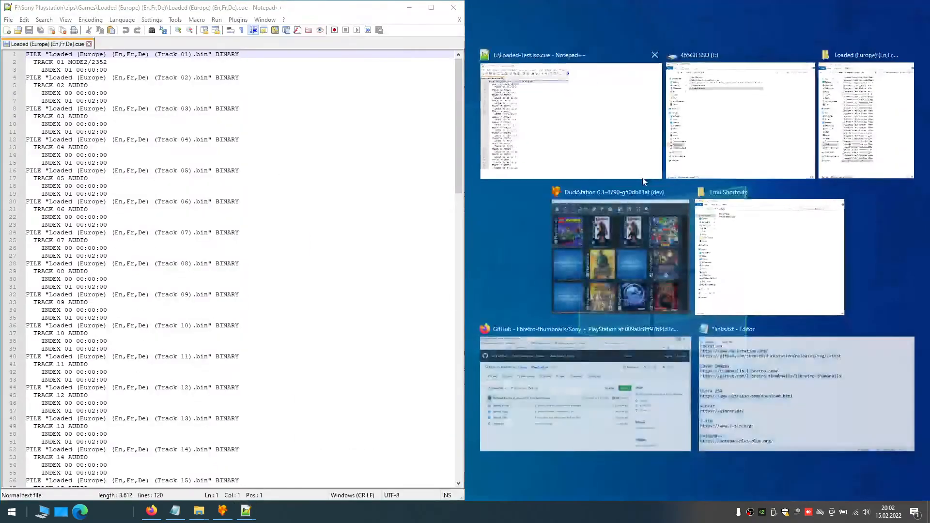
pyautogui.click(609, 127)
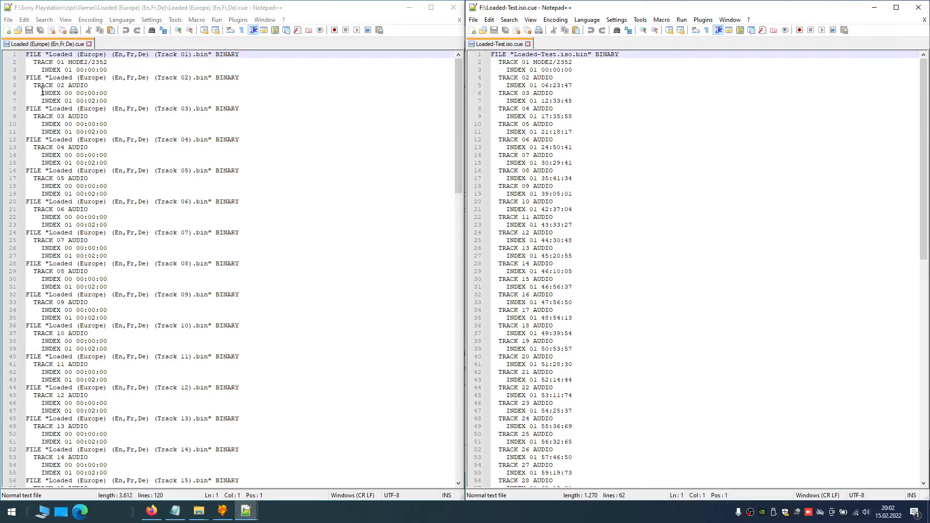
# Compare the track and INDEX entries of the multi-bin Loaded cue sheet with those of the single-bin Loaded-Test.iso.cue
pyautogui.moveTo(42, 92); pyautogui.dragTo(124, 101)
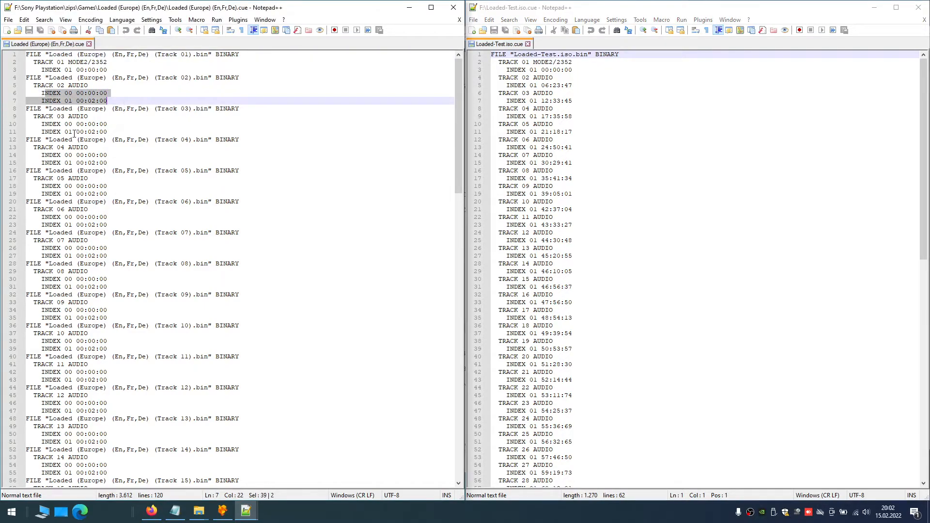
pyautogui.moveTo(43, 125); pyautogui.dragTo(115, 133)
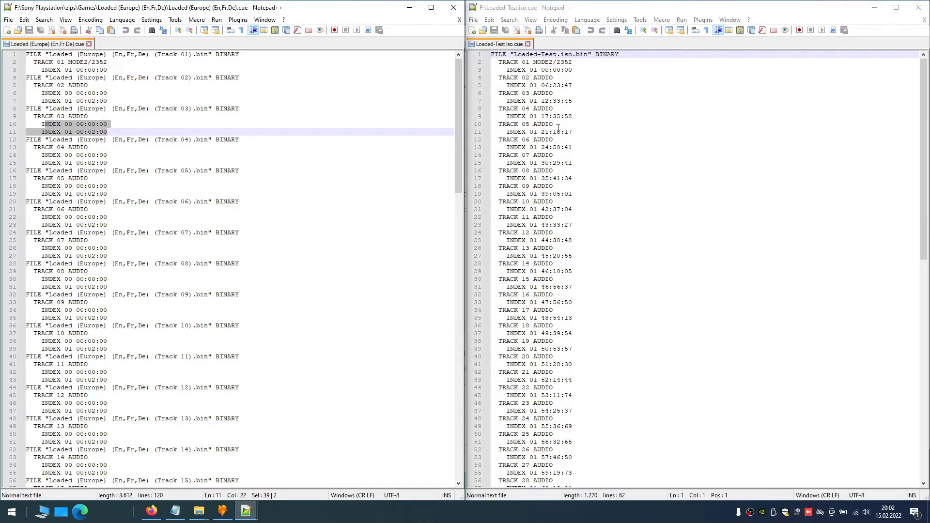
pyautogui.click(541, 86)
pyautogui.moveTo(537, 85); pyautogui.dragTo(573, 132)
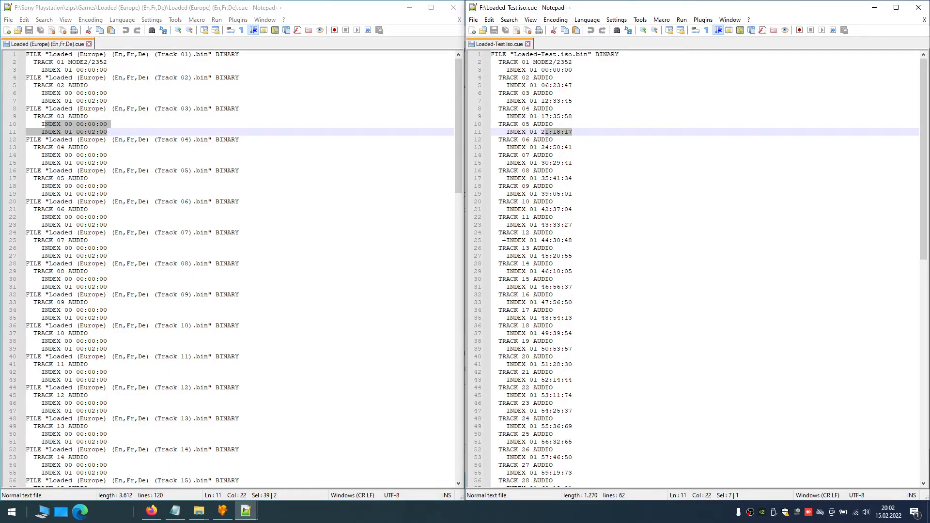
pyautogui.moveTo(499, 233); pyautogui.dragTo(575, 243)
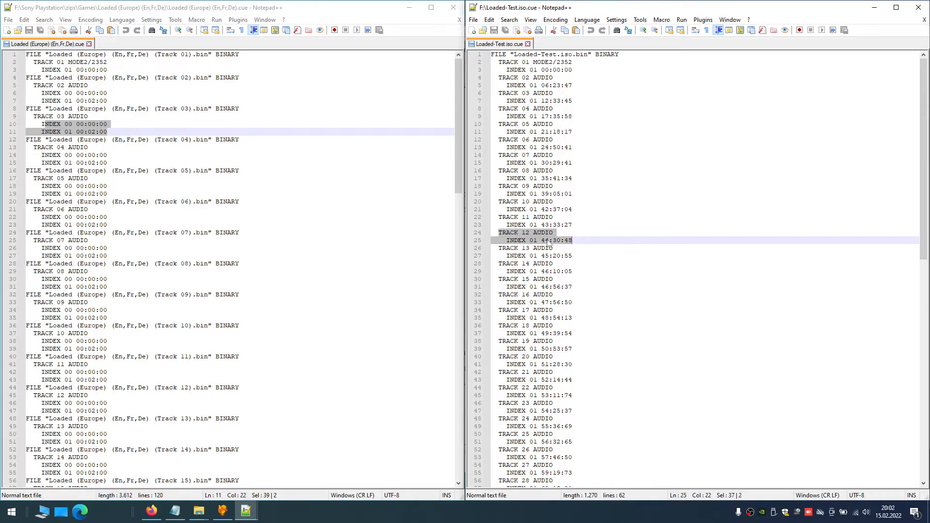
pyautogui.moveTo(500, 247); pyautogui.dragTo(570, 260)
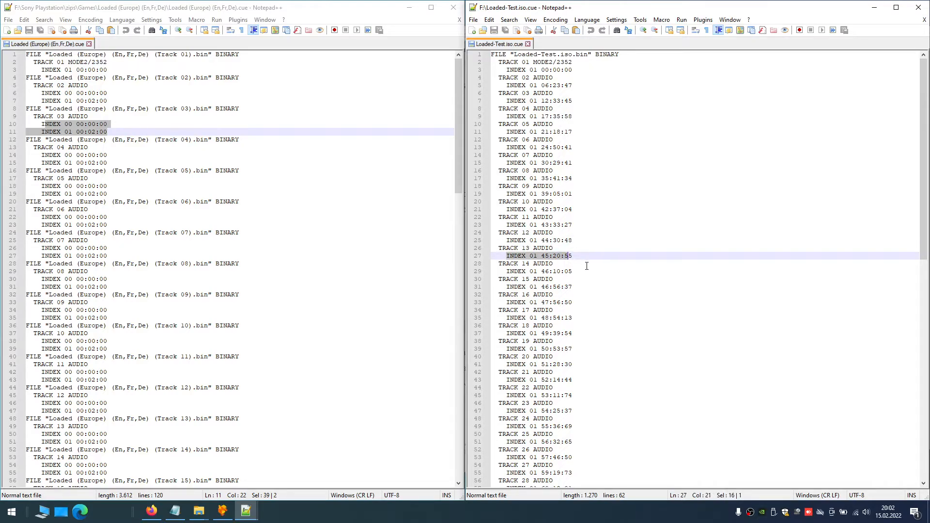
pyautogui.scroll(-10, 232, 274)
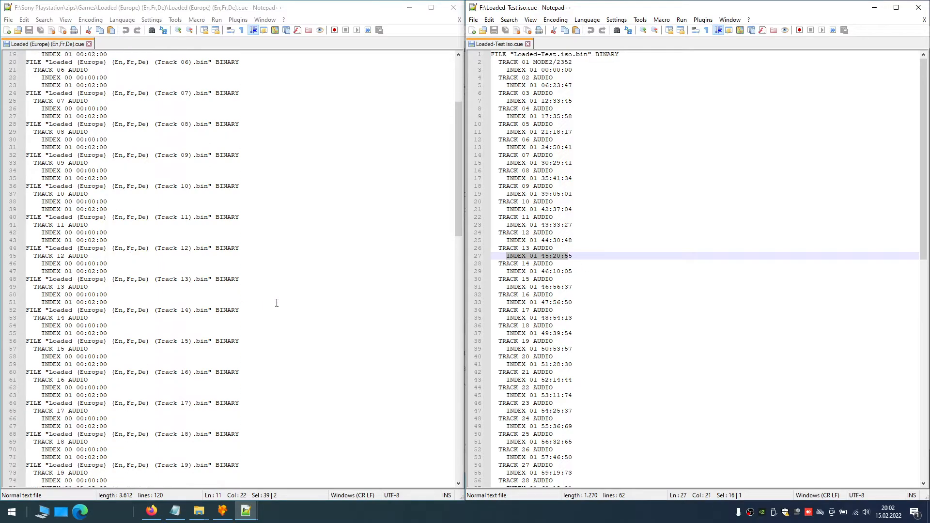
pyautogui.scroll(-4, 278, 302)
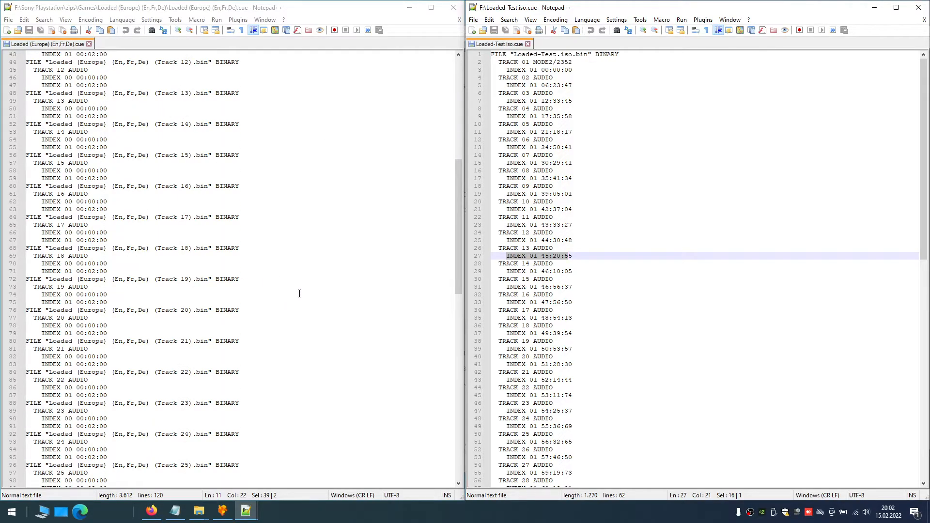
pyautogui.scroll(14, 299, 293)
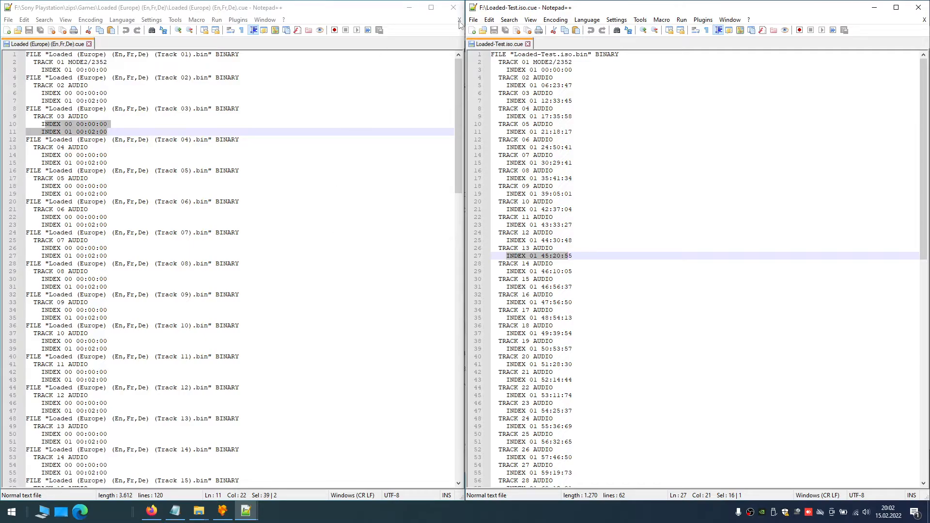
# Close the Loaded (Europe) (En,Fr,De).cue file along with its Notepad++ window
pyautogui.moveTo(376, 10); pyautogui.dragTo(485, 59)
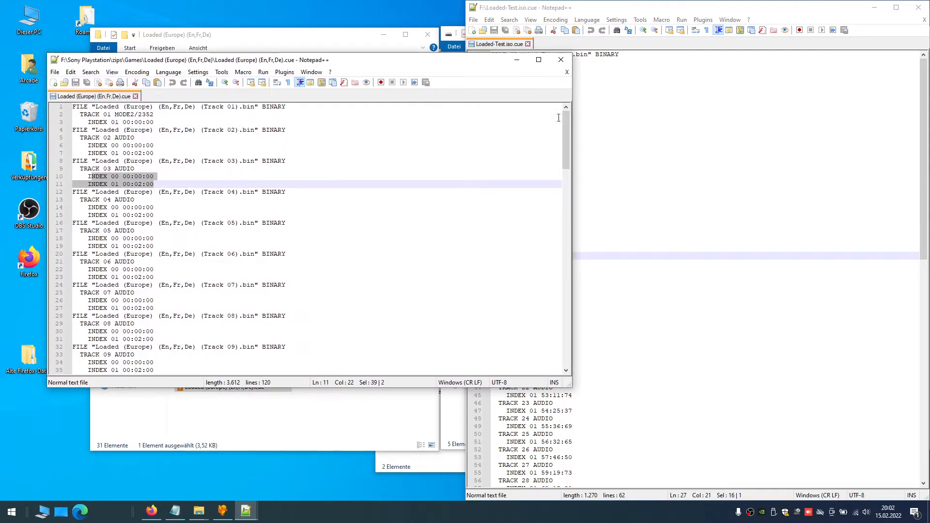
pyautogui.click(567, 72)
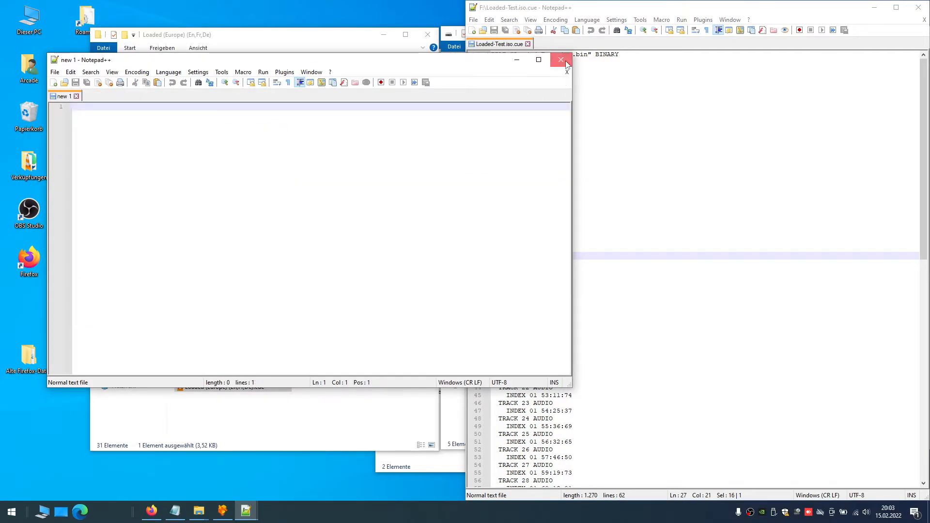
pyautogui.click(561, 59)
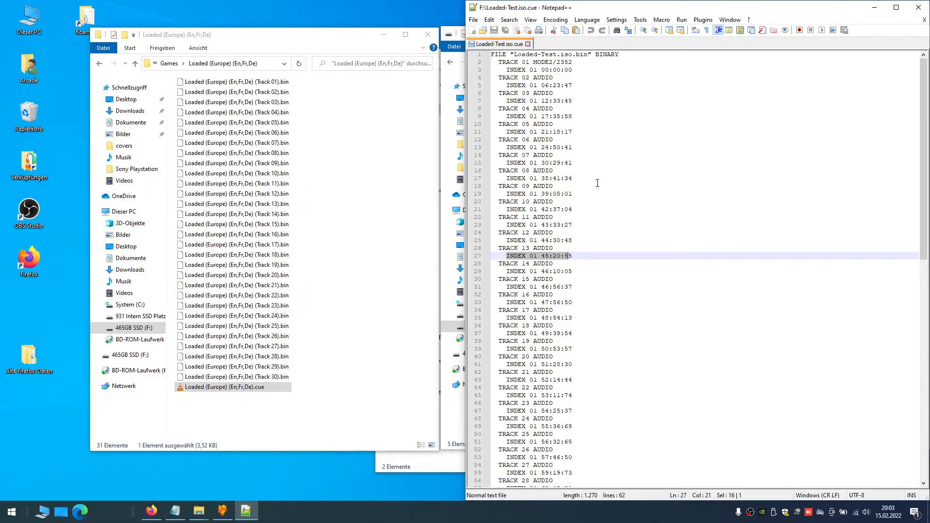
# View Loaded-Test.iso.cue with enlarged text and in a maximized window, and close its Notepad++ window
pyautogui.keyDown('ctrl'); pyautogui.scroll(4, 598, 183); pyautogui.keyUp('ctrl')
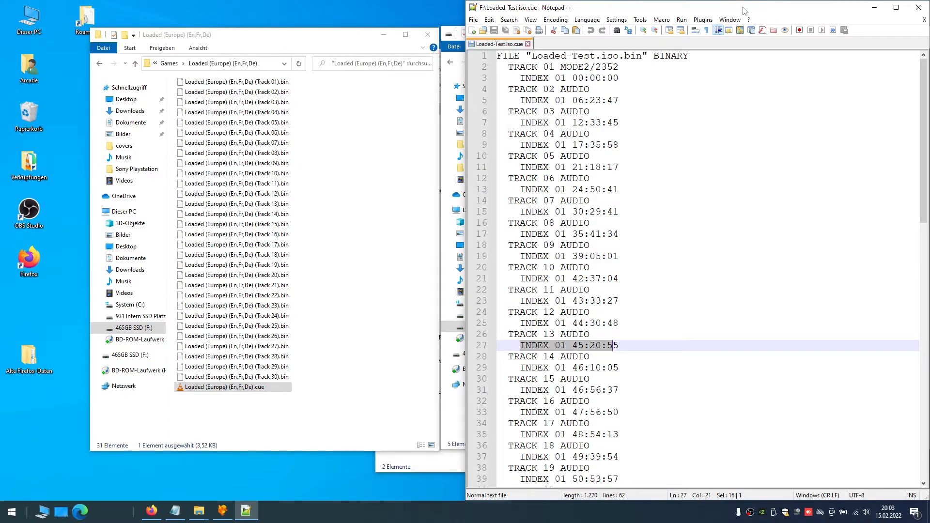
pyautogui.moveTo(745, 11); pyautogui.dragTo(683, 35)
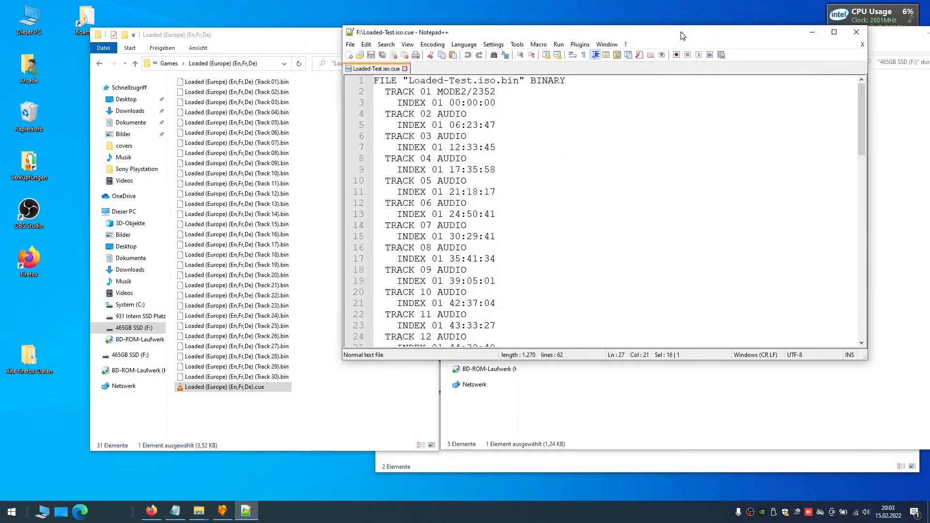
pyautogui.doubleClick(682, 37)
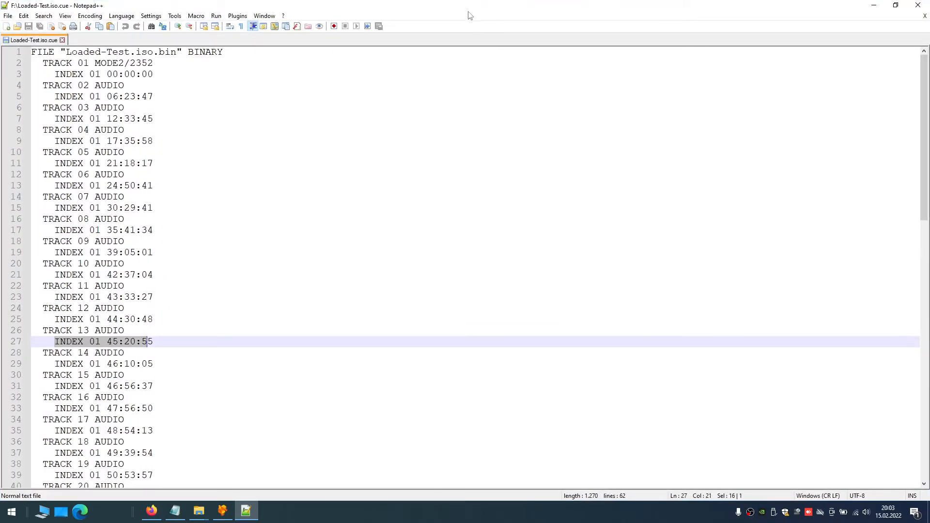
pyautogui.doubleClick(529, 8)
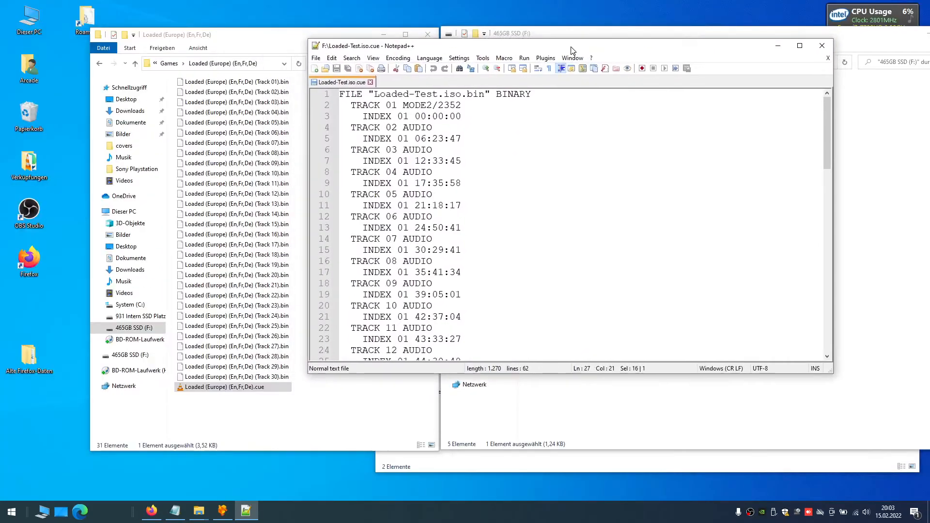
pyautogui.click(830, 40)
# Close the Loaded (Europe) (En,Fr,De) folder window and move the F: drive window fully into view
pyautogui.moveTo(370, 34); pyautogui.dragTo(346, 34)
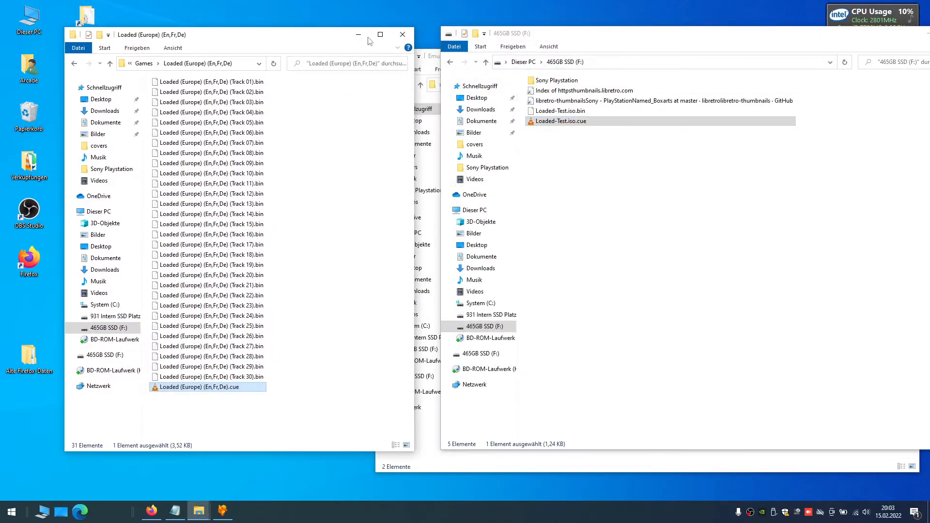
pyautogui.click(403, 34)
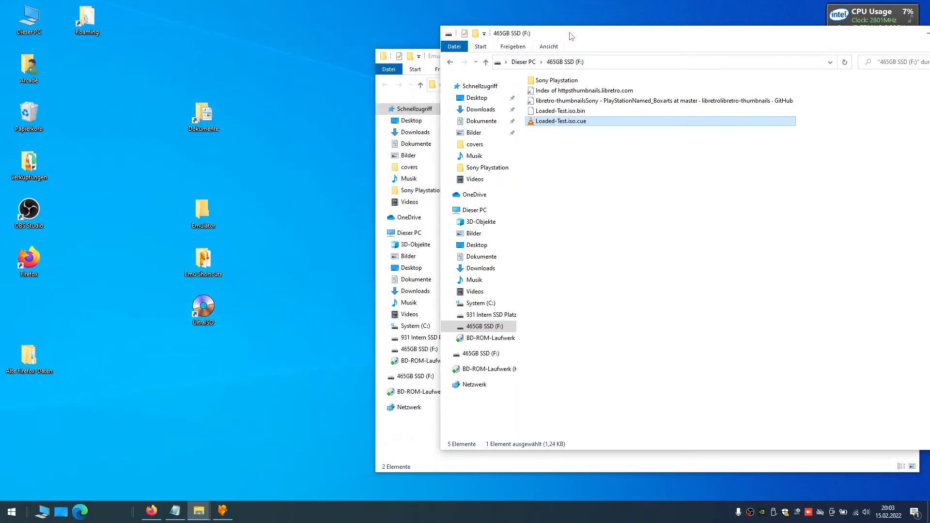
pyautogui.moveTo(577, 37); pyautogui.dragTo(422, 43)
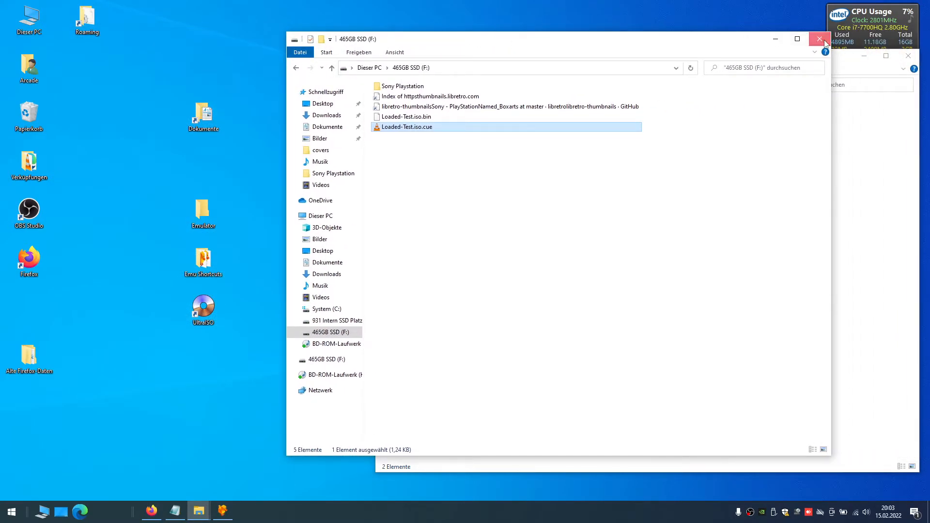
# Close the F: drive window, then switch to DuckStation and move its window toward the middle of the desktop
pyautogui.click(823, 41)
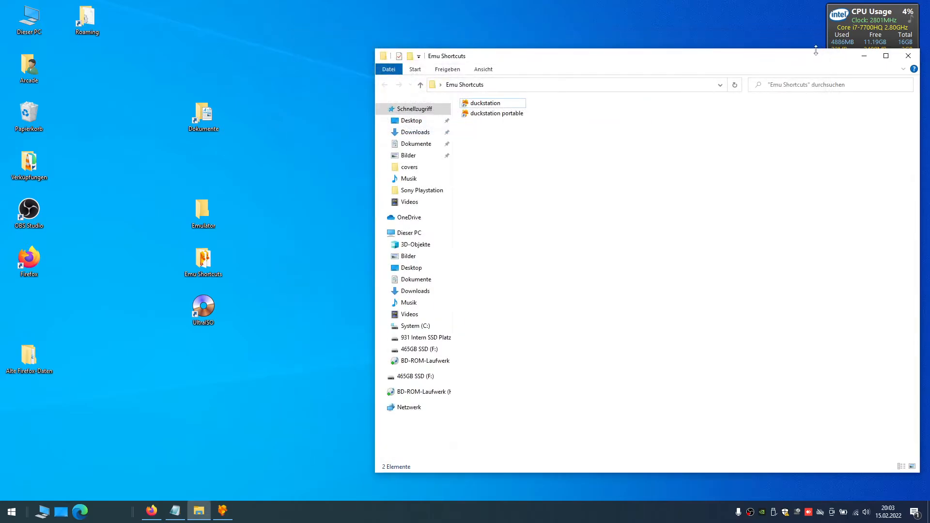
pyautogui.click(222, 511)
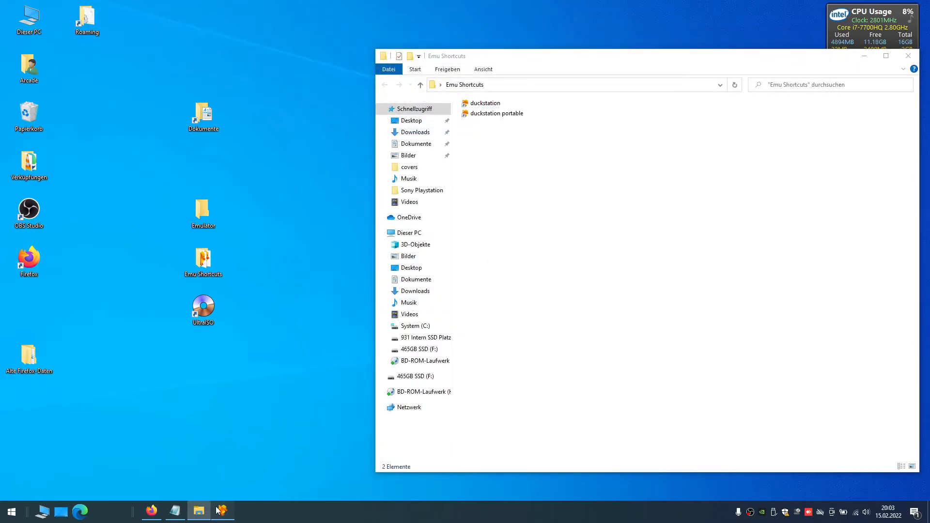
pyautogui.moveTo(440, 19); pyautogui.dragTo(632, 28)
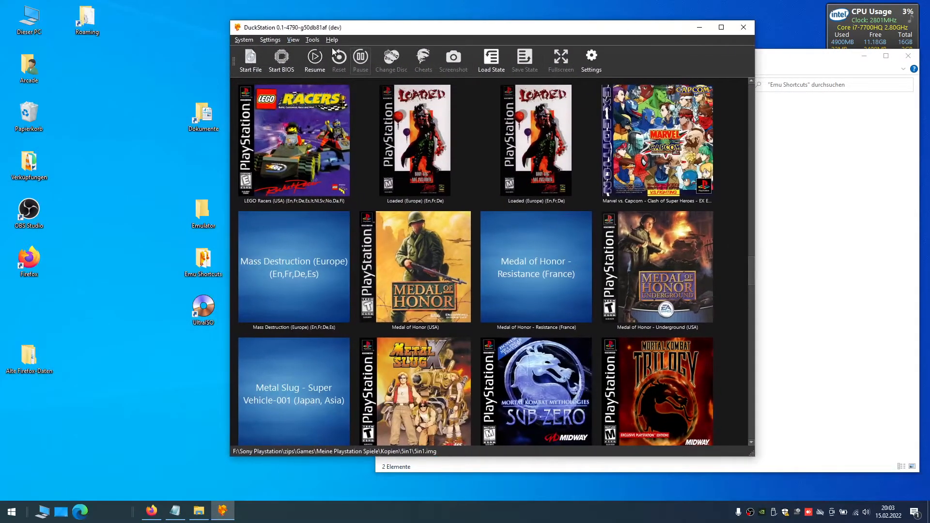
# Begin starting a game from a disc image file and browse to the 465GB SSD (F:) drive
pyautogui.click(249, 61)
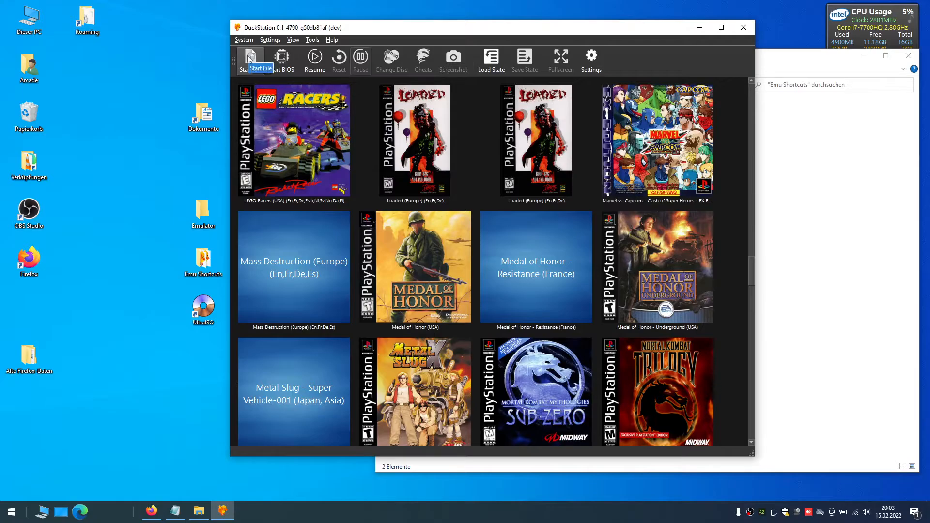
pyautogui.click(244, 40)
pyautogui.moveTo(272, 42)
pyautogui.moveTo(244, 40)
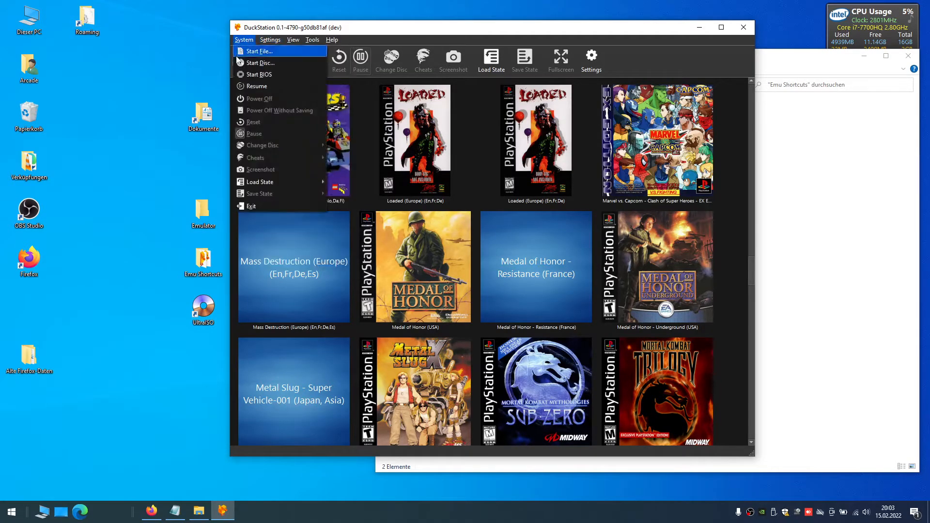
pyautogui.click(278, 51)
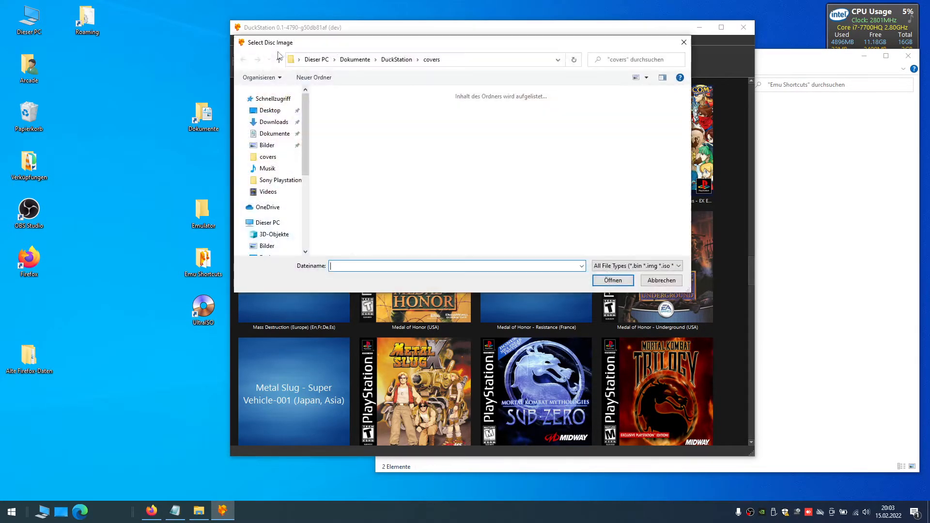
pyautogui.scroll(-2, 272, 203)
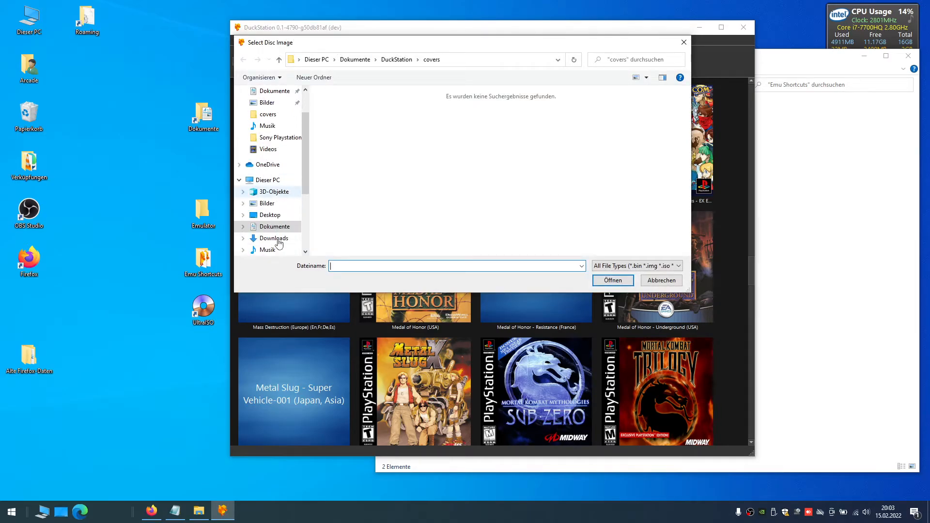
pyautogui.click(272, 180)
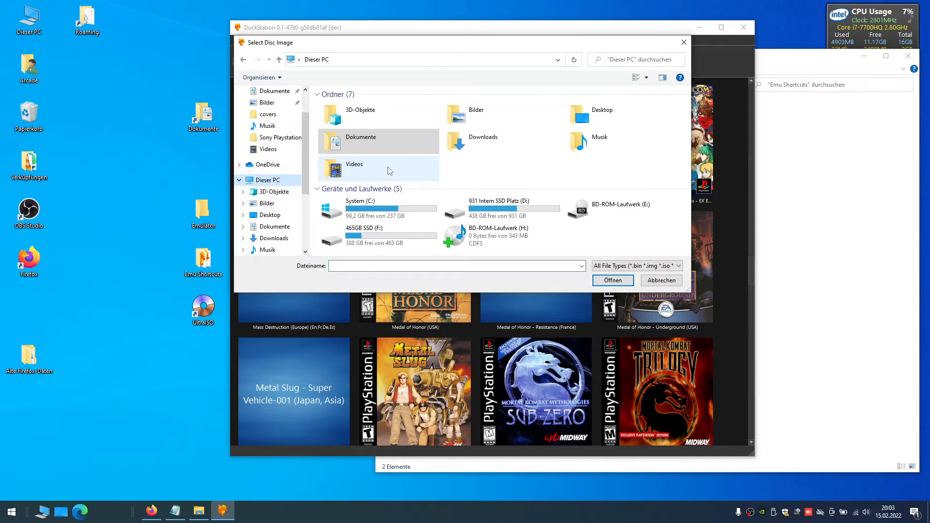
pyautogui.doubleClick(384, 229)
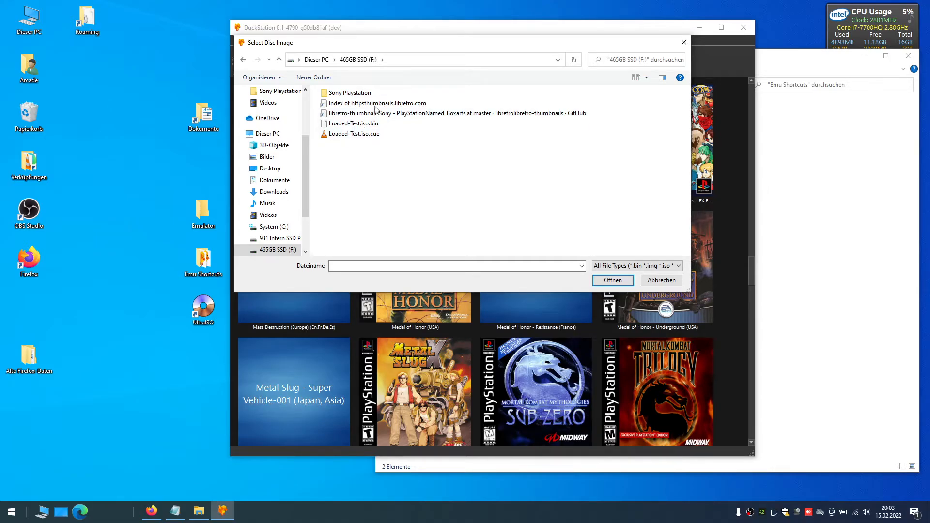
pyautogui.doubleClick(365, 93)
pyautogui.doubleClick(348, 115)
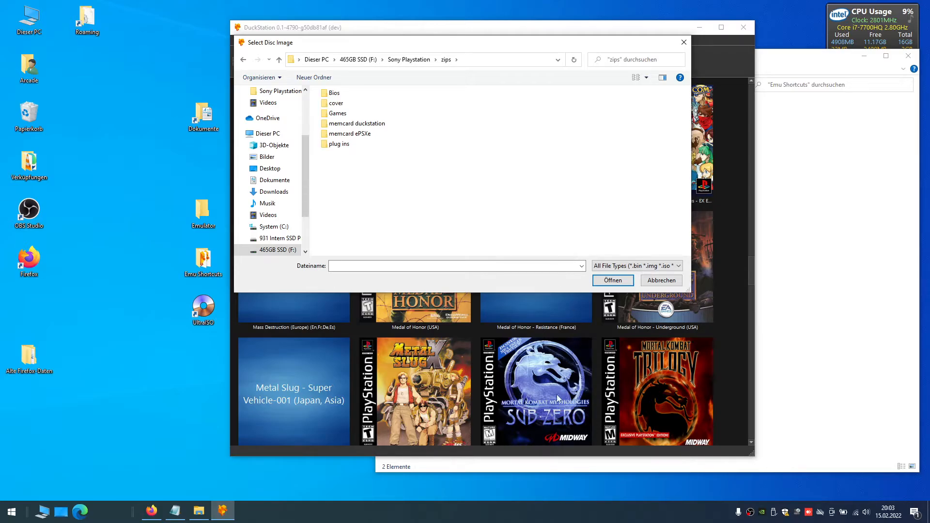
pyautogui.click(409, 60)
pyautogui.click(359, 59)
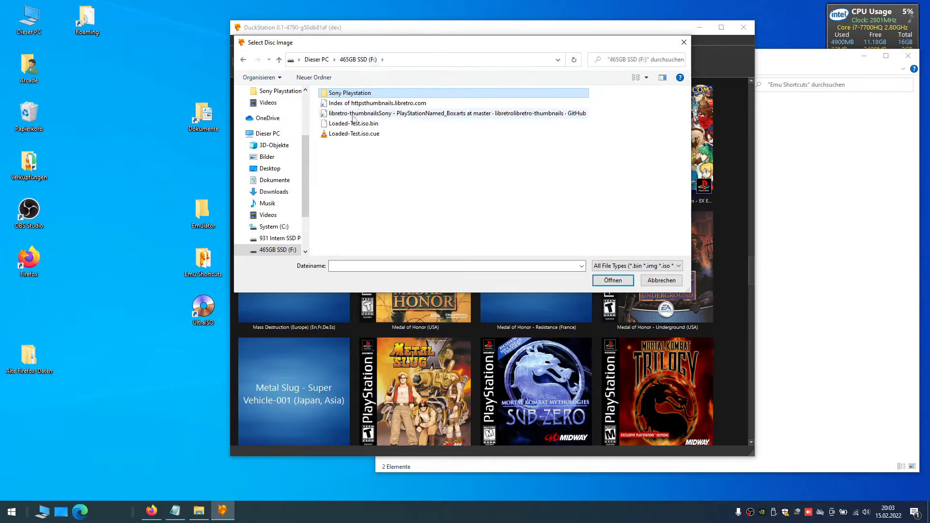
# Start the game from Loaded-Test.iso.cue in the root of drive F:
pyautogui.click(356, 138)
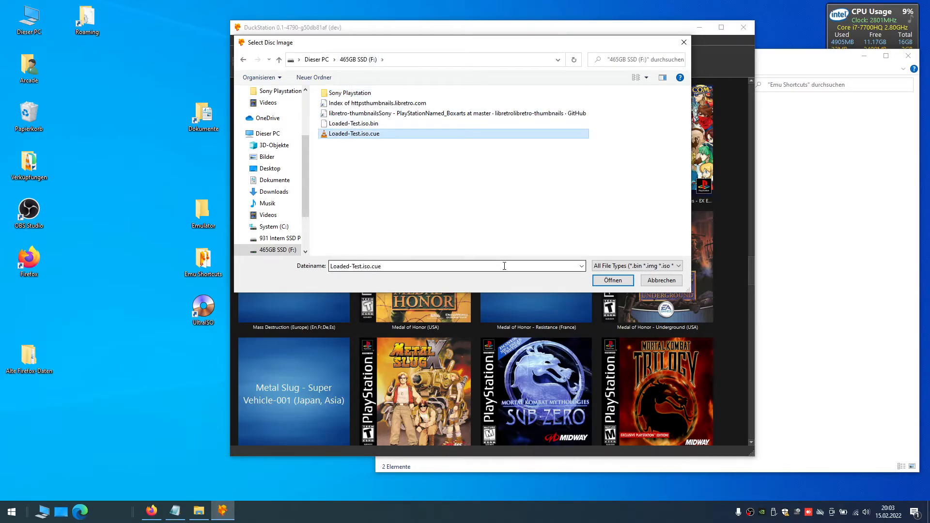
pyautogui.click(610, 284)
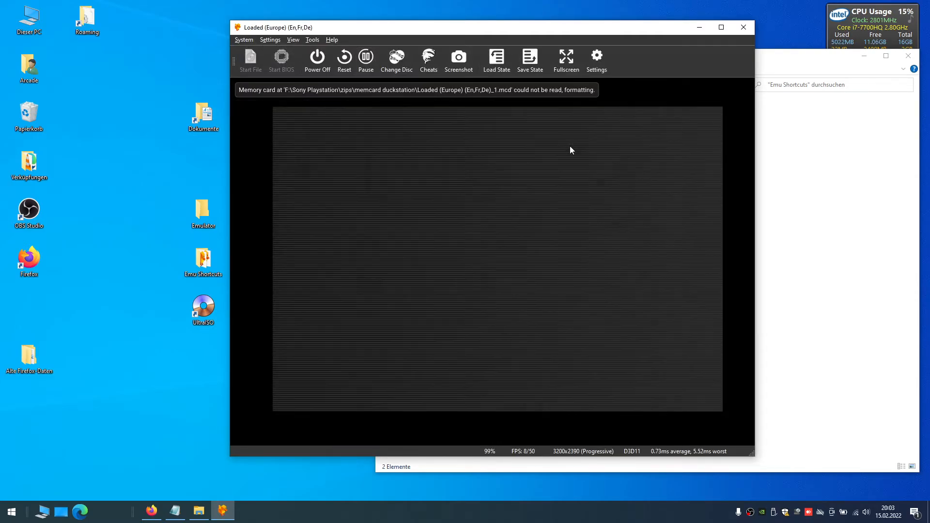
# Set the output volume to 32% in the audio settings and close the settings
pyautogui.click(597, 59)
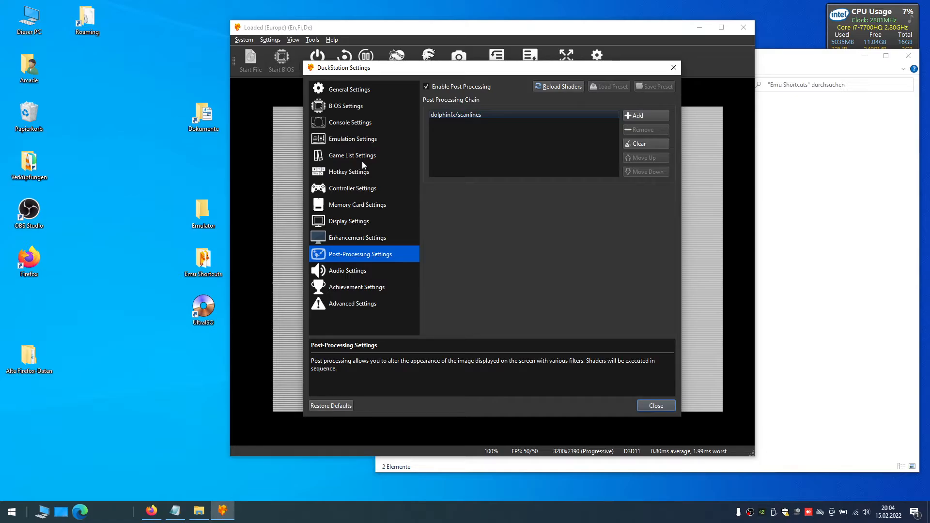
pyautogui.click(357, 274)
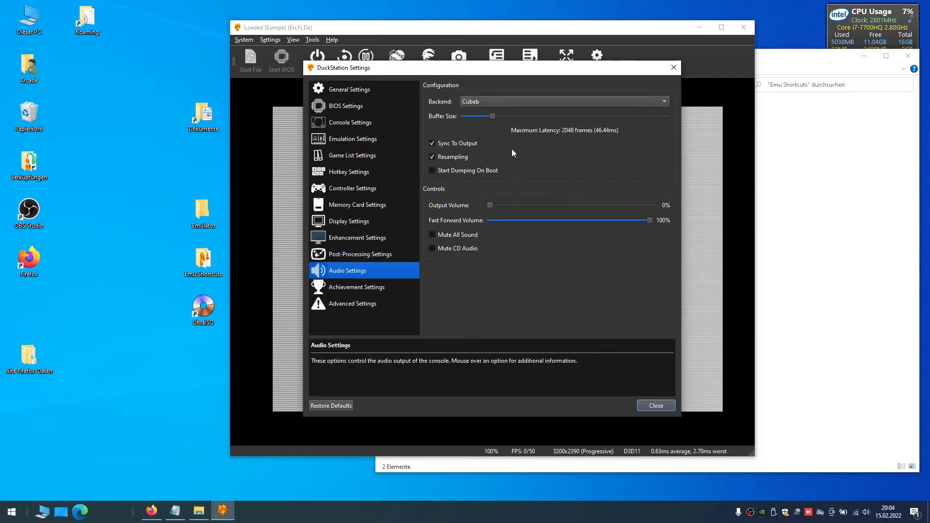
pyautogui.moveTo(498, 205); pyautogui.dragTo(551, 208)
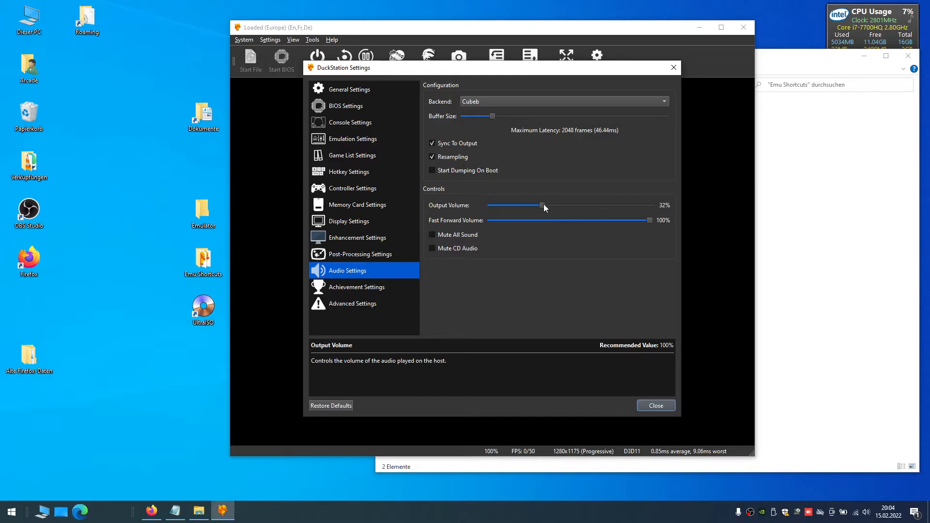
pyautogui.click(656, 406)
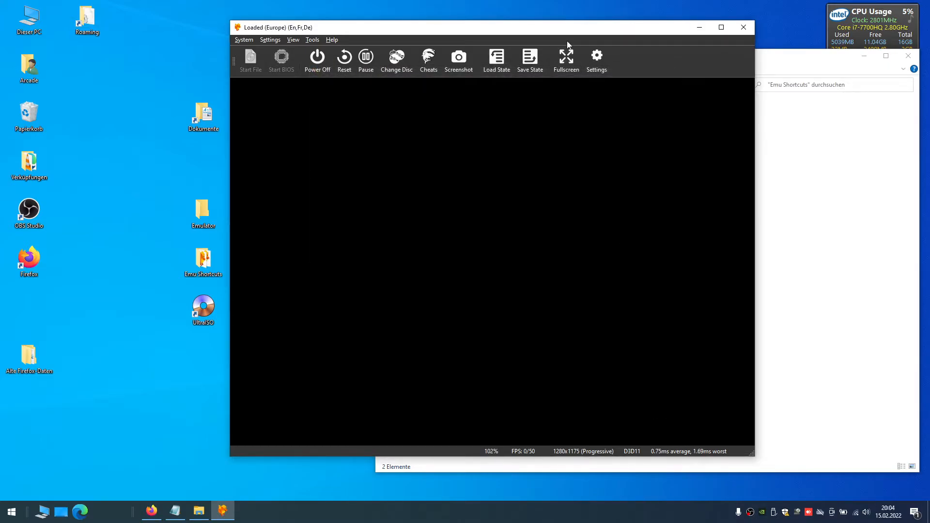
# Choose English in Loaded's language selection and power off the game once its main menu is reached
pyautogui.moveTo(572, 30); pyautogui.dragTo(564, 28)
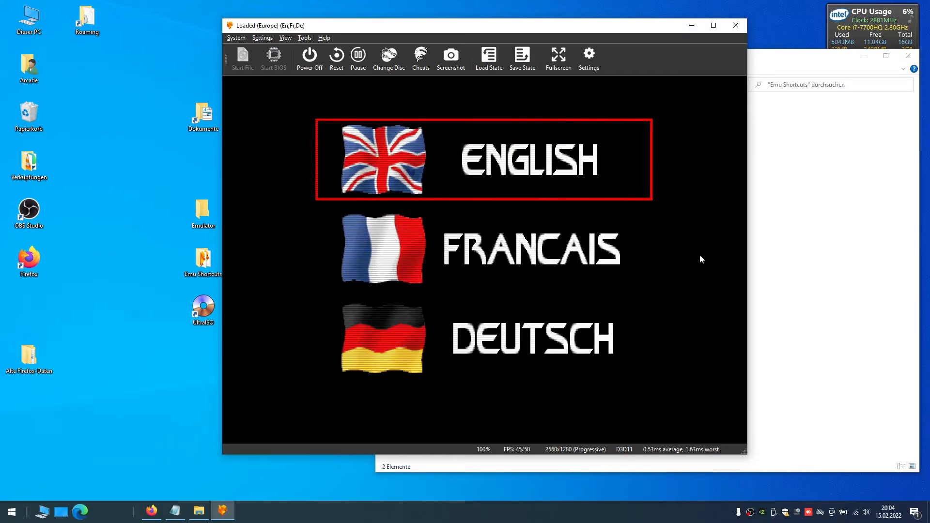
pyautogui.press('Return')
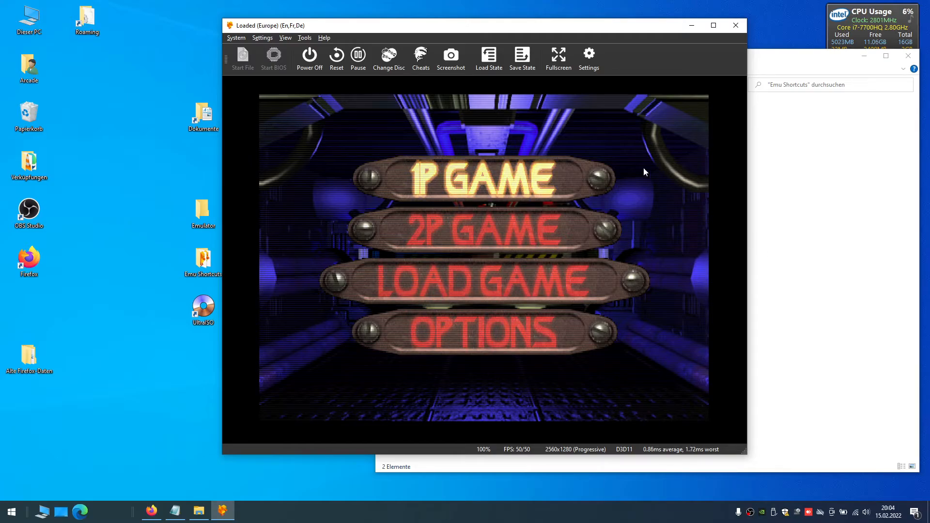
pyautogui.click(310, 56)
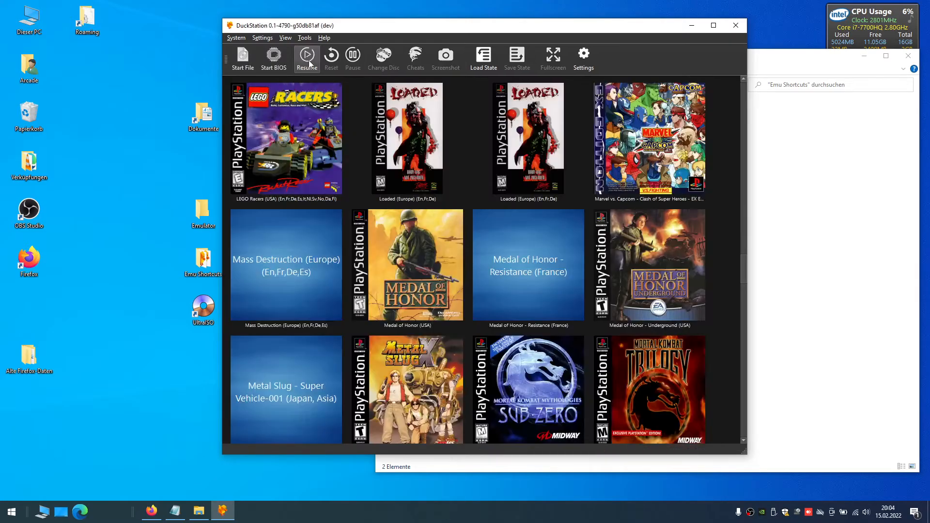
# Select the first Loaded entry in the game list and move DuckStation aside to bring the Emu Shortcuts folder window forward
pyautogui.click(416, 126)
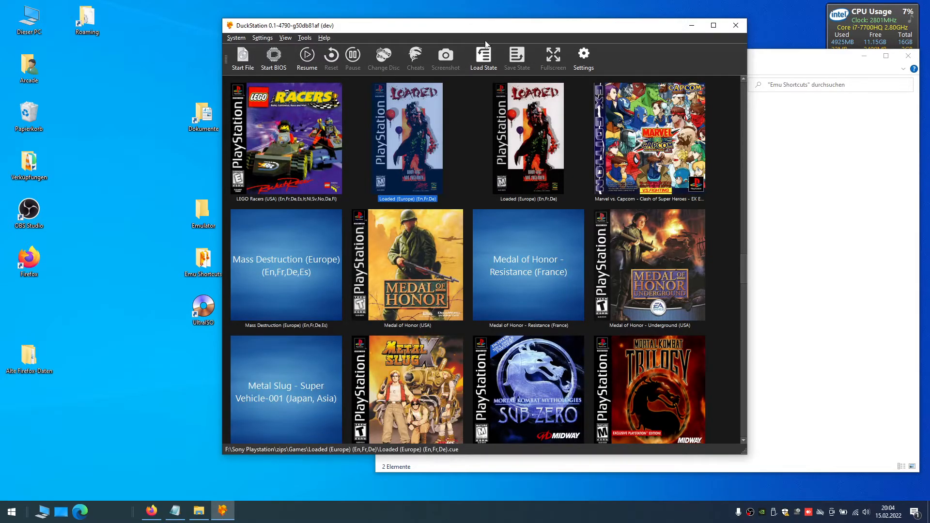
pyautogui.moveTo(489, 25); pyautogui.dragTo(336, 39)
pyautogui.click(651, 191)
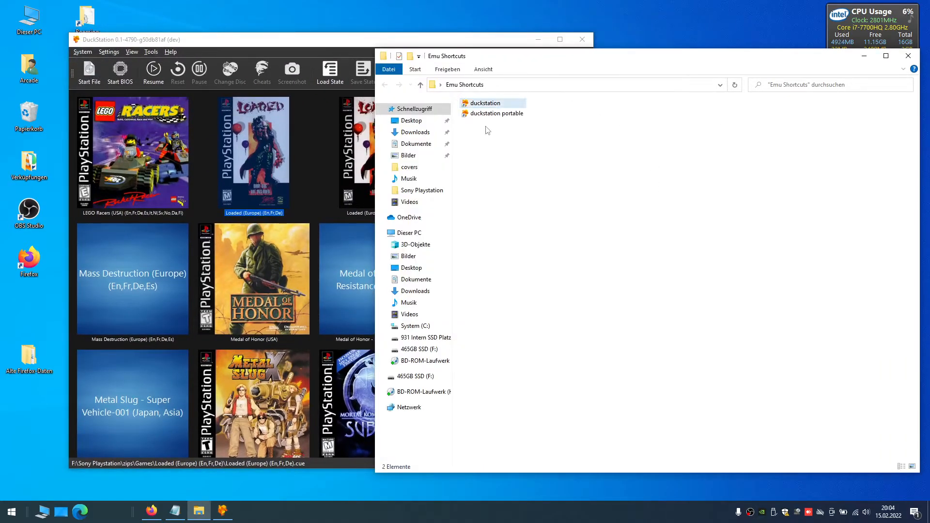
# View the multi-track bin files in the Loaded (Europe) (En,Fr,De) folder under Sony Playstation, zips, Games on drive F:
pyautogui.click(416, 376)
pyautogui.click(499, 105)
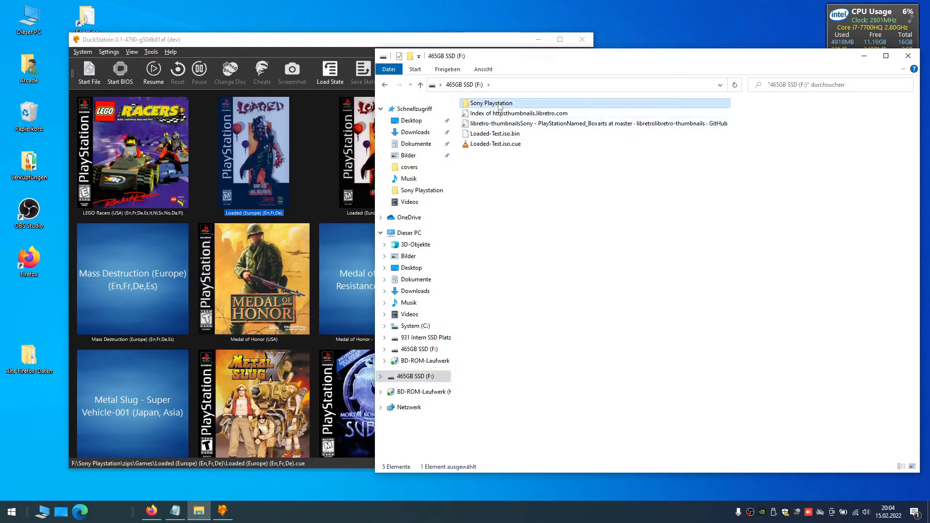
pyautogui.doubleClick(499, 105)
pyautogui.doubleClick(494, 112)
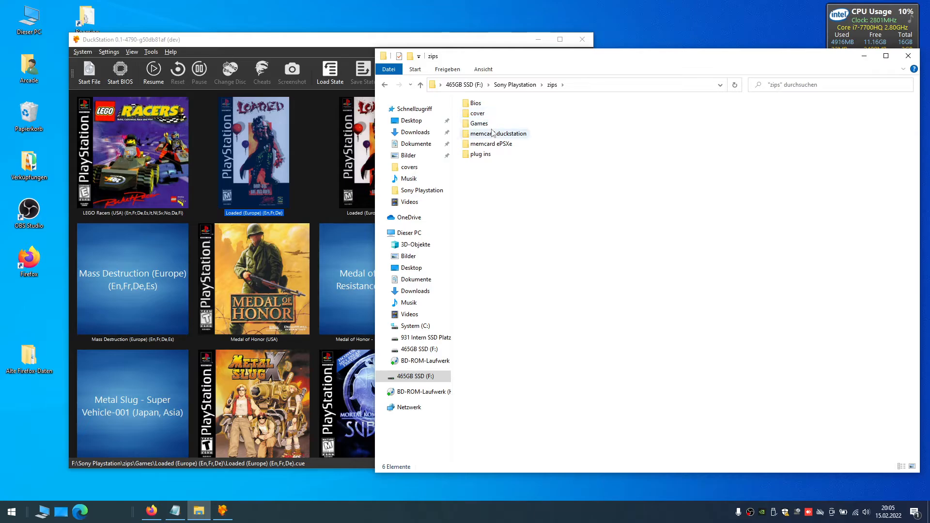
pyautogui.doubleClick(492, 124)
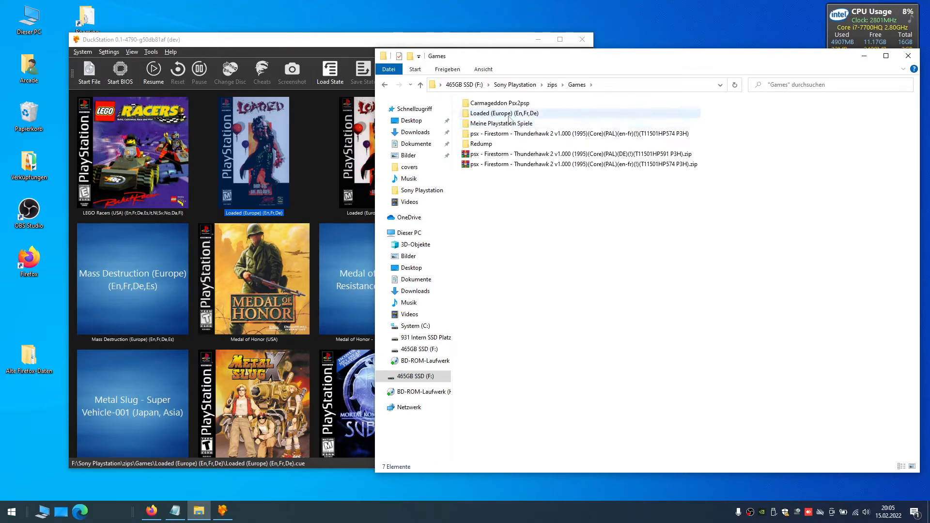
pyautogui.click(510, 115)
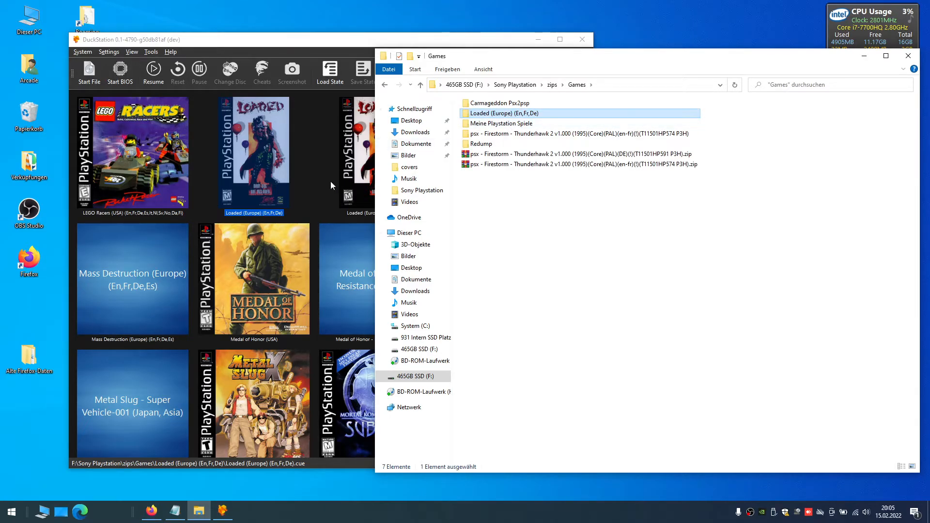
pyautogui.doubleClick(528, 113)
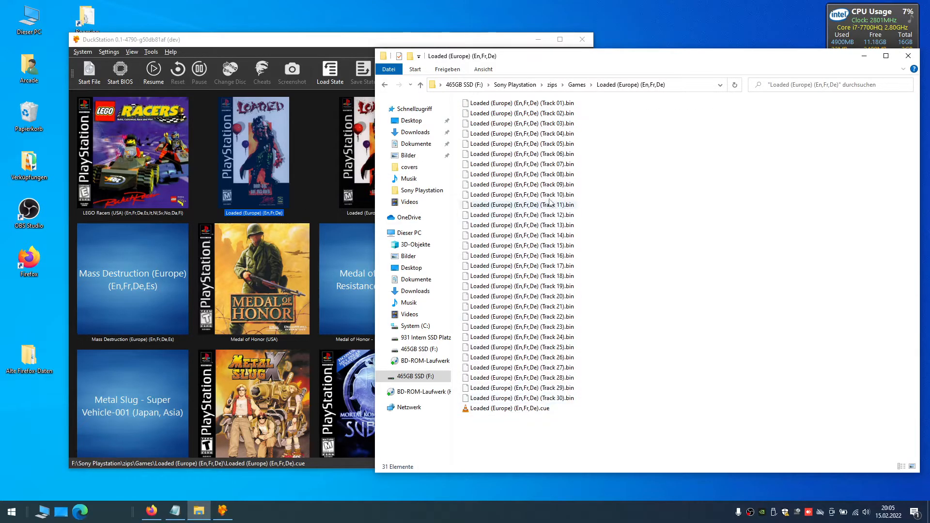
# Look through the game folders in Kopien under Meine Playstation Spiele
pyautogui.click(577, 84)
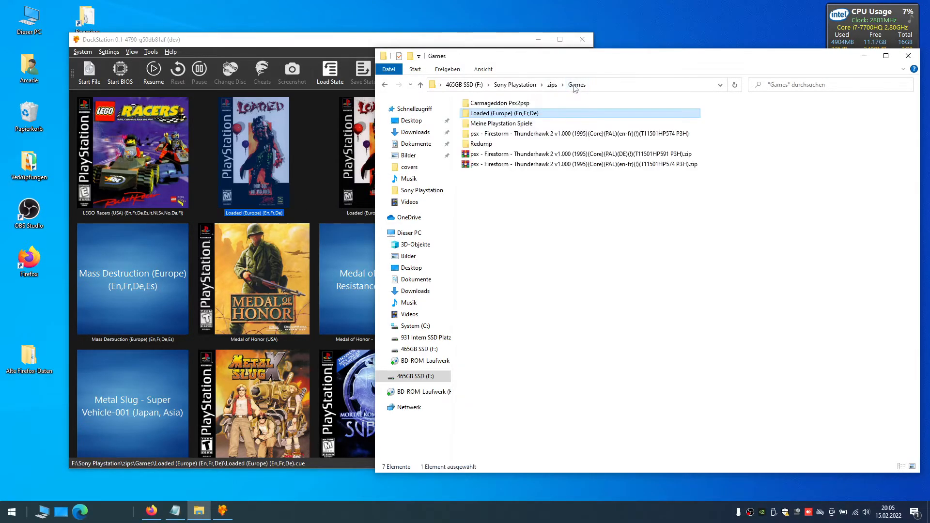
pyautogui.doubleClick(516, 124)
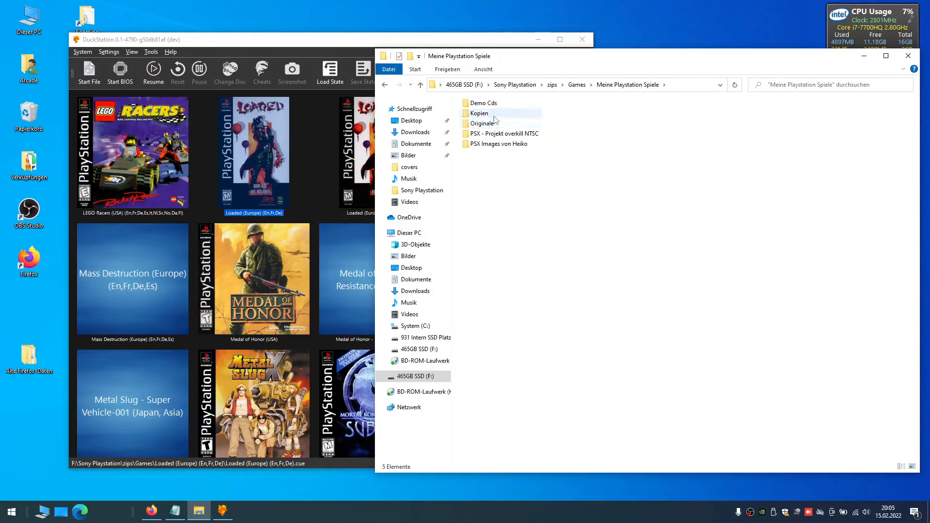
pyautogui.doubleClick(480, 113)
pyautogui.click(507, 195)
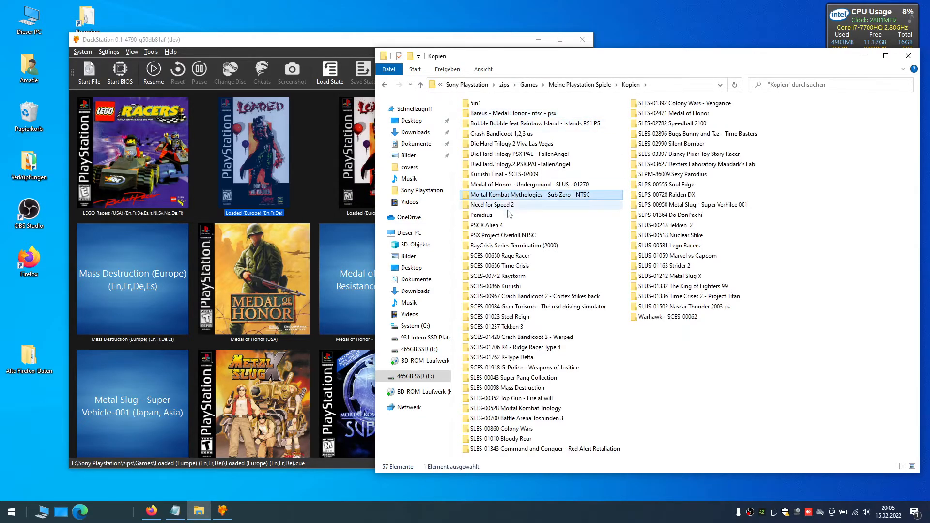
# Open the Loaded SLES-00013 folder in Originale under Meine Playstation Spiele to show its image files
pyautogui.click(576, 85)
pyautogui.click(481, 124)
pyautogui.doubleClick(479, 126)
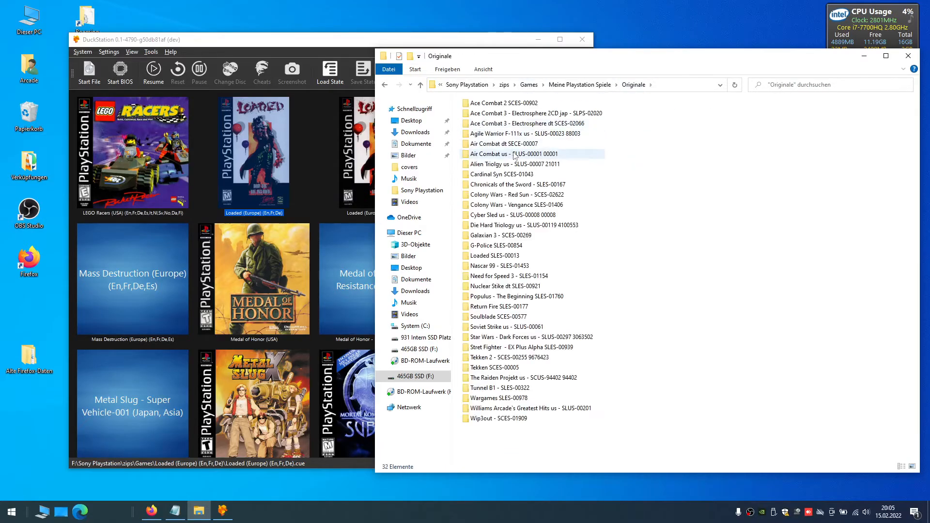
pyautogui.doubleClick(494, 256)
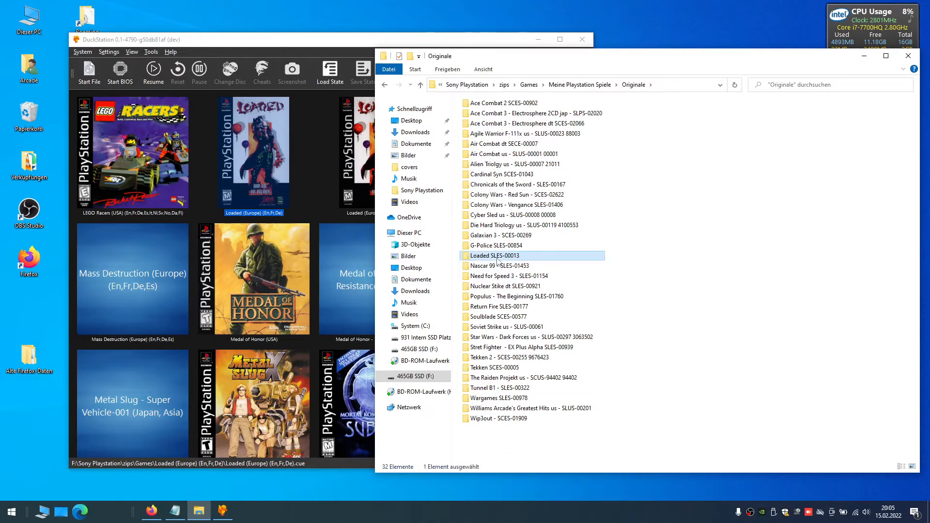
pyautogui.moveTo(516, 158); pyautogui.dragTo(463, 97)
pyautogui.click(524, 140)
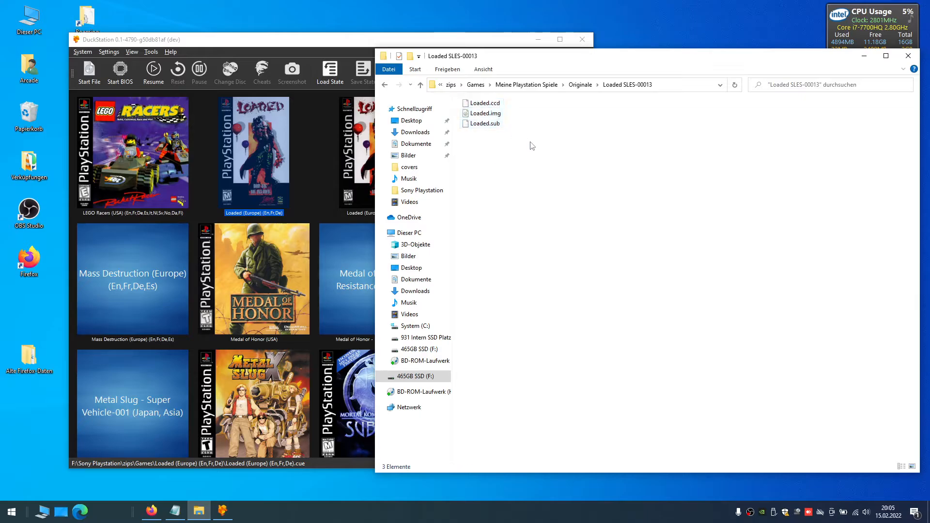
# Move the Loaded SLES-00013 folder window away from DuckStation's game list and launch the first Loaded entry
pyautogui.moveTo(561, 62); pyautogui.dragTo(691, 63)
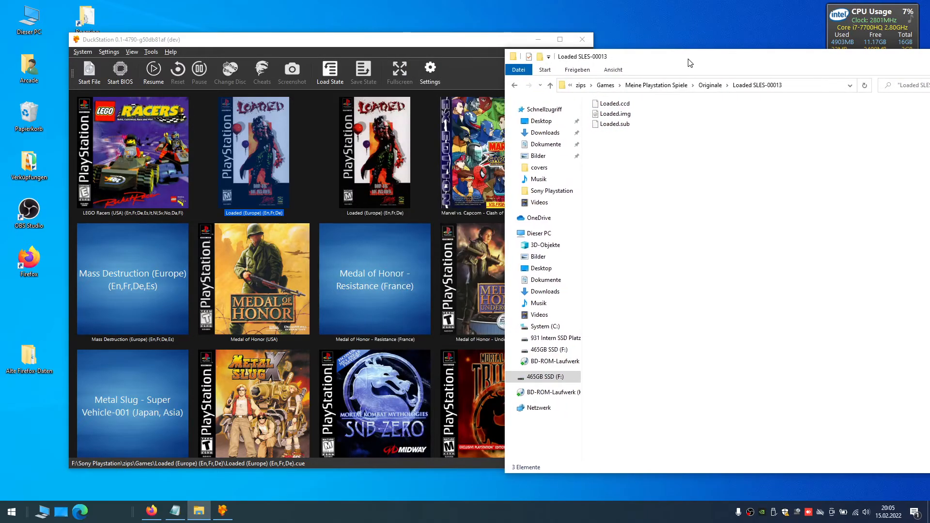
pyautogui.doubleClick(264, 158)
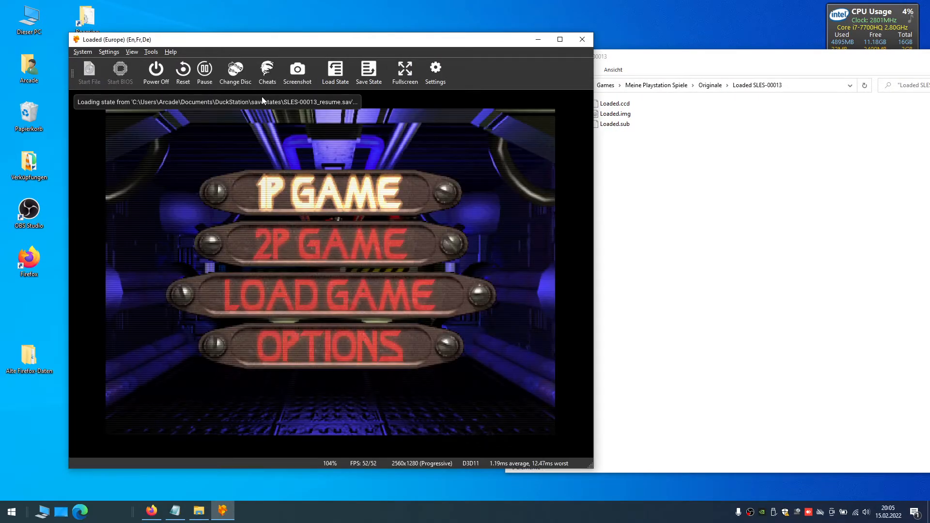
# Power off Loaded, relaunch it from the game list and reset it so it boots from the beginning
pyautogui.click(163, 76)
pyautogui.doubleClick(253, 156)
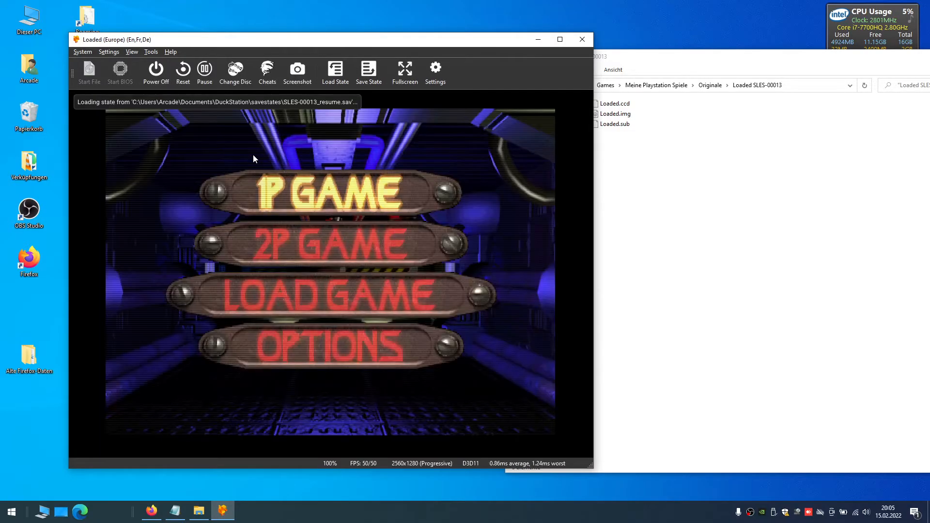
pyautogui.click(186, 77)
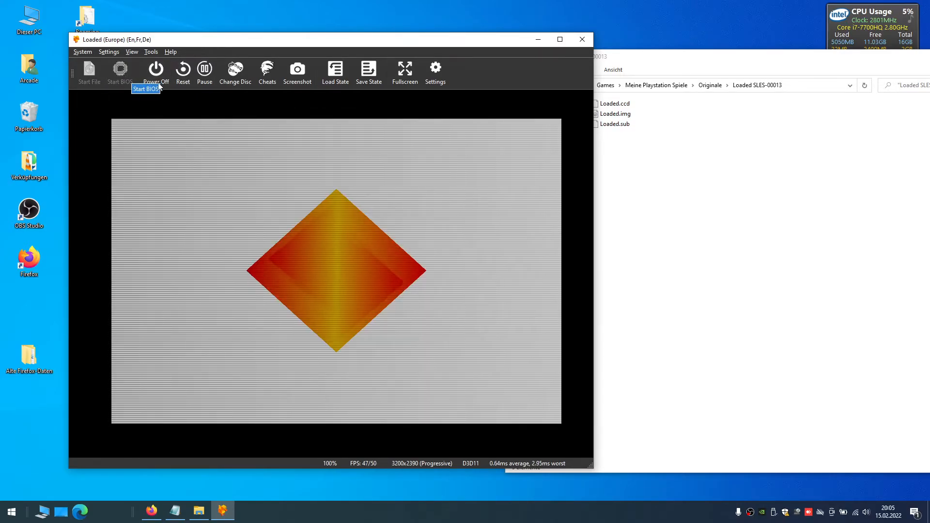
pyautogui.click(158, 73)
pyautogui.click(160, 76)
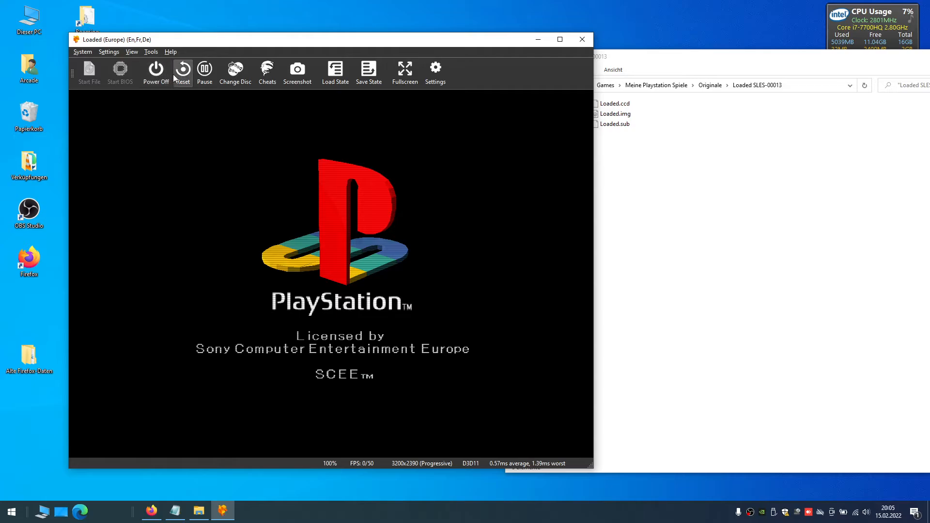
pyautogui.click(83, 52)
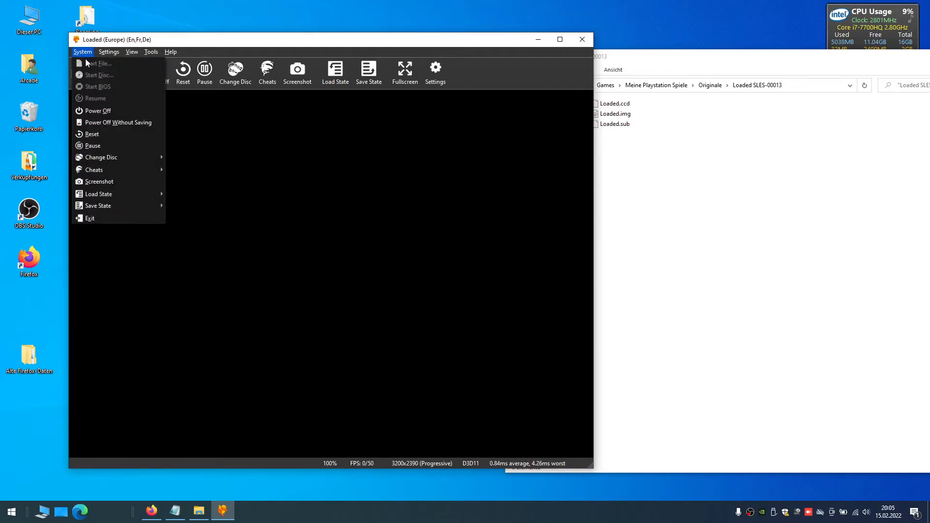
pyautogui.click(181, 43)
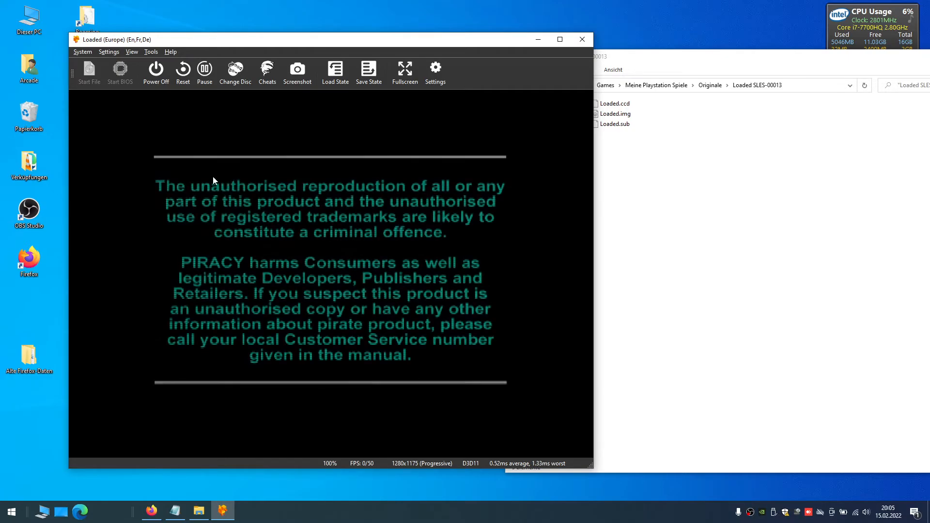
# Reposition the emulator window on the desktop and choose English as Loaded's game language
pyautogui.moveTo(335, 40); pyautogui.dragTo(321, 32)
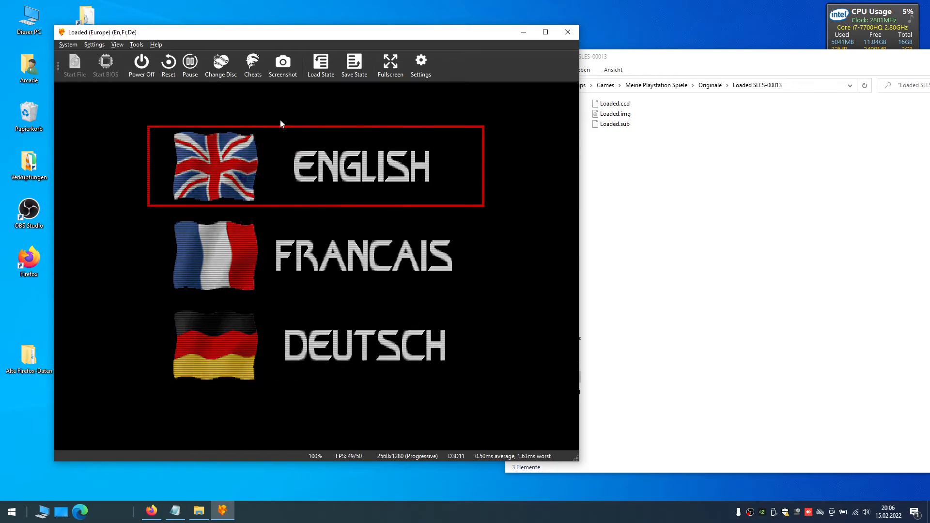
pyautogui.press('Return')
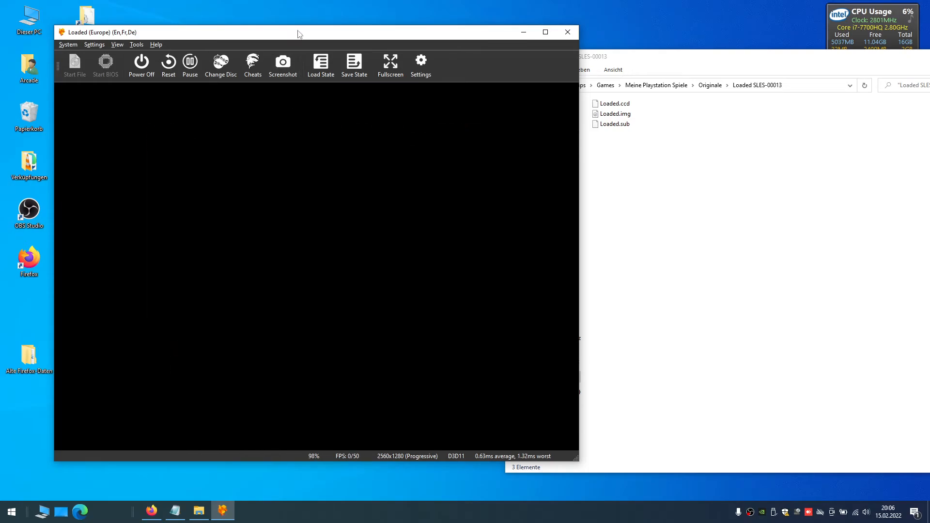
pyautogui.moveTo(298, 31); pyautogui.dragTo(292, 31)
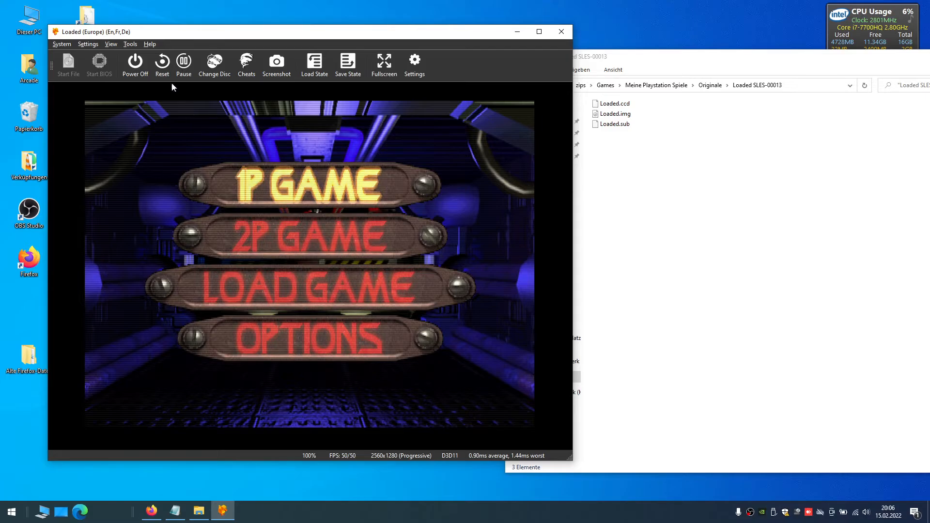
# Power off the game without saving, and start the first Loaded entry in the game list with English as its language
pyautogui.click(58, 44)
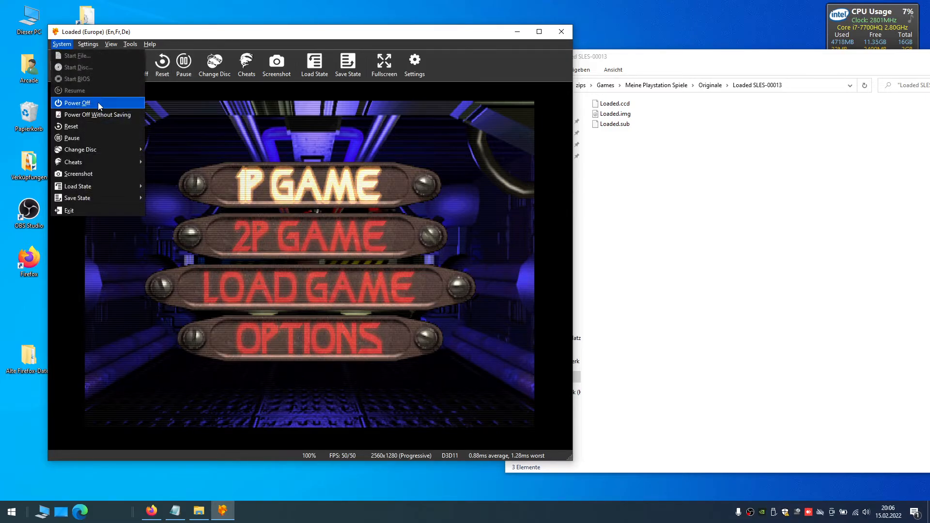
pyautogui.click(110, 114)
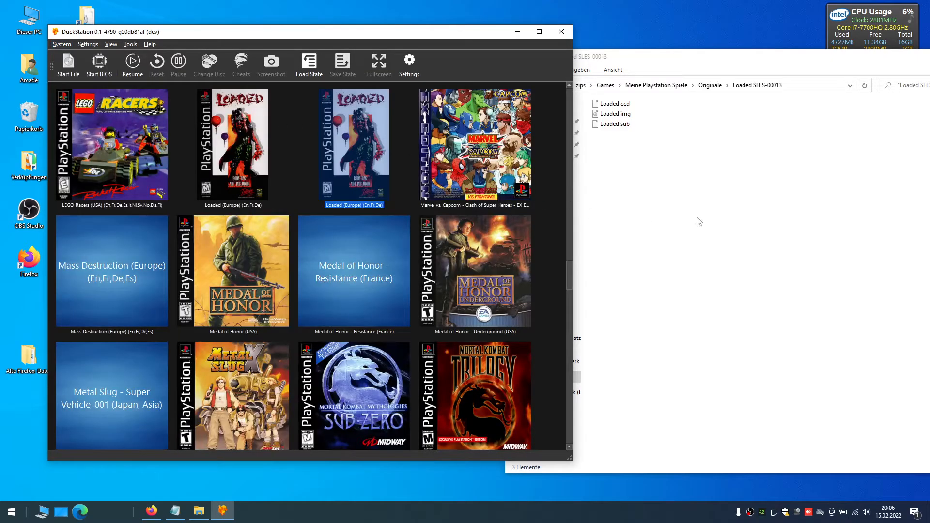
pyautogui.click(242, 162)
pyautogui.doubleClick(239, 153)
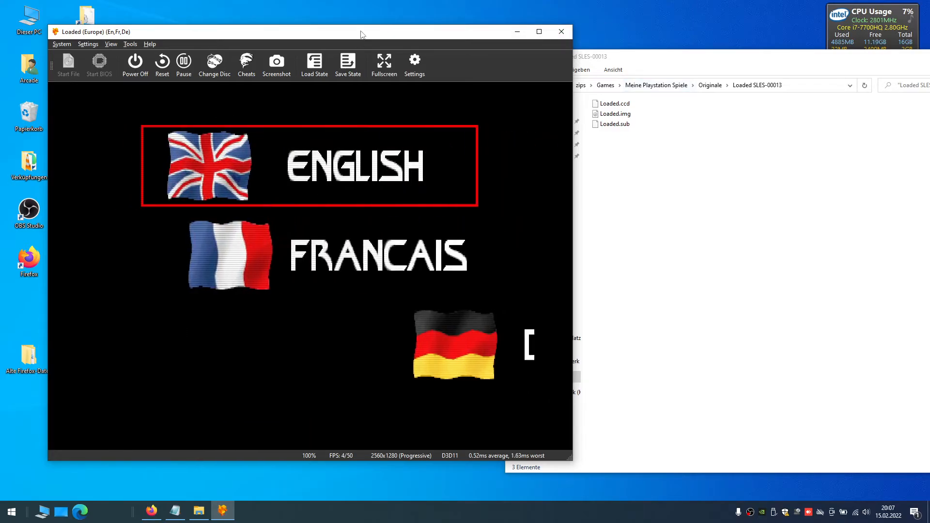
pyautogui.press('Return')
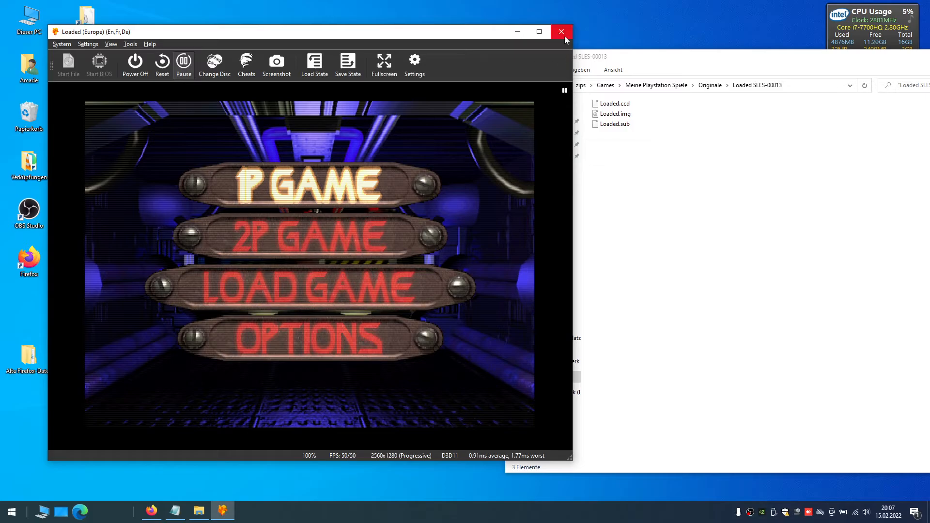
# Close DuckStation and the Loaded SLES-00013 folder window
pyautogui.click(564, 36)
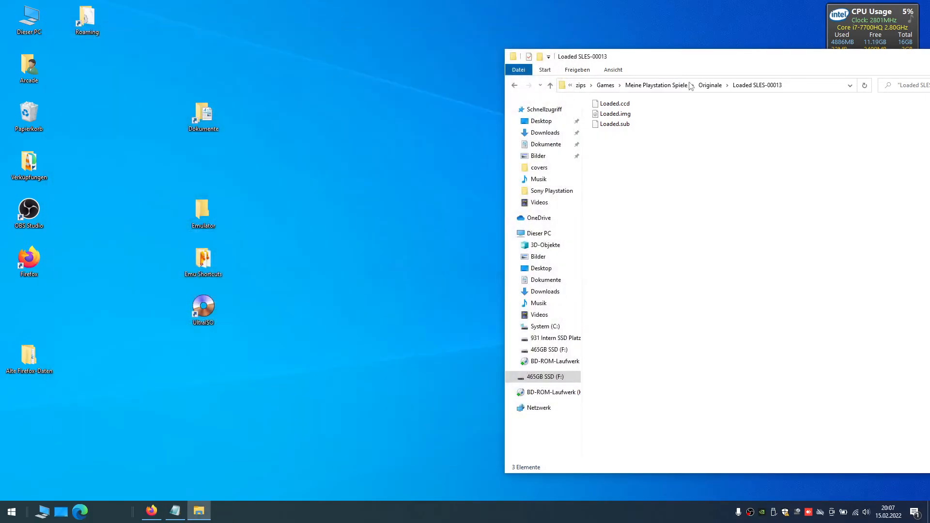
pyautogui.moveTo(702, 61); pyautogui.dragTo(433, 65)
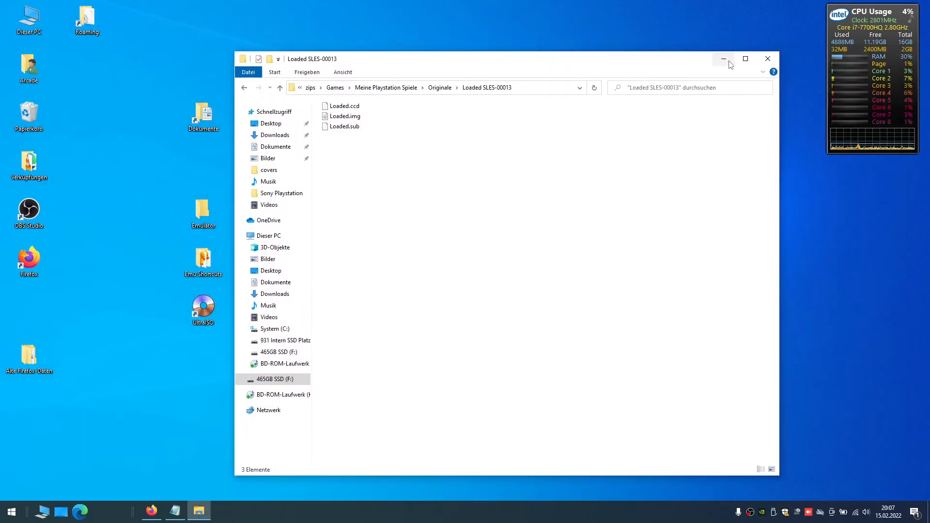
pyautogui.click(767, 60)
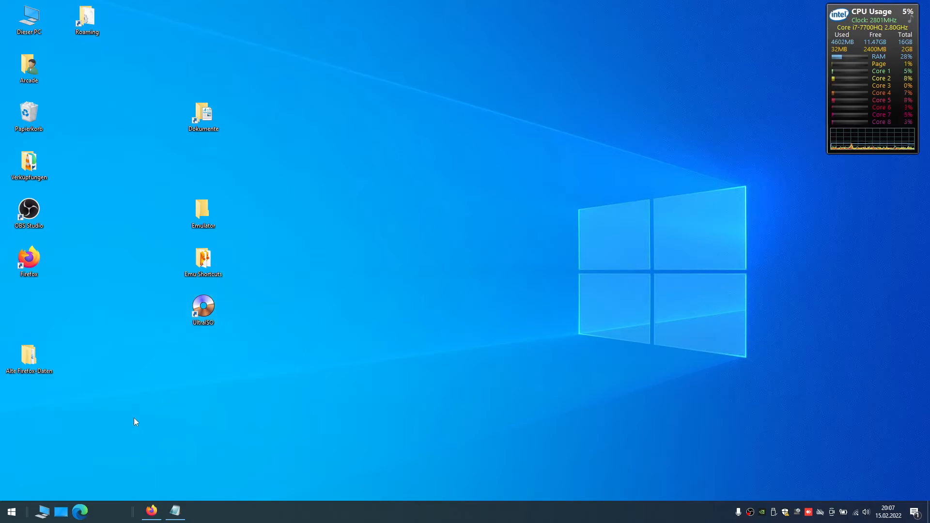
# Look through the files on the Loaded disc in BD-ROM drive H: and close the file window
pyautogui.press('super+e')
pyautogui.rightClick(487, 249)
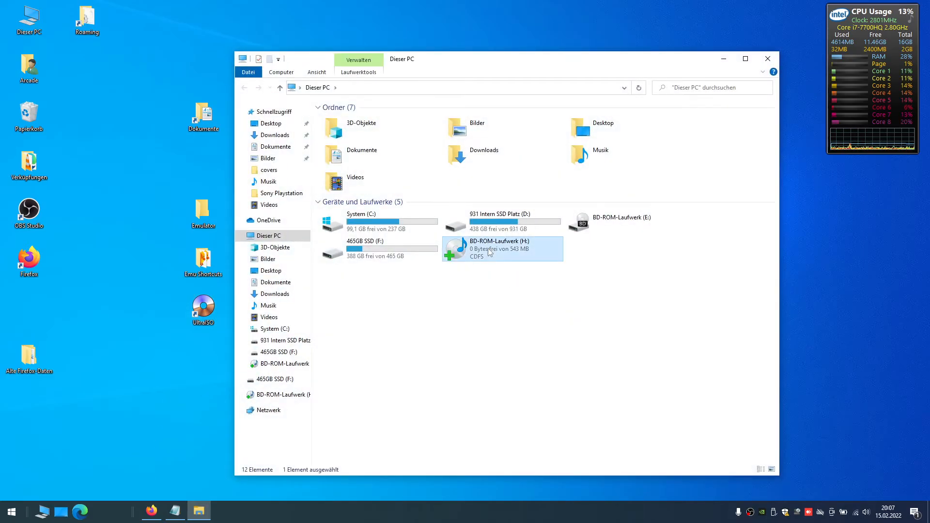
pyautogui.click(525, 257)
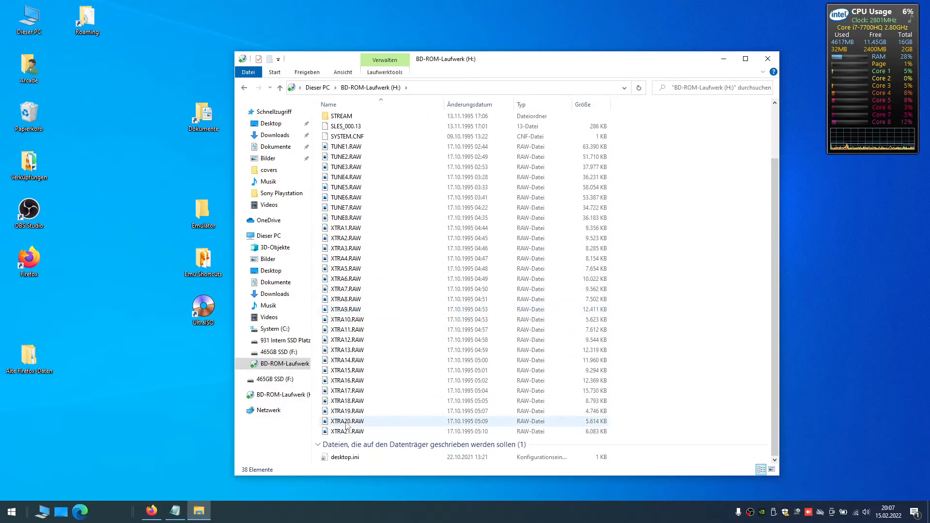
pyautogui.scroll(1, 345, 181)
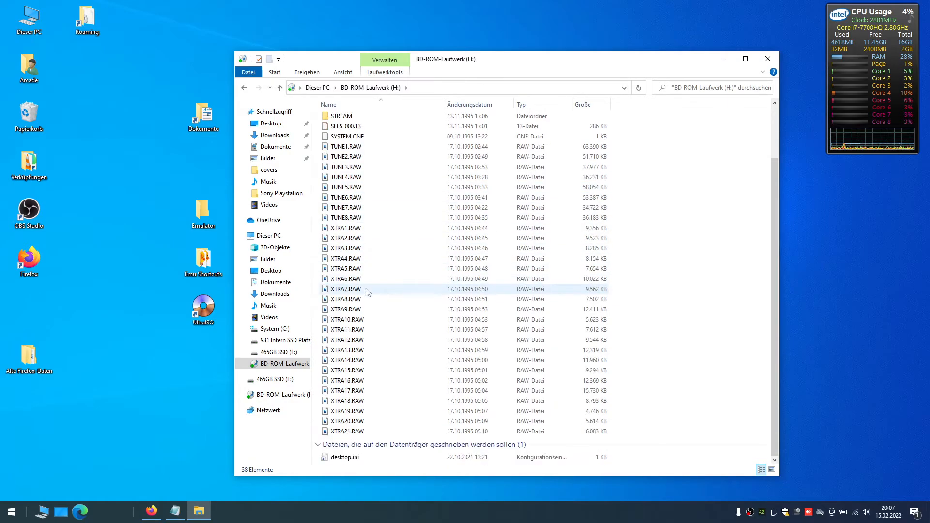
pyautogui.scroll(3, 361, 300)
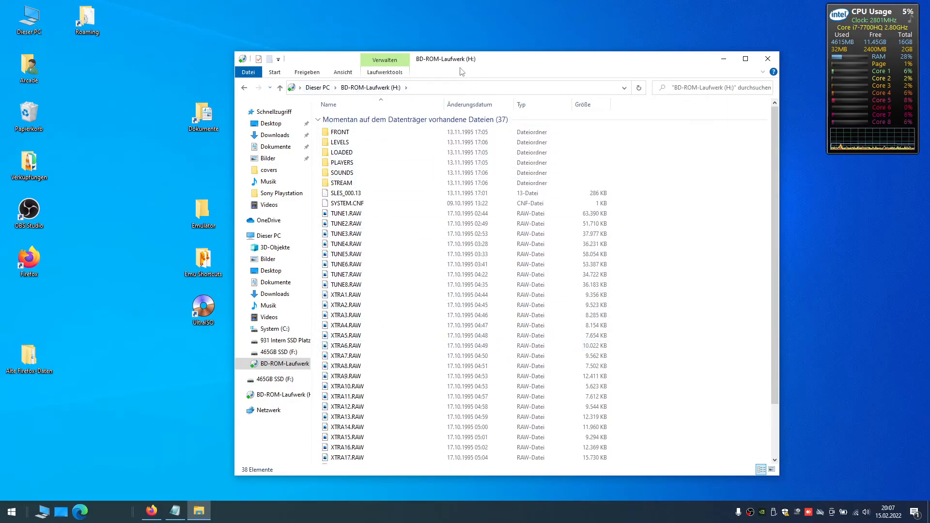
pyautogui.click(247, 89)
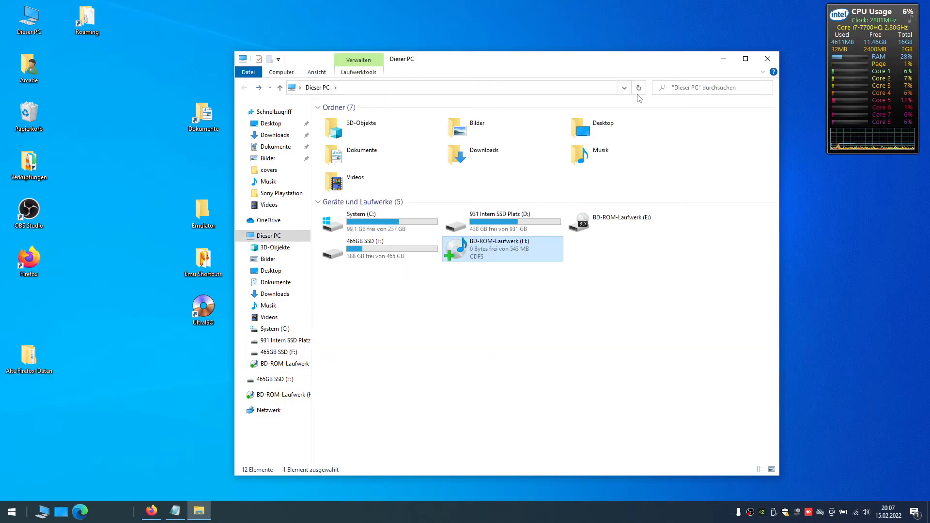
pyautogui.click(768, 58)
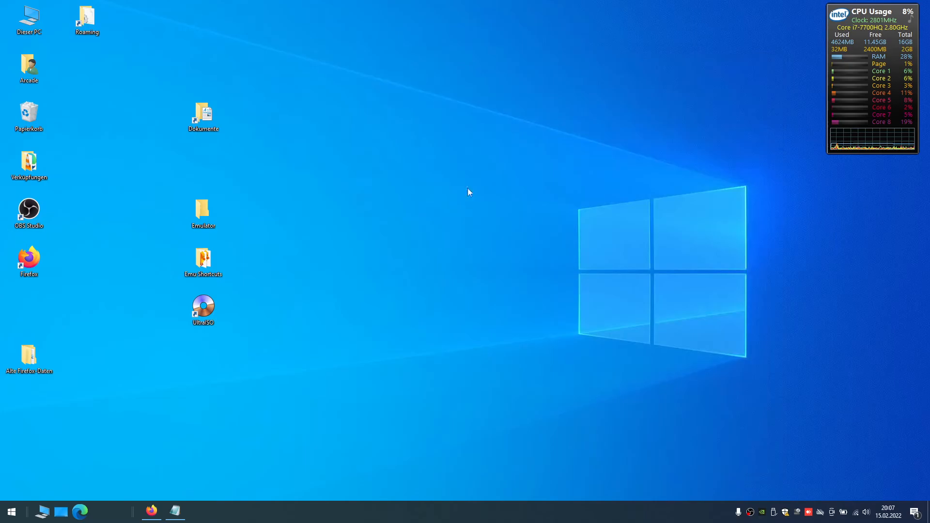
# Start UltraISO as an unregistered trial and enlarge its window on the desktop
pyautogui.doubleClick(211, 306)
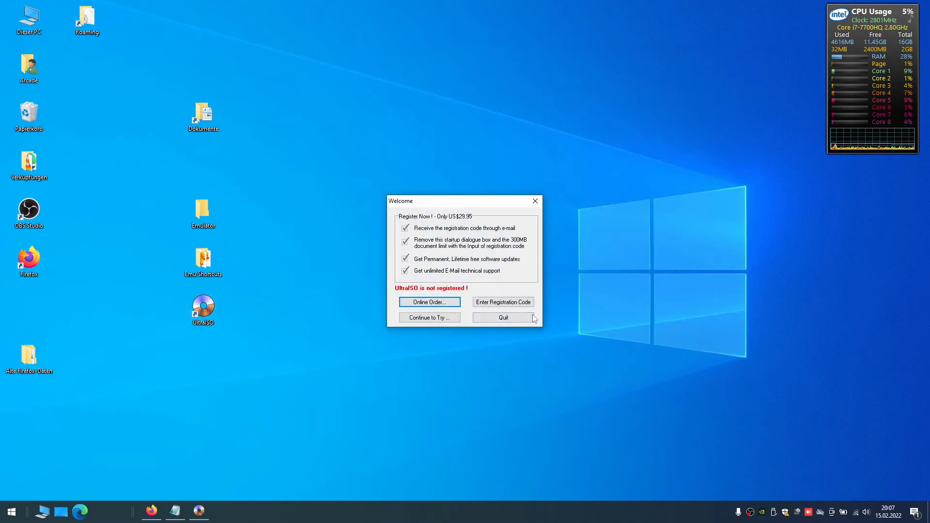
pyautogui.click(436, 319)
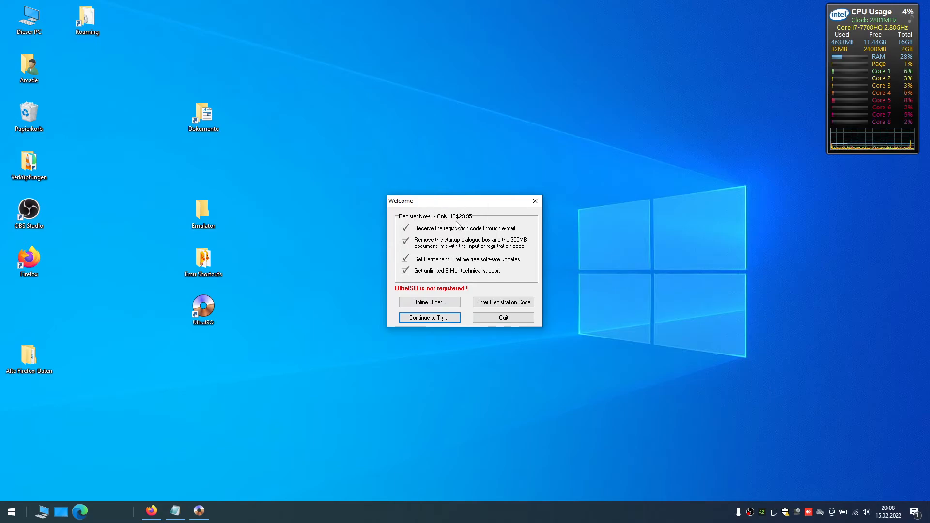
pyautogui.click(436, 320)
pyautogui.moveTo(449, 124); pyautogui.dragTo(422, 32)
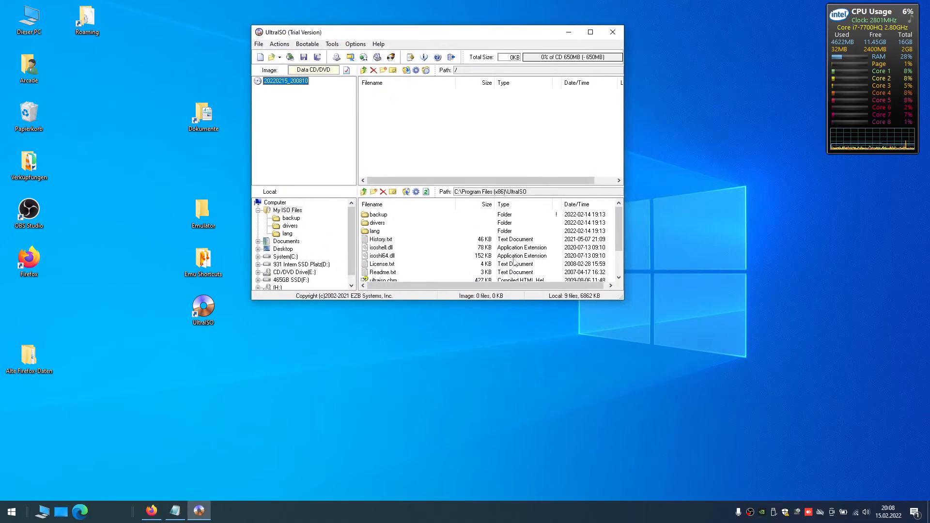
pyautogui.moveTo(622, 298); pyautogui.dragTo(701, 405)
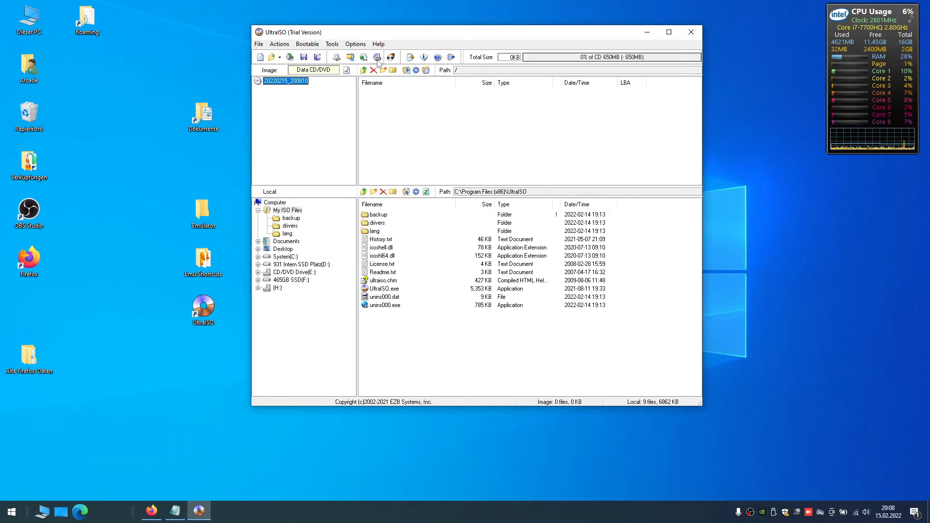
# Open the Make CD/DVD Image dialog with drive H: as the source drive
pyautogui.click(336, 45)
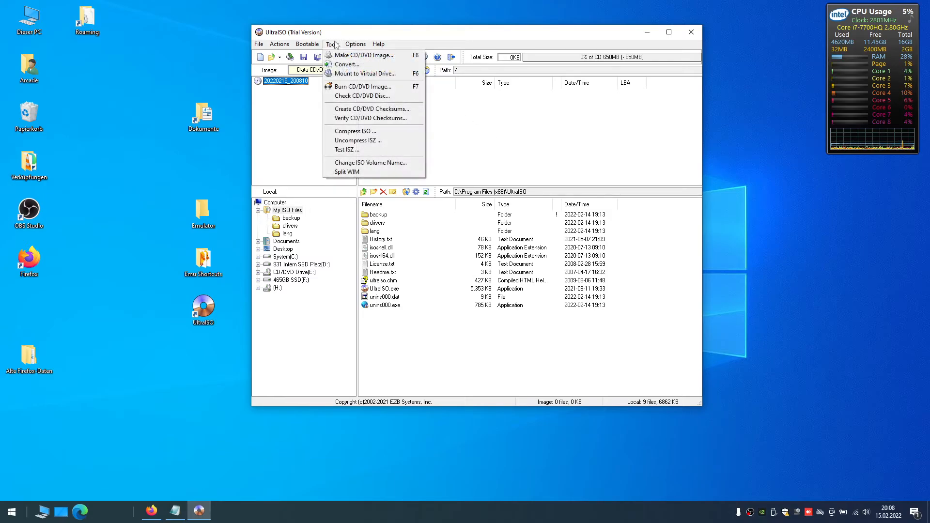
pyautogui.click(387, 59)
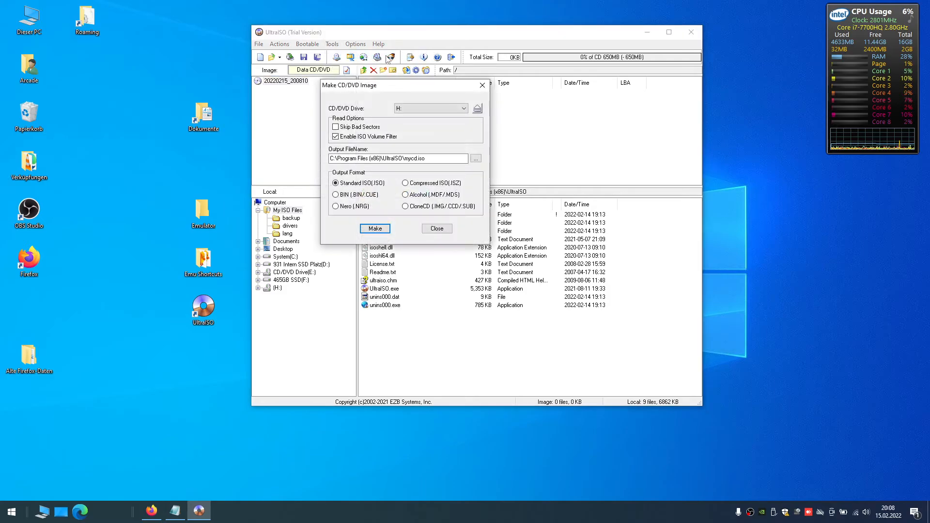
pyautogui.click(463, 109)
pyautogui.click(455, 117)
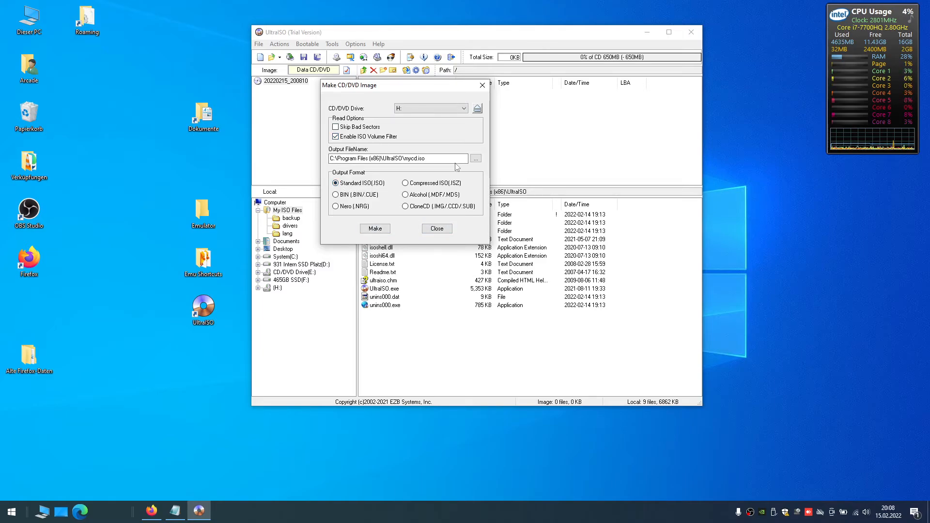
# Set the output file of the disc image to Loaded_PS1.iso in the Dokumente folder
pyautogui.click(476, 159)
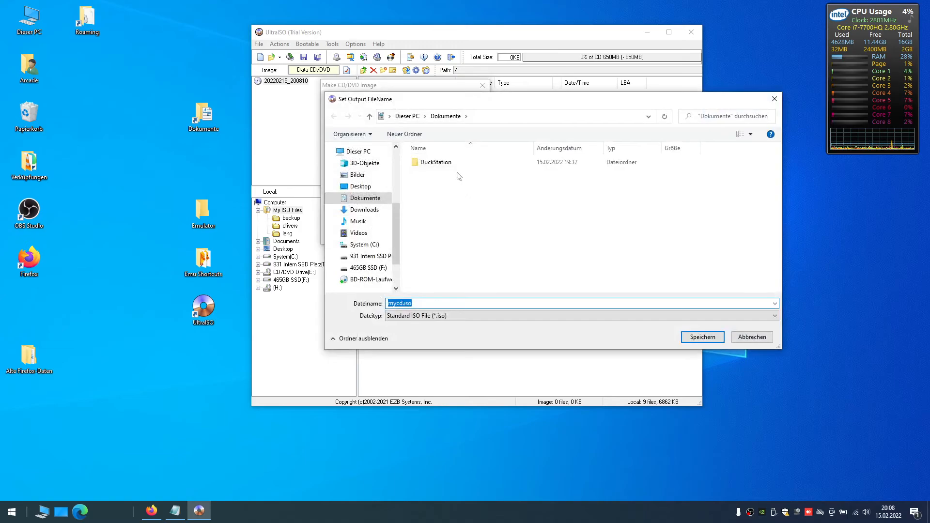
pyautogui.write('Loaded')
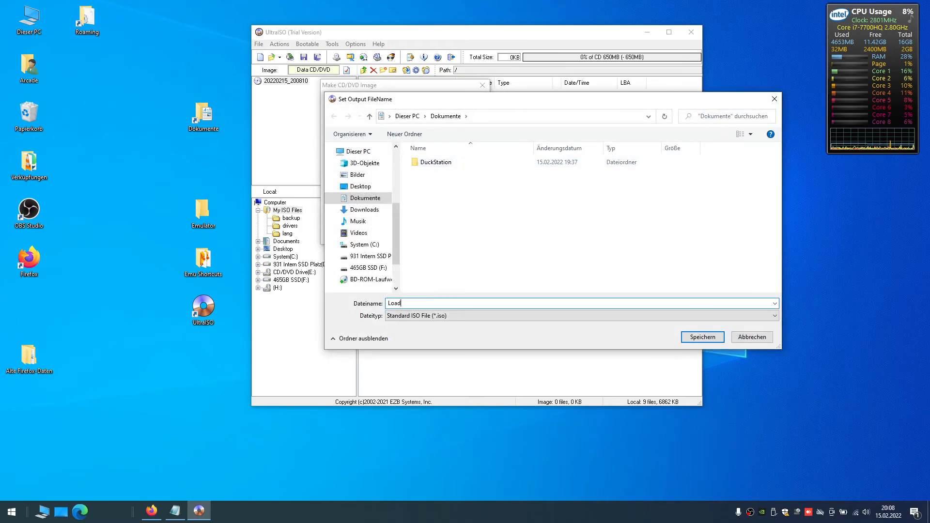
pyautogui.press('BackSpace')
pyautogui.press('BackSpace')
pyautogui.write('ed_PS1')
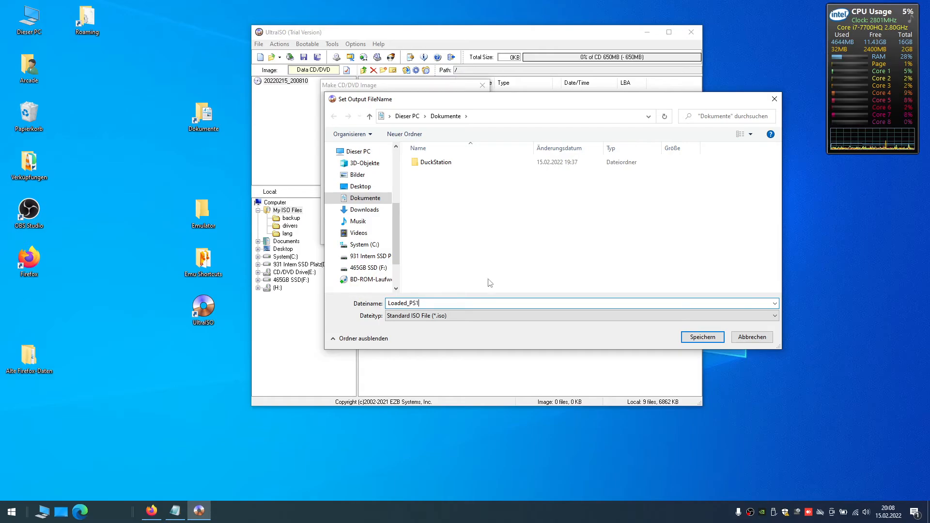
pyautogui.click(702, 337)
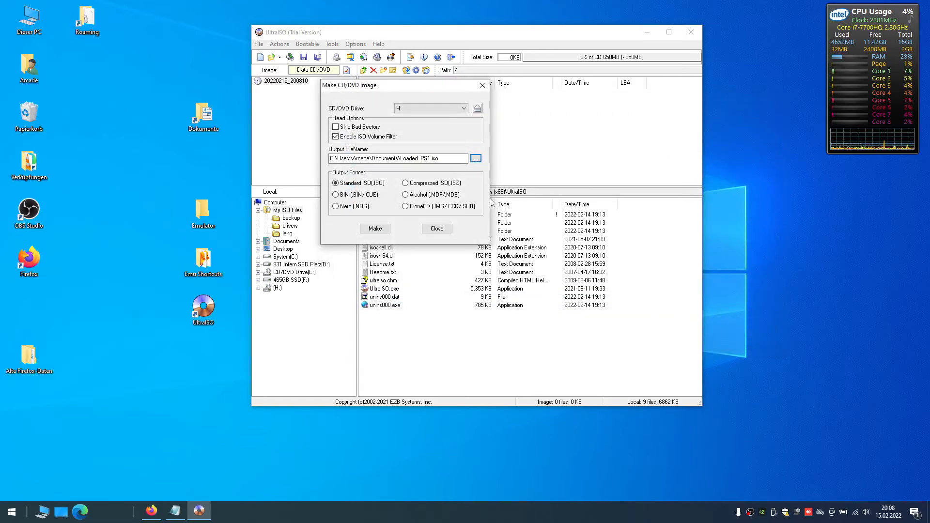
# Start making the Loaded_PS1 disc image from drive H:, using the BIN/CUE format instead of standard ISO
pyautogui.click(390, 232)
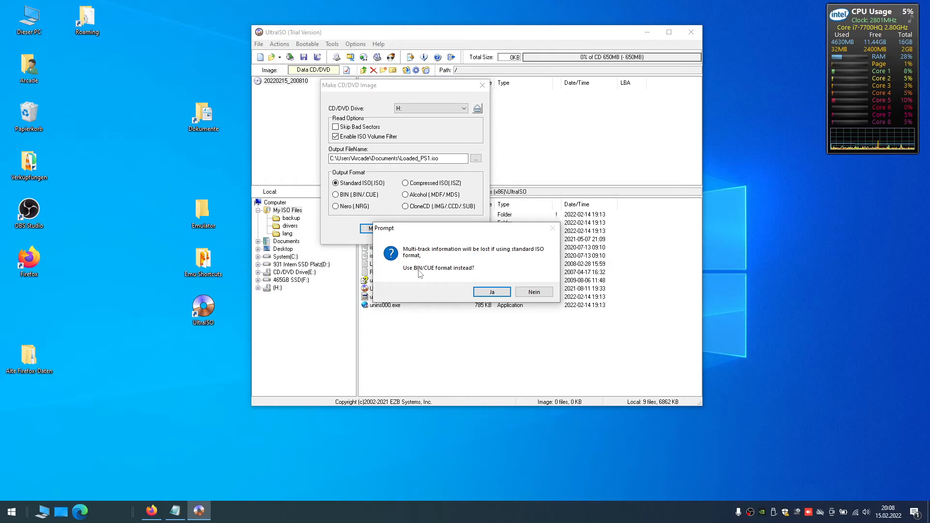
pyautogui.moveTo(466, 234); pyautogui.dragTo(417, 271)
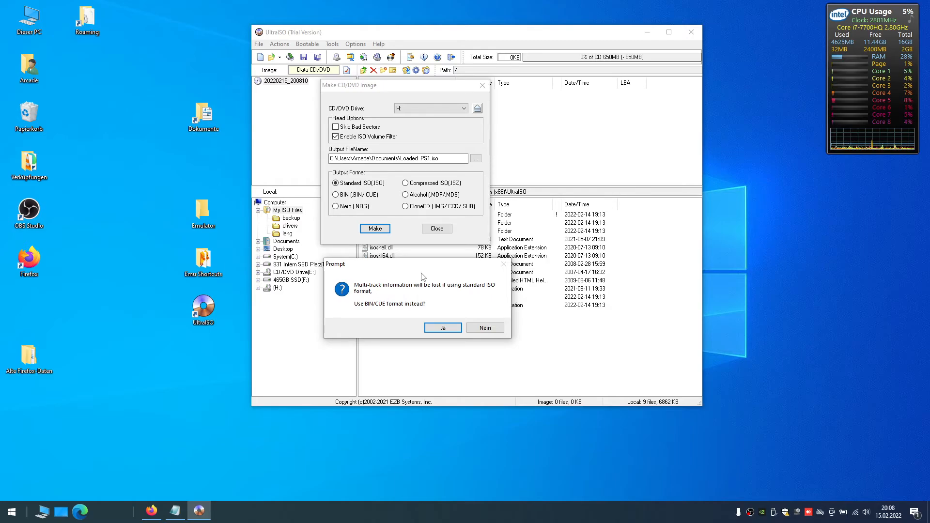
pyautogui.click(438, 329)
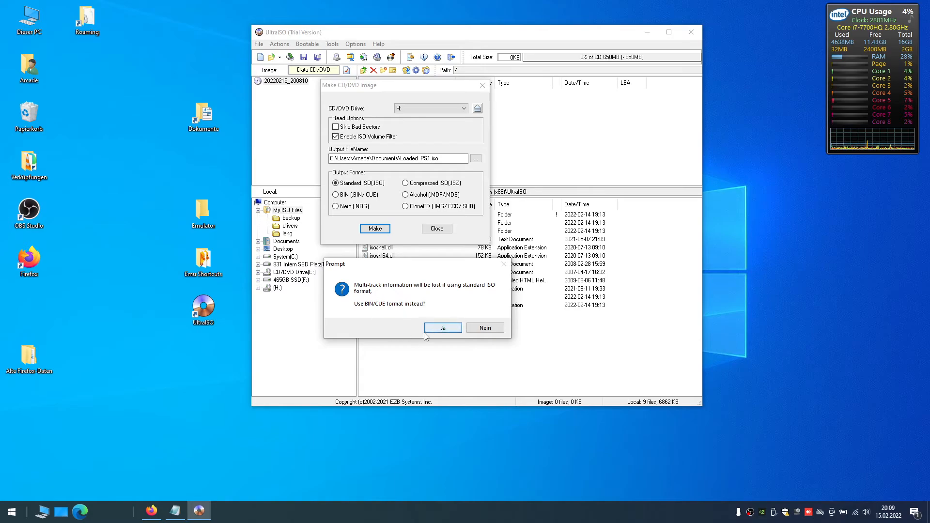
pyautogui.click(444, 330)
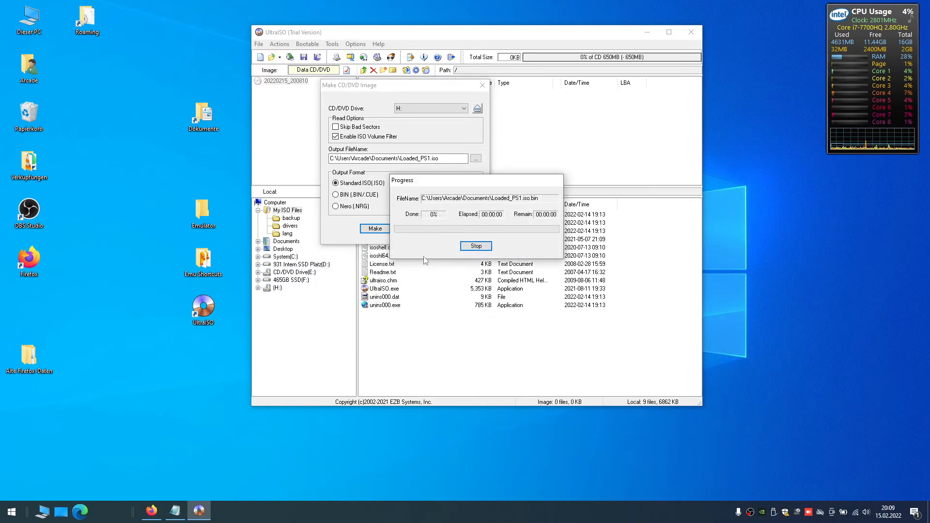
pyautogui.moveTo(484, 181); pyautogui.dragTo(399, 264)
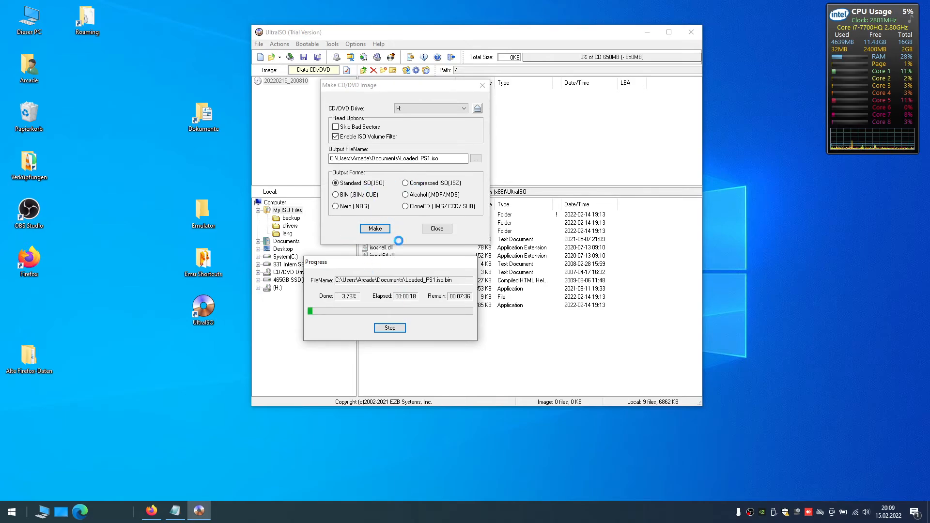
# Stop the image creation, delete the incomplete file and close UltraISO
pyautogui.click(390, 328)
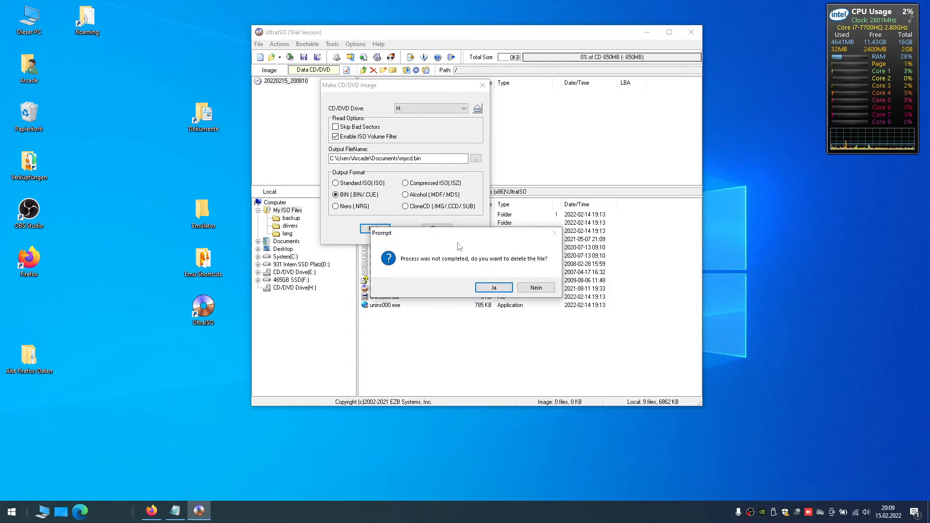
pyautogui.click(492, 289)
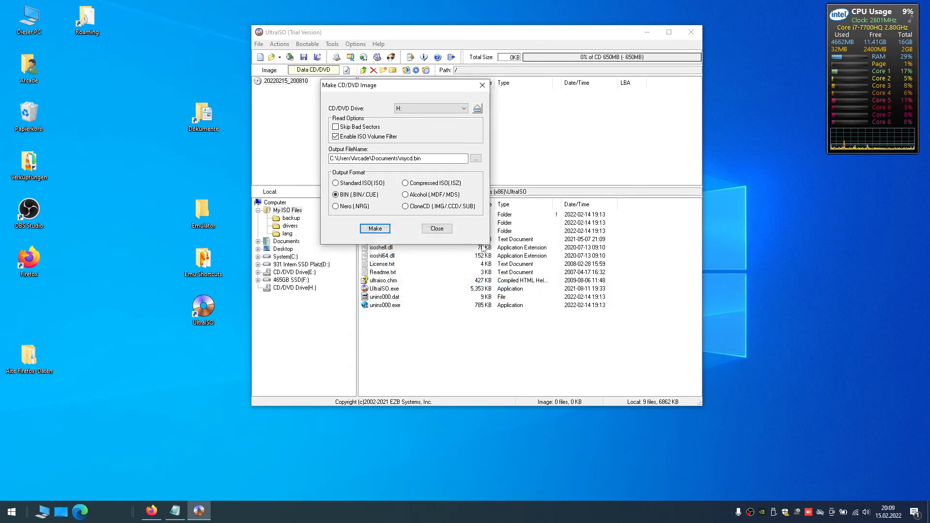
pyautogui.click(437, 229)
pyautogui.click(692, 32)
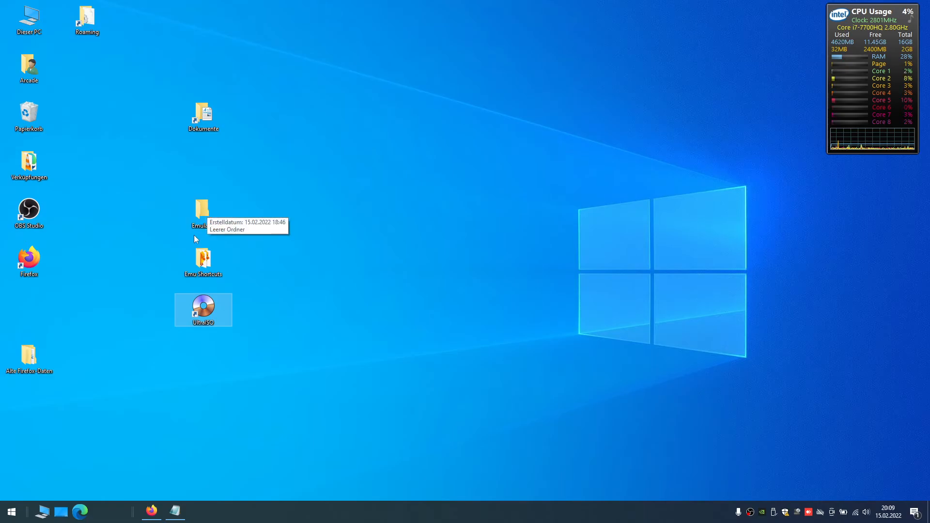
# Open the duckstation-portable folder under Sony Playstation\Emulator on drive F: and select portable.txt
pyautogui.click(49, 515)
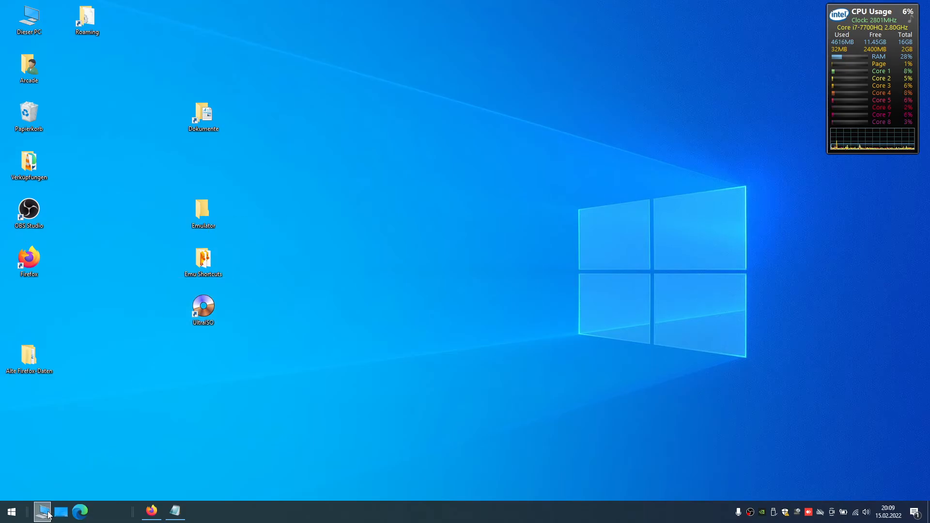
pyautogui.doubleClick(401, 252)
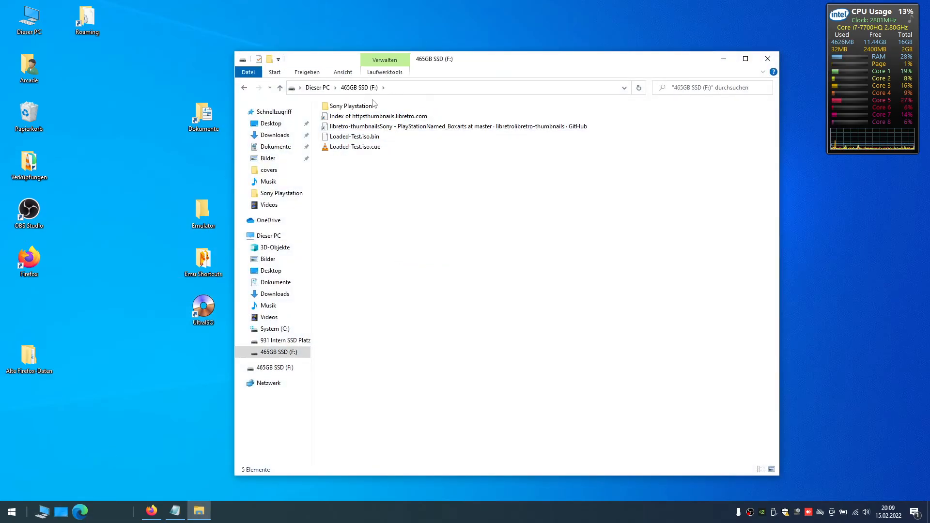
pyautogui.doubleClick(367, 107)
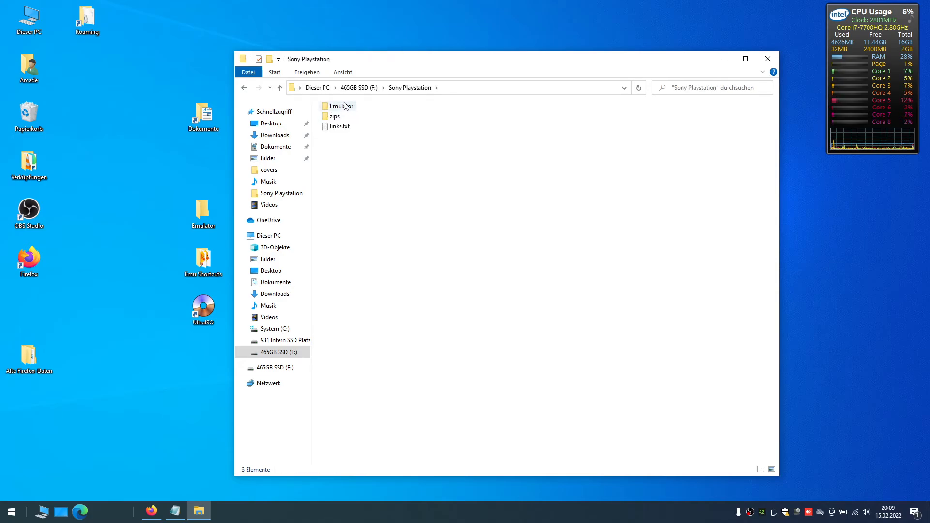
pyautogui.doubleClick(341, 106)
pyautogui.click(379, 116)
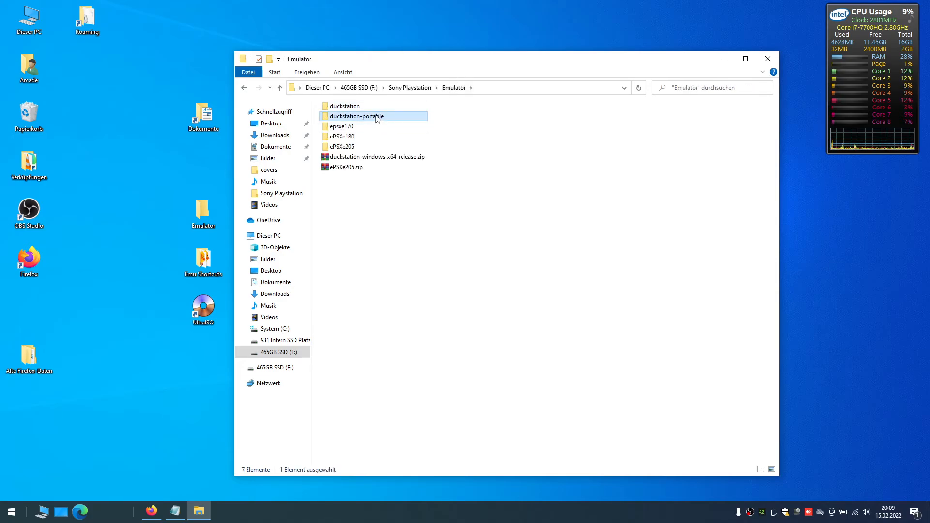
pyautogui.doubleClick(377, 117)
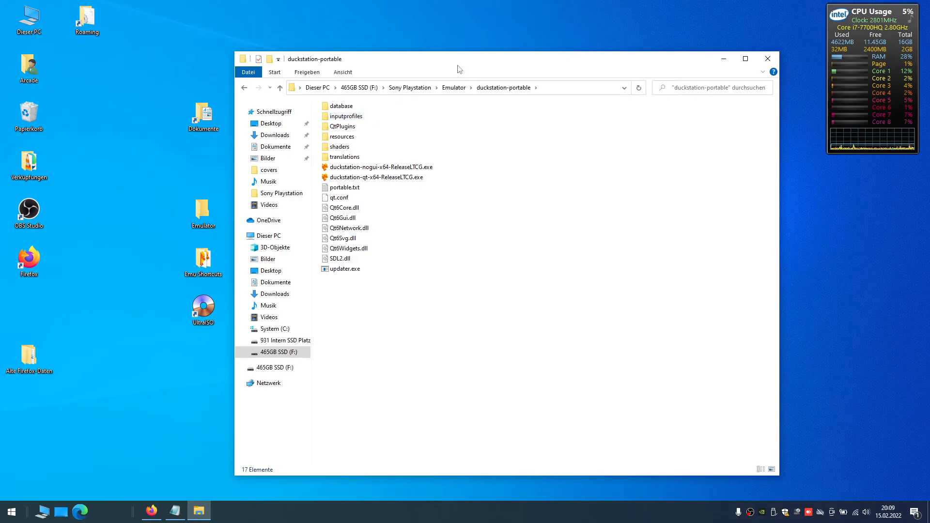
pyautogui.moveTo(458, 64); pyautogui.dragTo(574, 45)
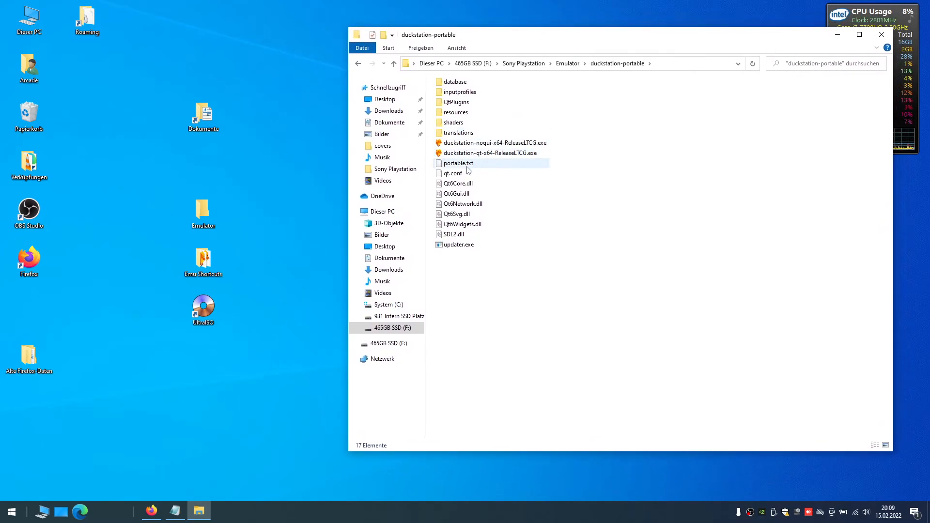
pyautogui.click(529, 164)
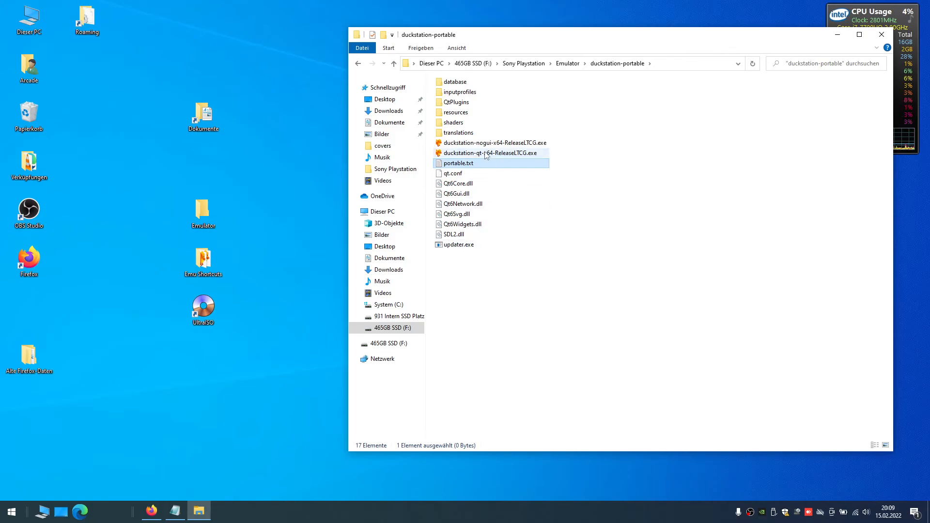
# Open the Emu Shortcuts folder and compare the DuckStation folder in Dokumente side by side with the duckstation-portable folder
pyautogui.doubleClick(204, 260)
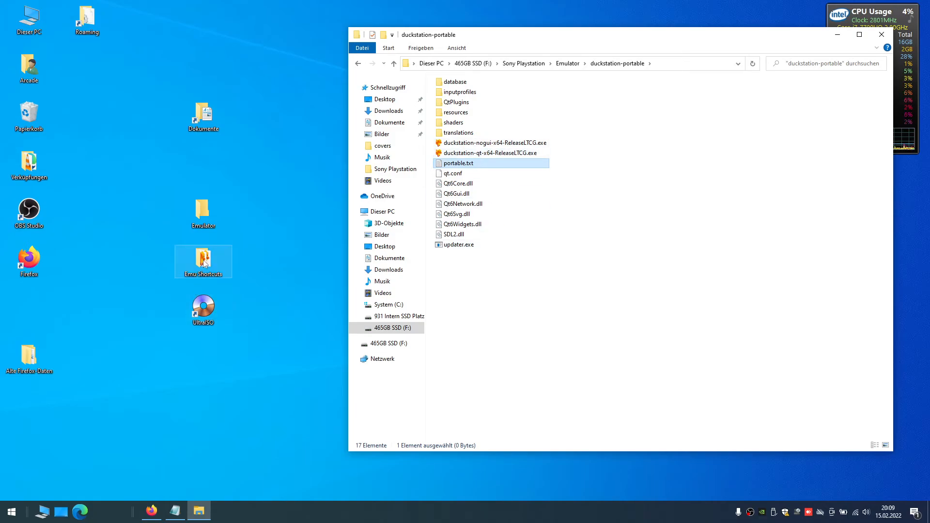
pyautogui.moveTo(578, 54); pyautogui.dragTo(451, 84)
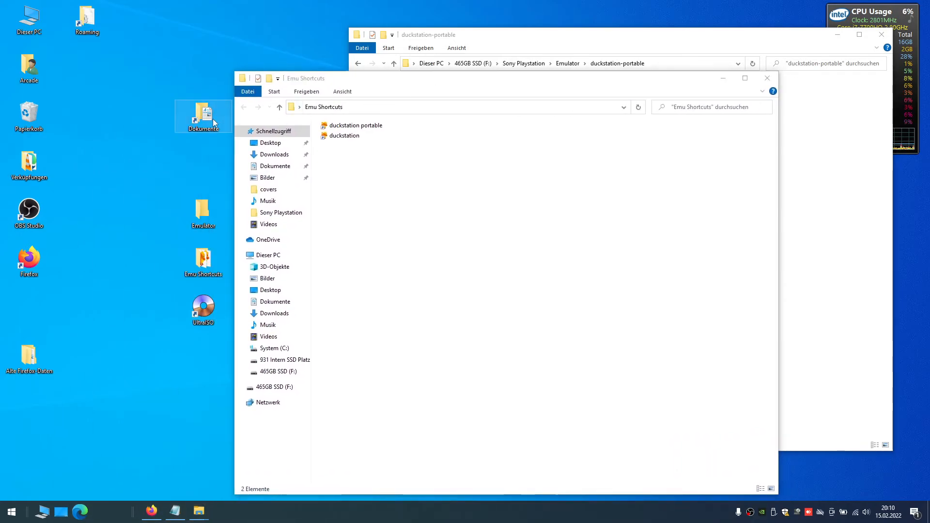
pyautogui.doubleClick(213, 118)
pyautogui.doubleClick(354, 67)
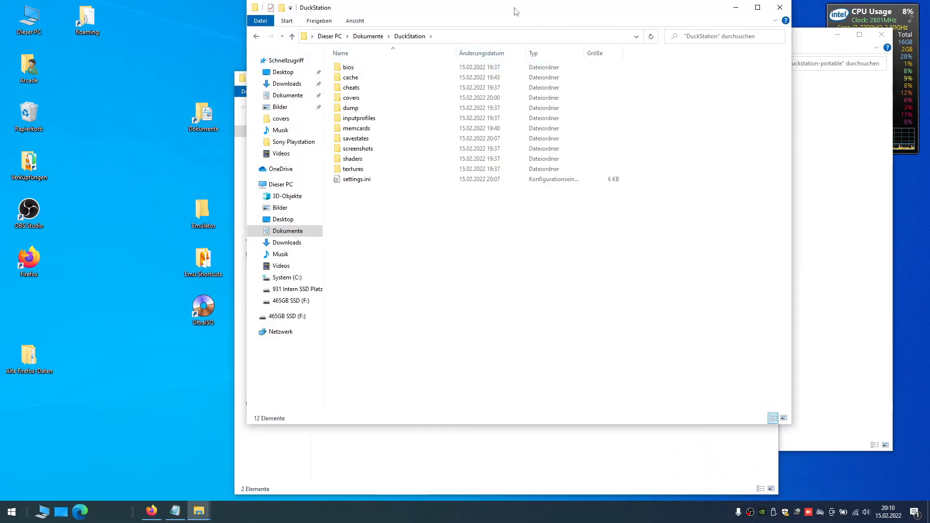
pyautogui.moveTo(515, 11); pyautogui.dragTo(297, 68)
pyautogui.click(818, 181)
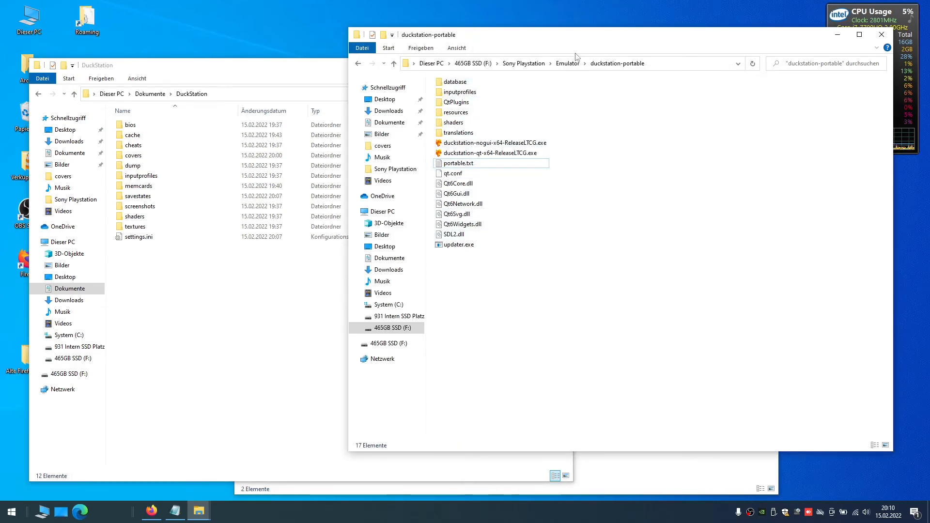
pyautogui.moveTo(573, 38); pyautogui.dragTo(643, 34)
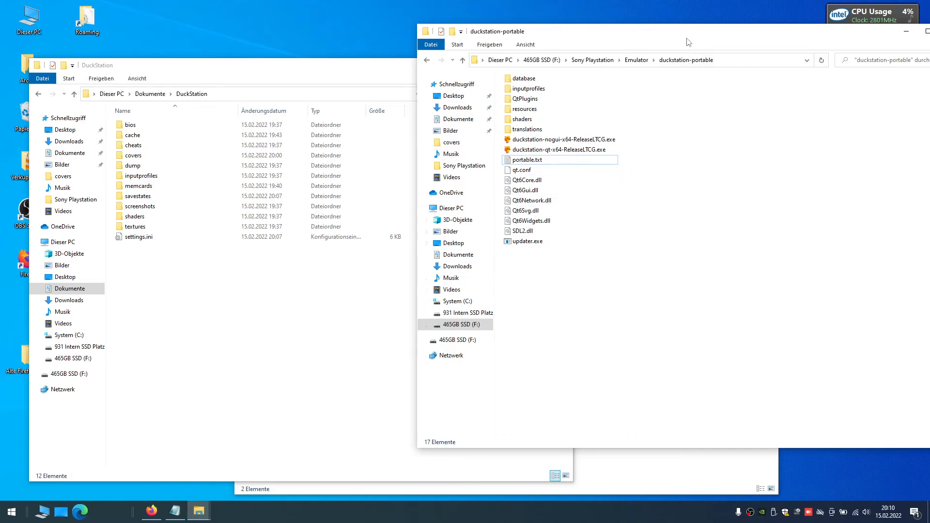
pyautogui.moveTo(686, 39); pyautogui.dragTo(683, 47)
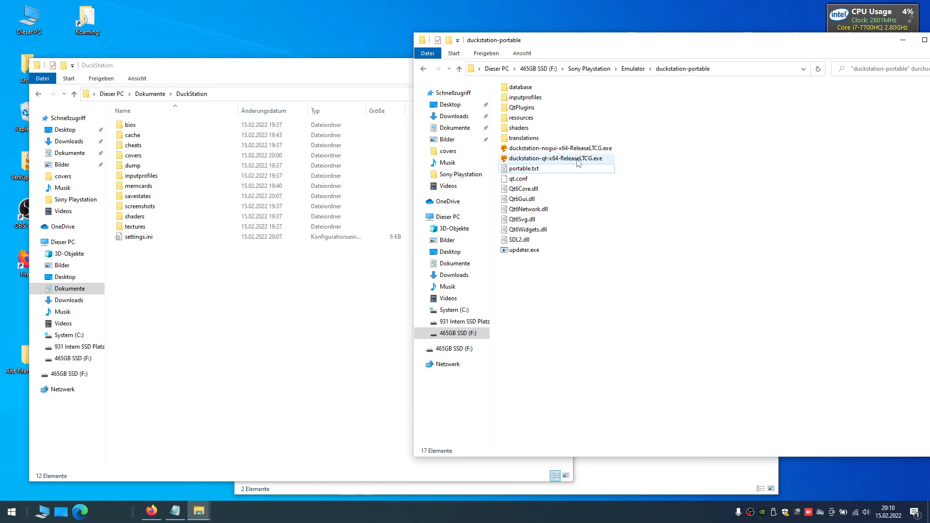
pyautogui.moveTo(578, 162)
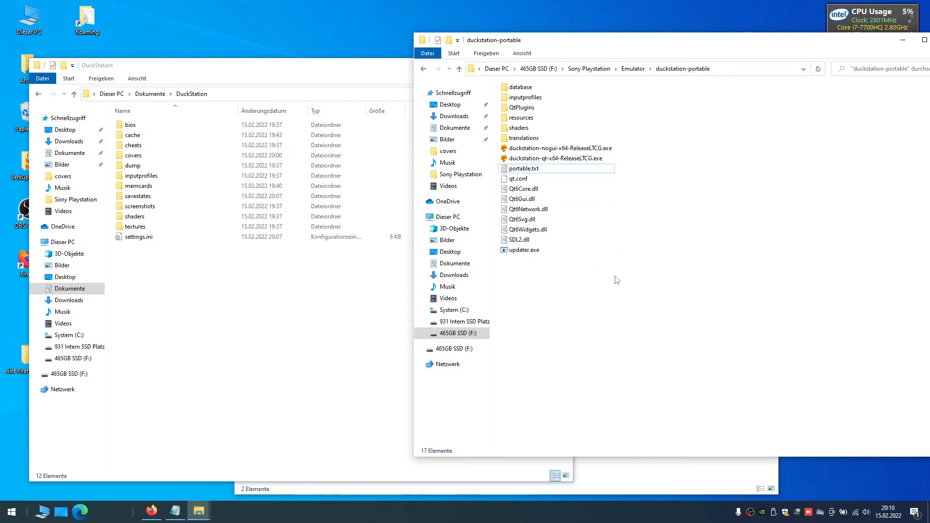
pyautogui.click(232, 349)
pyautogui.click(519, 65)
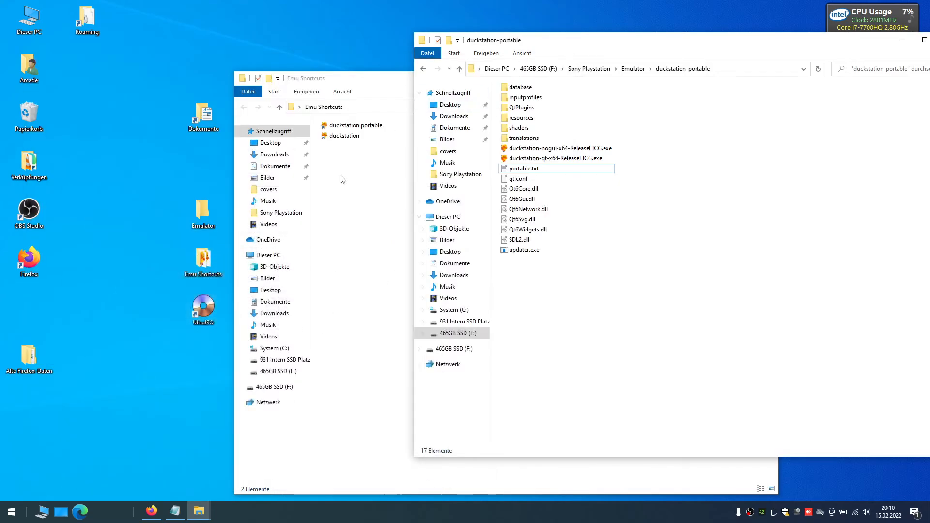
# Run the duckstation portable shortcut once to generate its data folders in duckstation-portable and close the emulator
pyautogui.doubleClick(204, 260)
pyautogui.click(349, 127)
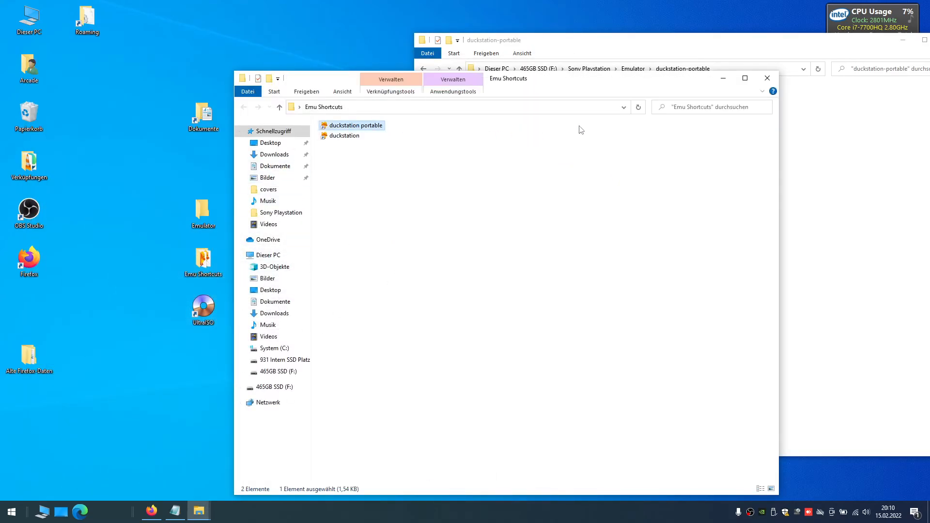
pyautogui.click(658, 48)
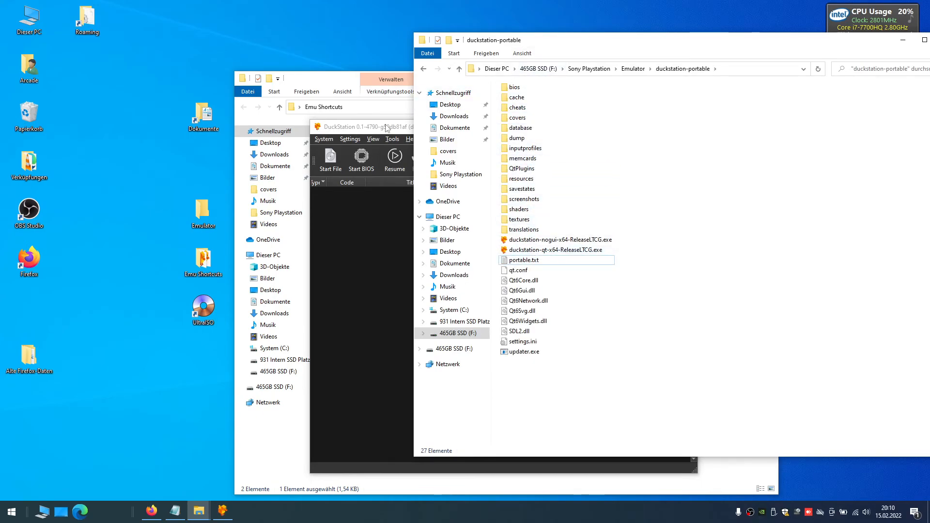
pyautogui.moveTo(386, 127); pyautogui.dragTo(213, 81)
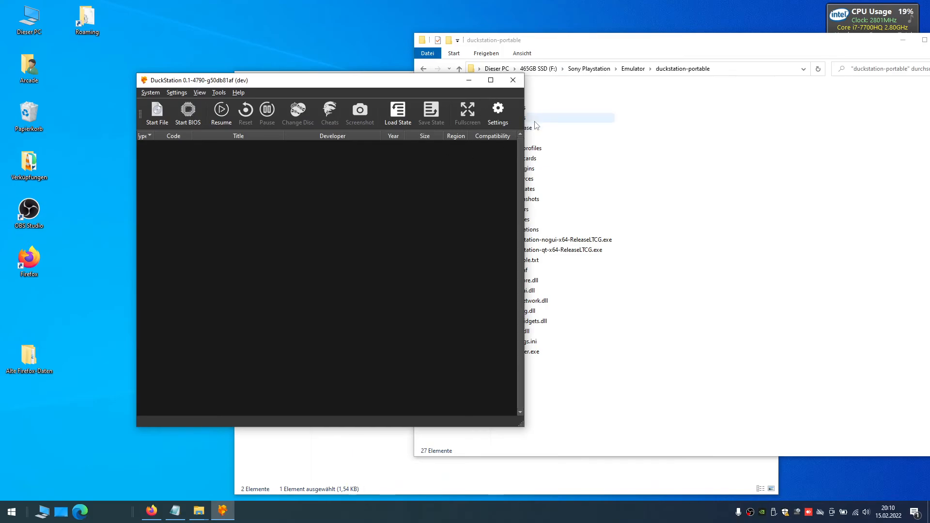
pyautogui.click(519, 81)
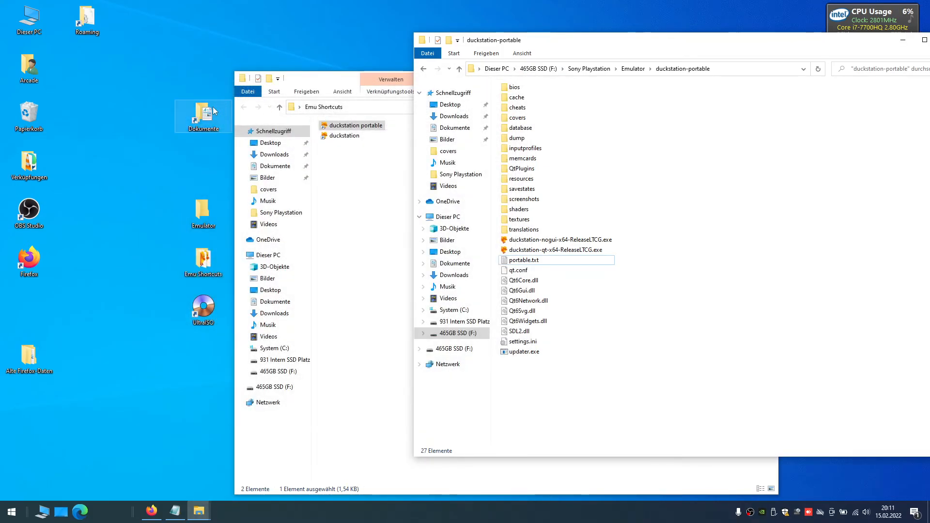
# Copy the entire contents of the DuckStation folder in Dokumente into duckstation-portable, replacing the existing settings.ini
pyautogui.doubleClick(213, 111)
pyautogui.doubleClick(128, 69)
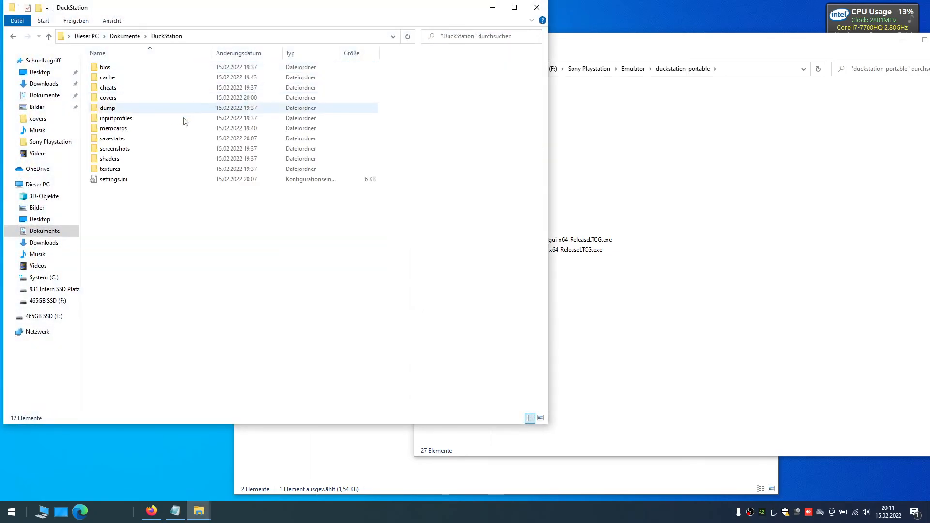
pyautogui.moveTo(183, 227); pyautogui.dragTo(105, 66)
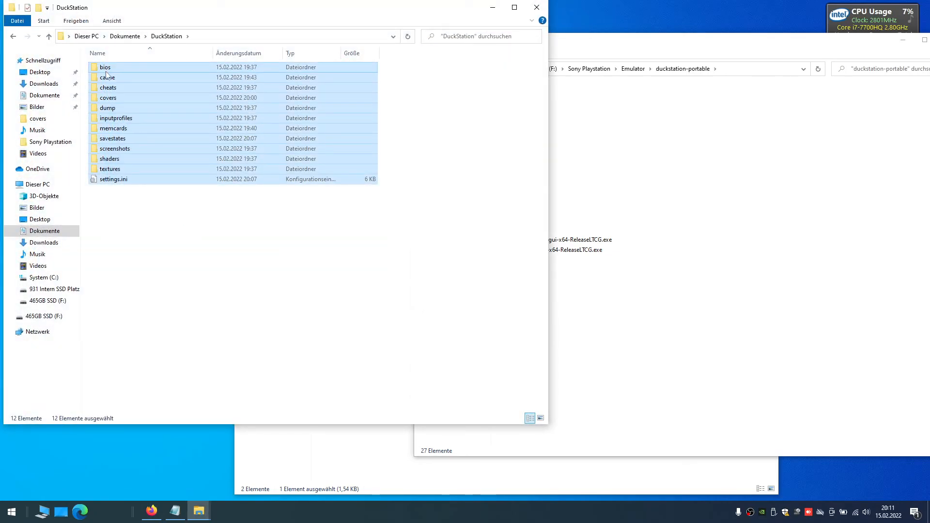
pyautogui.click(759, 164)
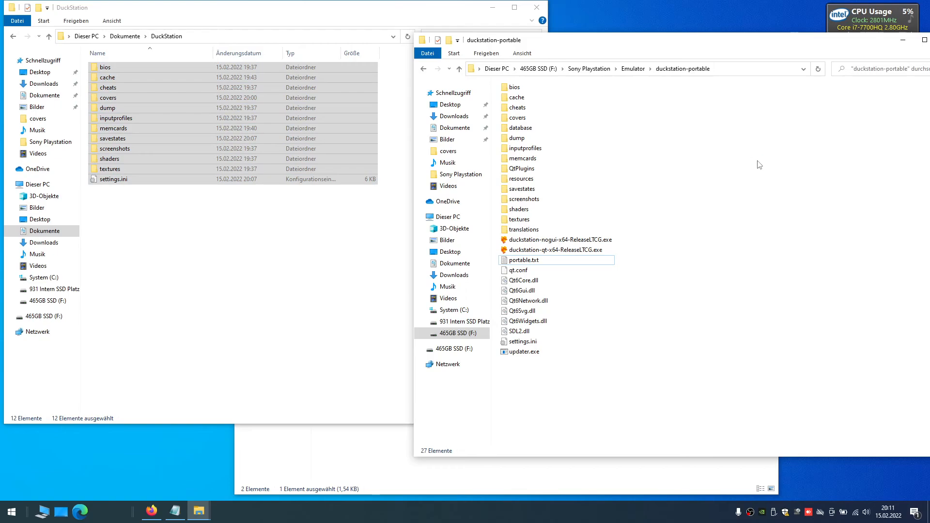
pyautogui.hotkey('ctrl', 'v')
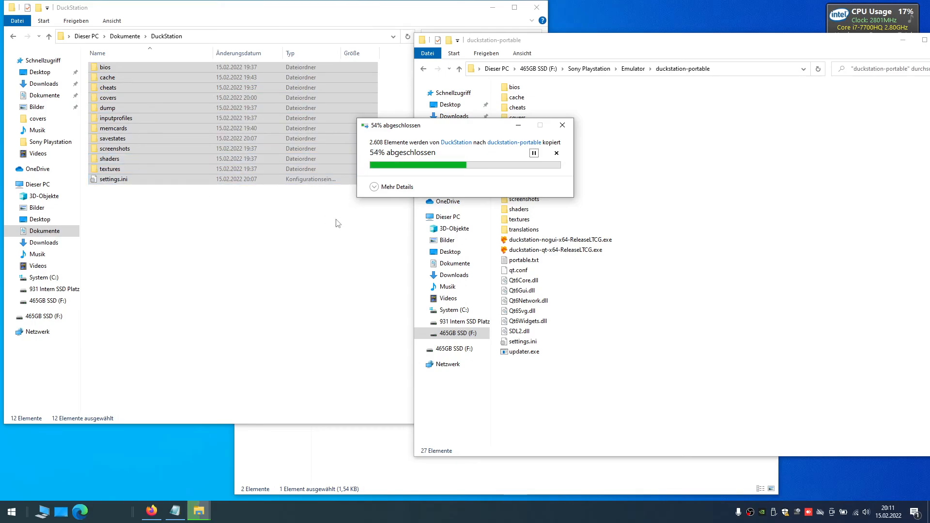
pyautogui.click(537, 8)
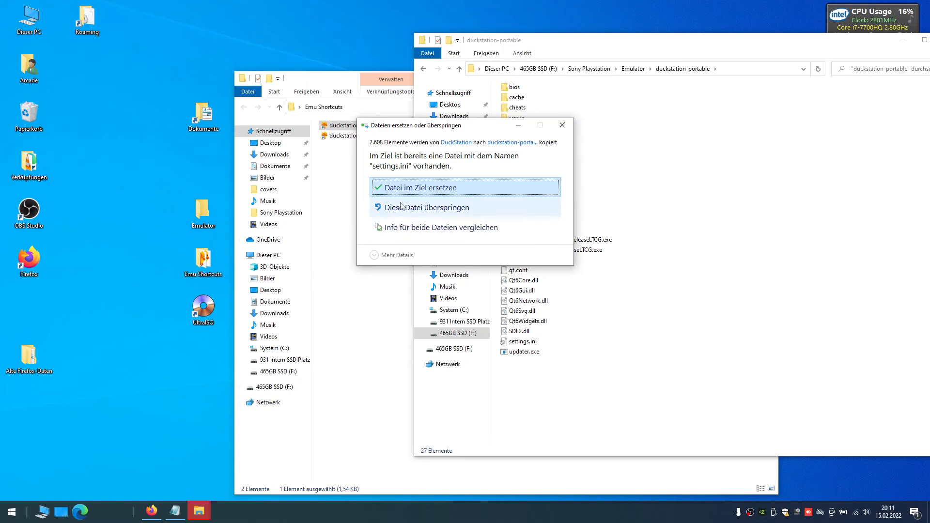
pyautogui.click(406, 189)
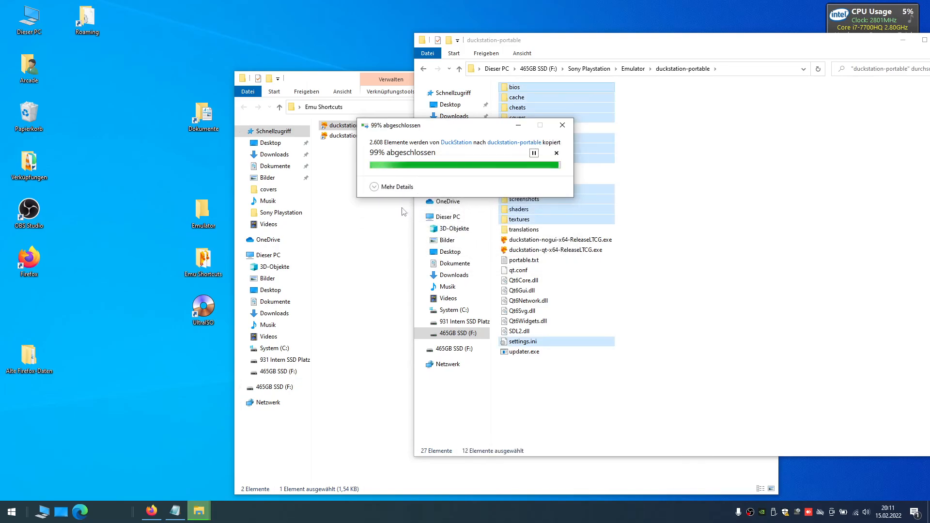
pyautogui.click(602, 392)
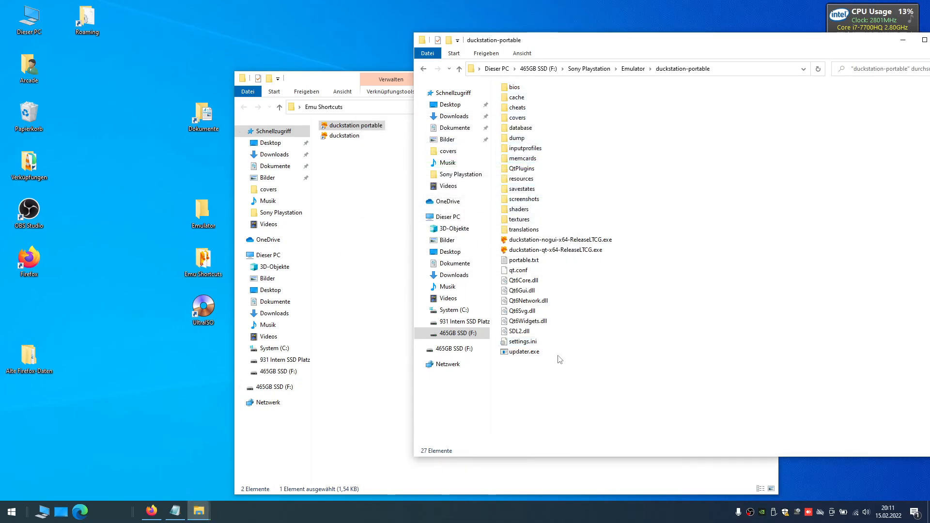
# Launch DuckStation from the duckstation portable shortcut in Emu Shortcuts
pyautogui.doubleClick(204, 262)
pyautogui.doubleClick(358, 127)
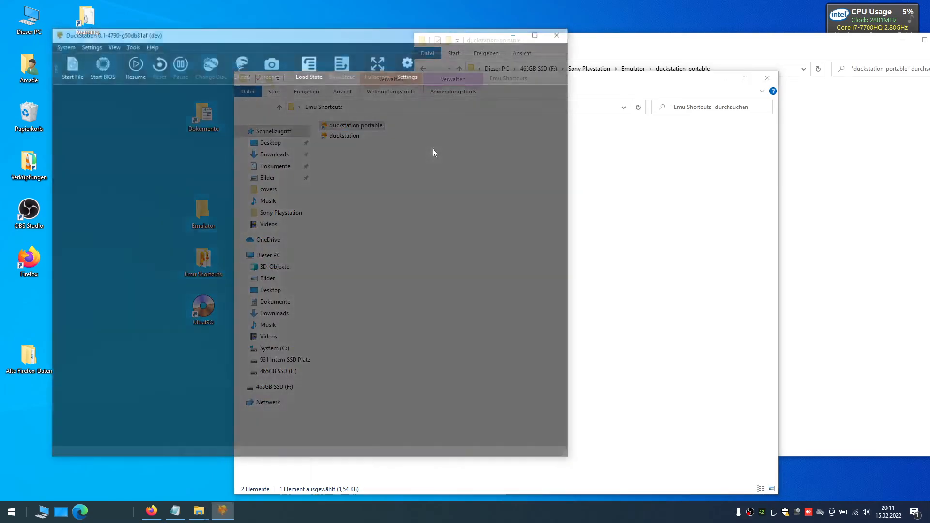
# Browse the game list of the portable DuckStation and start Crash Bandicoot (Europe)
pyautogui.moveTo(414, 35); pyautogui.dragTo(424, 37)
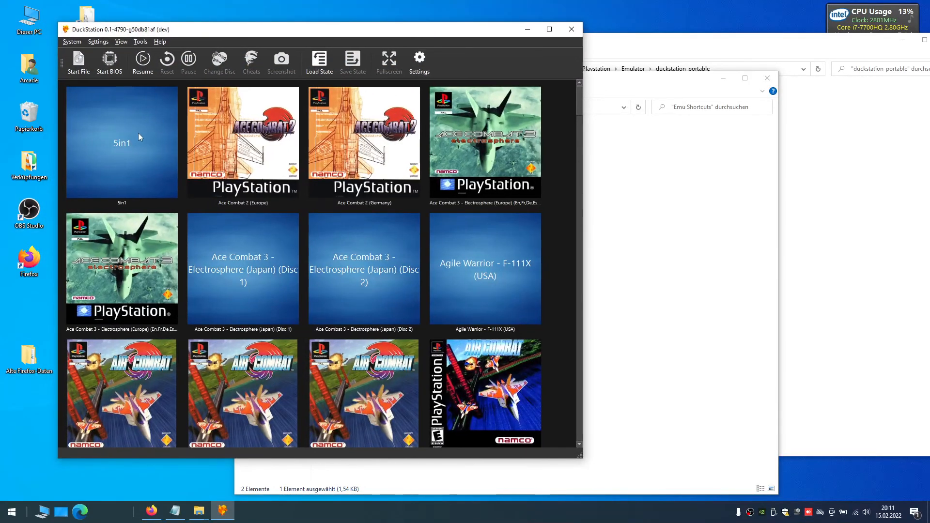
pyautogui.scroll(-10, 335, 286)
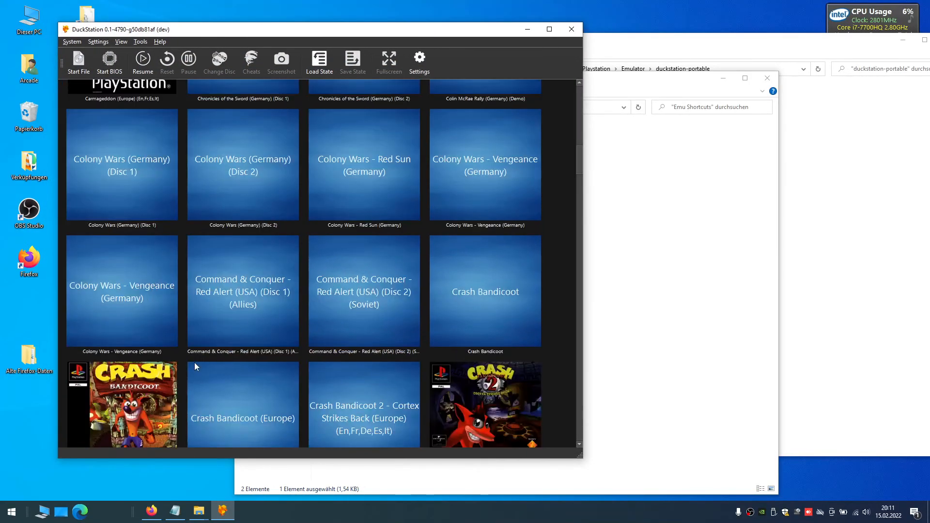
pyautogui.scroll(-5, 194, 362)
pyautogui.scroll(6, 133, 188)
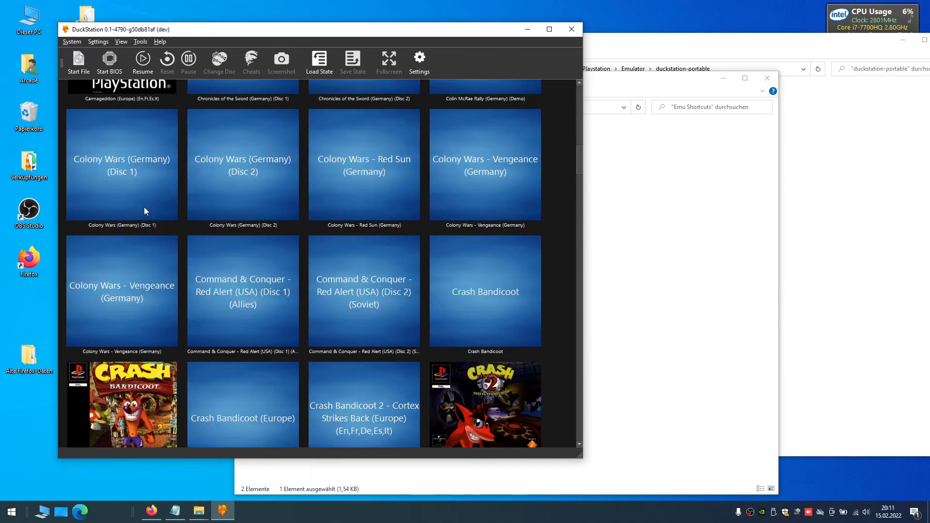
pyautogui.doubleClick(133, 412)
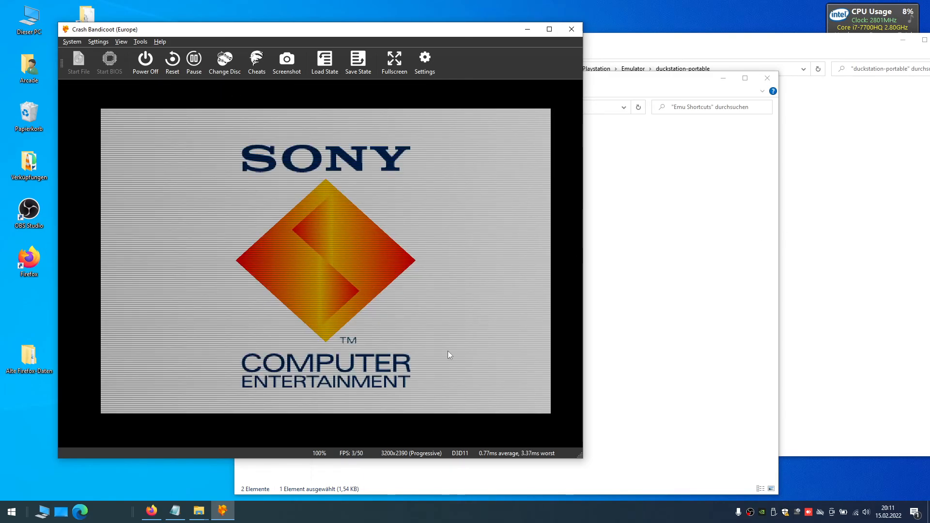
pyautogui.moveTo(363, 33); pyautogui.dragTo(354, 18)
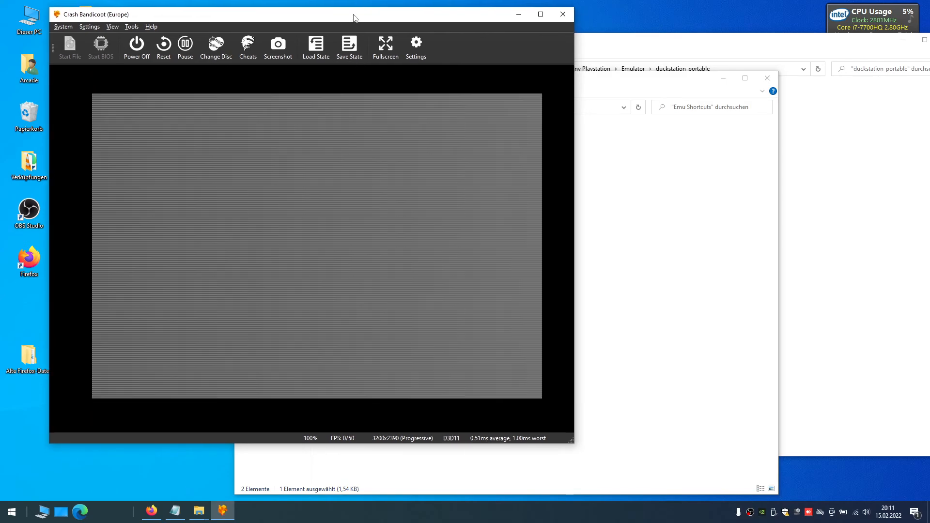
# Rename the DuckStation folder in Dokumente to "_Master config DuckStation" and minimize the folder window
pyautogui.click(618, 84)
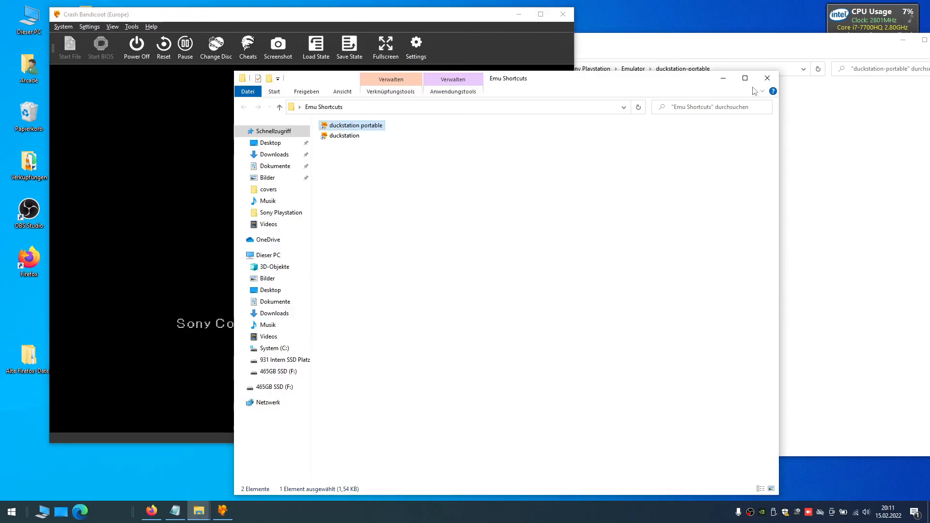
pyautogui.click(279, 301)
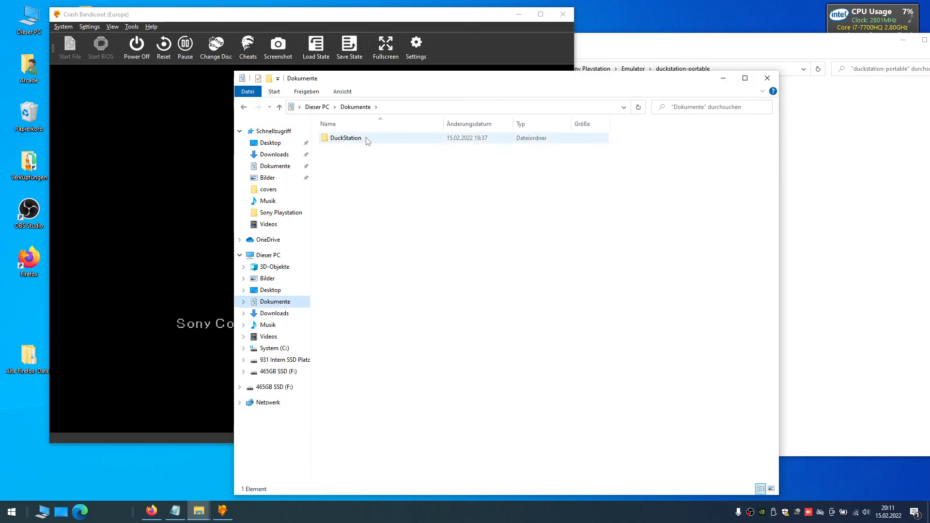
pyautogui.click(367, 139)
pyautogui.press('F2')
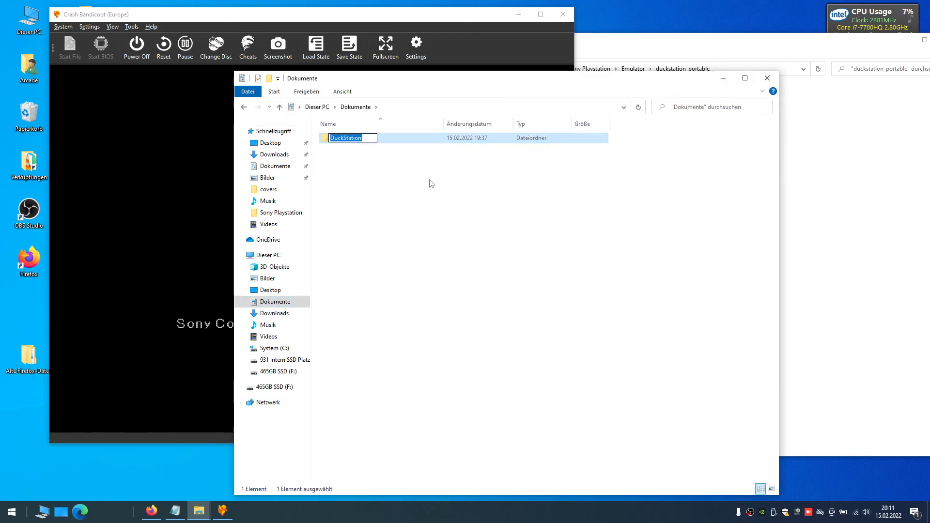
pyautogui.press('Home')
pyautogui.write('_')
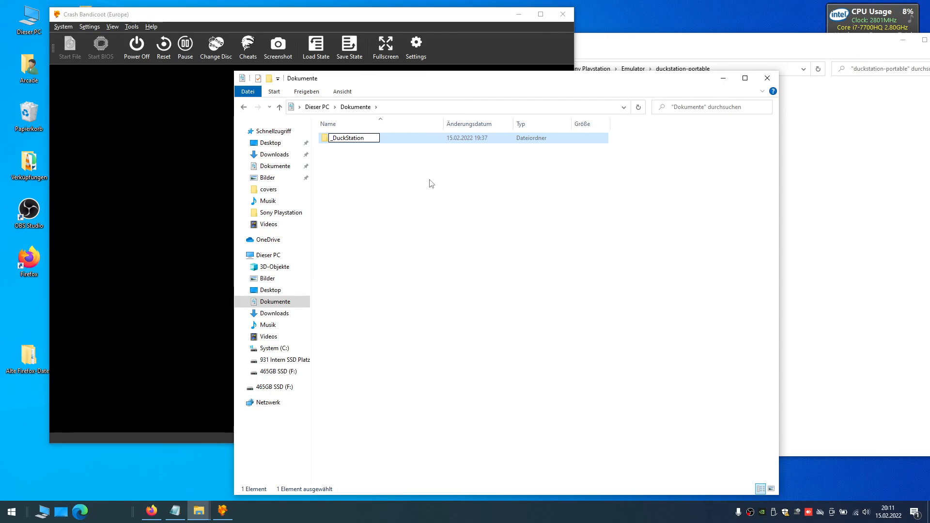
pyautogui.write('Master conf')
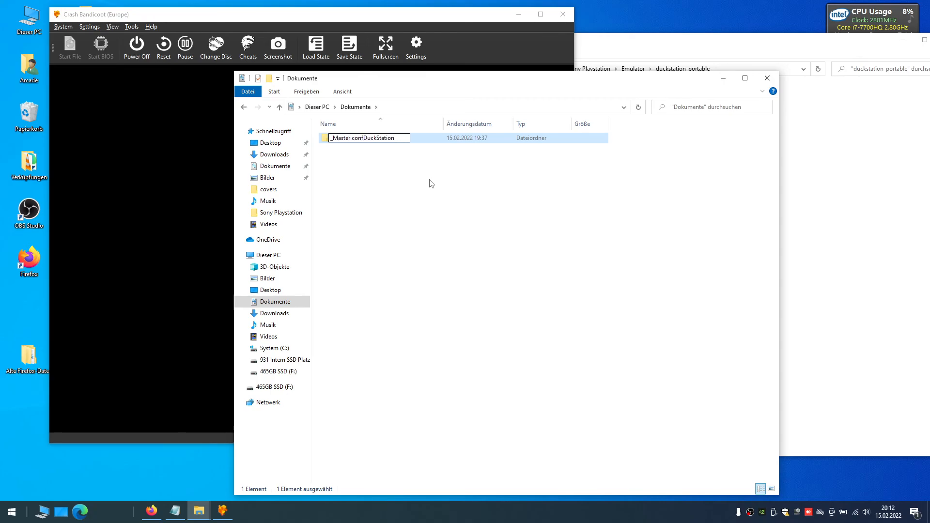
pyautogui.write('ig')
pyautogui.press('Return')
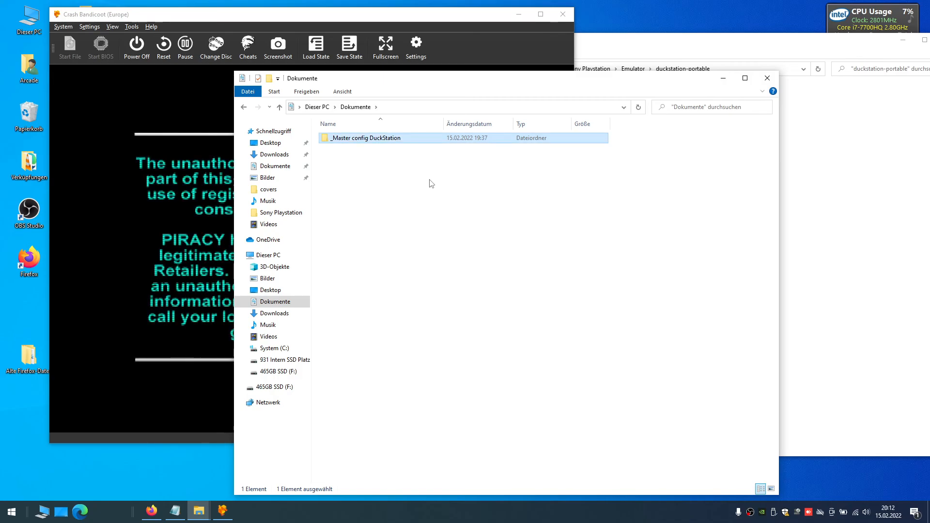
pyautogui.moveTo(503, 87); pyautogui.dragTo(437, 94)
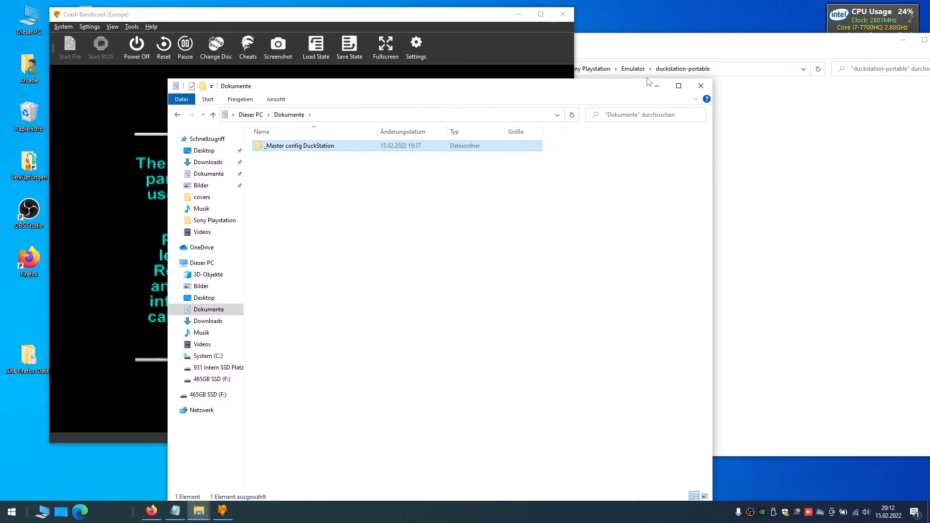
pyautogui.click(657, 85)
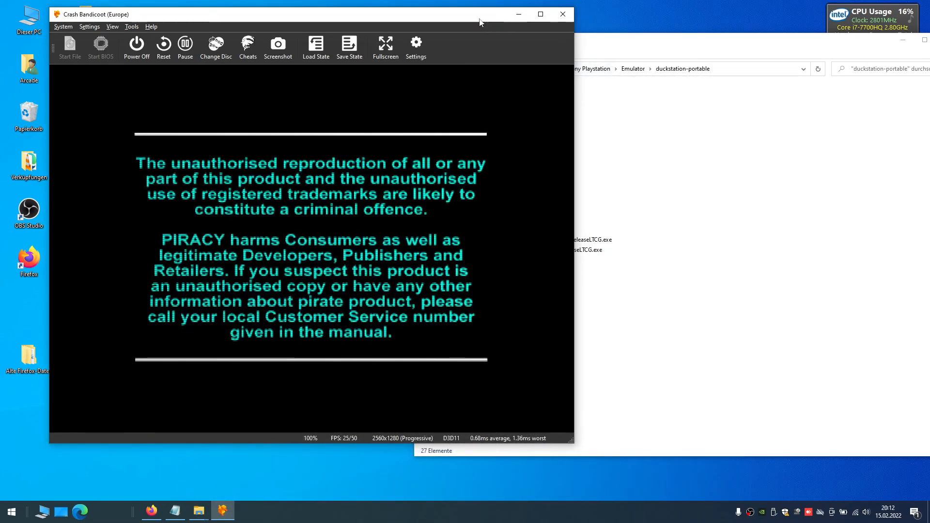
# Set the output volume to 0% in DuckStation's audio settings and close the settings
pyautogui.moveTo(478, 19); pyautogui.dragTo(512, 28)
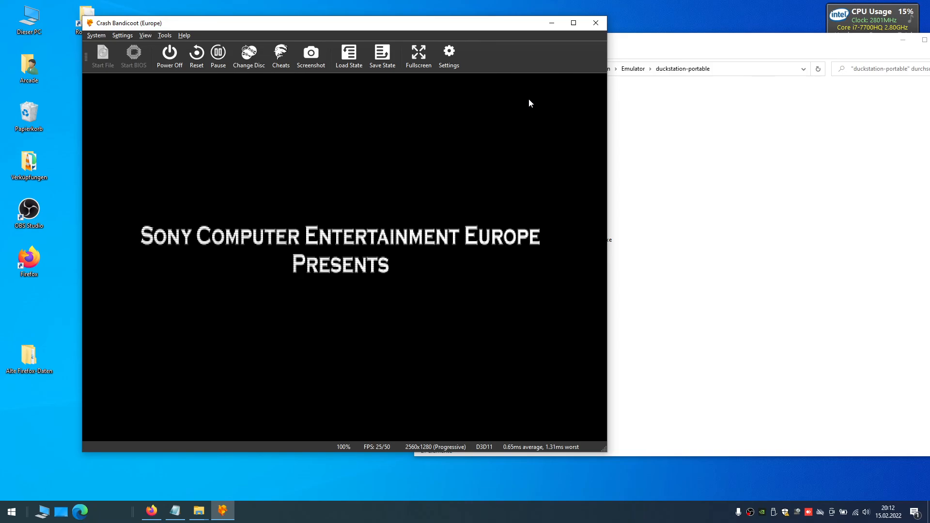
pyautogui.click(451, 56)
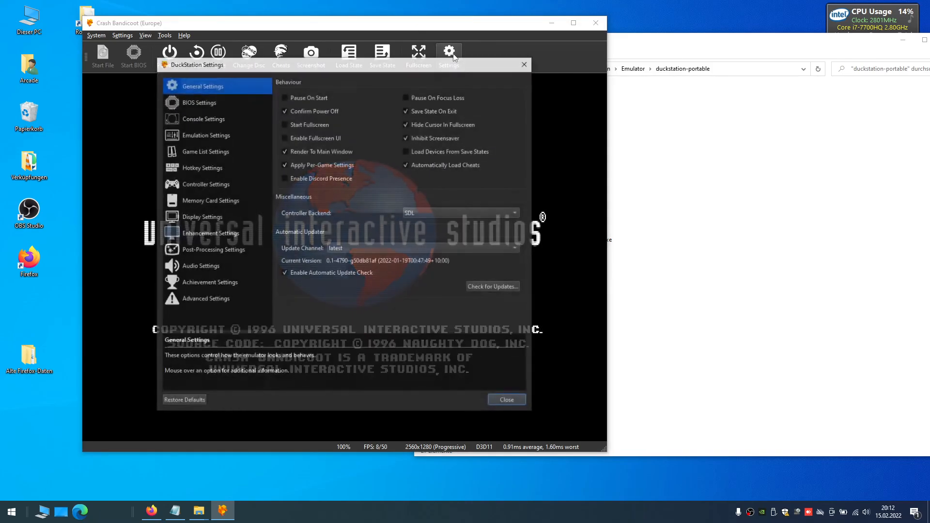
pyautogui.click(204, 270)
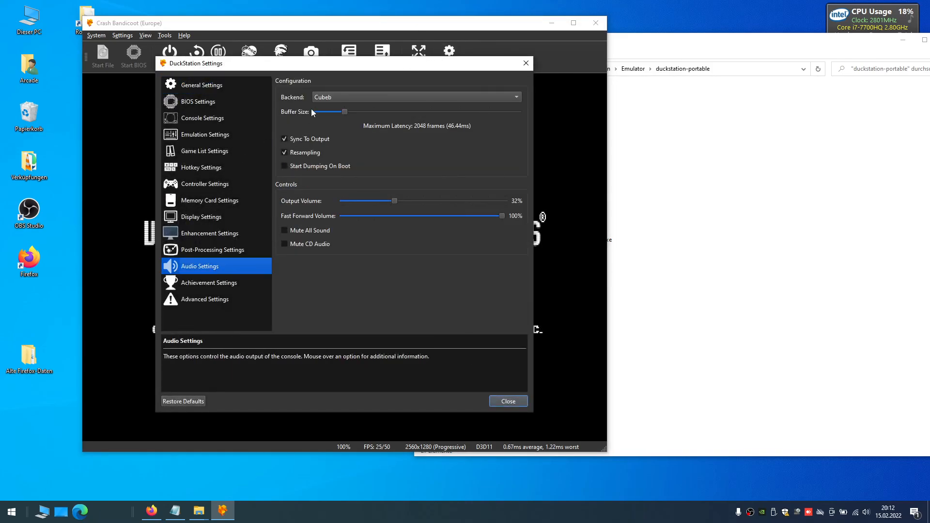
pyautogui.click(348, 201)
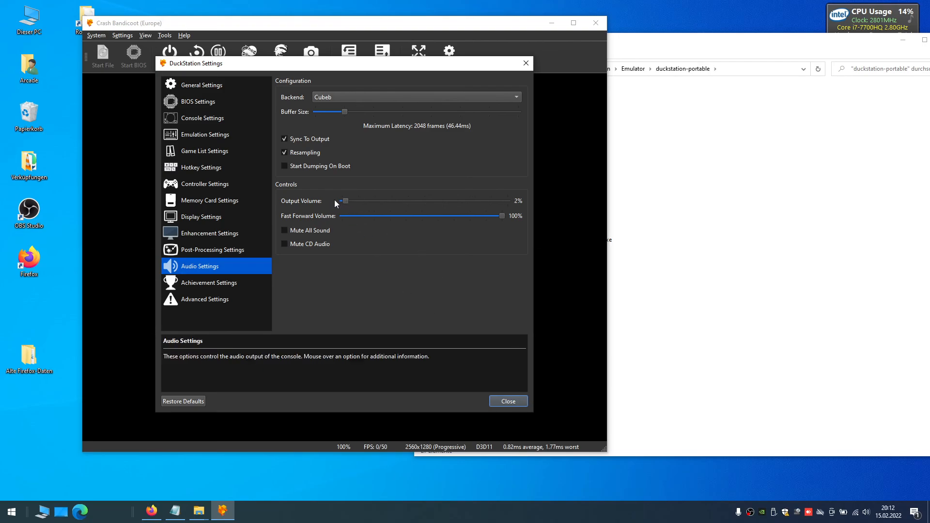
pyautogui.moveTo(347, 200); pyautogui.dragTo(326, 199)
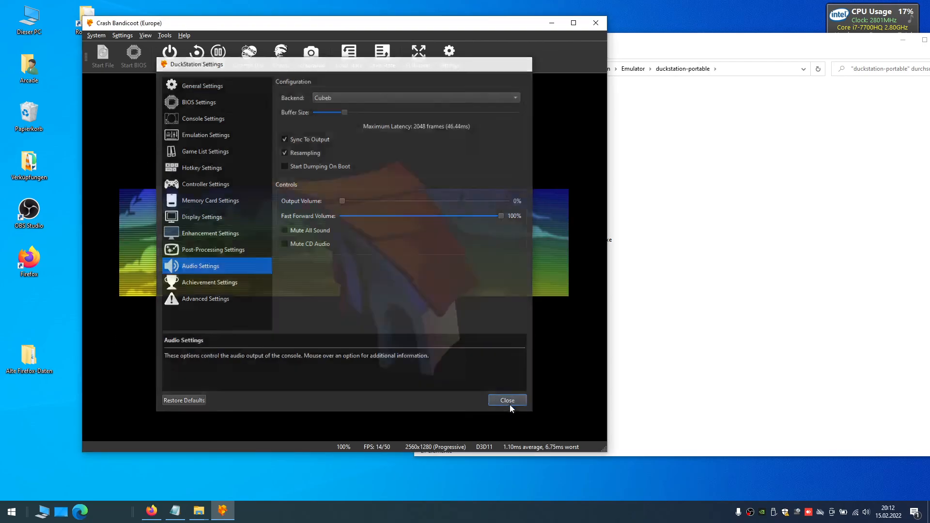
pyautogui.click(510, 404)
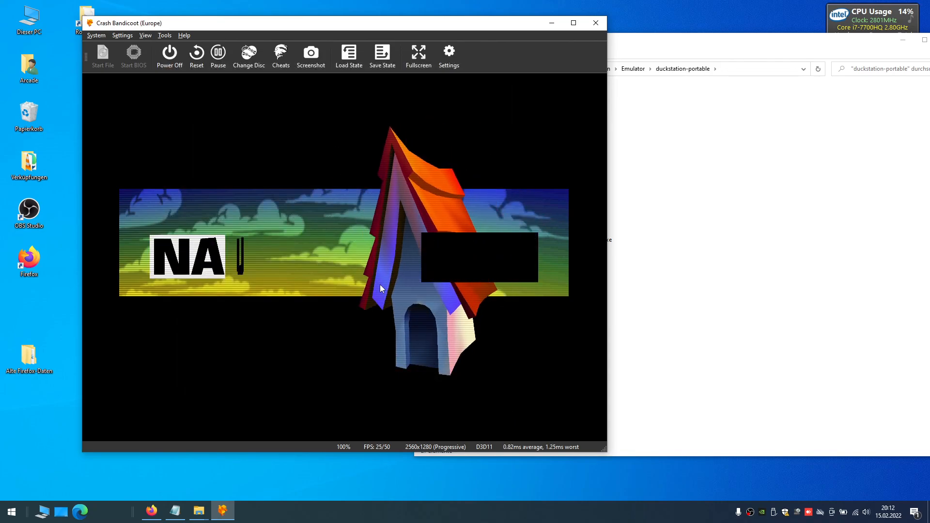
# Check the Port 1 controller type and button bindings in the controller settings, keeping Analog Controller (DualShock)
pyautogui.moveTo(344, 23); pyautogui.dragTo(341, 14)
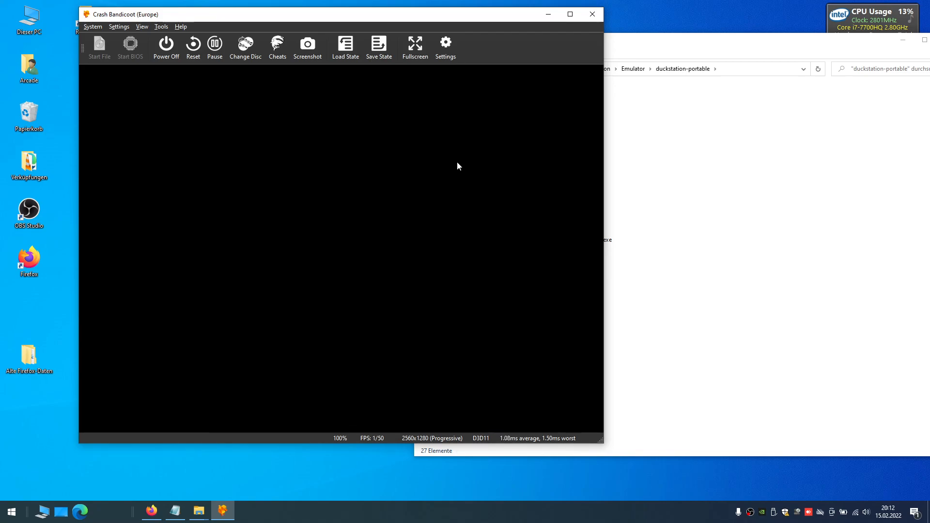
pyautogui.click(447, 52)
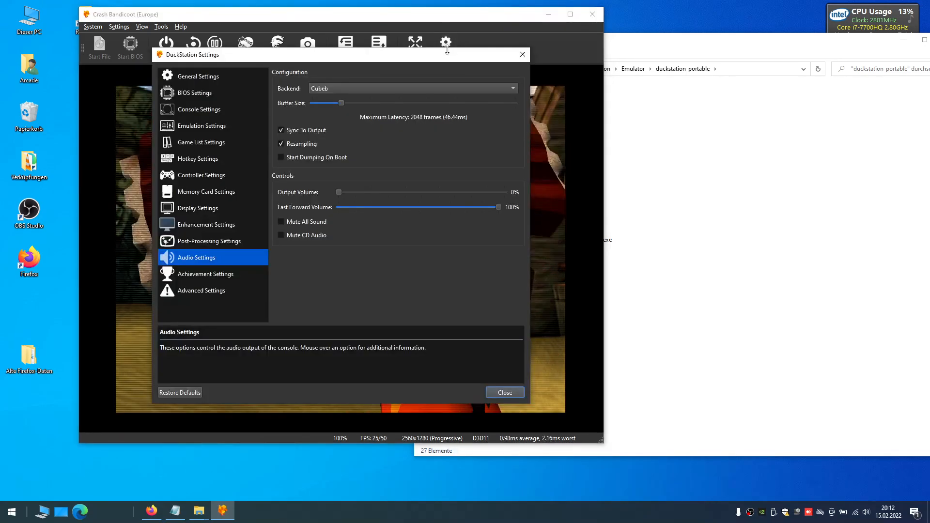
pyautogui.click(219, 173)
pyautogui.click(373, 92)
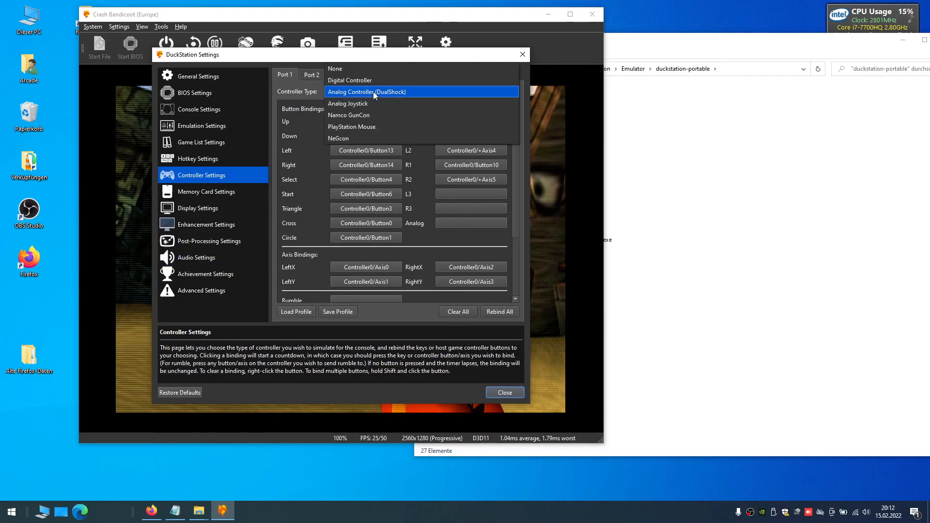
pyautogui.click(373, 92)
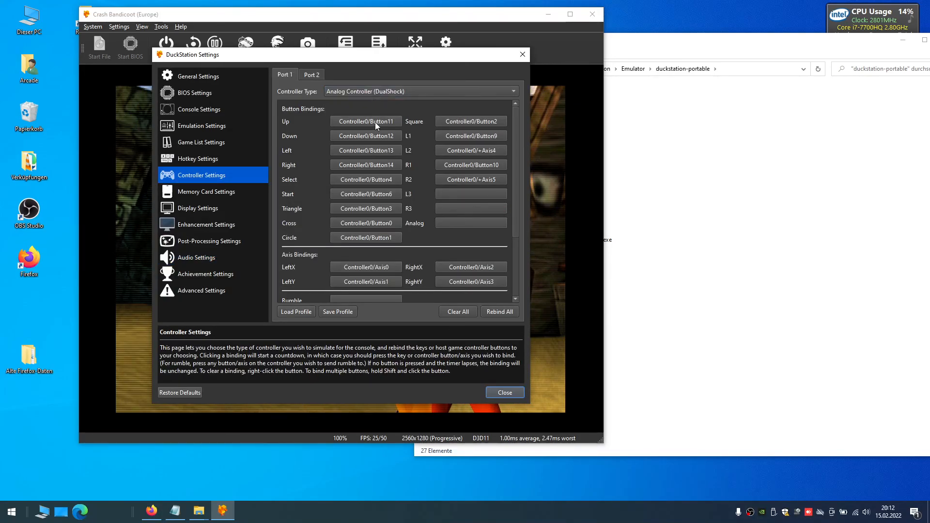
pyautogui.click(522, 54)
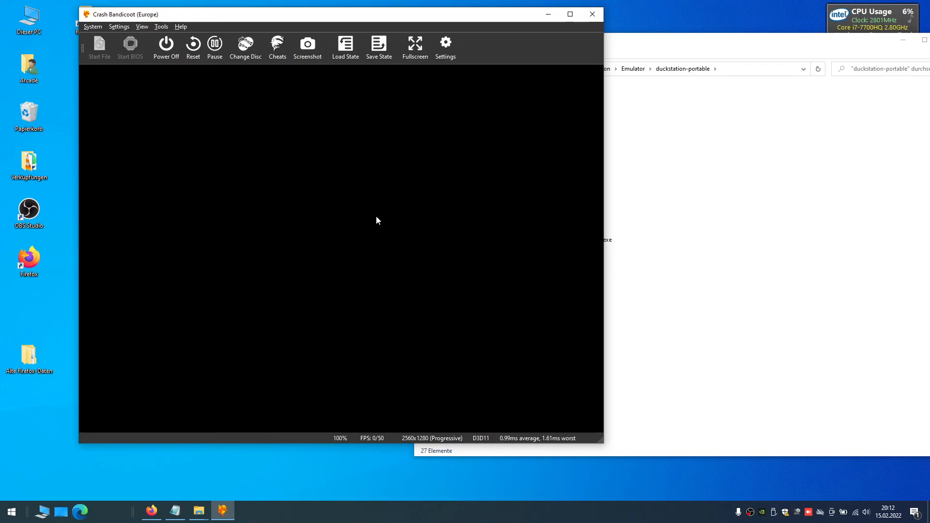
# Test the controls in Crash Bandicoot in fullscreen by moving and jumping on a crate, and return to the windowed view
pyautogui.click(415, 46)
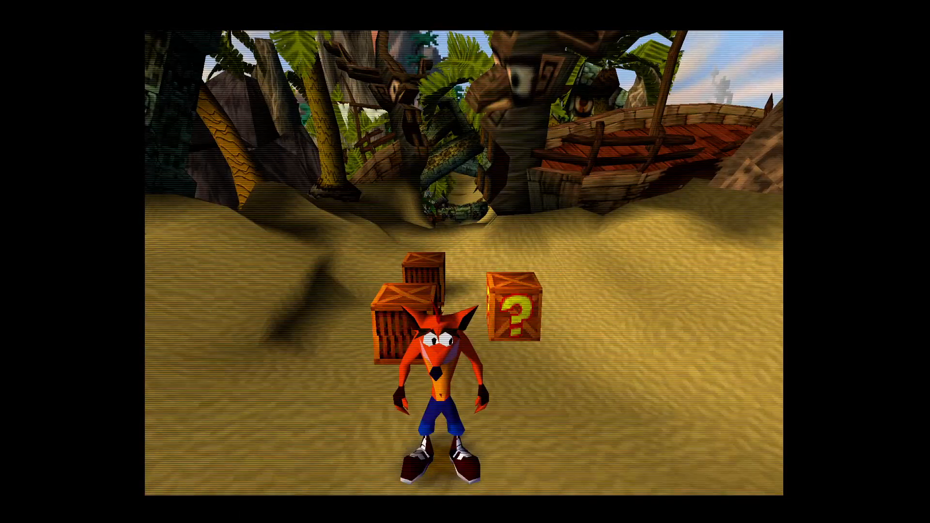
pyautogui.press('Right')
pyautogui.press('Left')
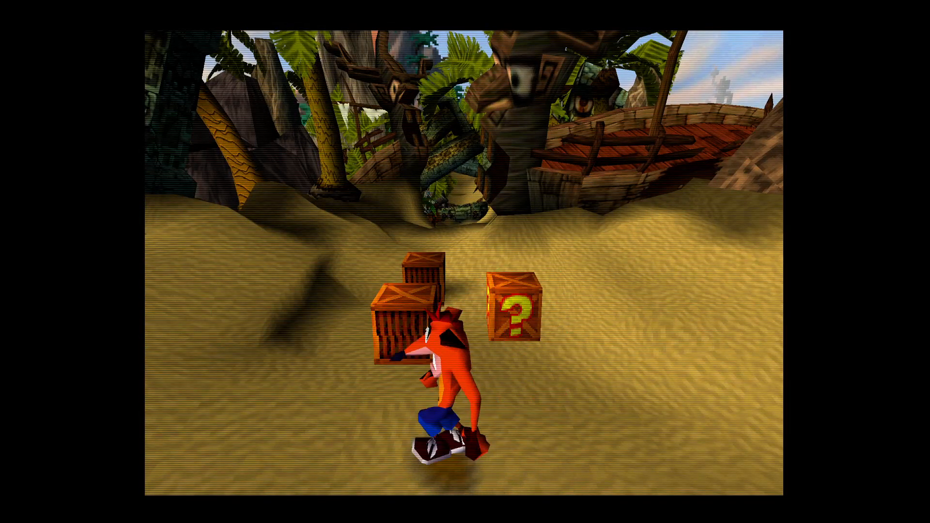
pyautogui.press('x')
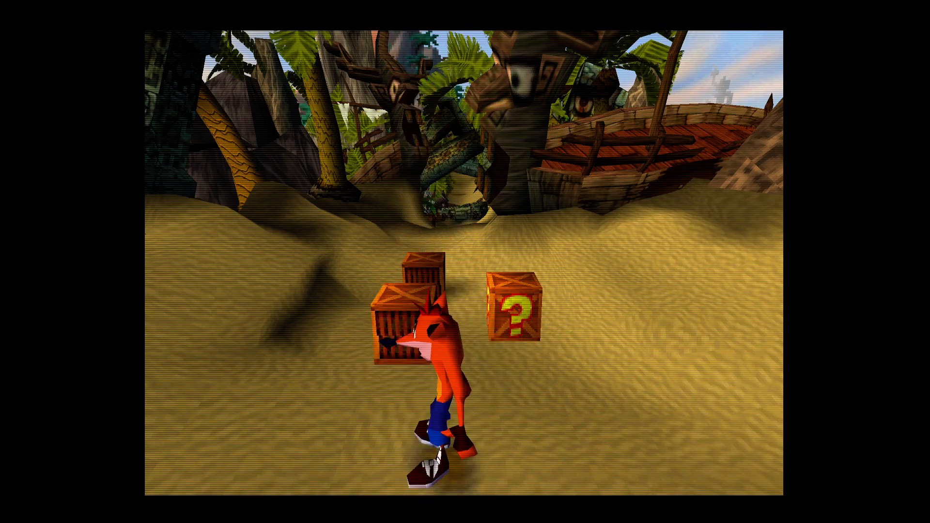
pyautogui.press('Up')
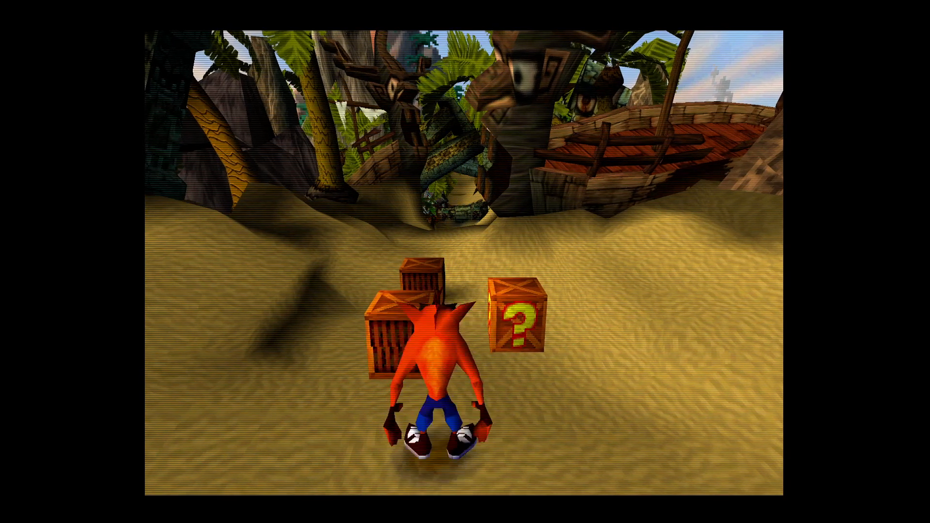
pyautogui.press('Left')
pyautogui.press('x')
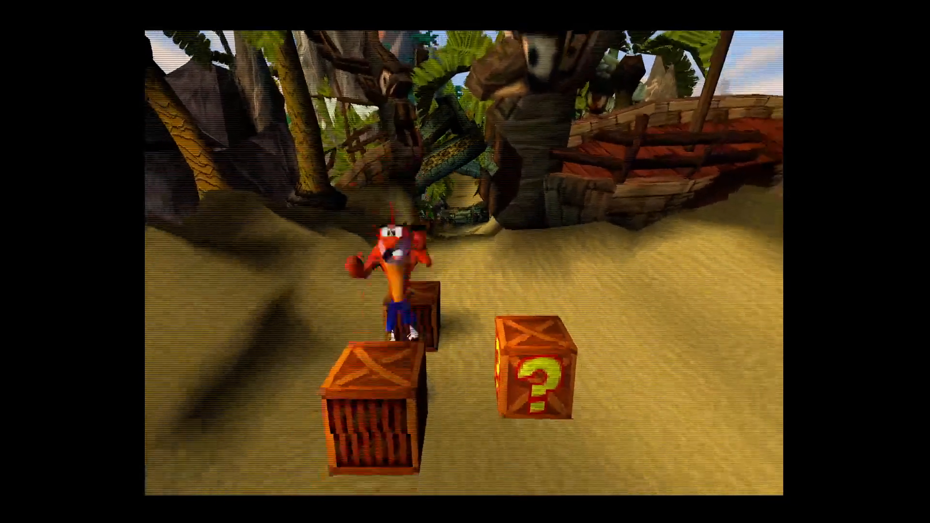
pyautogui.press('x')
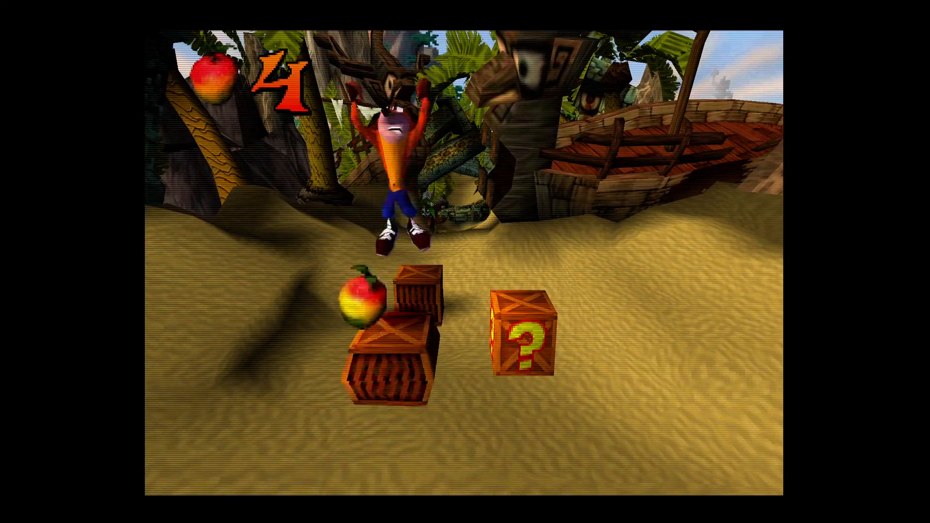
pyautogui.hotkey('alt', 'Return')
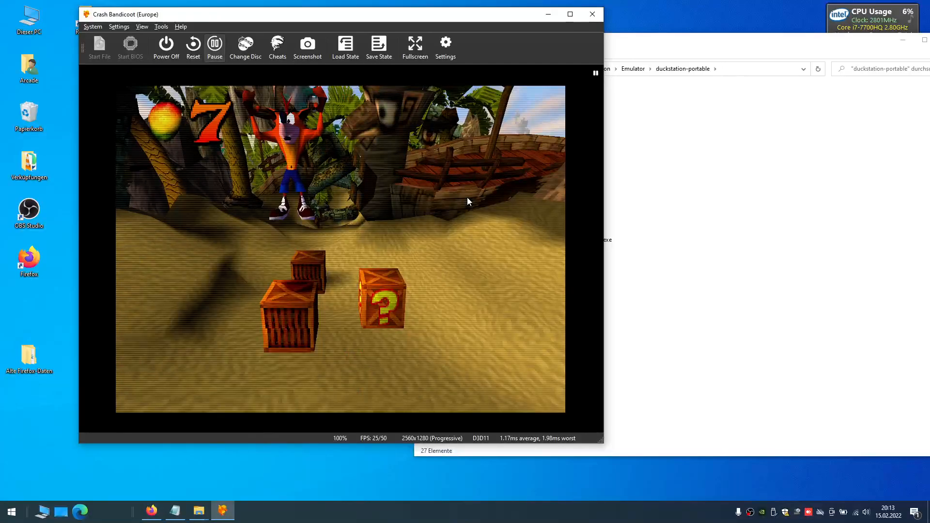
pyautogui.moveTo(489, 20); pyautogui.dragTo(480, 24)
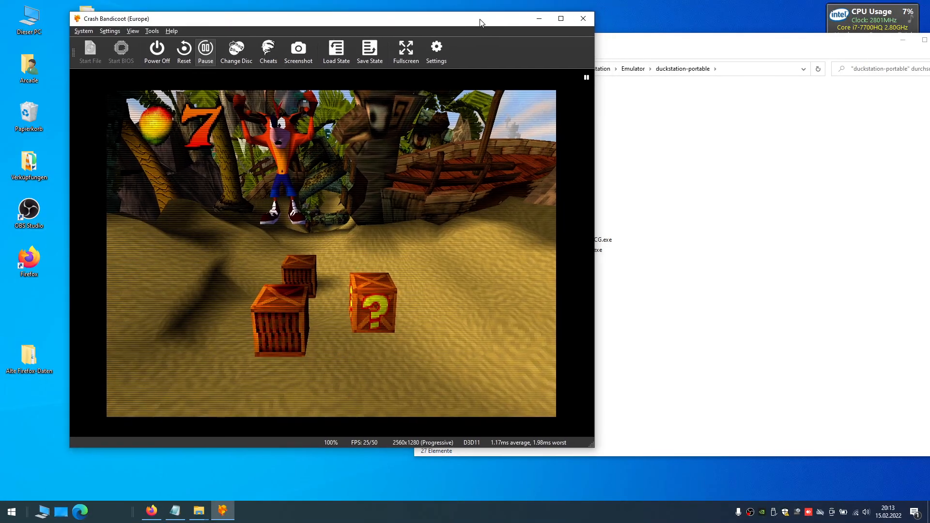
# Bring the duckstation-portable folder window forward and go up to its parent Emulator folder
pyautogui.click(659, 49)
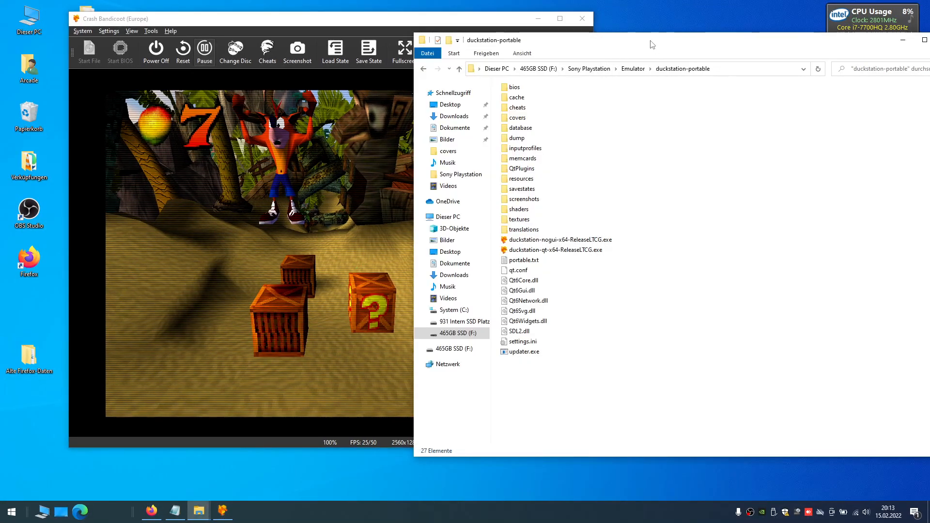
pyautogui.click(633, 68)
pyautogui.moveTo(676, 47); pyautogui.dragTo(620, 46)
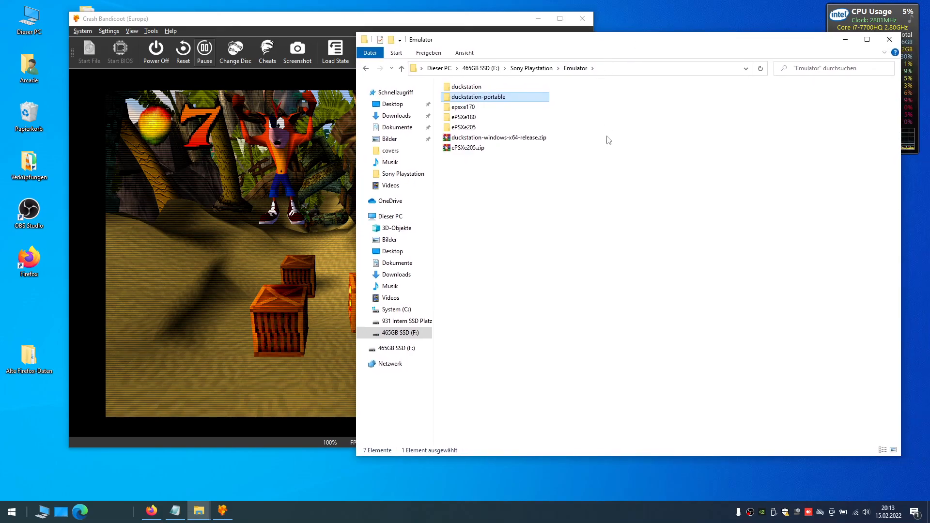